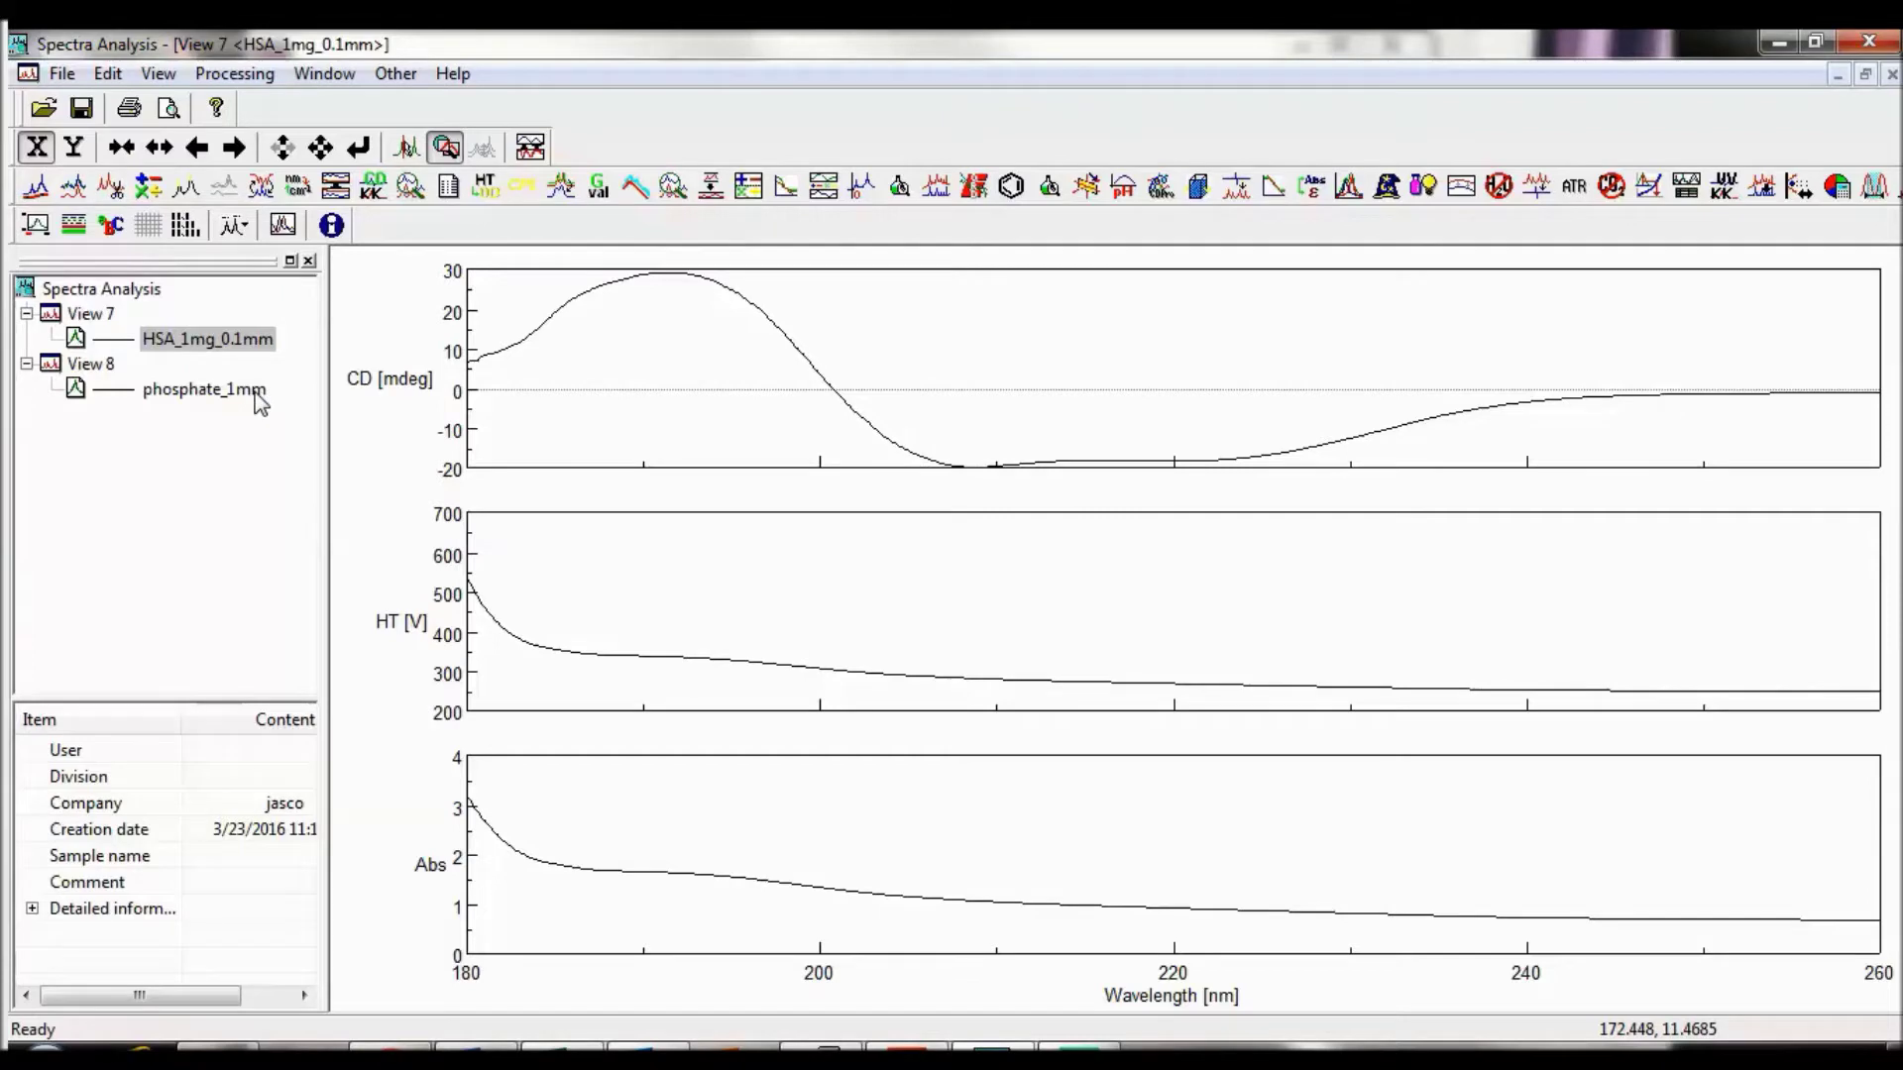
Overlay the phosphate_1mm spectrum in View 7 and make HSA_1mg_0.1mm the active spectrum
left_click_drag(256, 399, 103, 325)
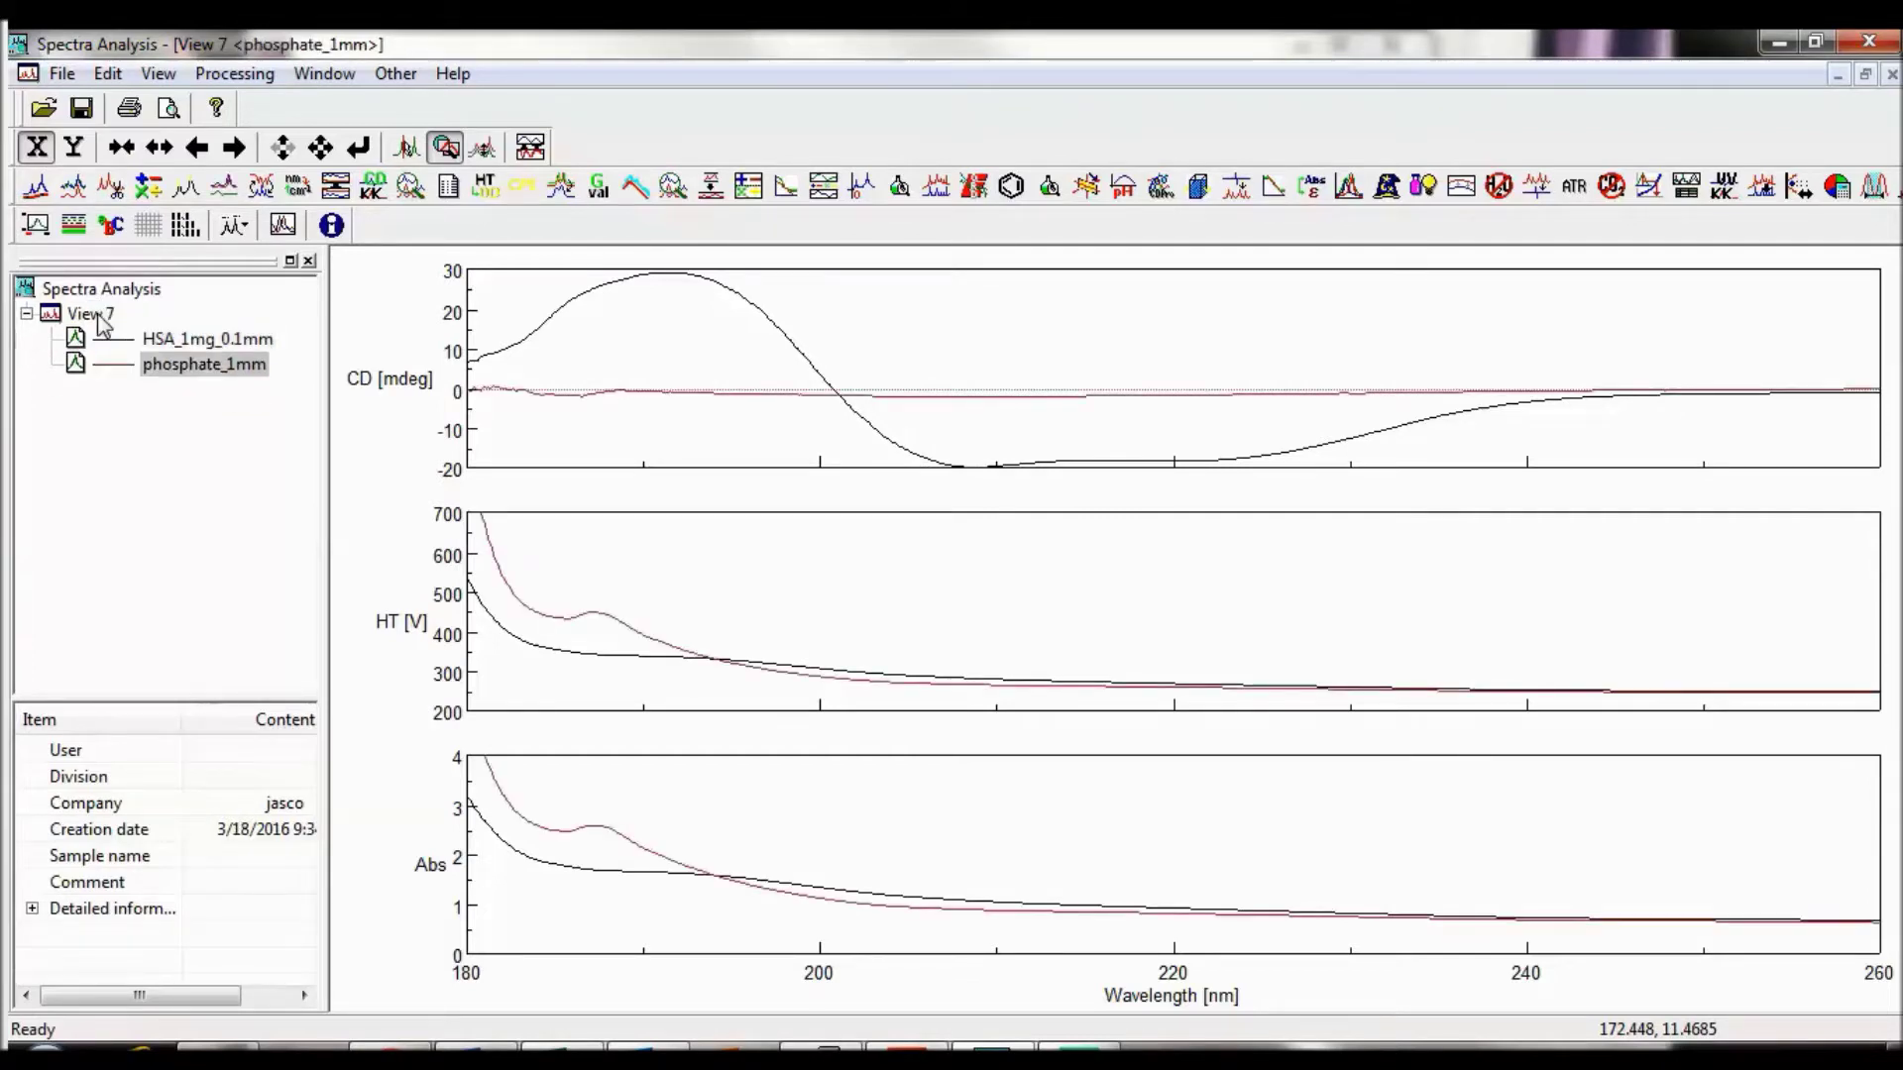
left_click(208, 340)
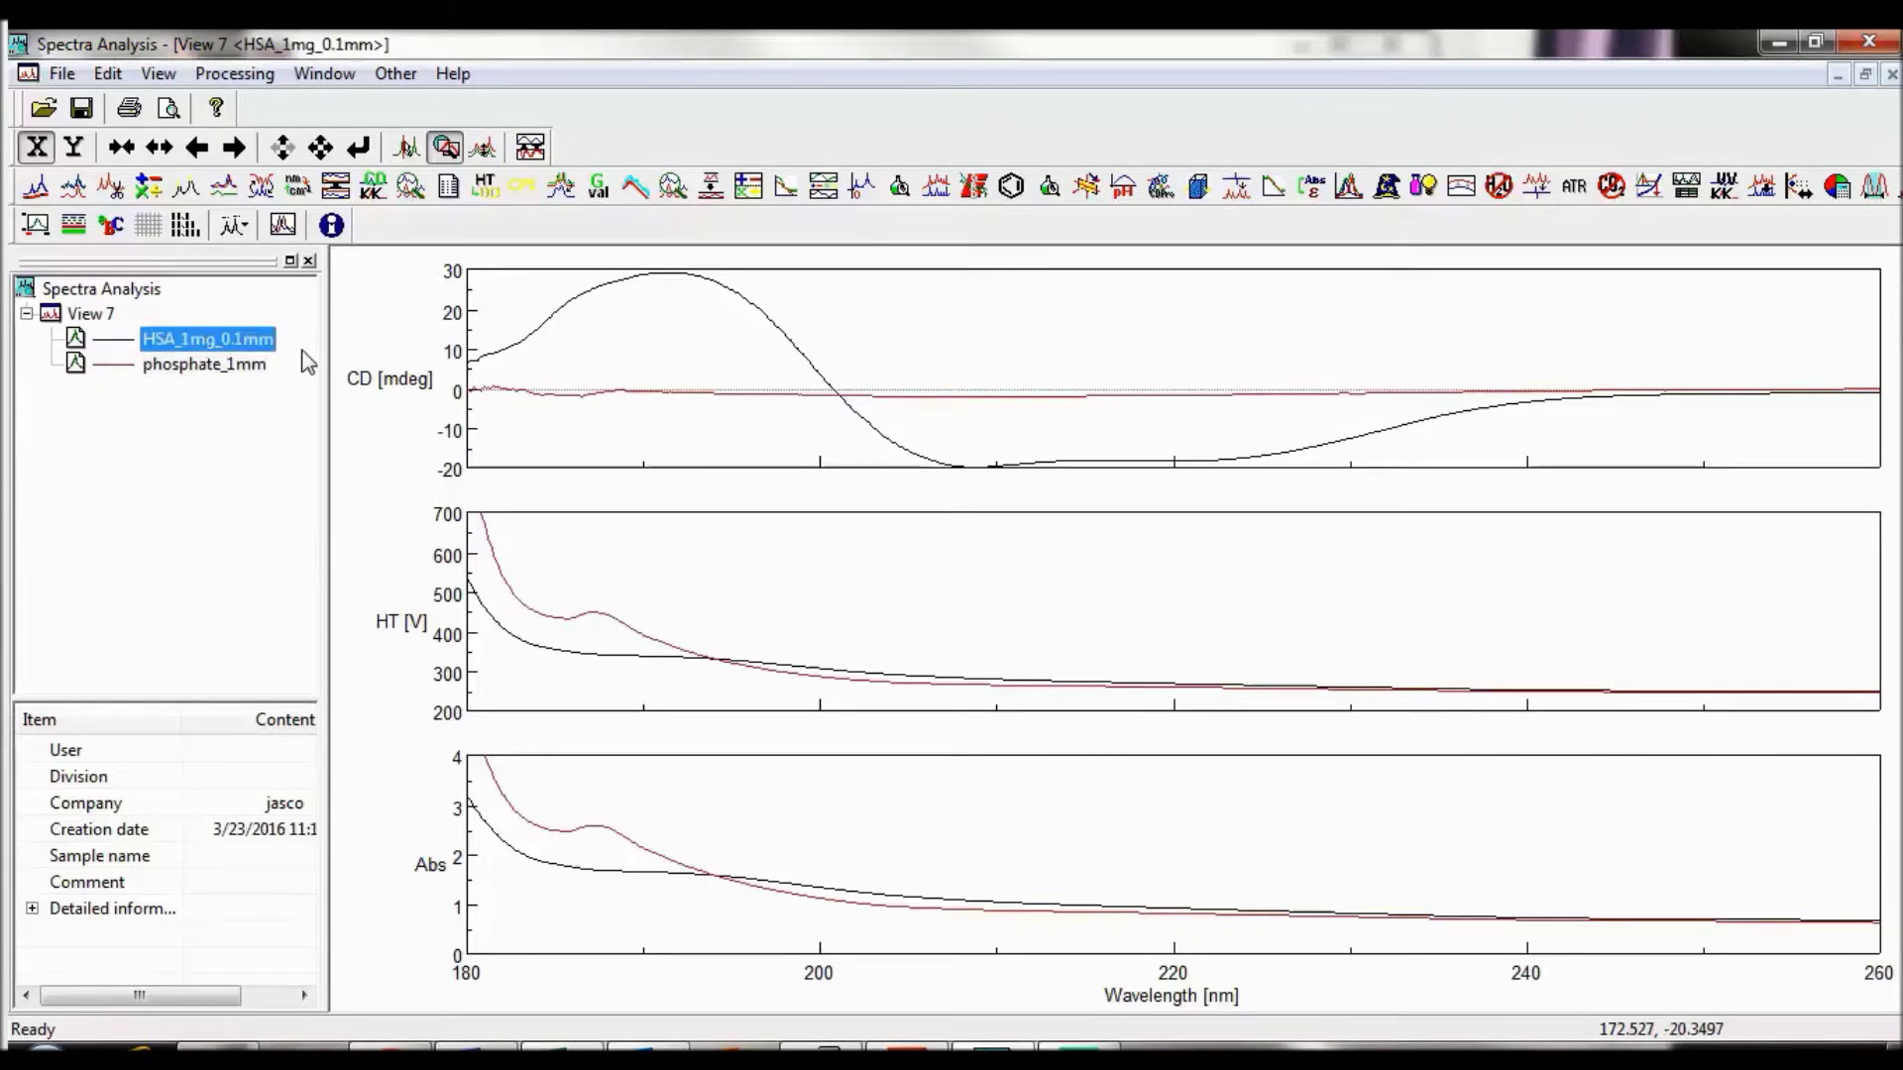
Open Baseline Correction for the HSA_1mg_0.1mm spectrum and keep the Line baseline type
left_click(263, 75)
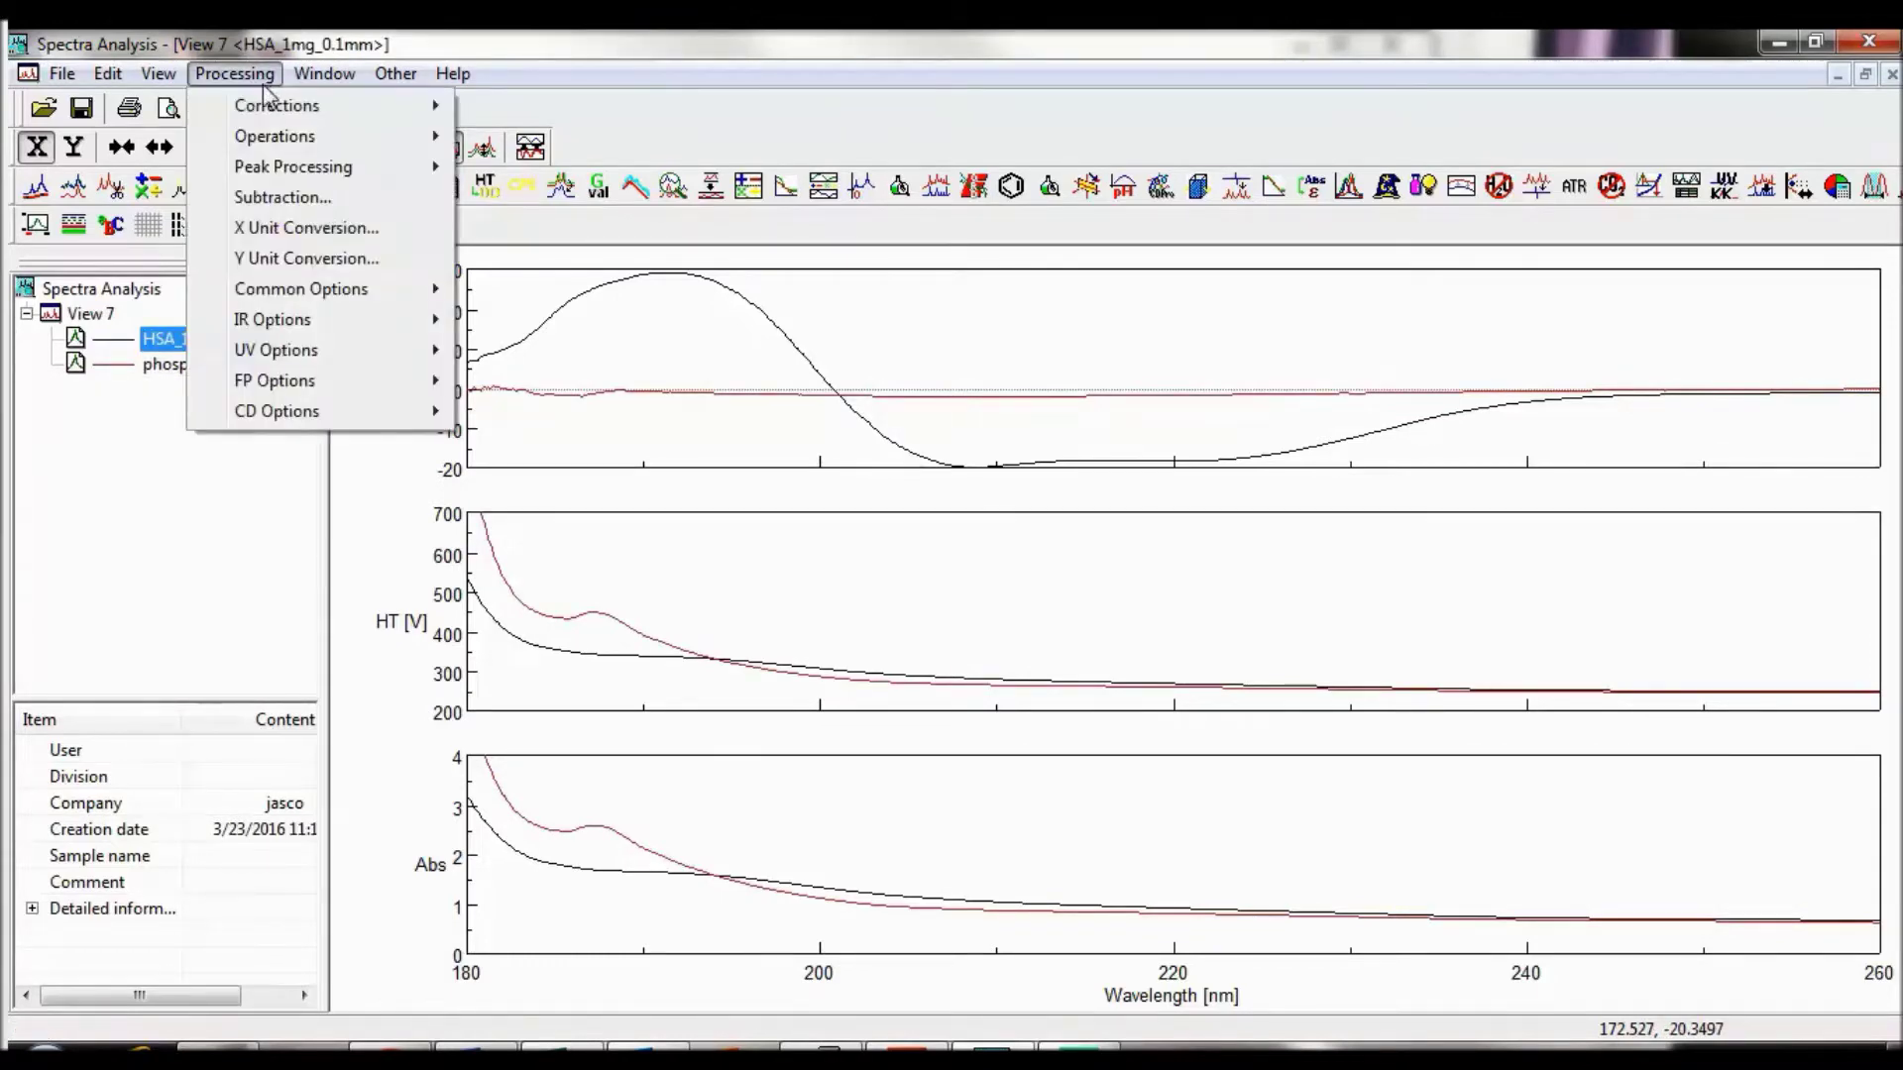
mouse_move(367, 109)
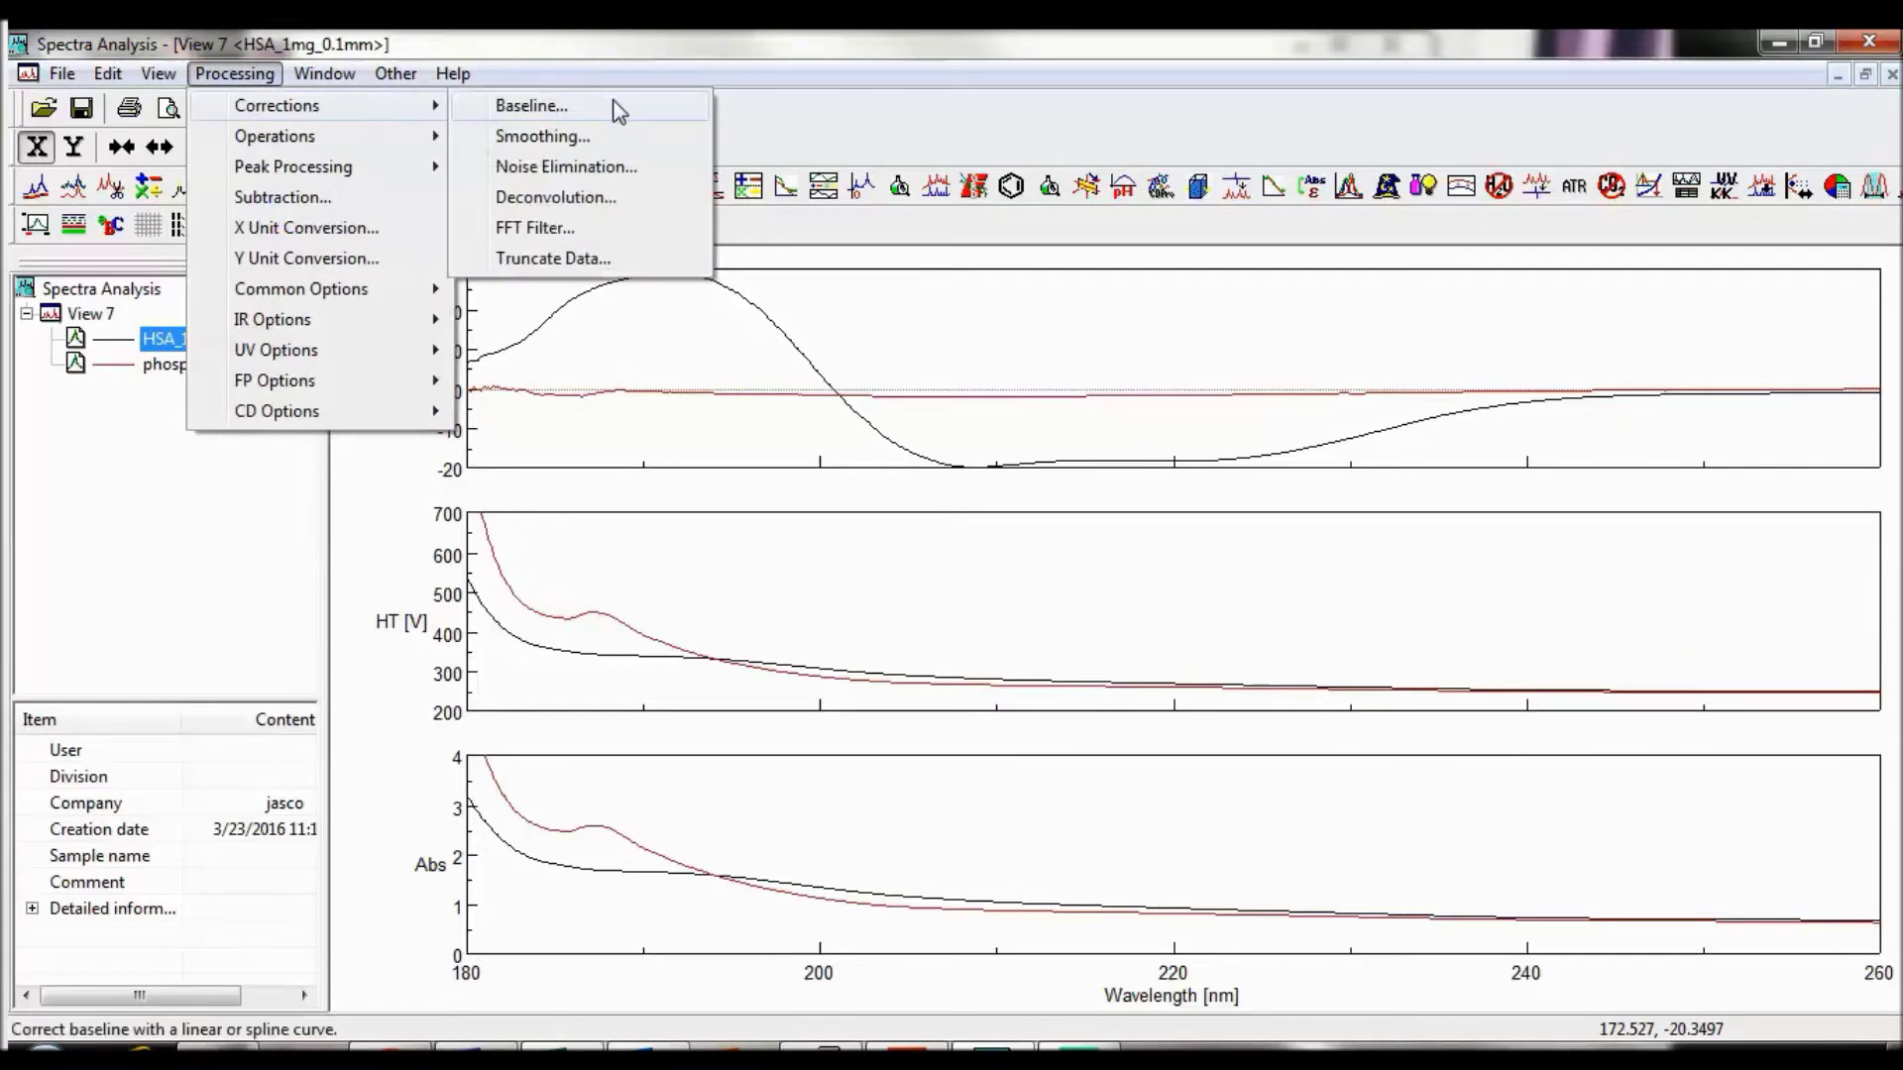
left_click(604, 34)
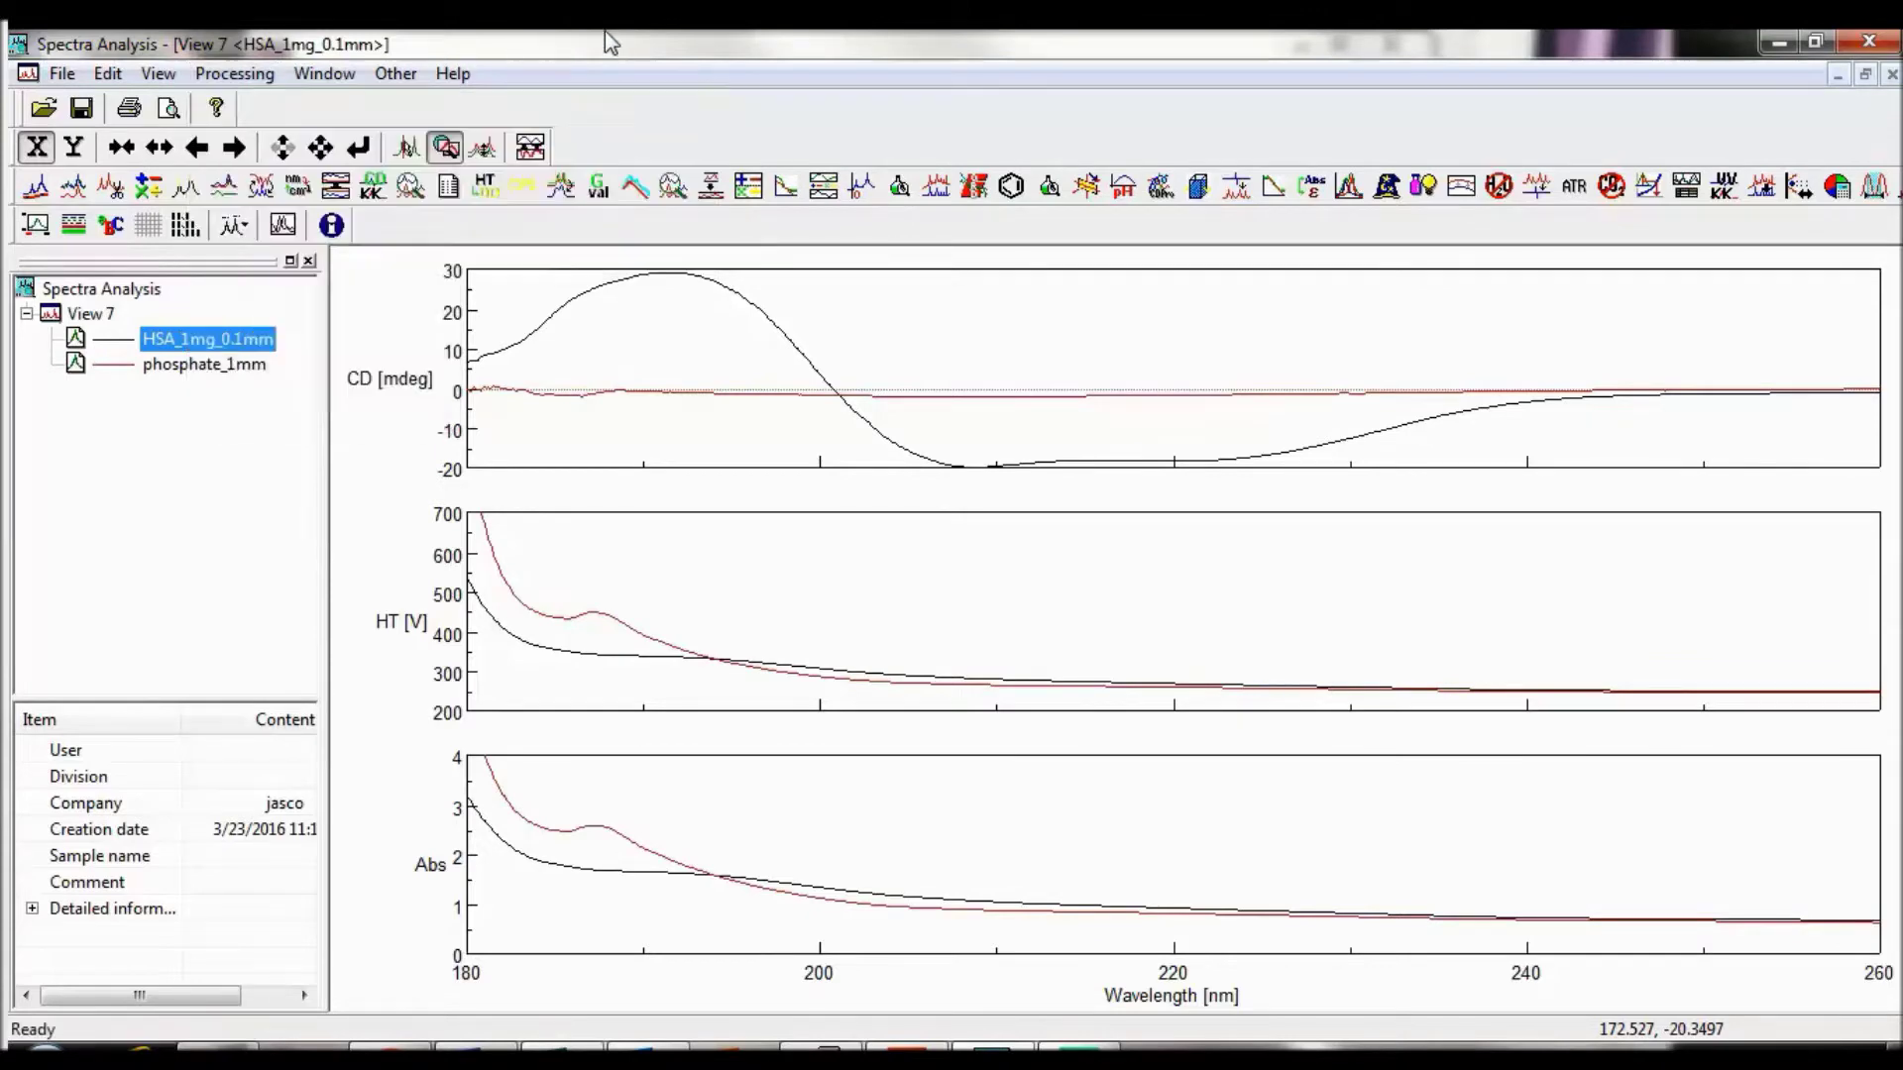
left_click(47, 188)
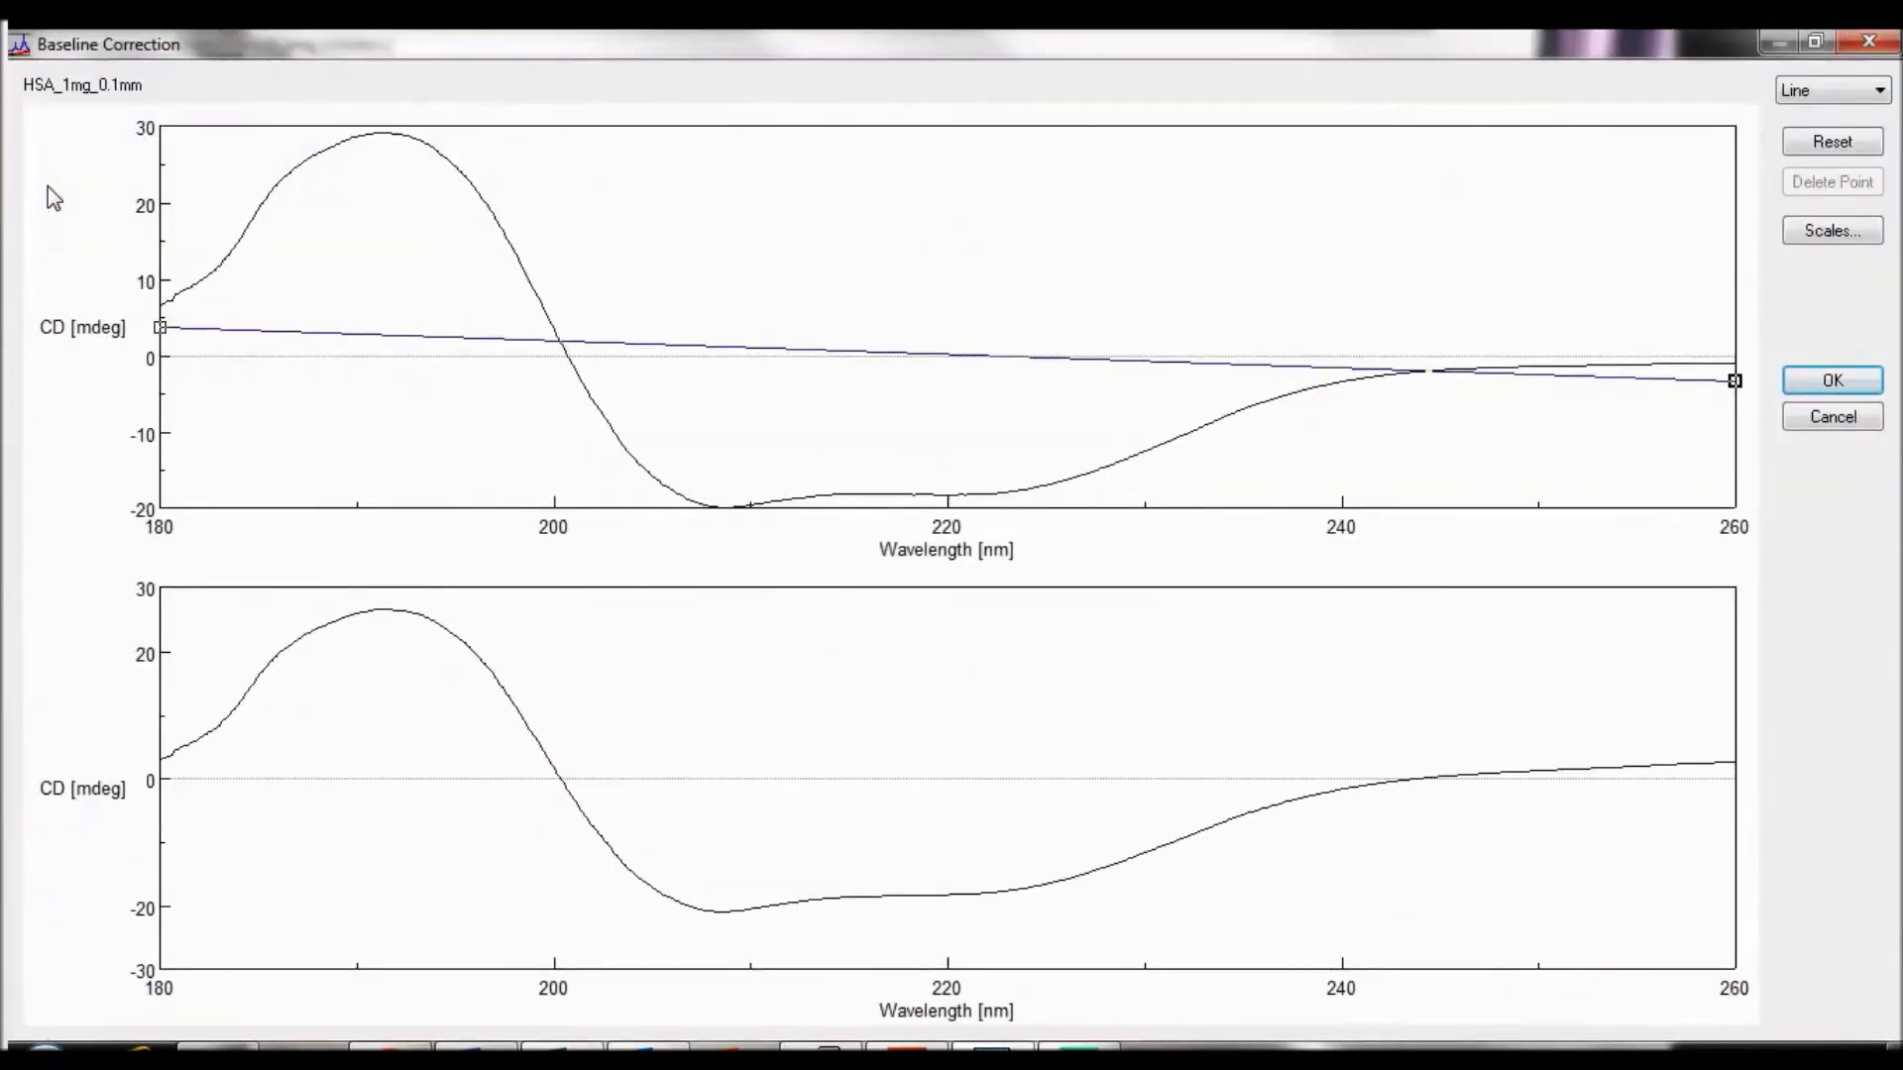
left_click(1863, 96)
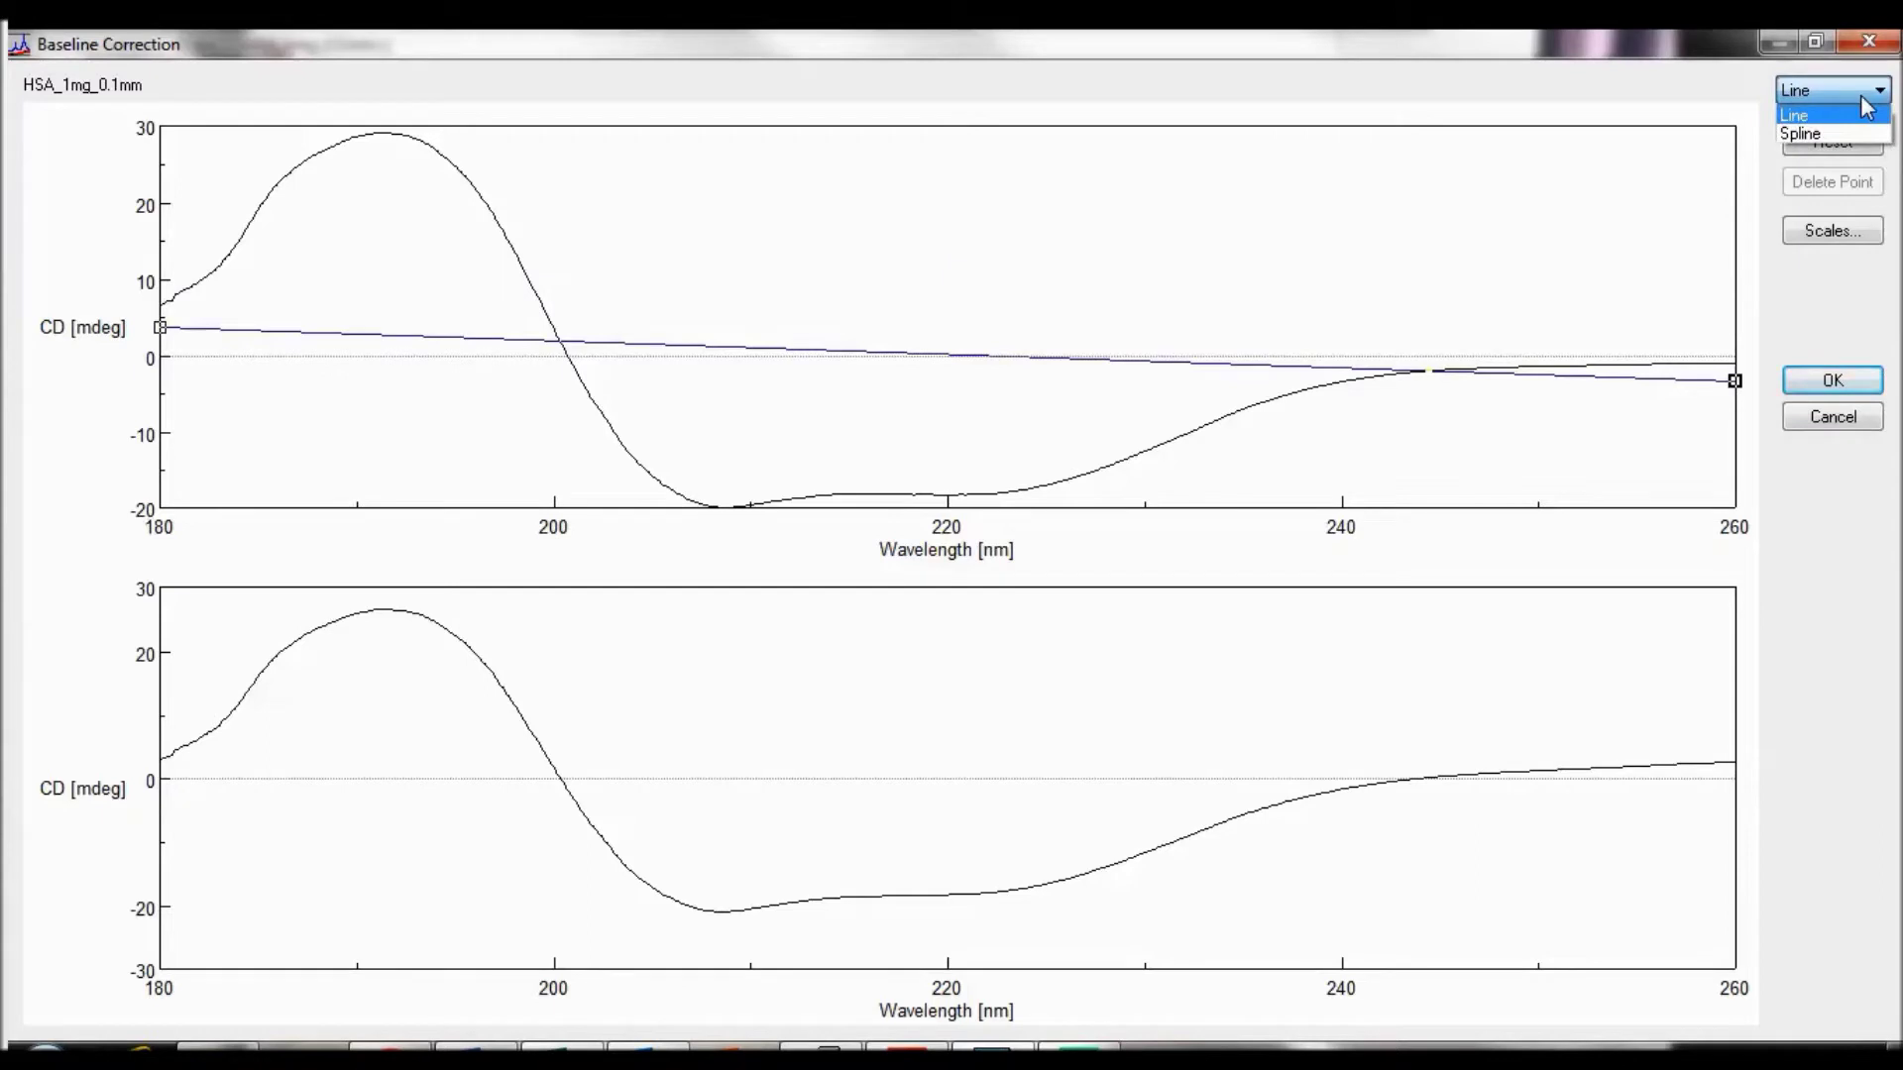
left_click(1861, 97)
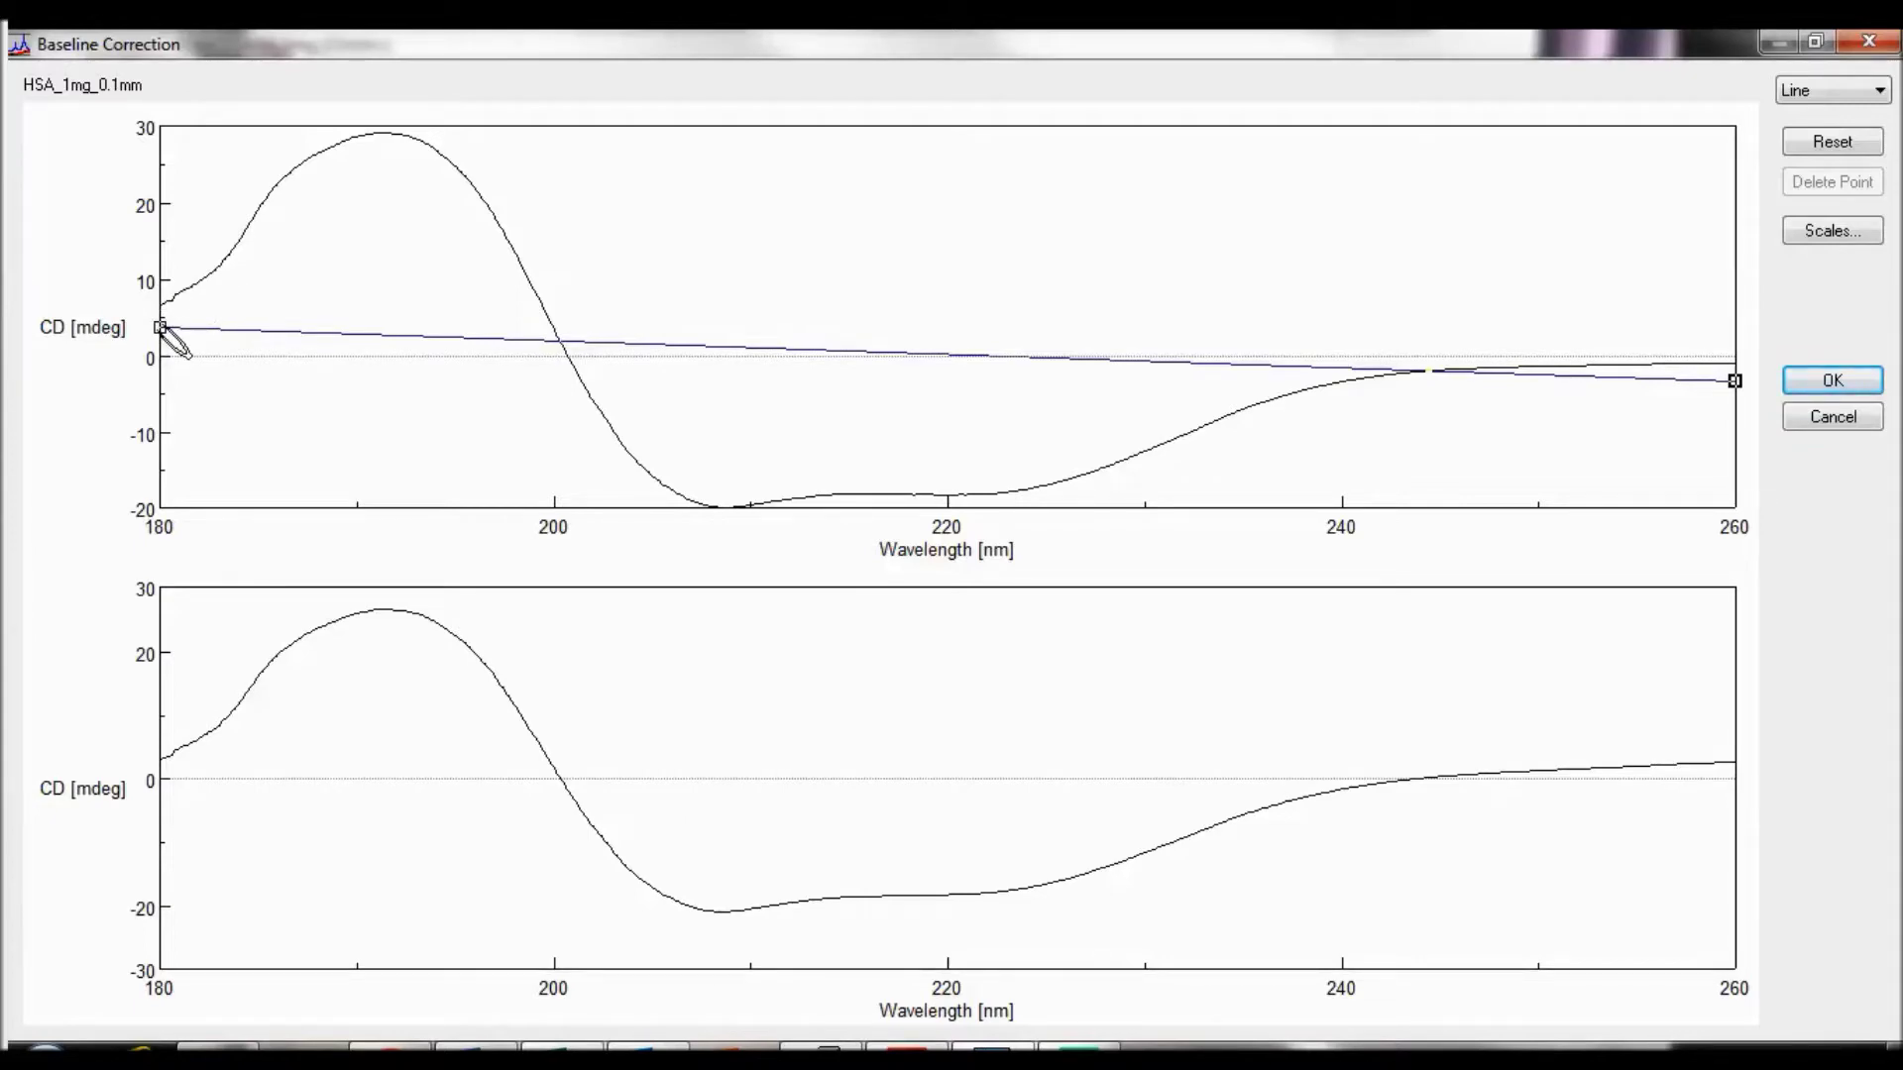
Move the baseline endpoints onto the CD curve's ends at 180 nm and 260 nm and accept the correction
left_click_drag(162, 328, 160, 311)
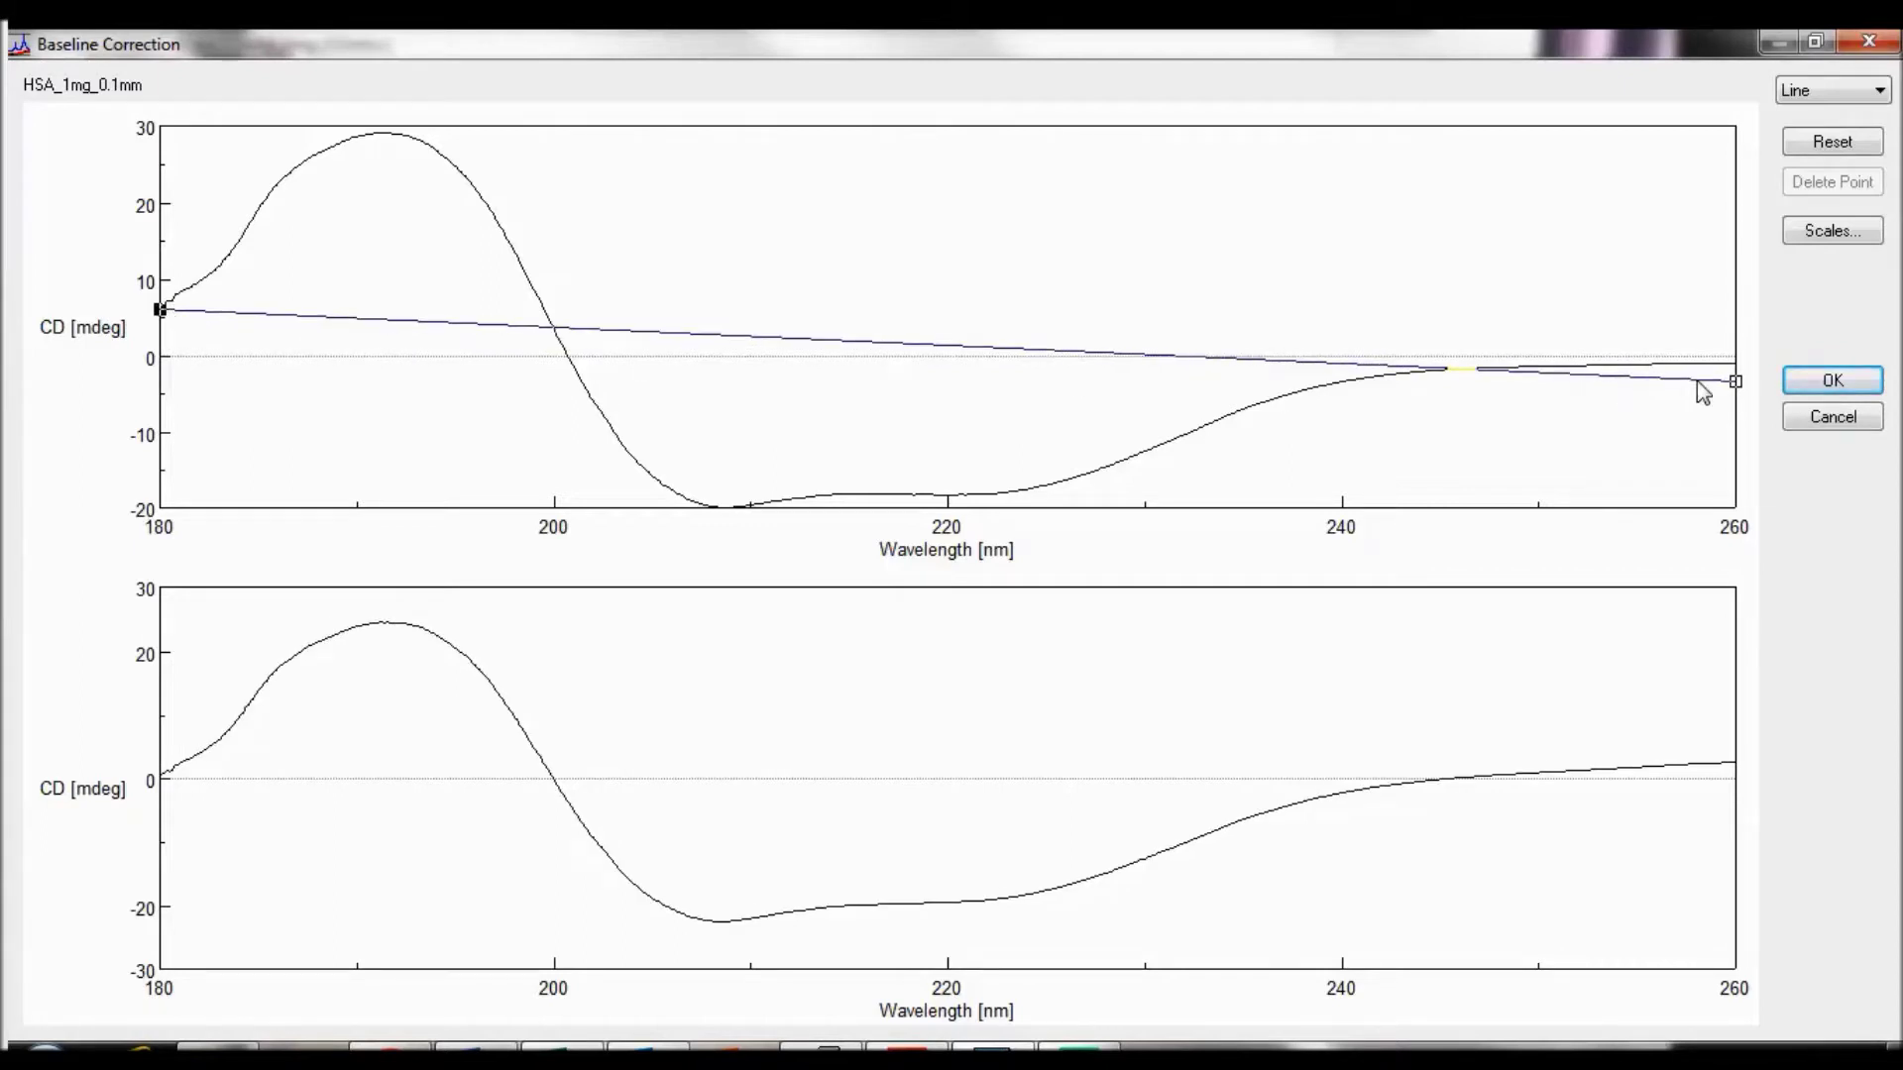
left_click_drag(1737, 381, 1736, 361)
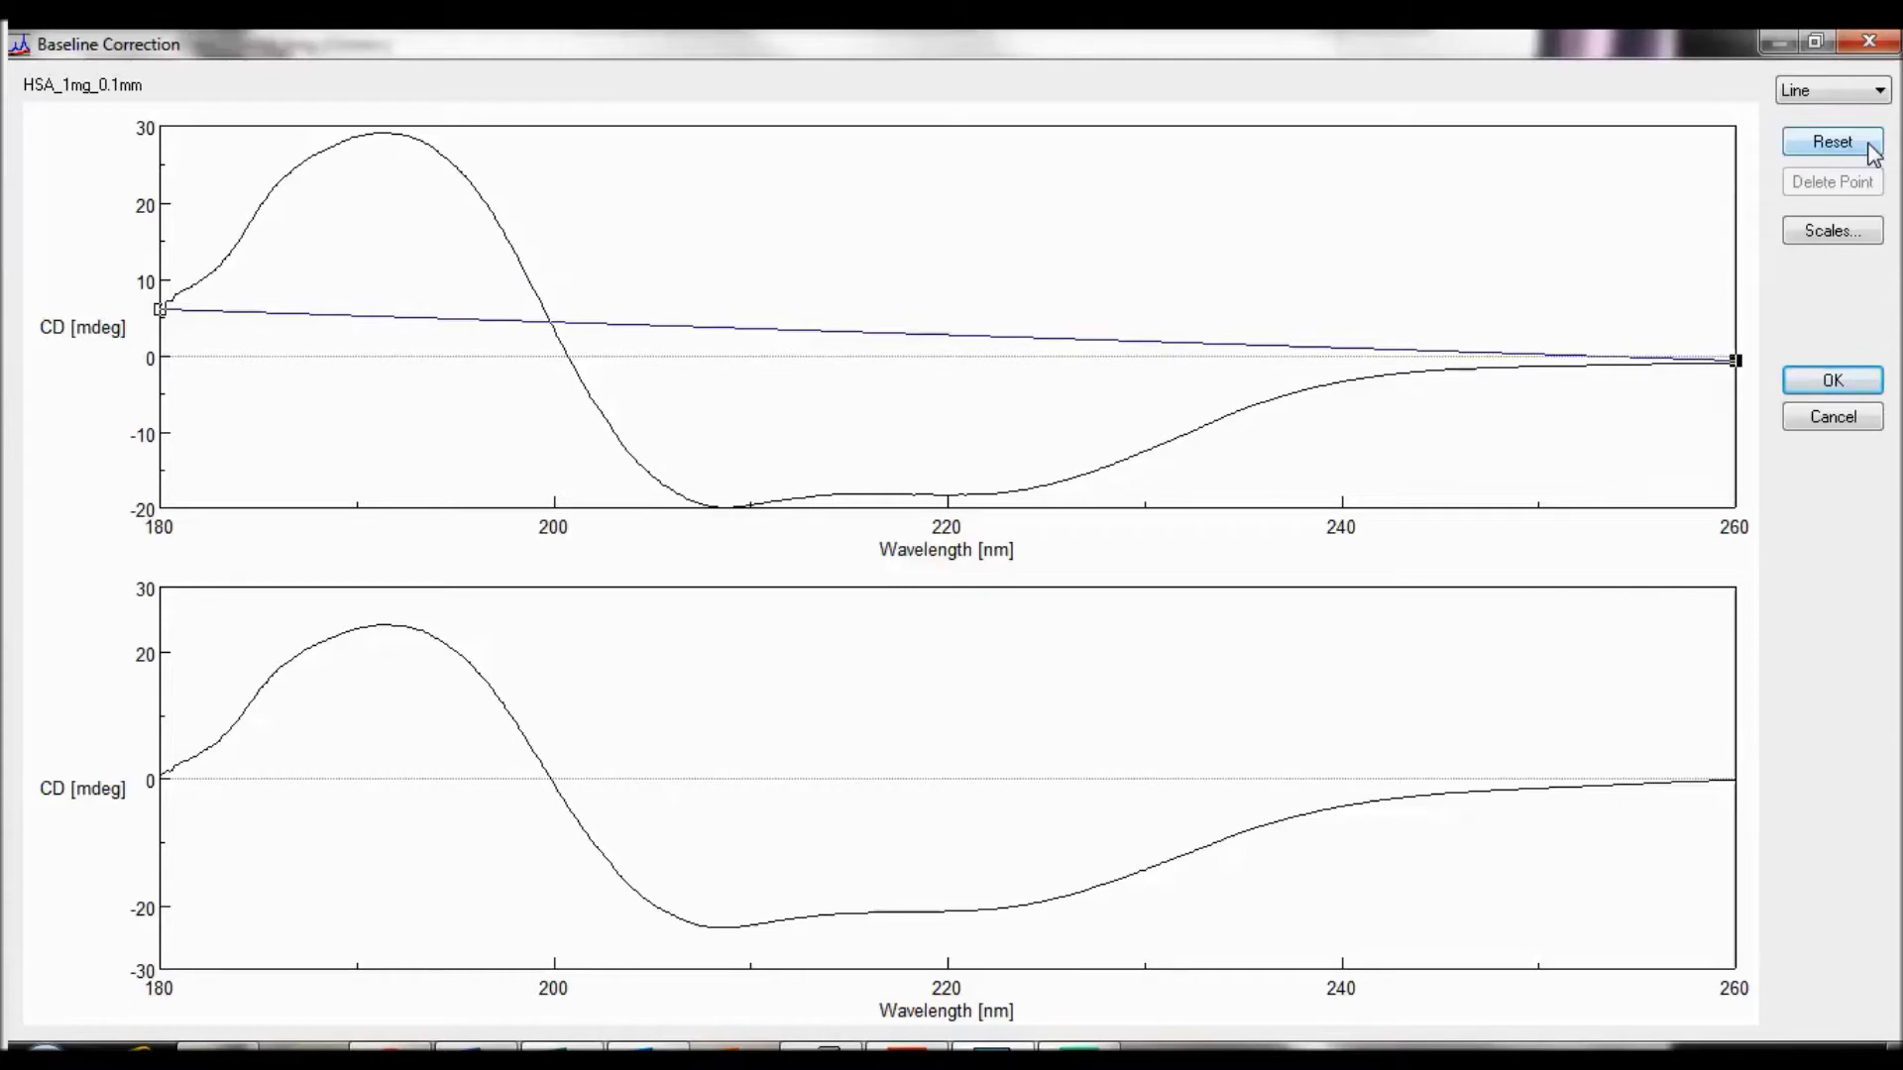
left_click(1832, 381)
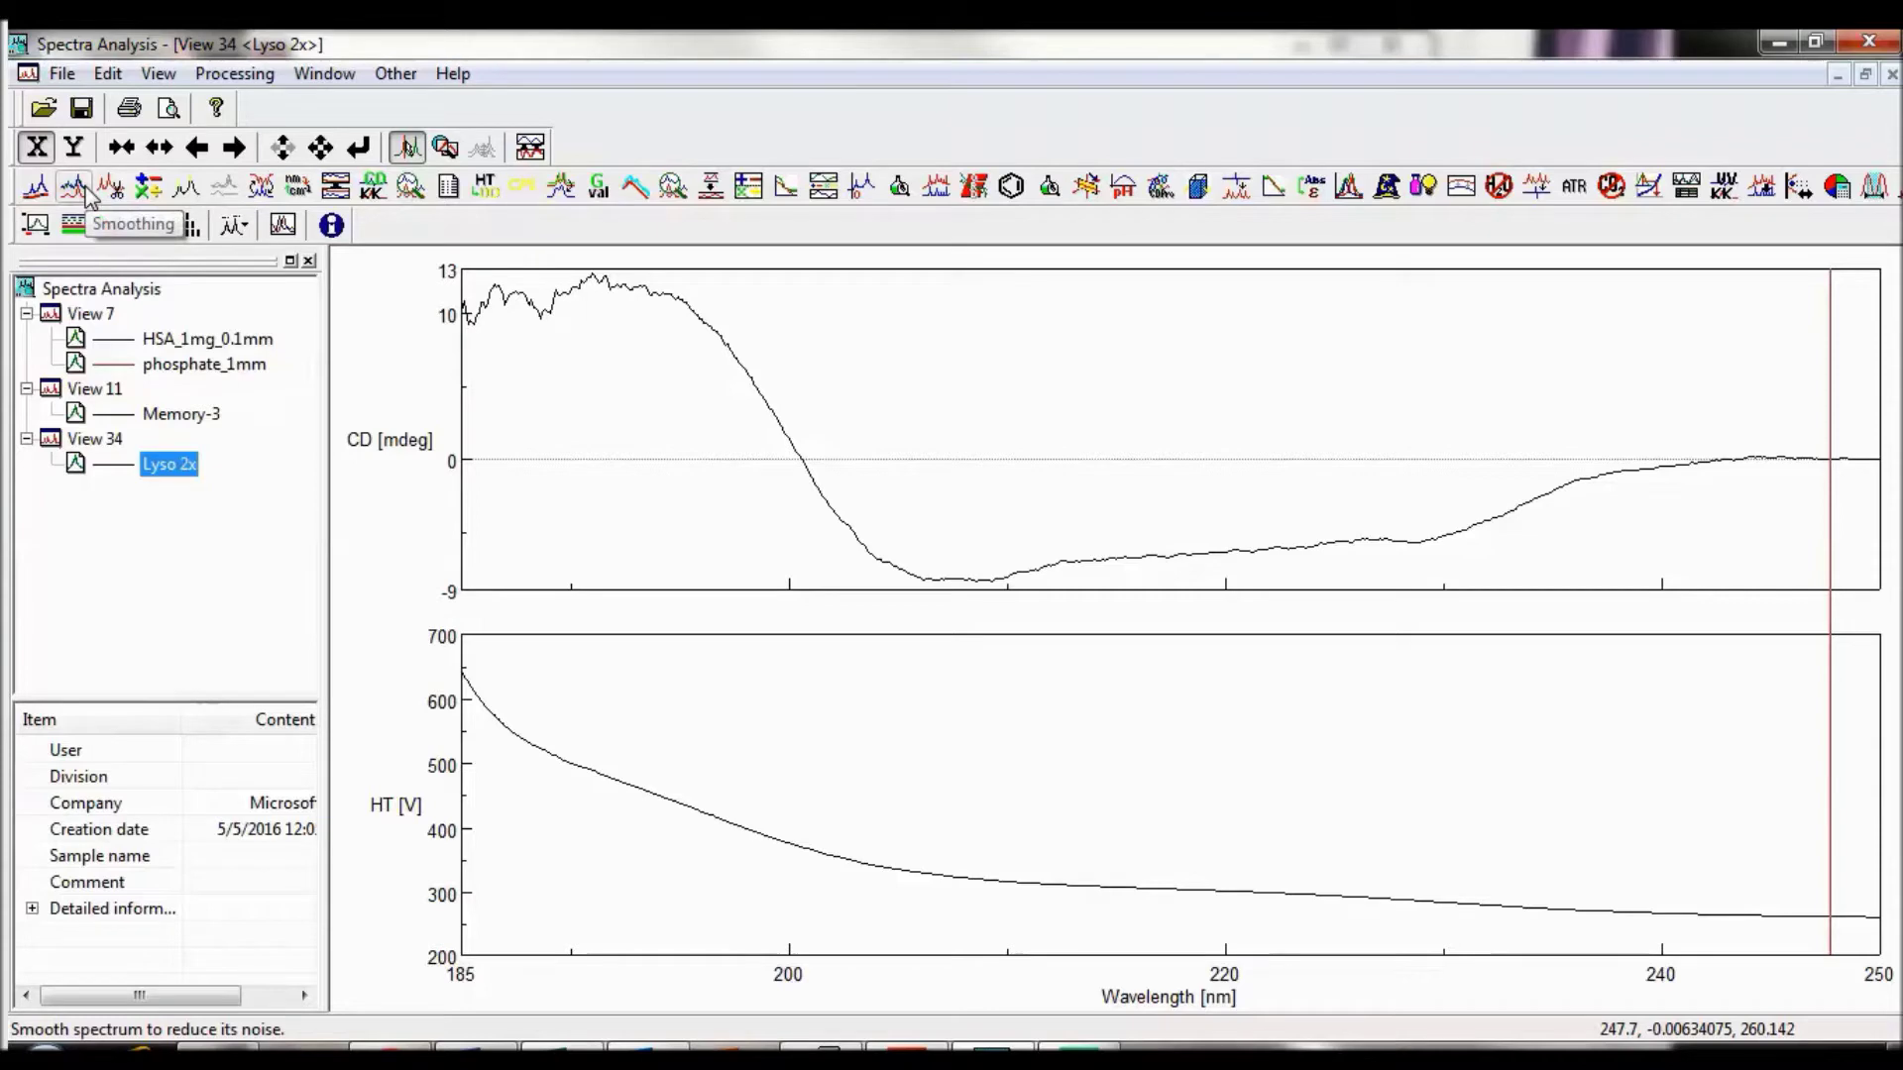
Open Smoothing for the Lyso 2x spectrum and keep the Means-Movement method
left_click(254, 75)
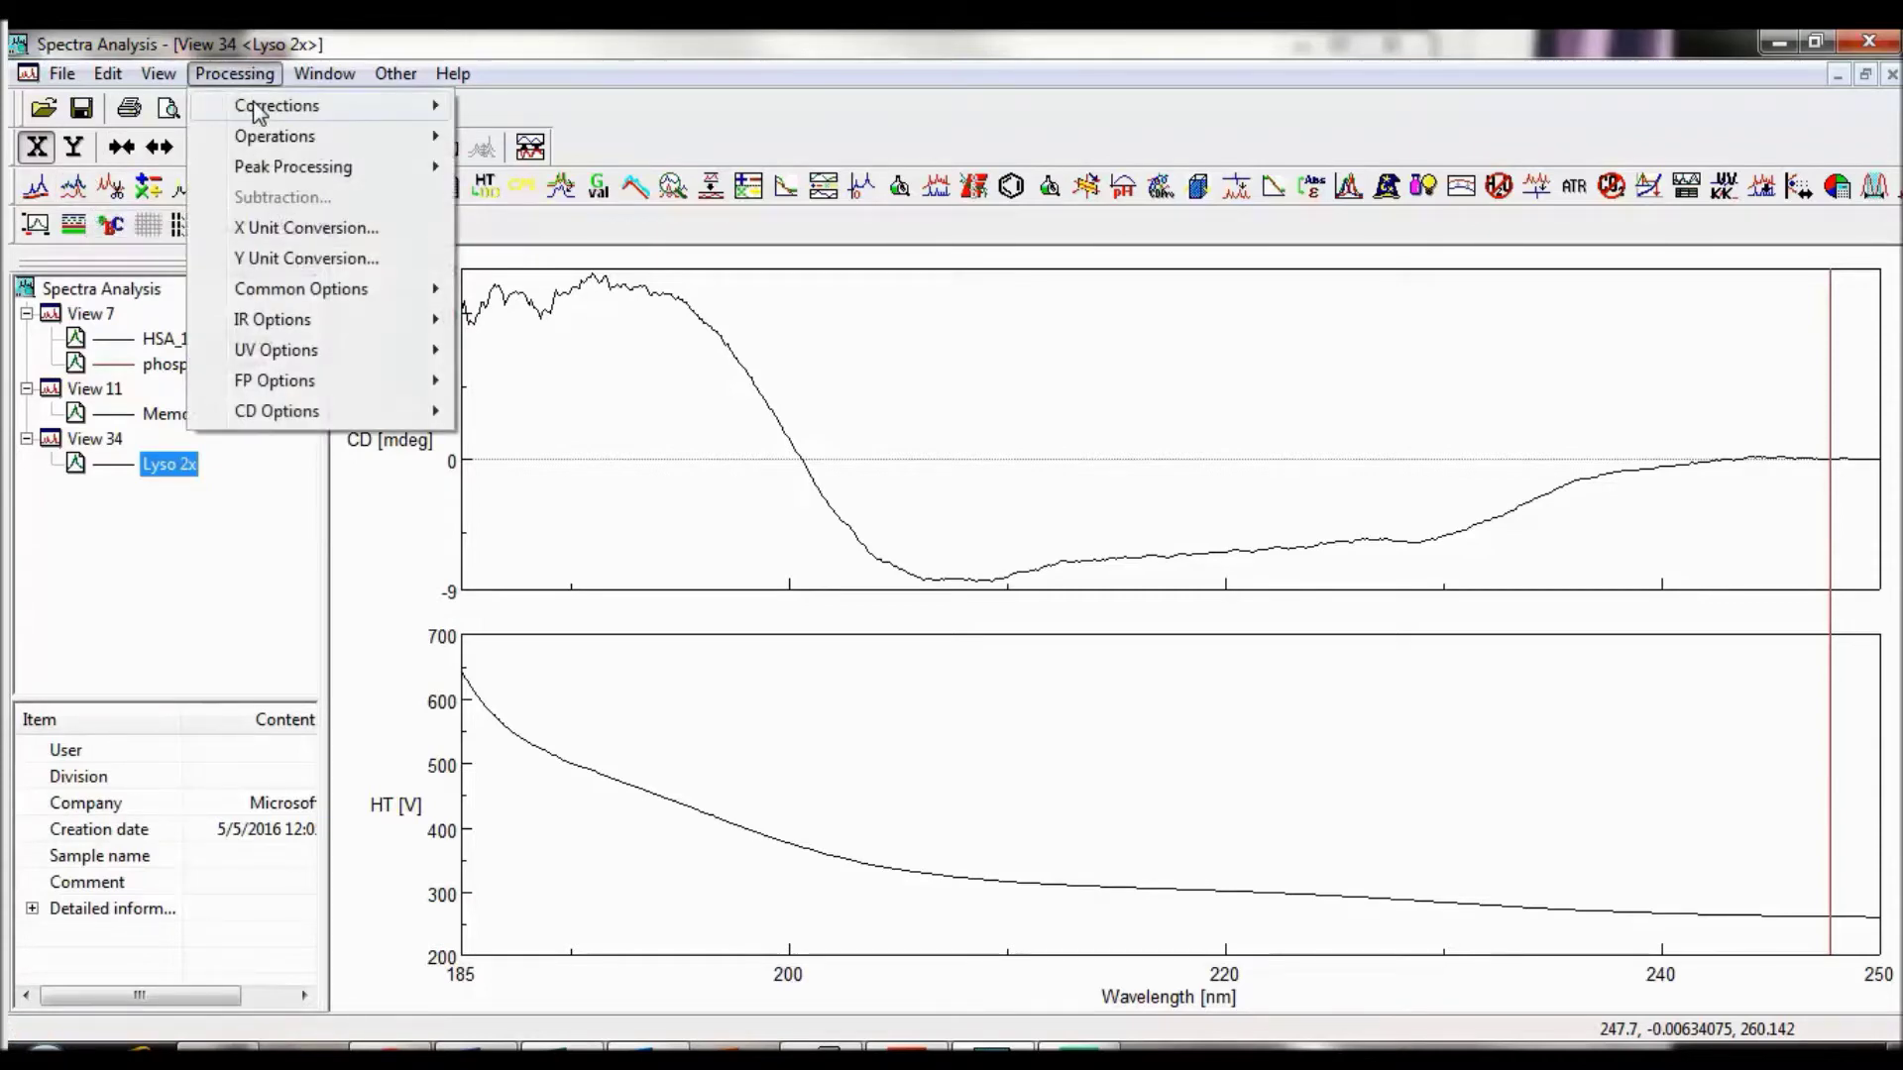
mouse_move(288, 106)
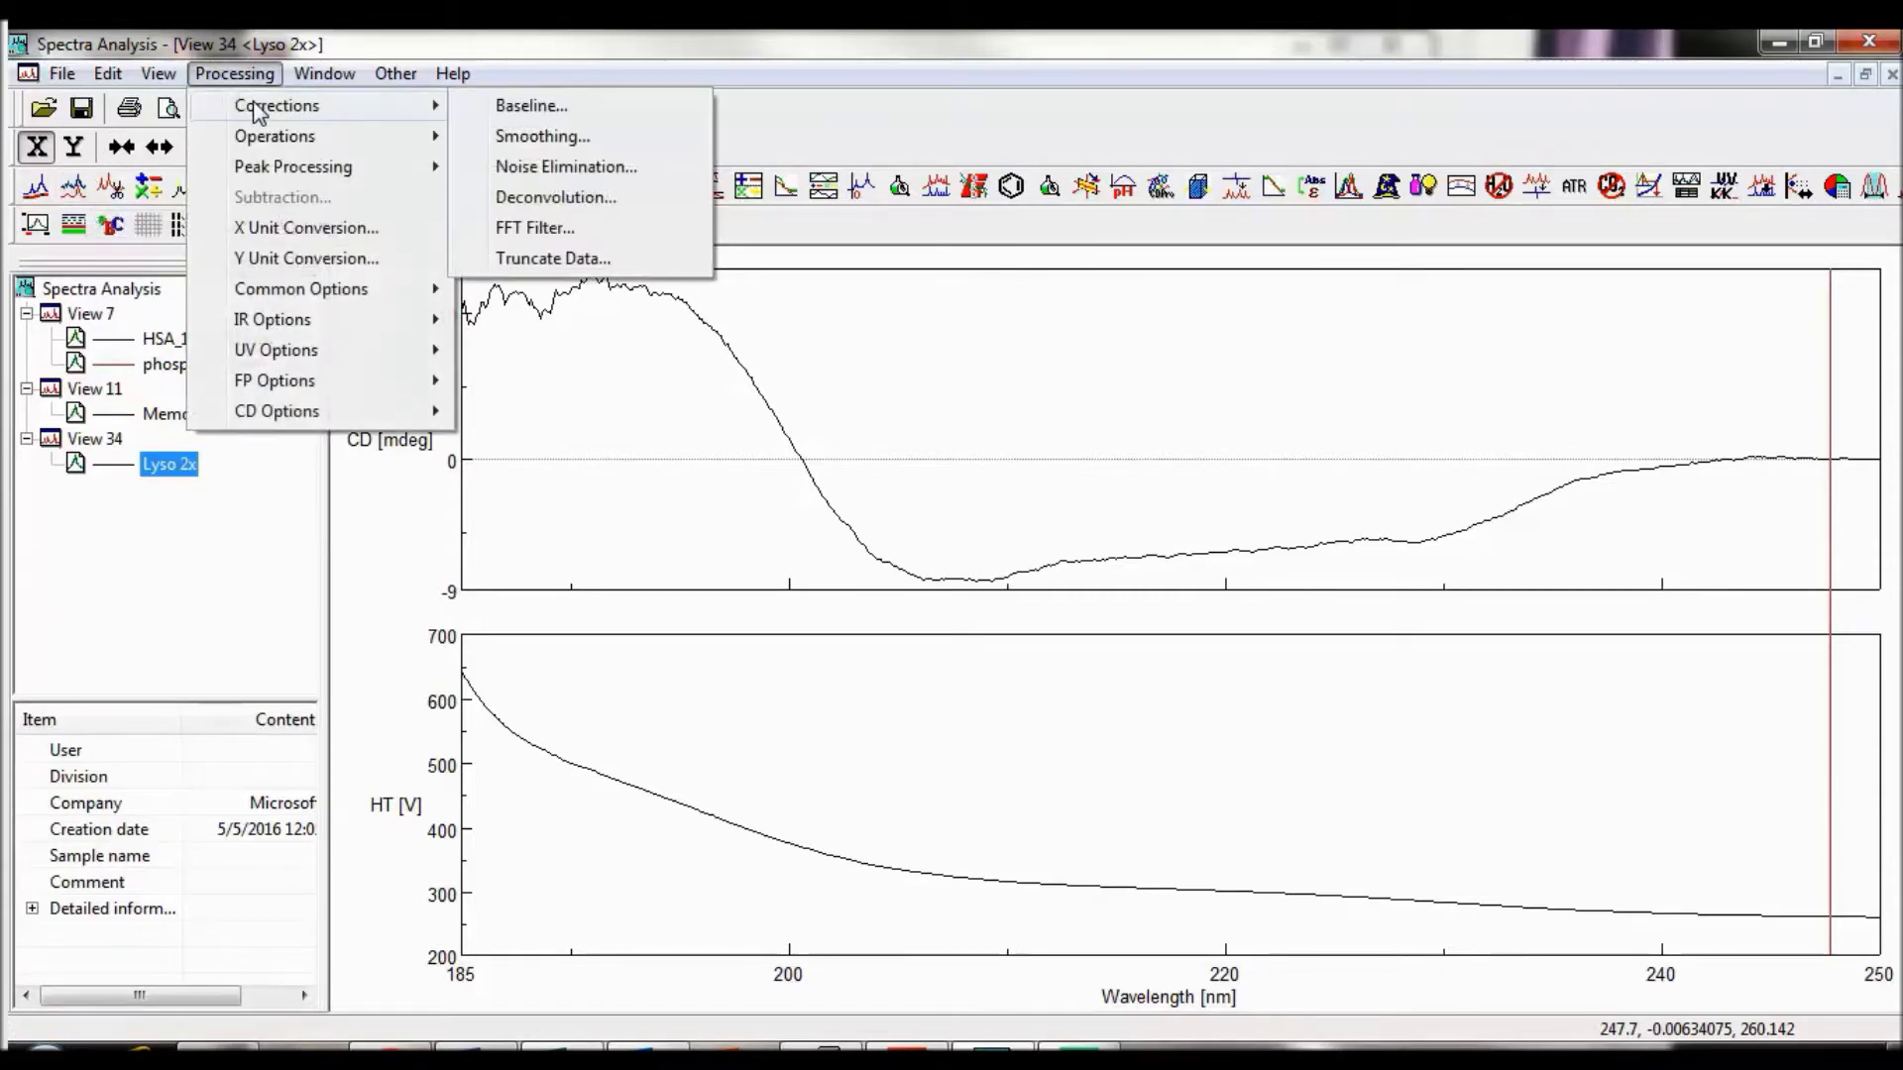
left_click(507, 142)
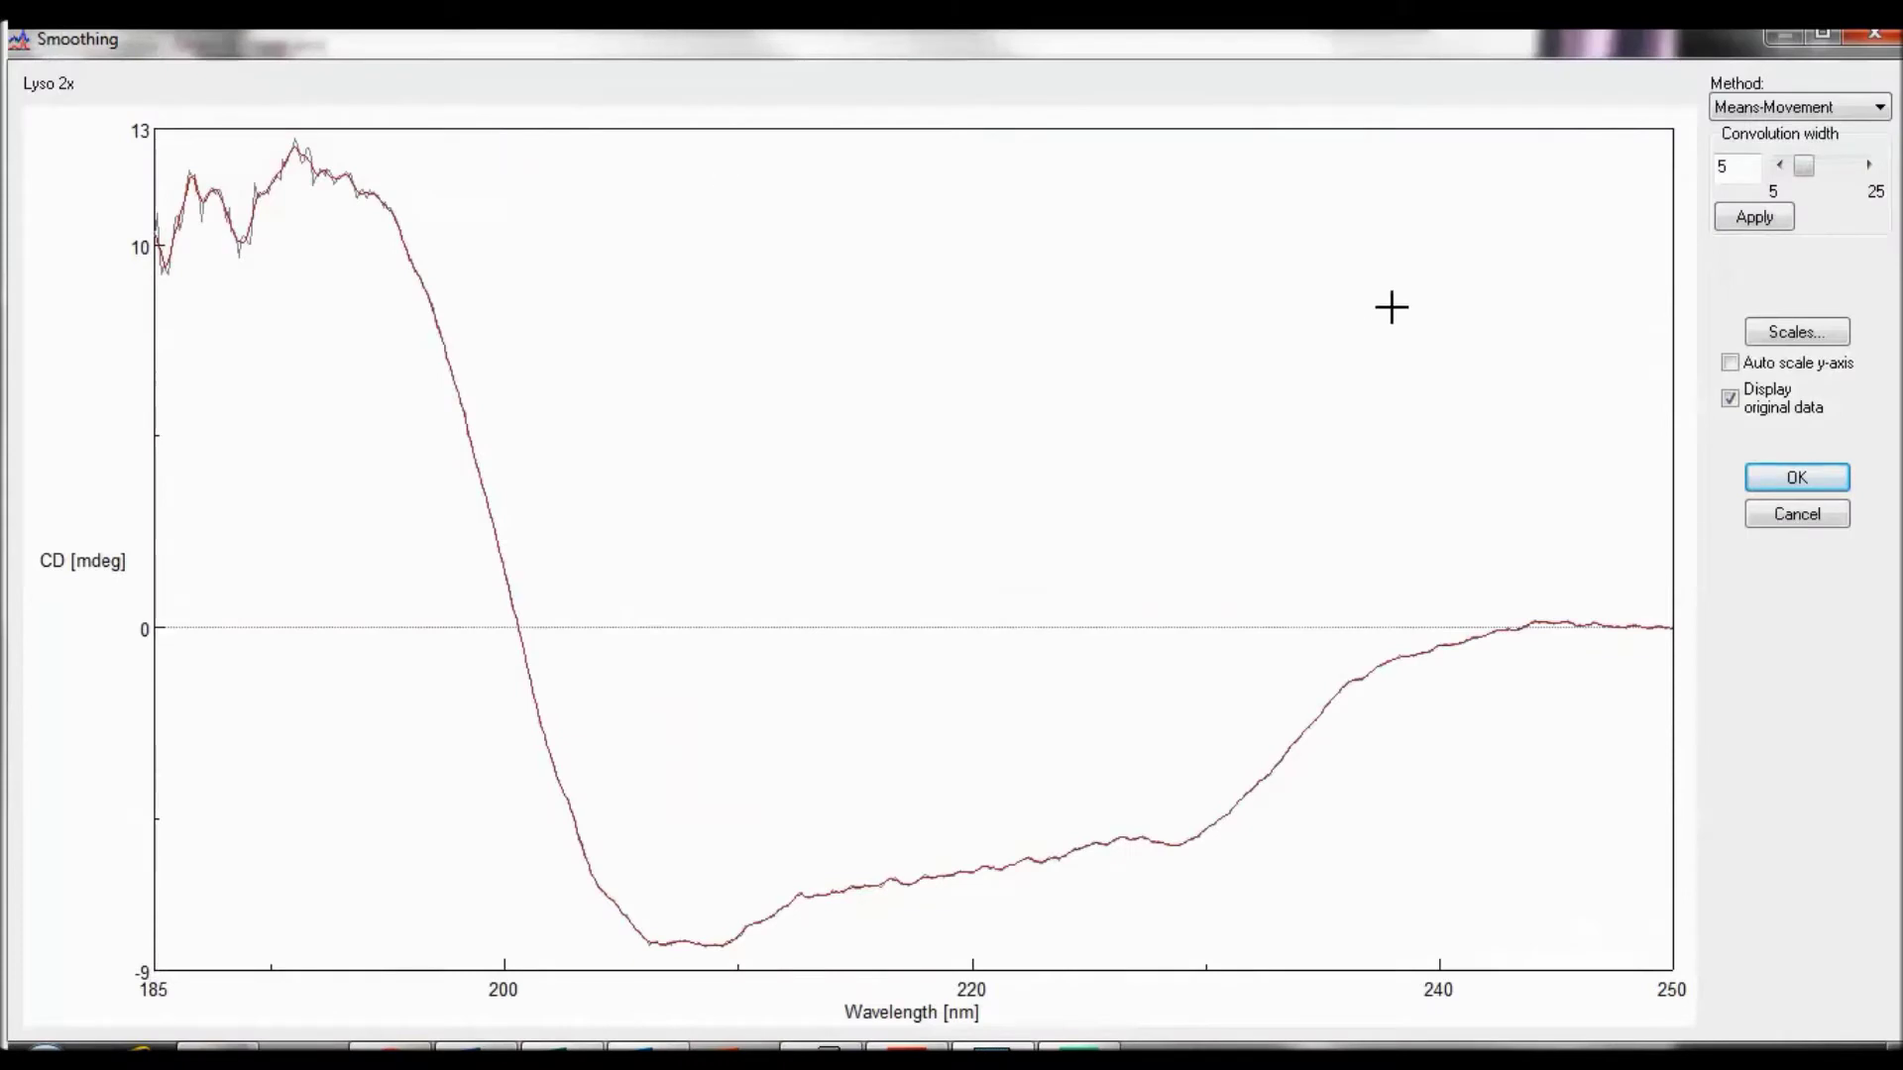
left_click(1880, 107)
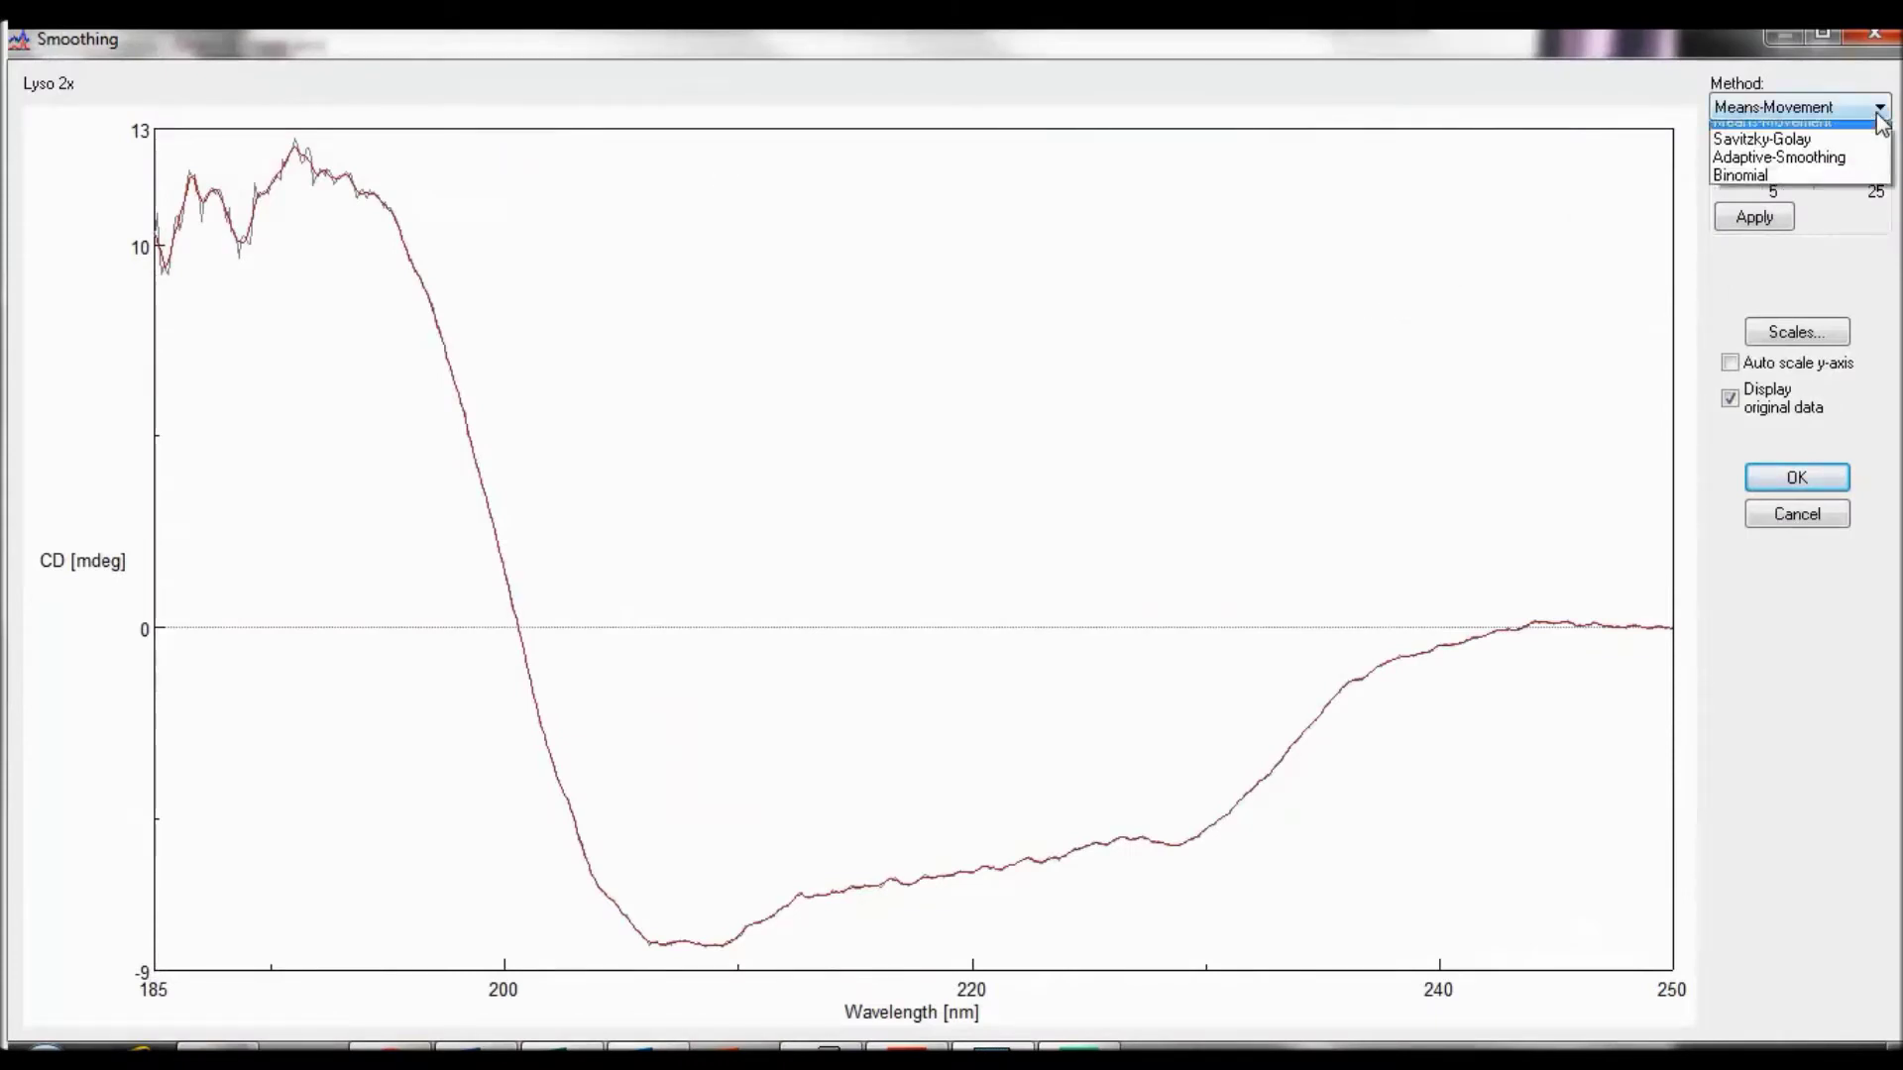
left_click(1884, 127)
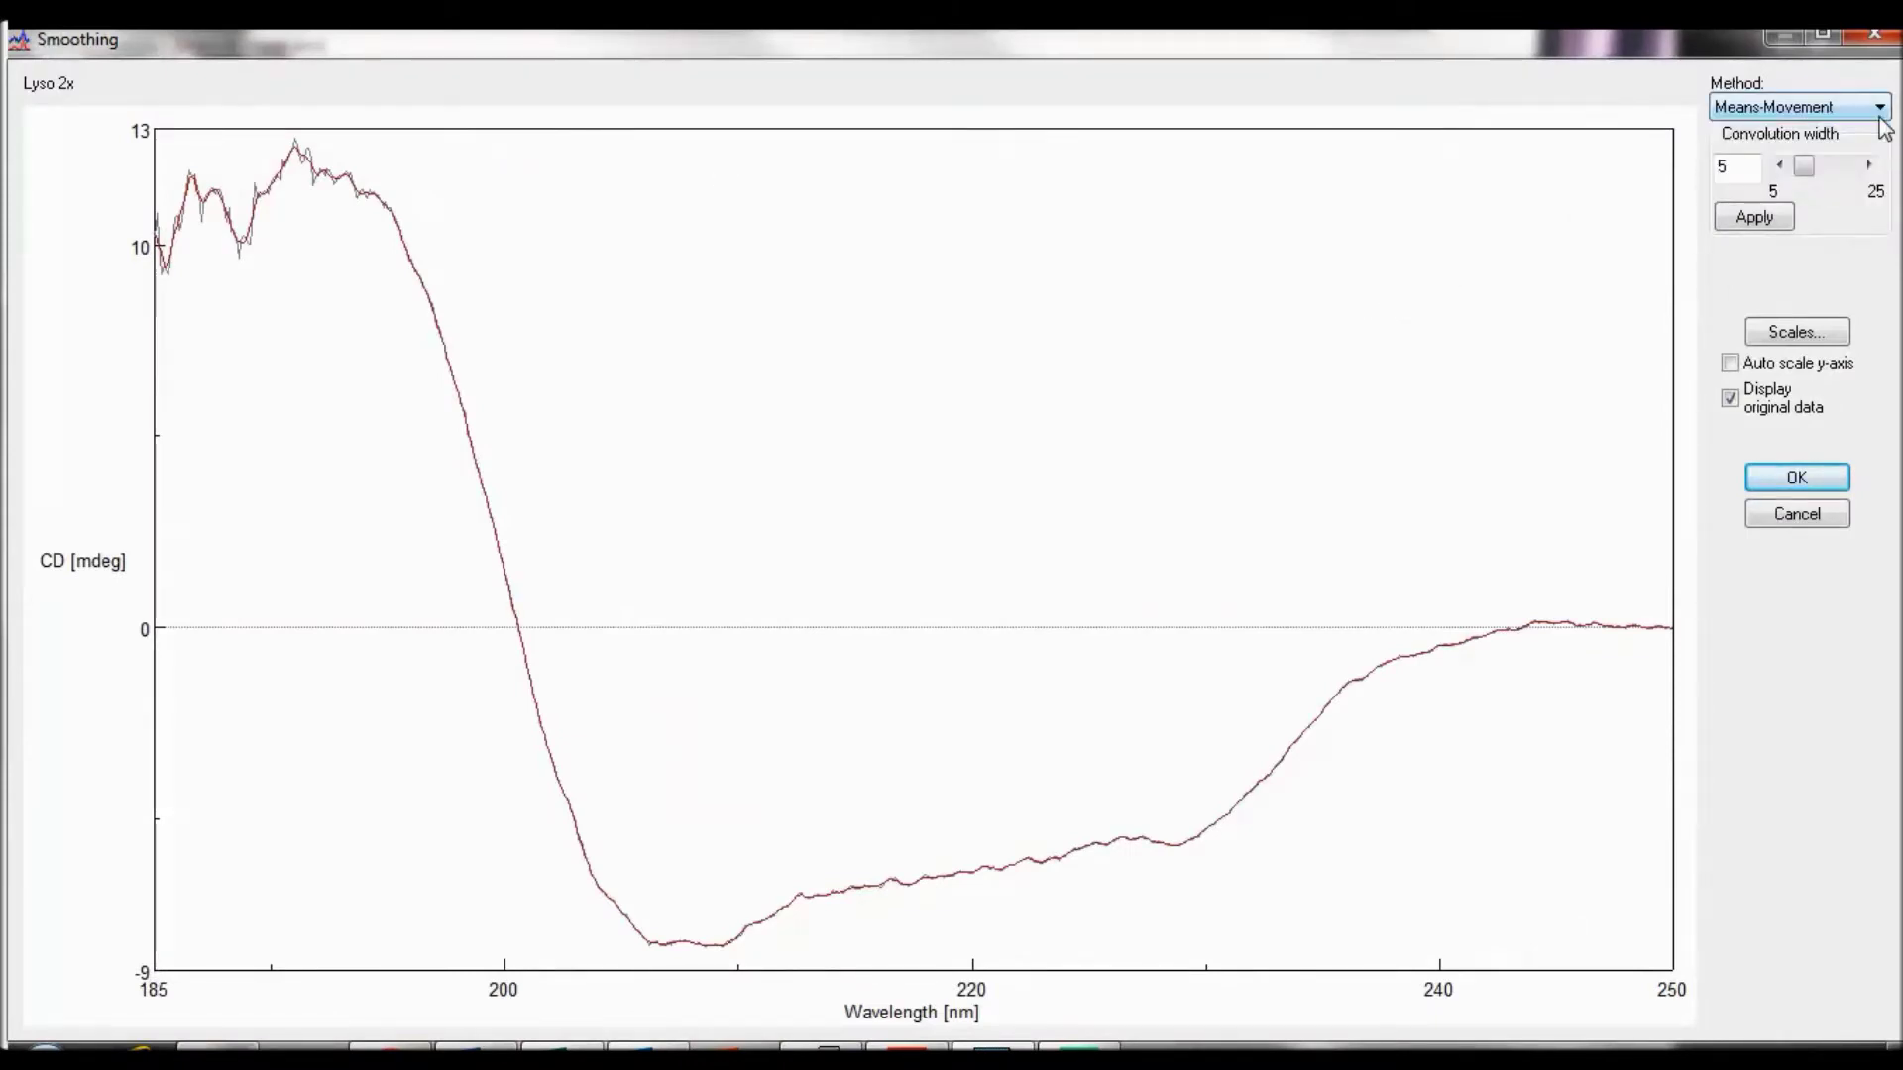
Try different convolution widths, settle on 11, and accept the smoothing of the Lyso 2x spectrum
left_click(1868, 165)
left_click(1869, 165)
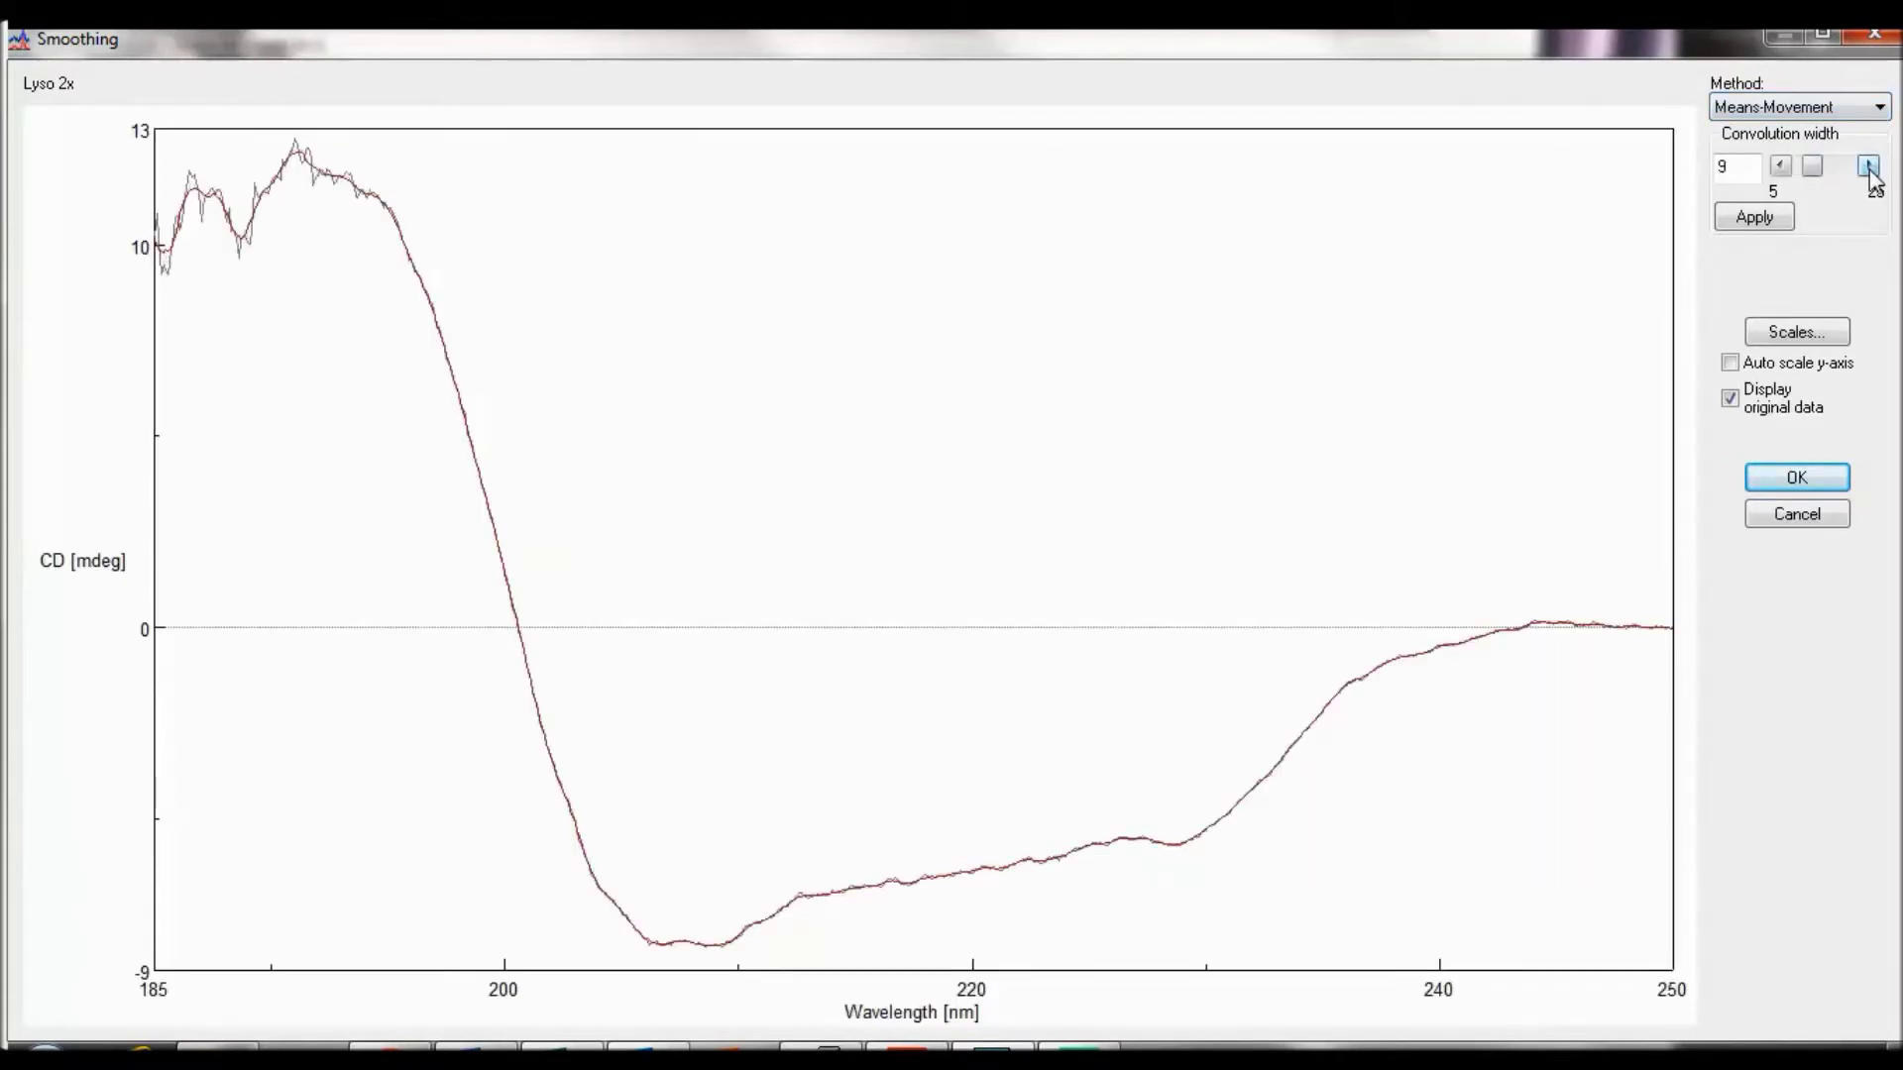
left_click(1868, 166)
left_click(1868, 165)
left_click(1869, 165)
left_click(1868, 166)
left_click(1868, 166)
left_click(1781, 166)
left_click(1781, 167)
left_click(1781, 166)
left_click(1781, 167)
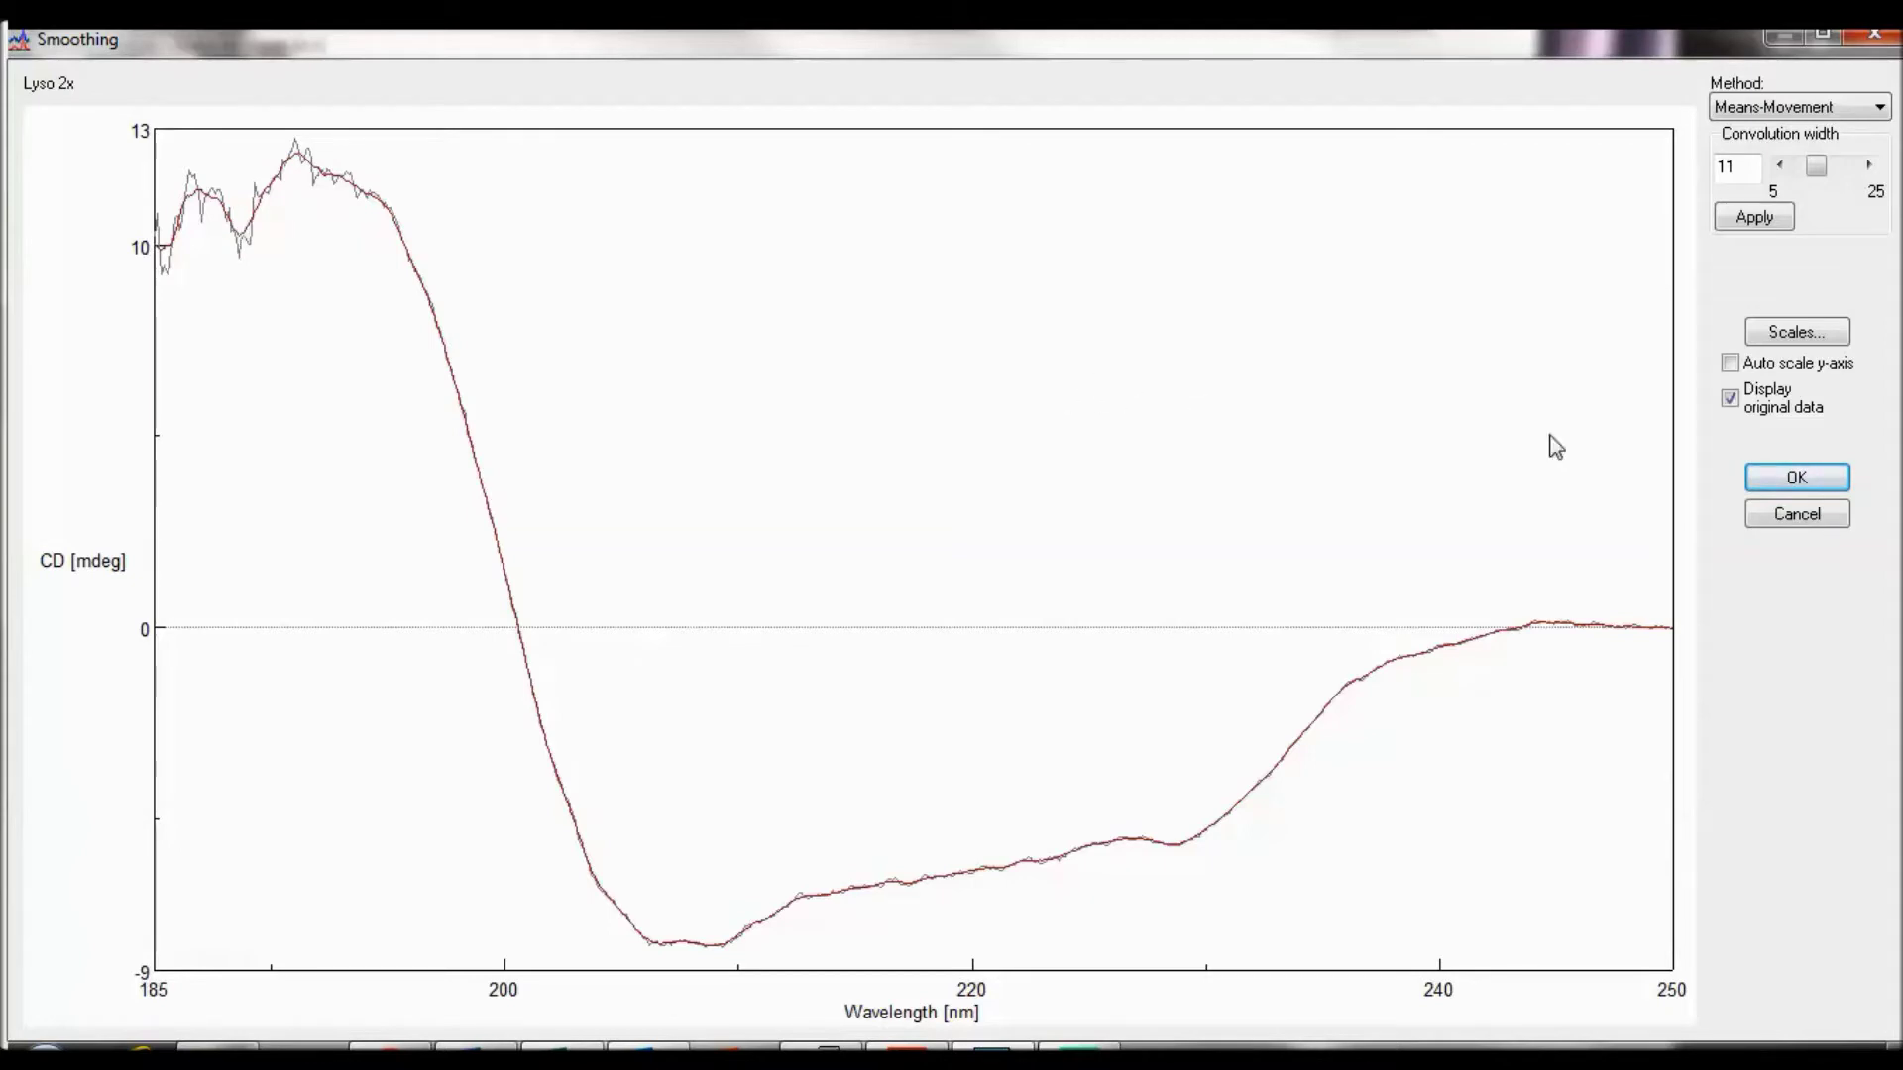
left_click(1835, 482)
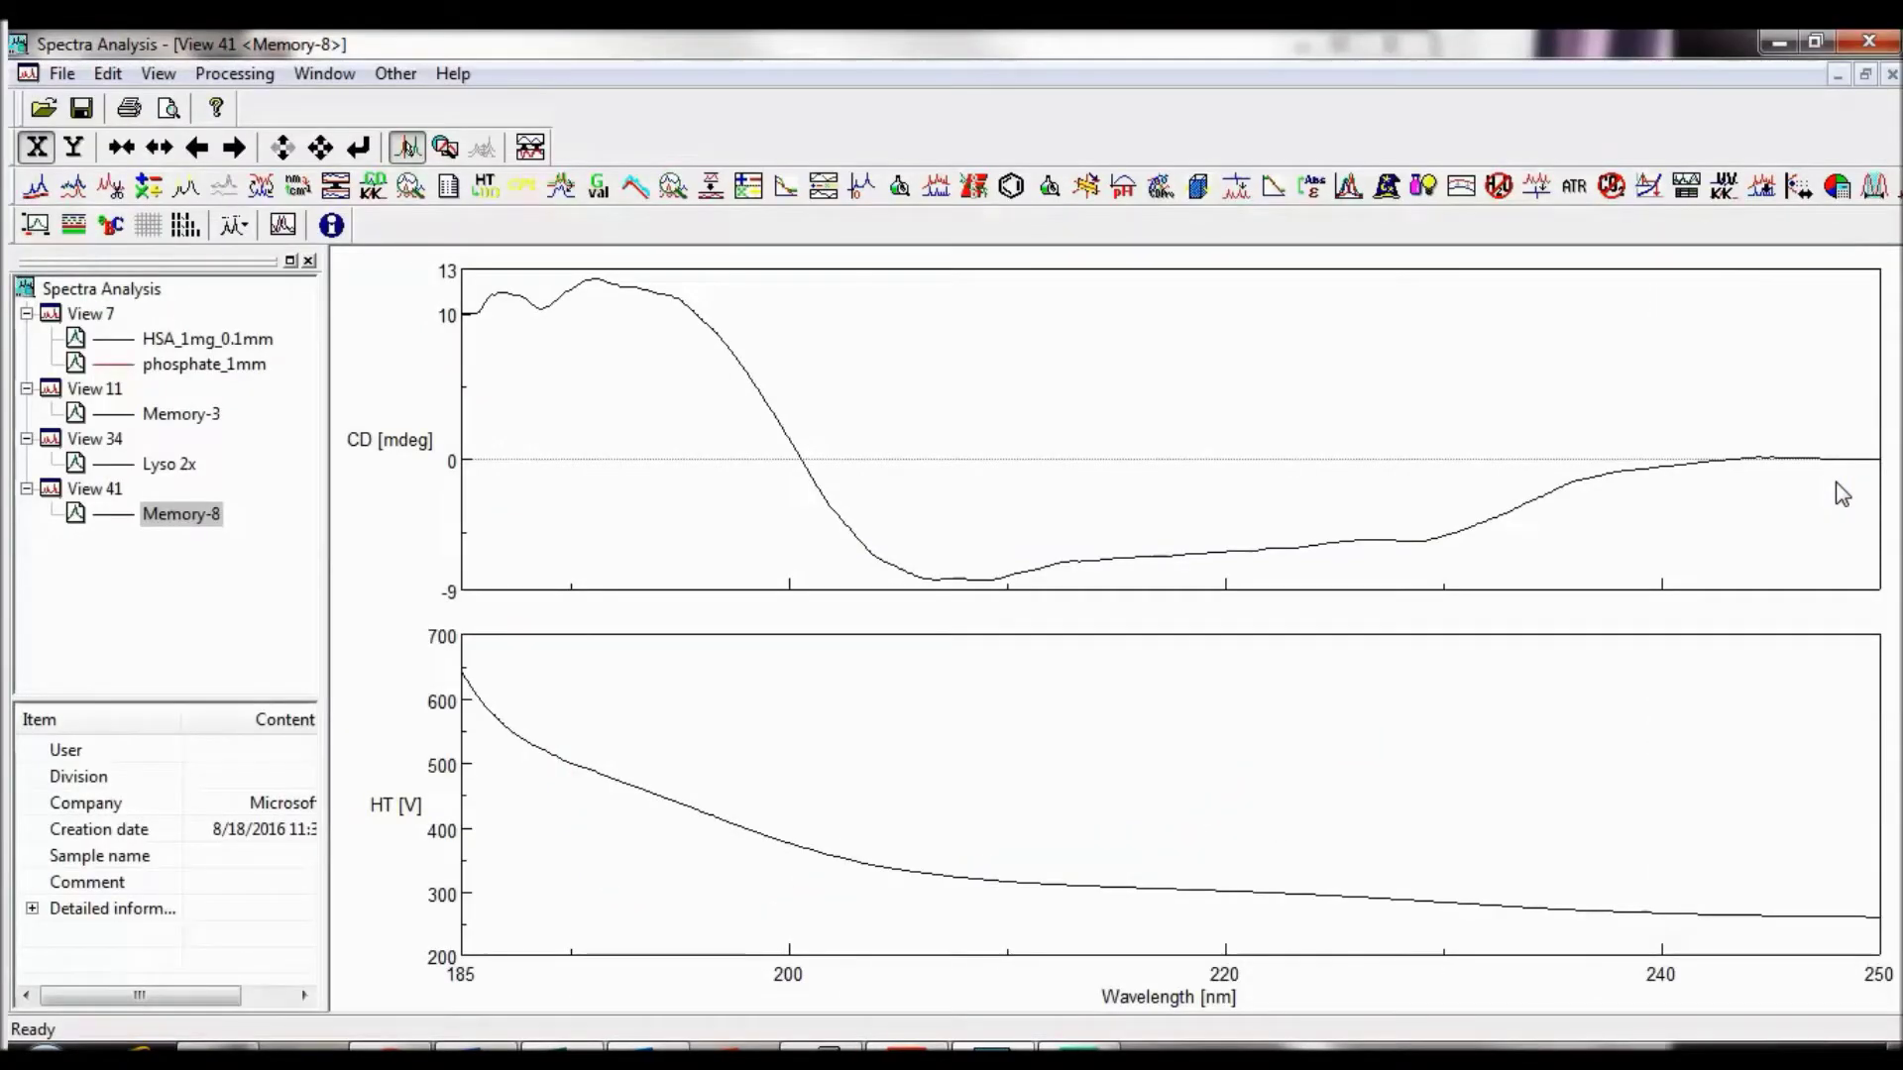
Truncate the smoothed Memory-8 spectrum to 195–250 nm using the No correction method
left_click(187, 579)
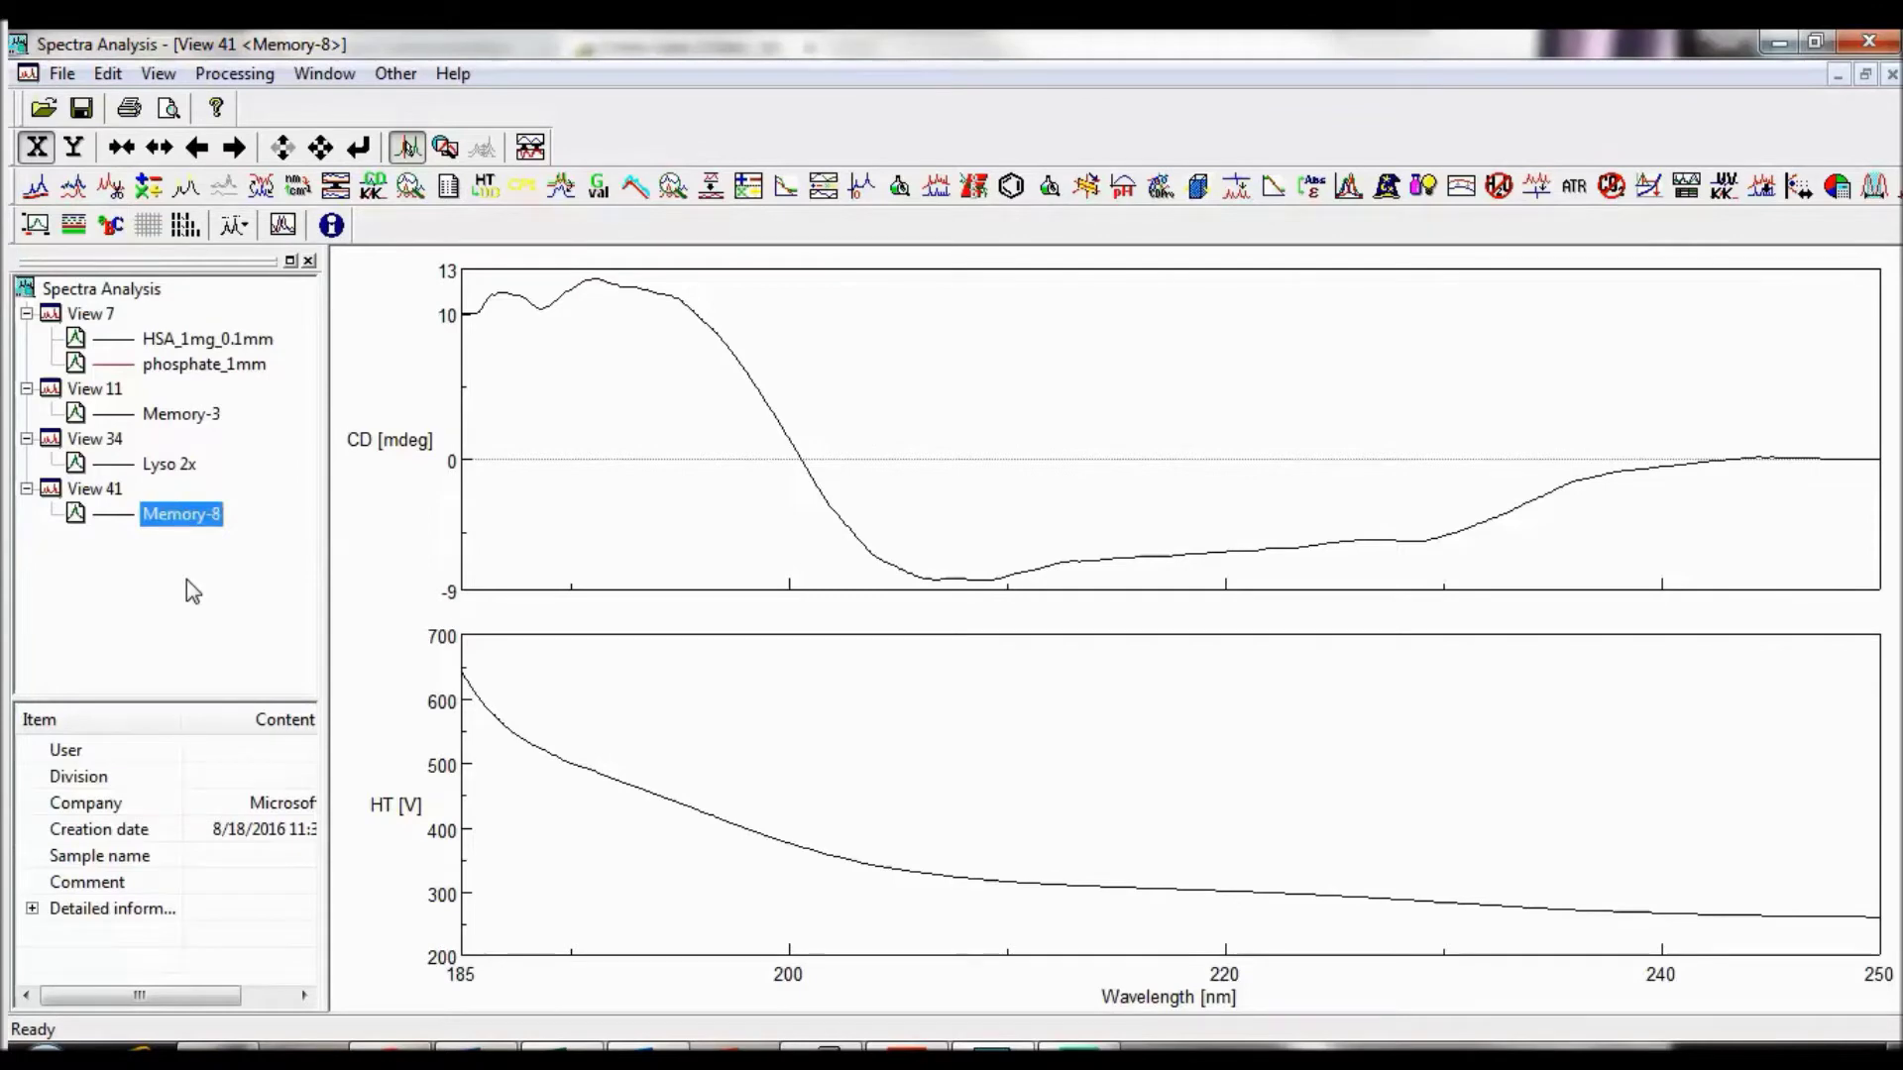
left_click(255, 75)
mouse_move(298, 105)
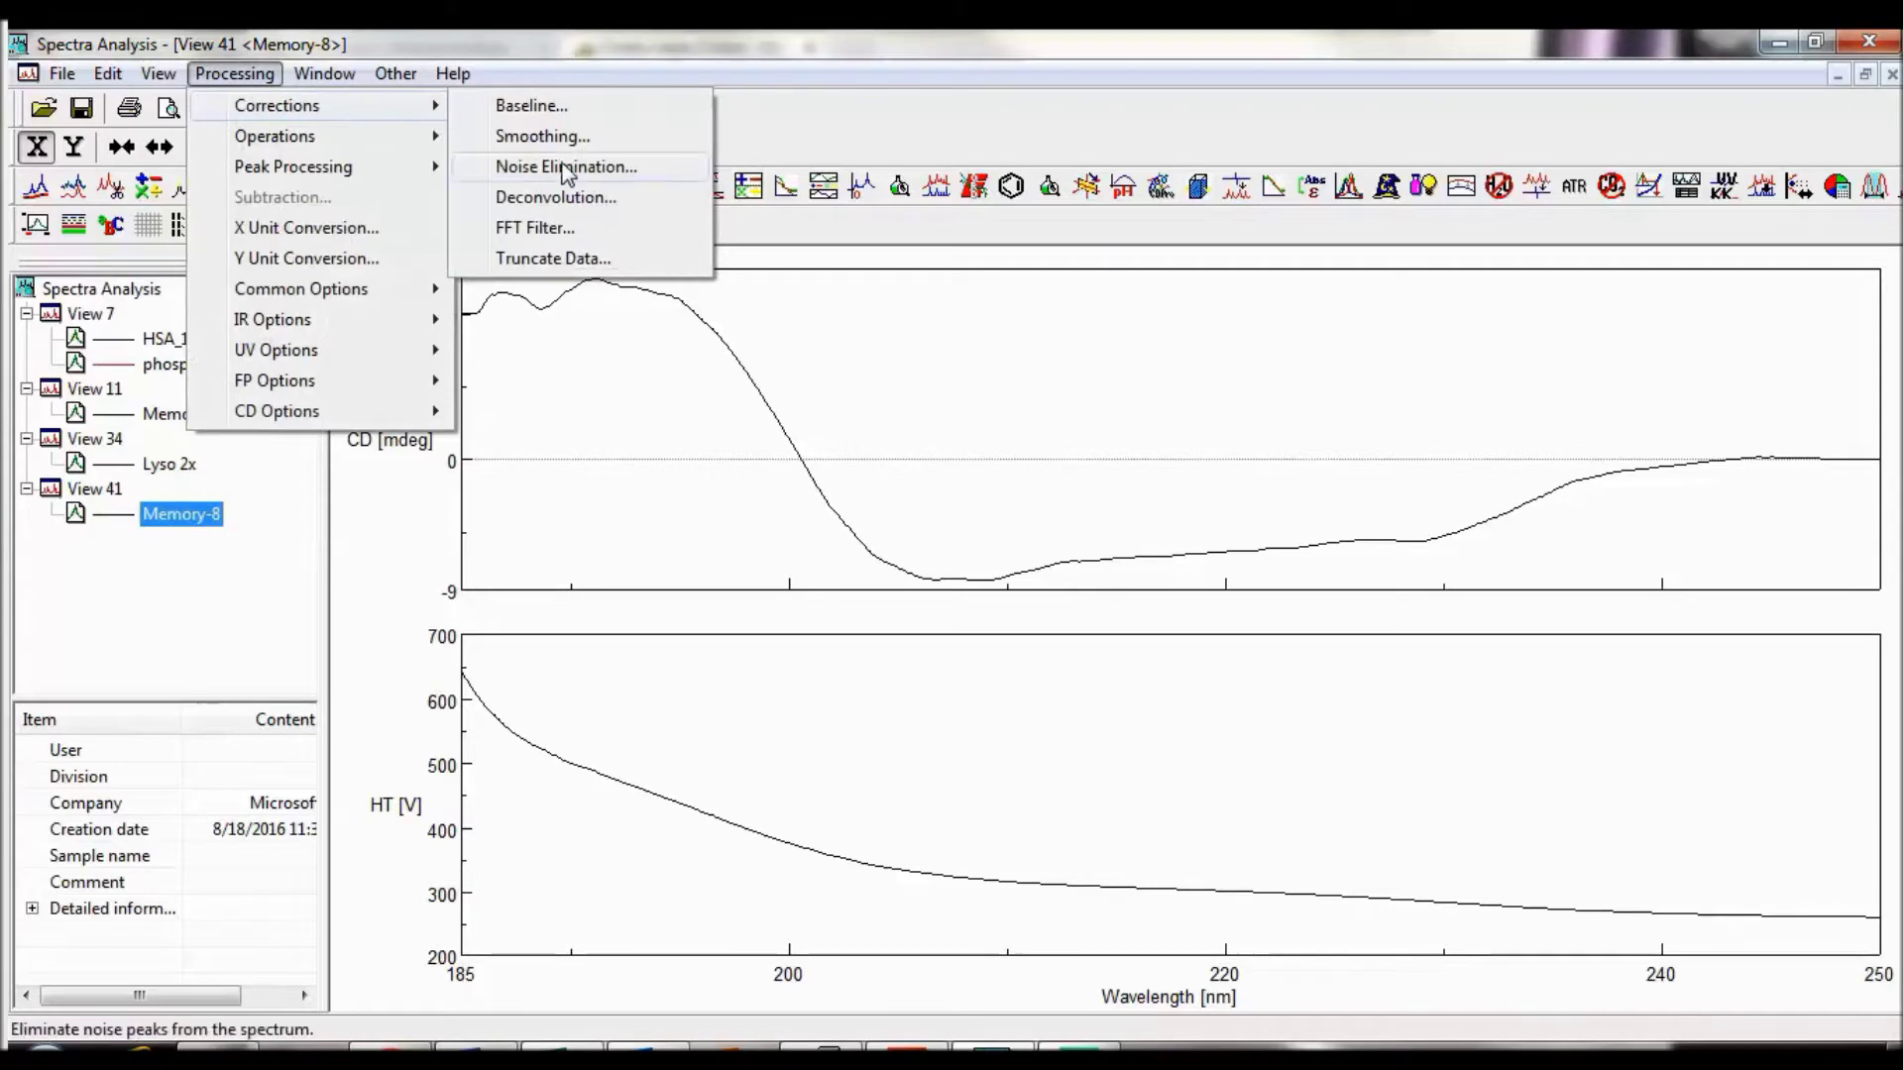
left_click(680, 256)
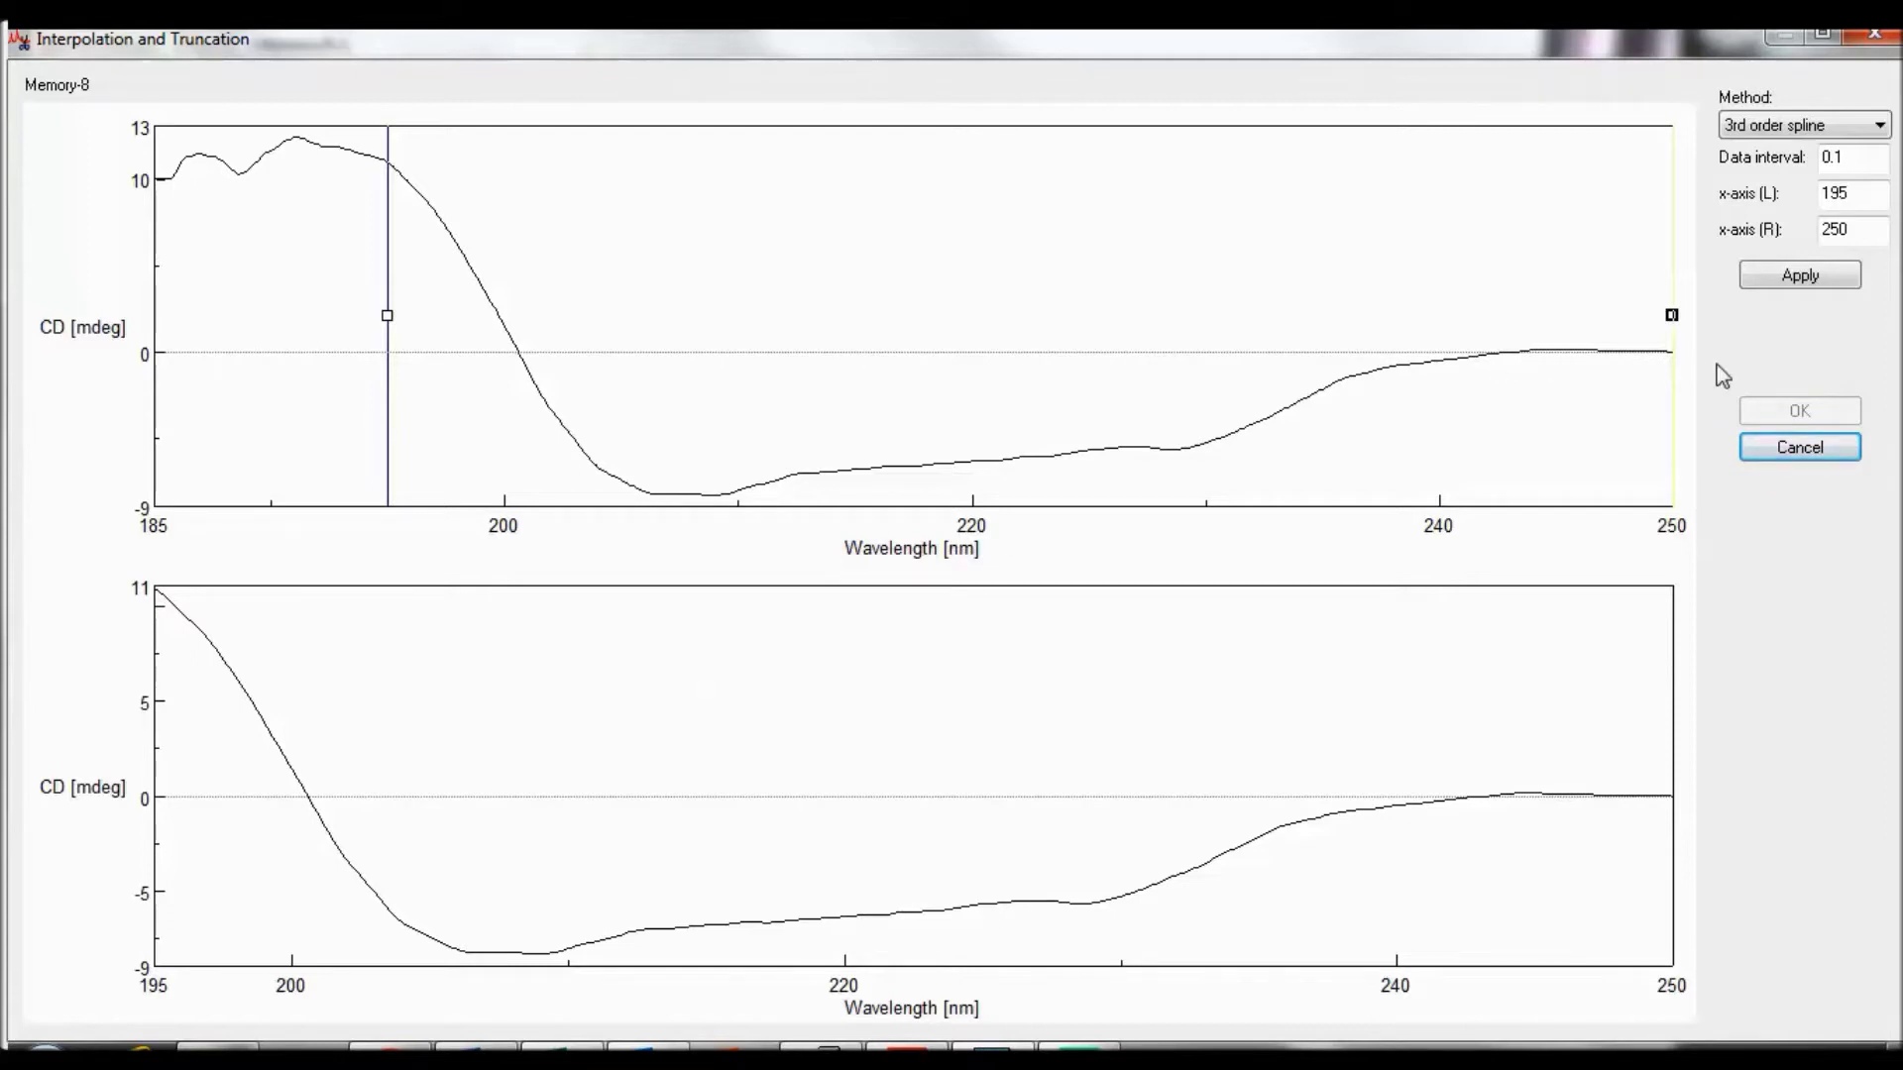
left_click(1784, 130)
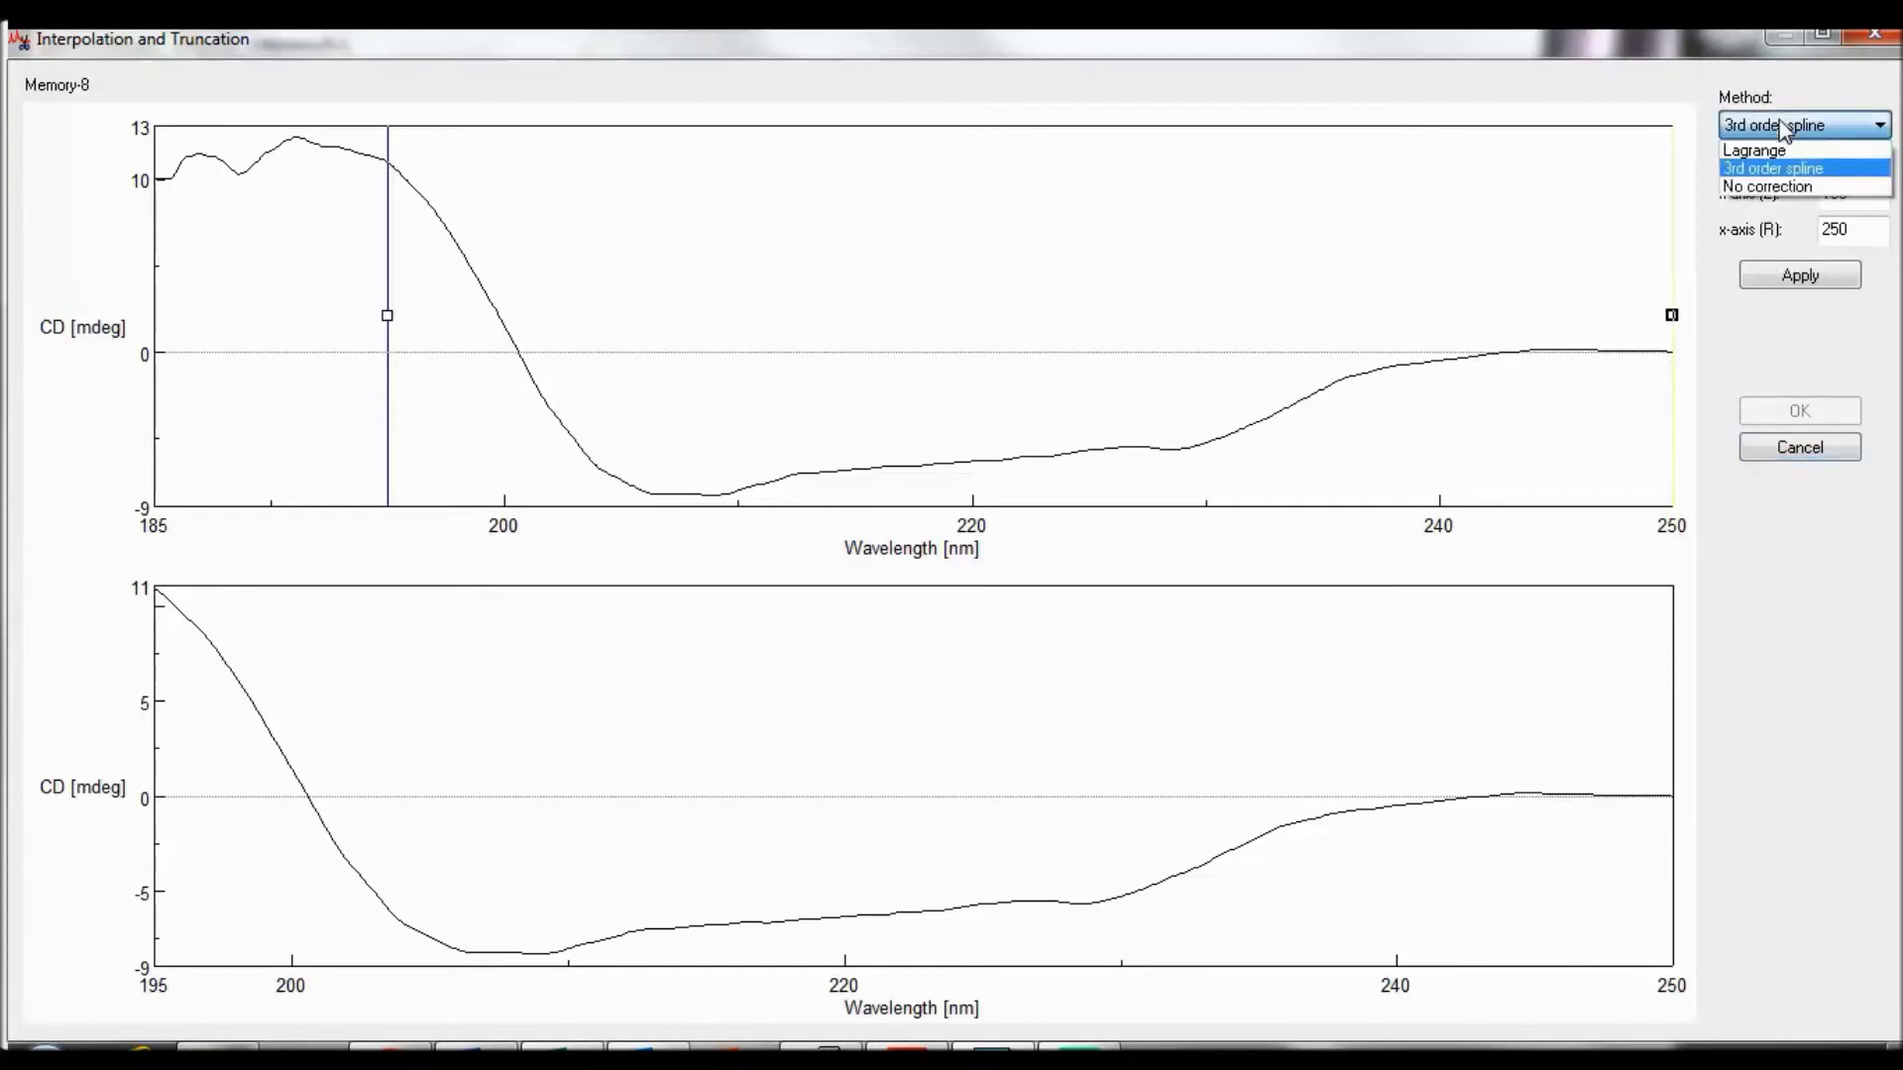
left_click(1786, 190)
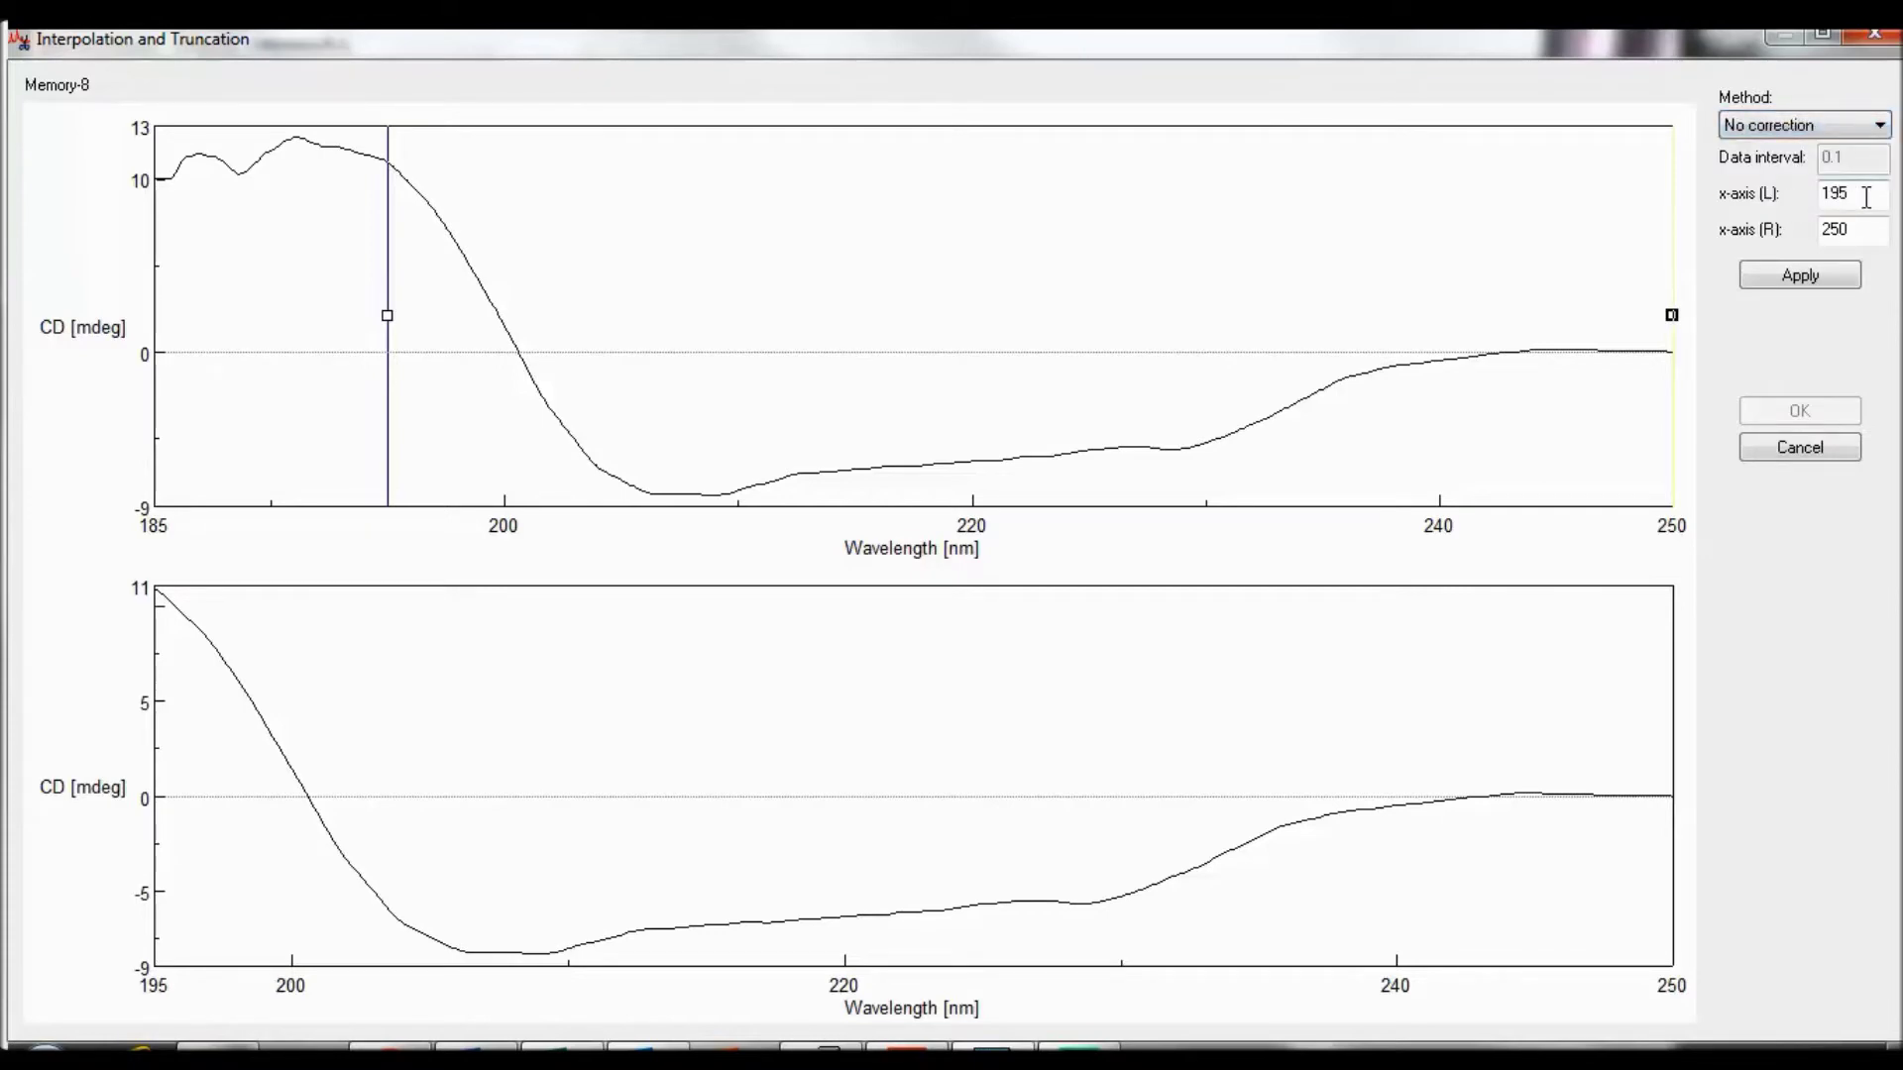
left_click(1841, 285)
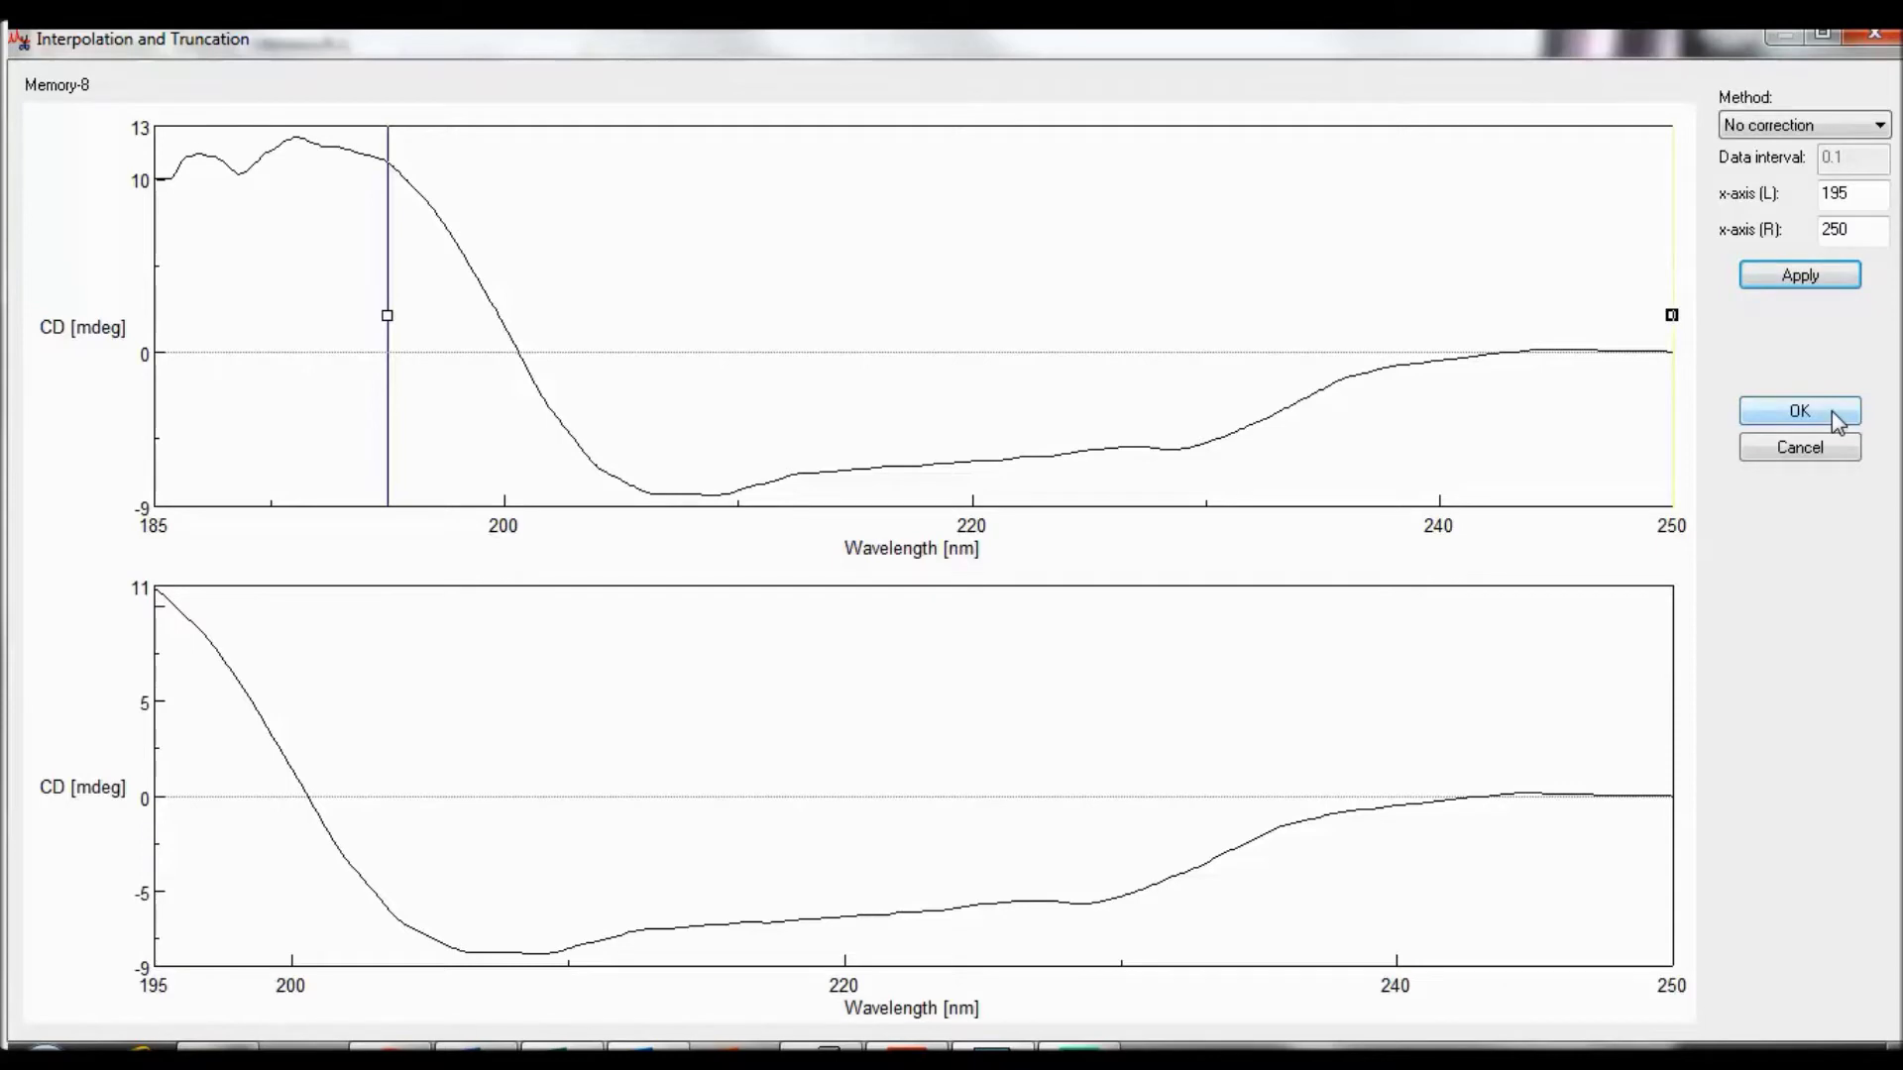
left_click(1800, 412)
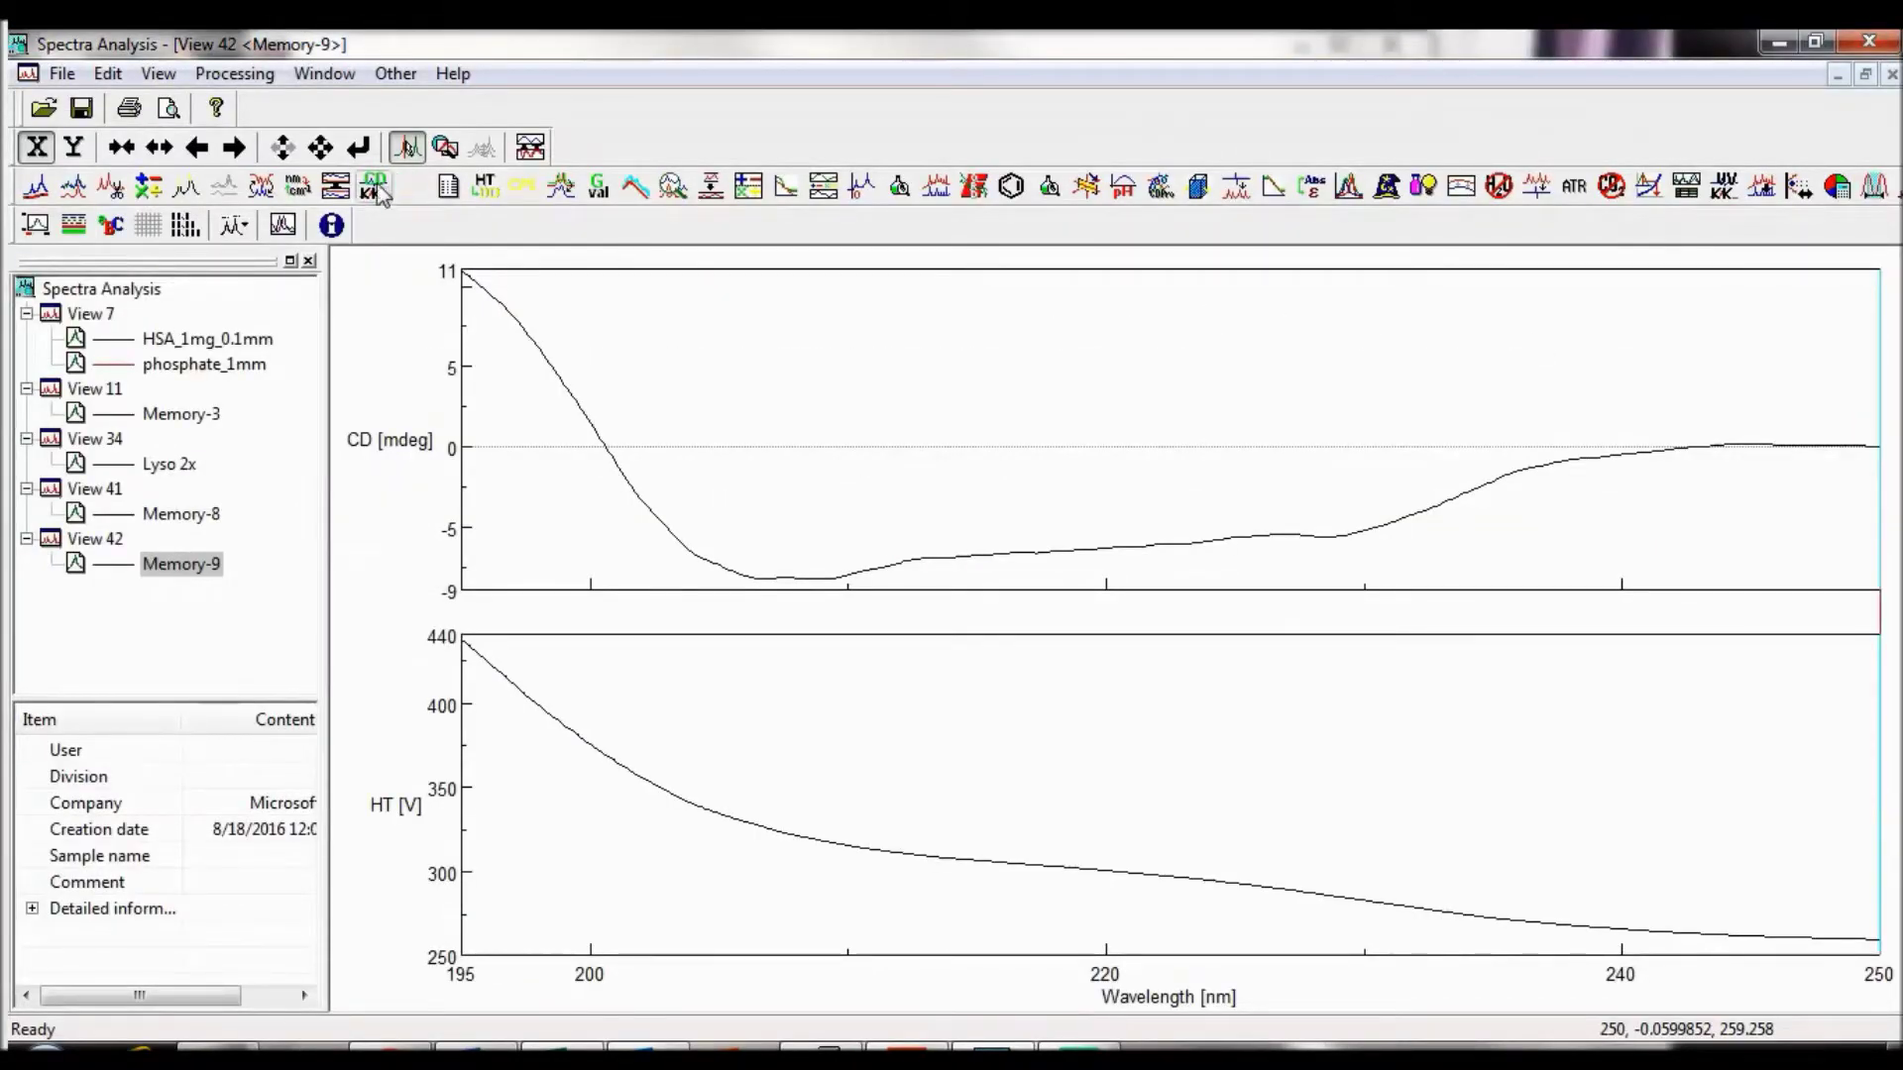
View the Arithmetic operation's multiplier and offset settings for the truncated Memory-9 spectrum and leave without changes
left_click(266, 75)
mouse_move(355, 135)
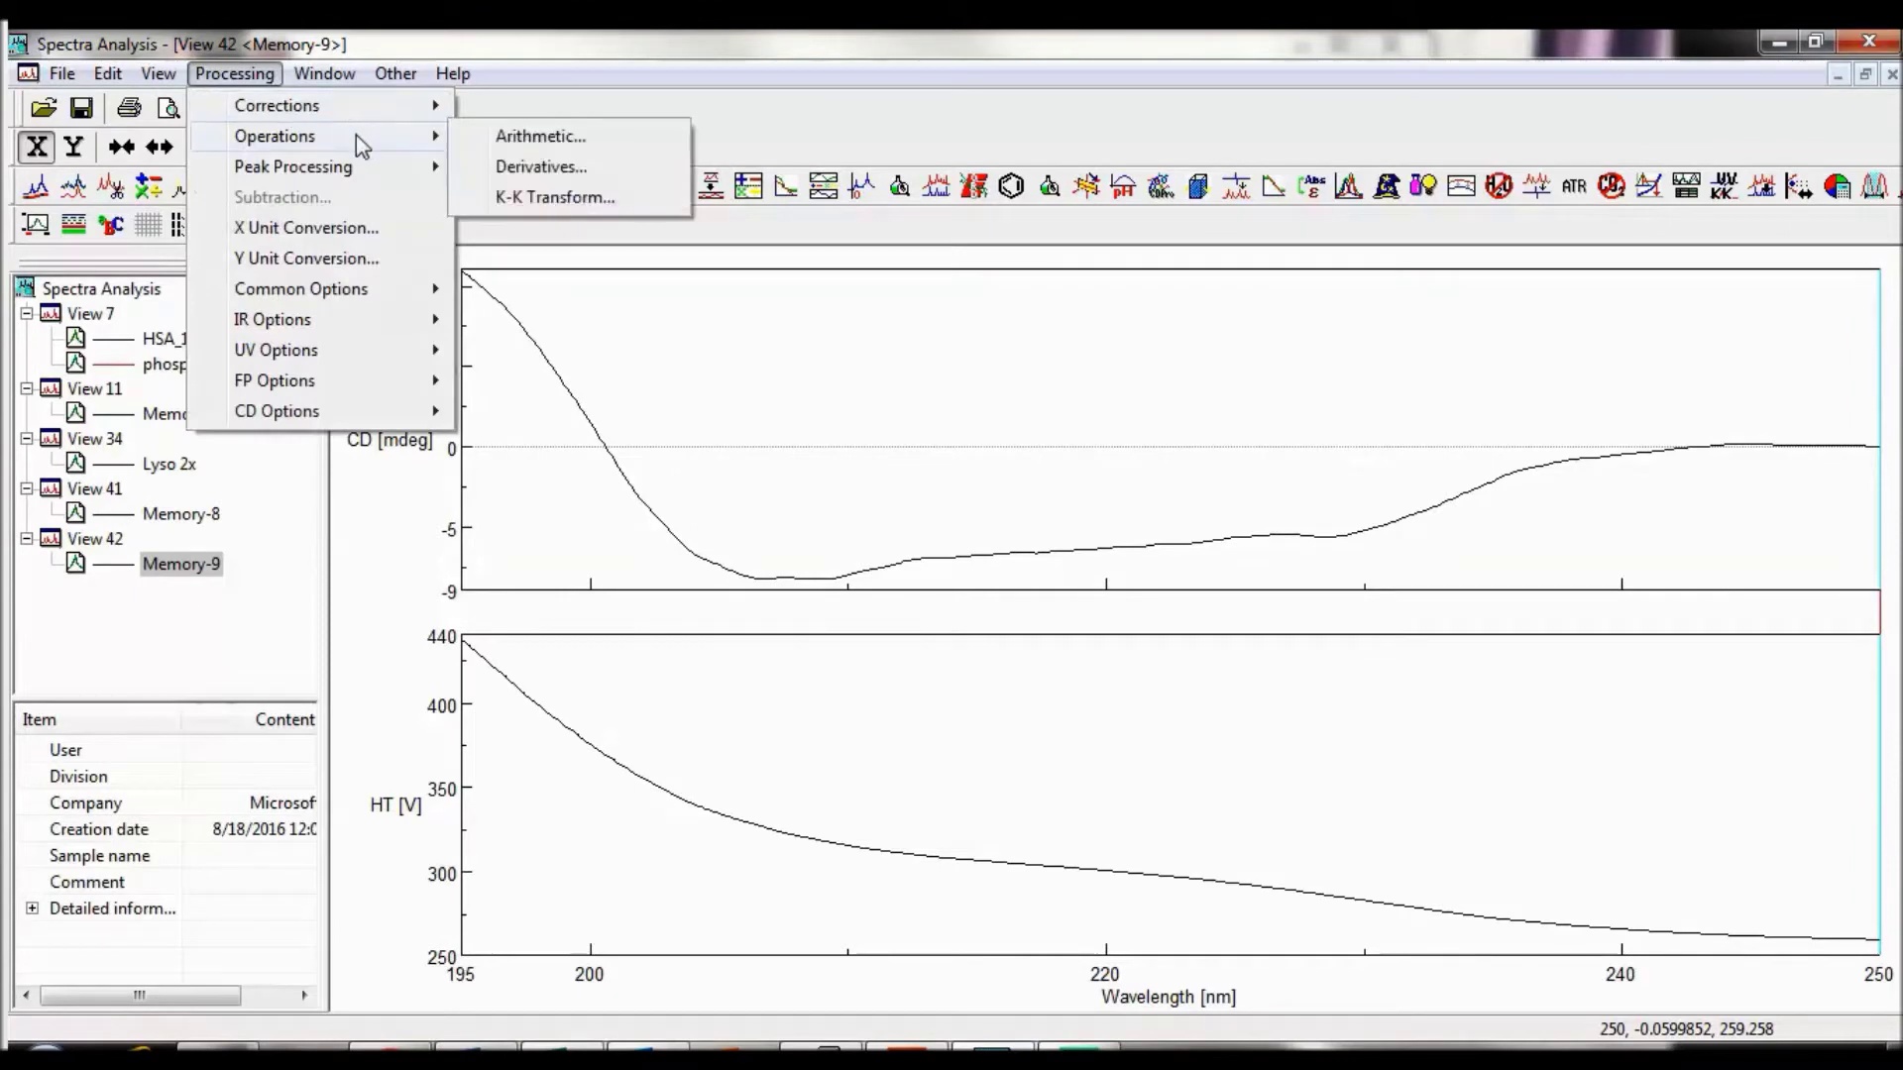
left_click(500, 138)
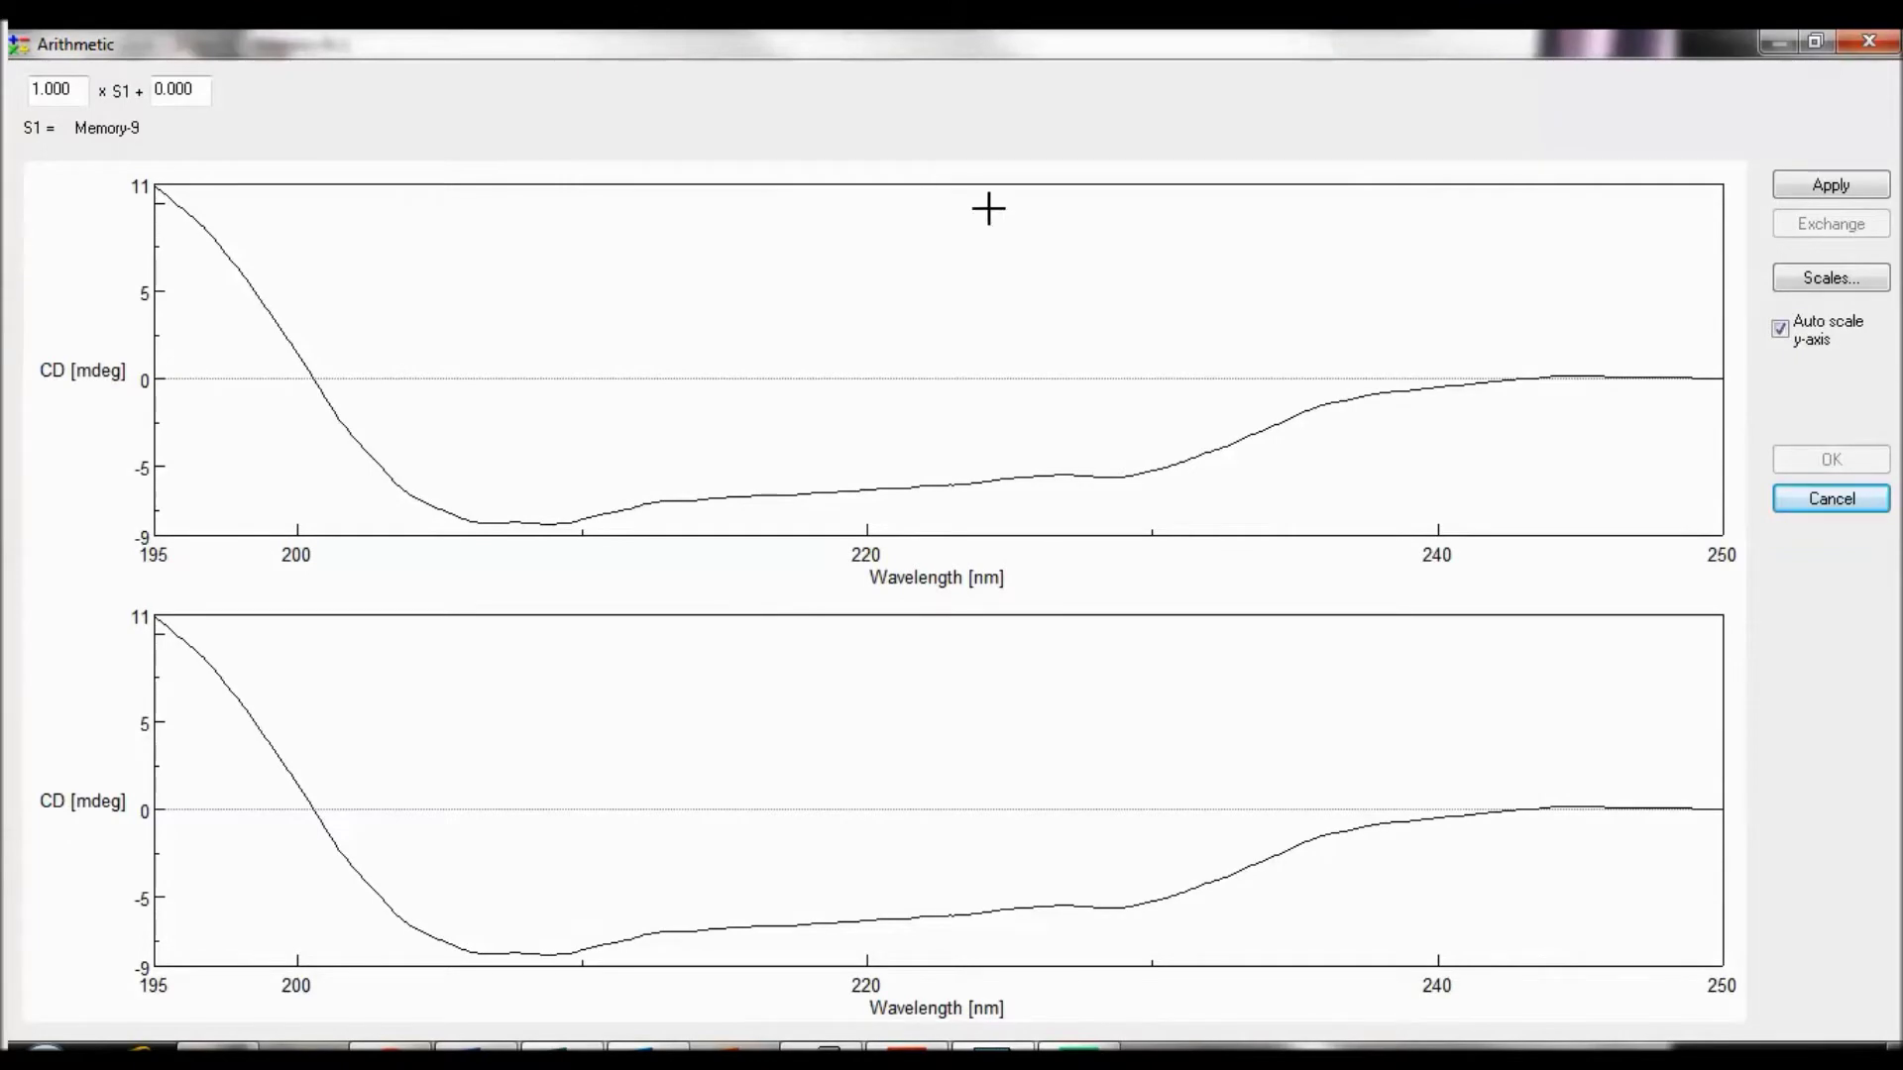
left_click(1834, 499)
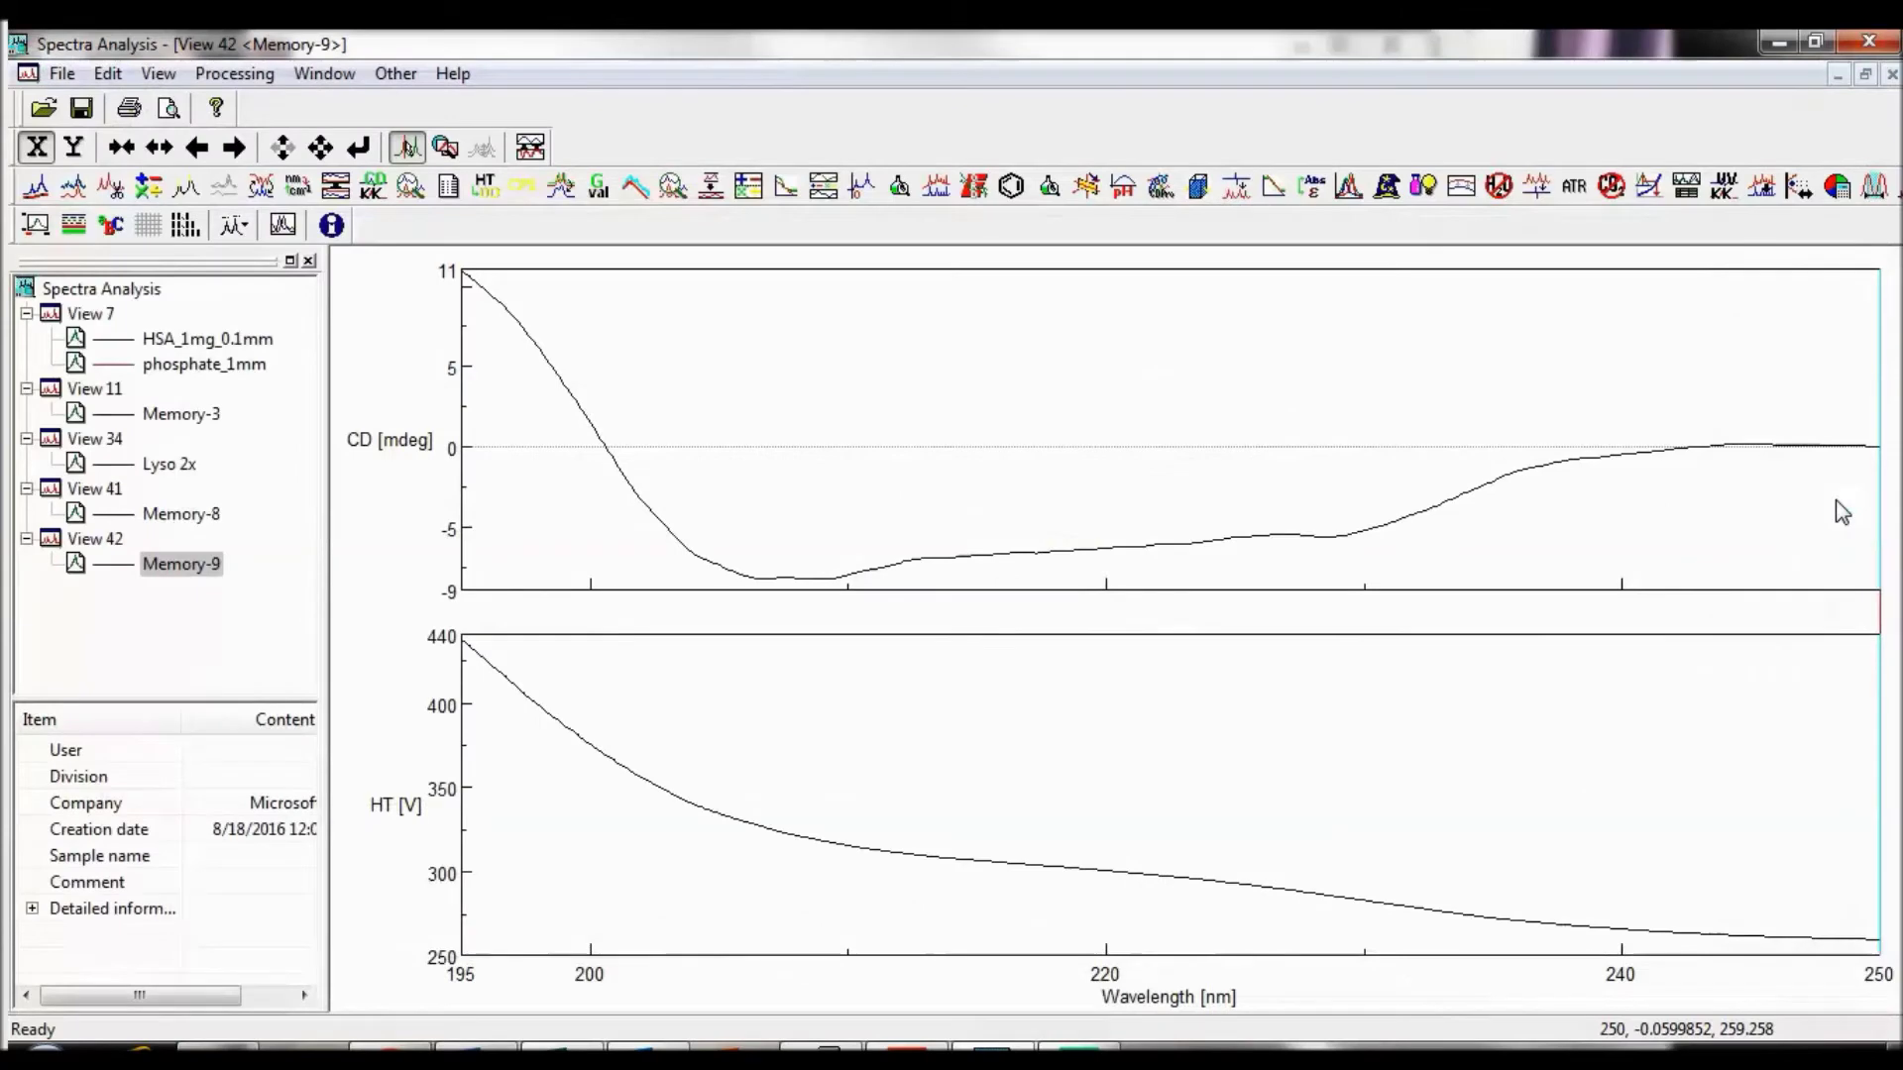
left_click(224, 347)
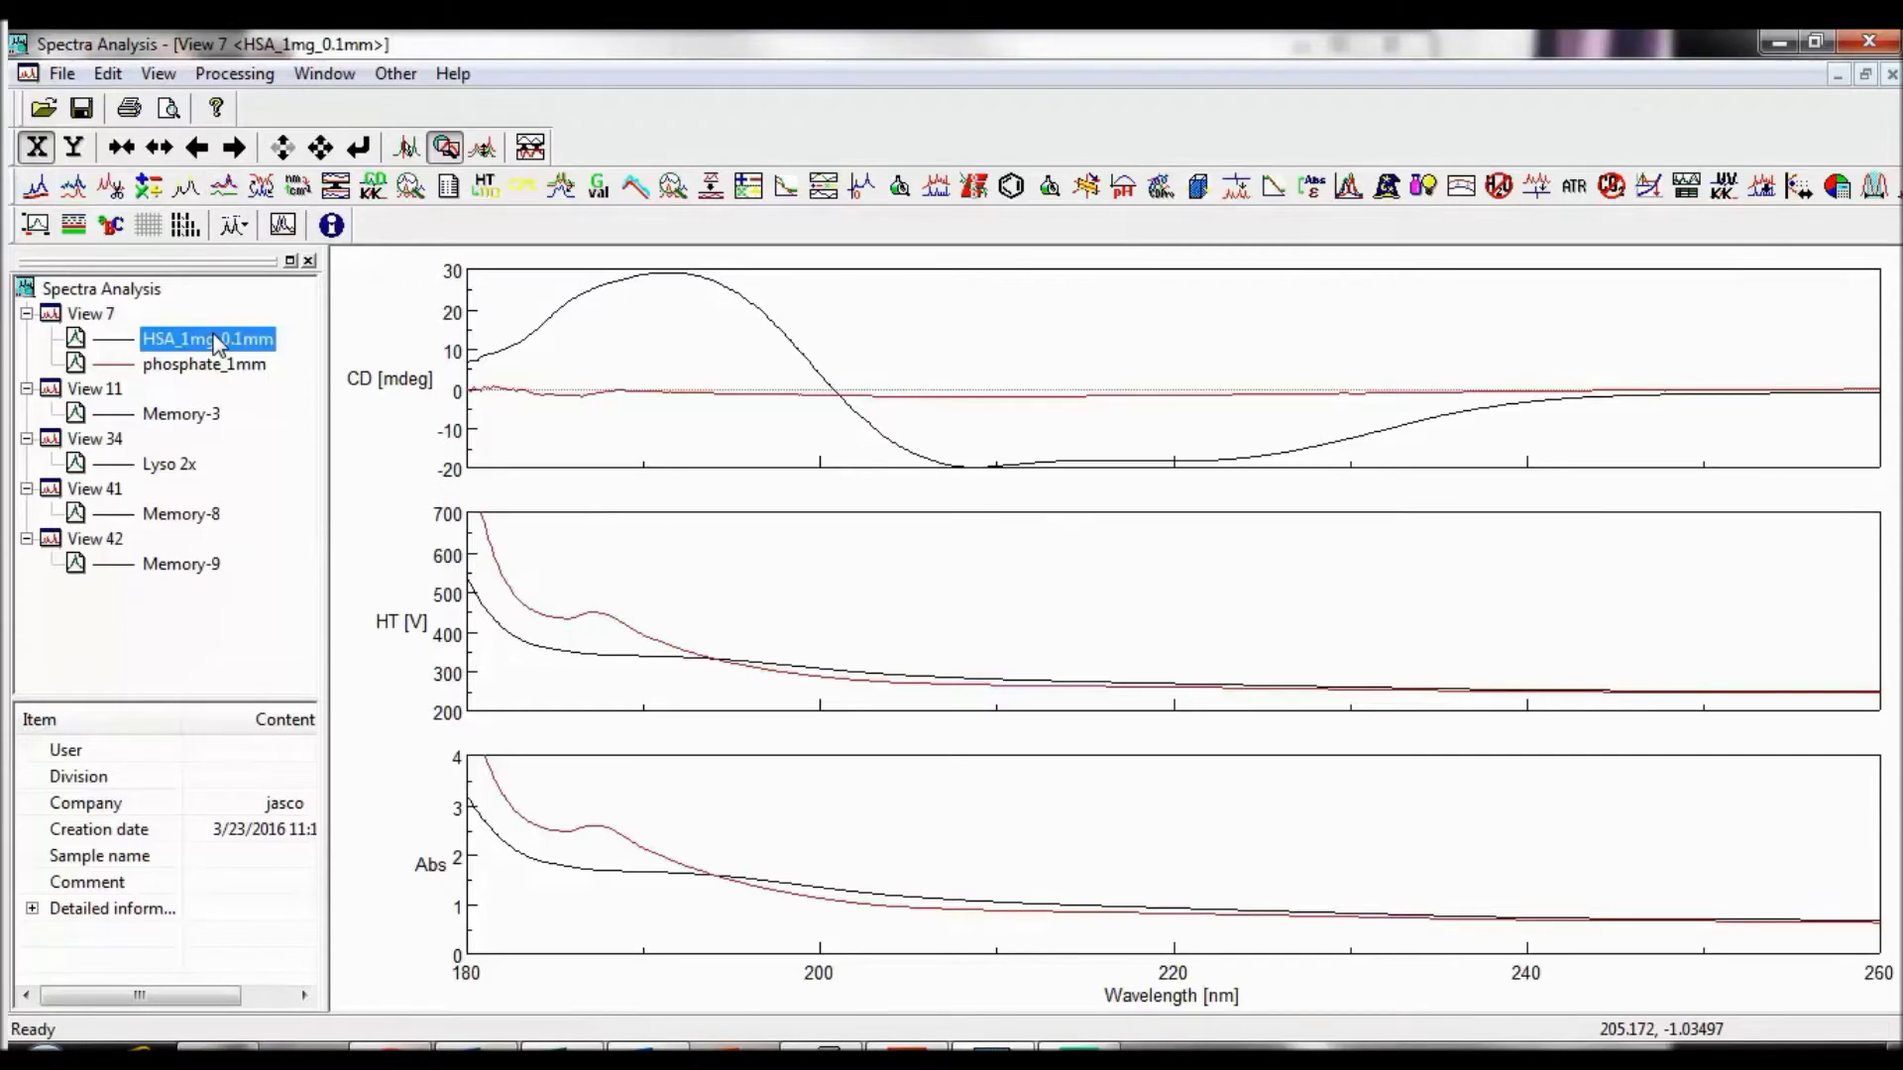
left_click(228, 73)
left_click(296, 199)
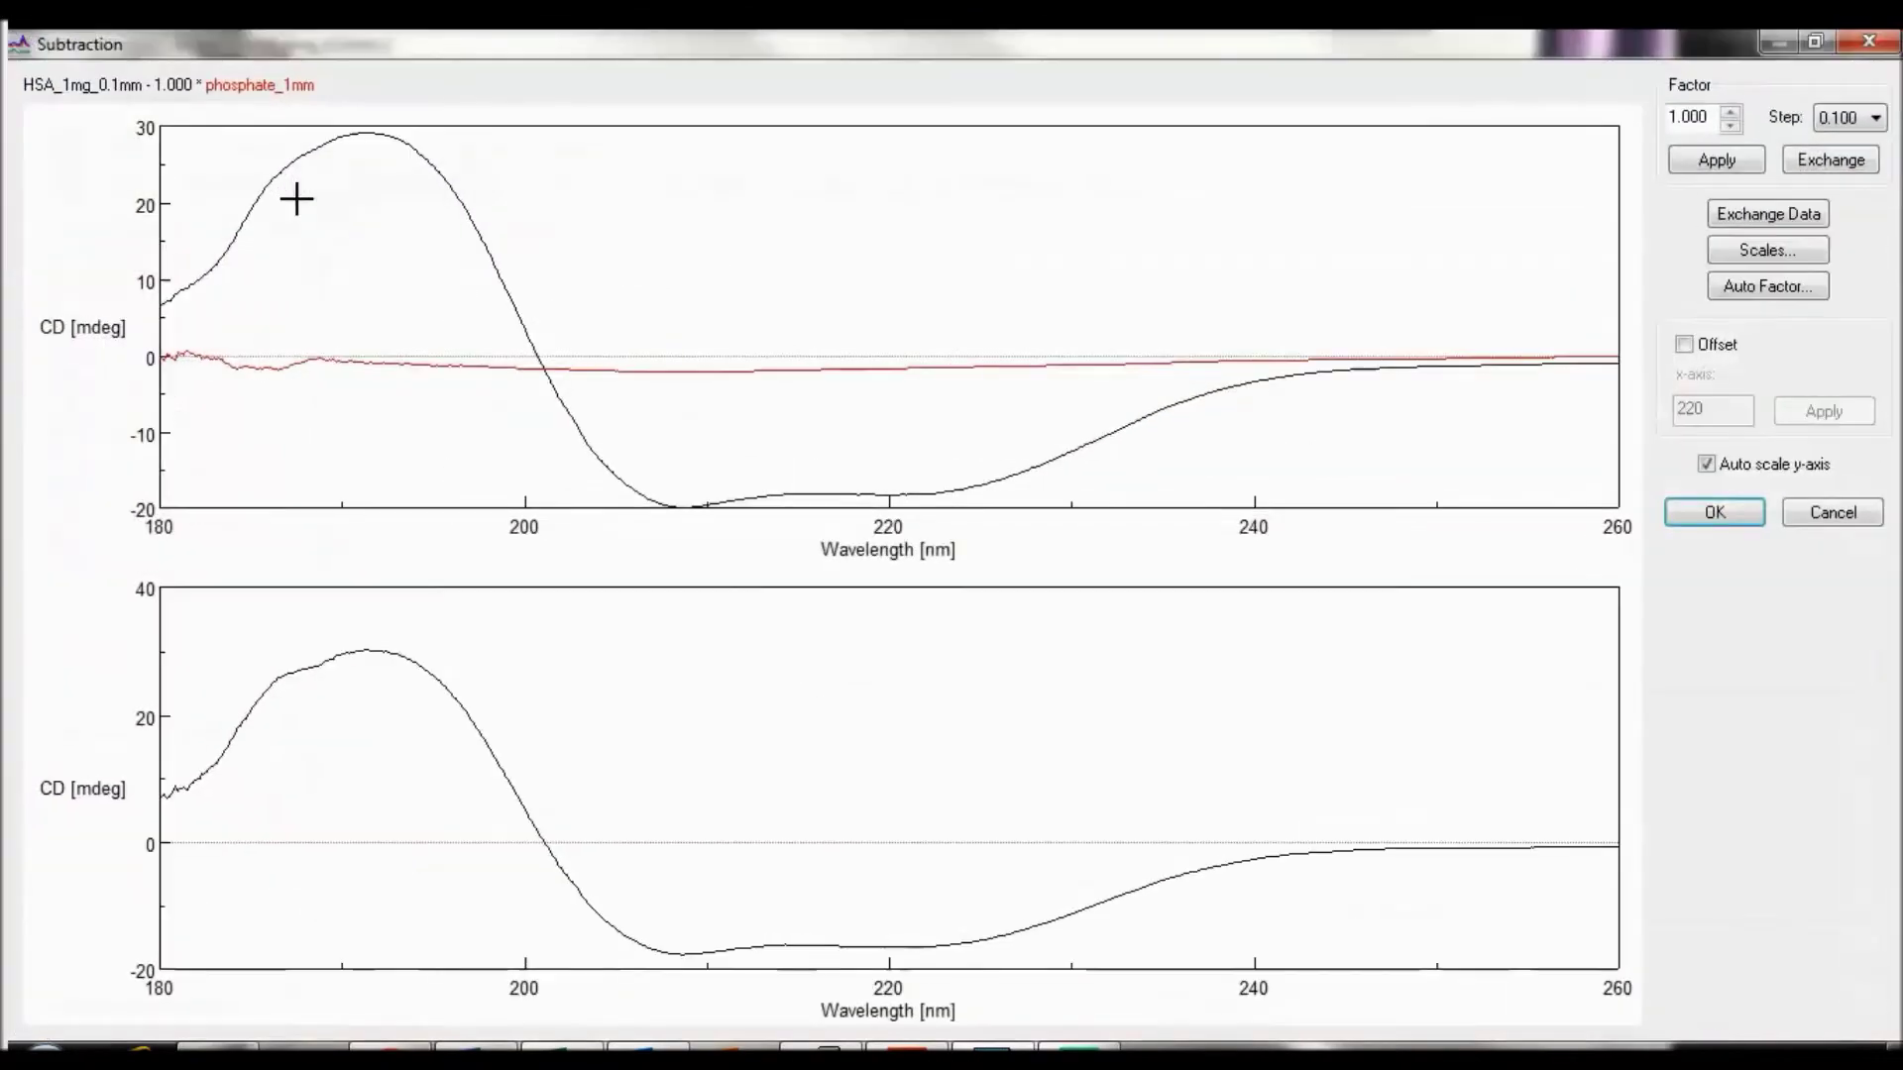
left_click(1827, 511)
Add the Lyso 2x spectrum to View 7 and open Subtraction of phosphate_1mm from HSA_1mg_0.1mm
left_click_drag(171, 570, 91, 315)
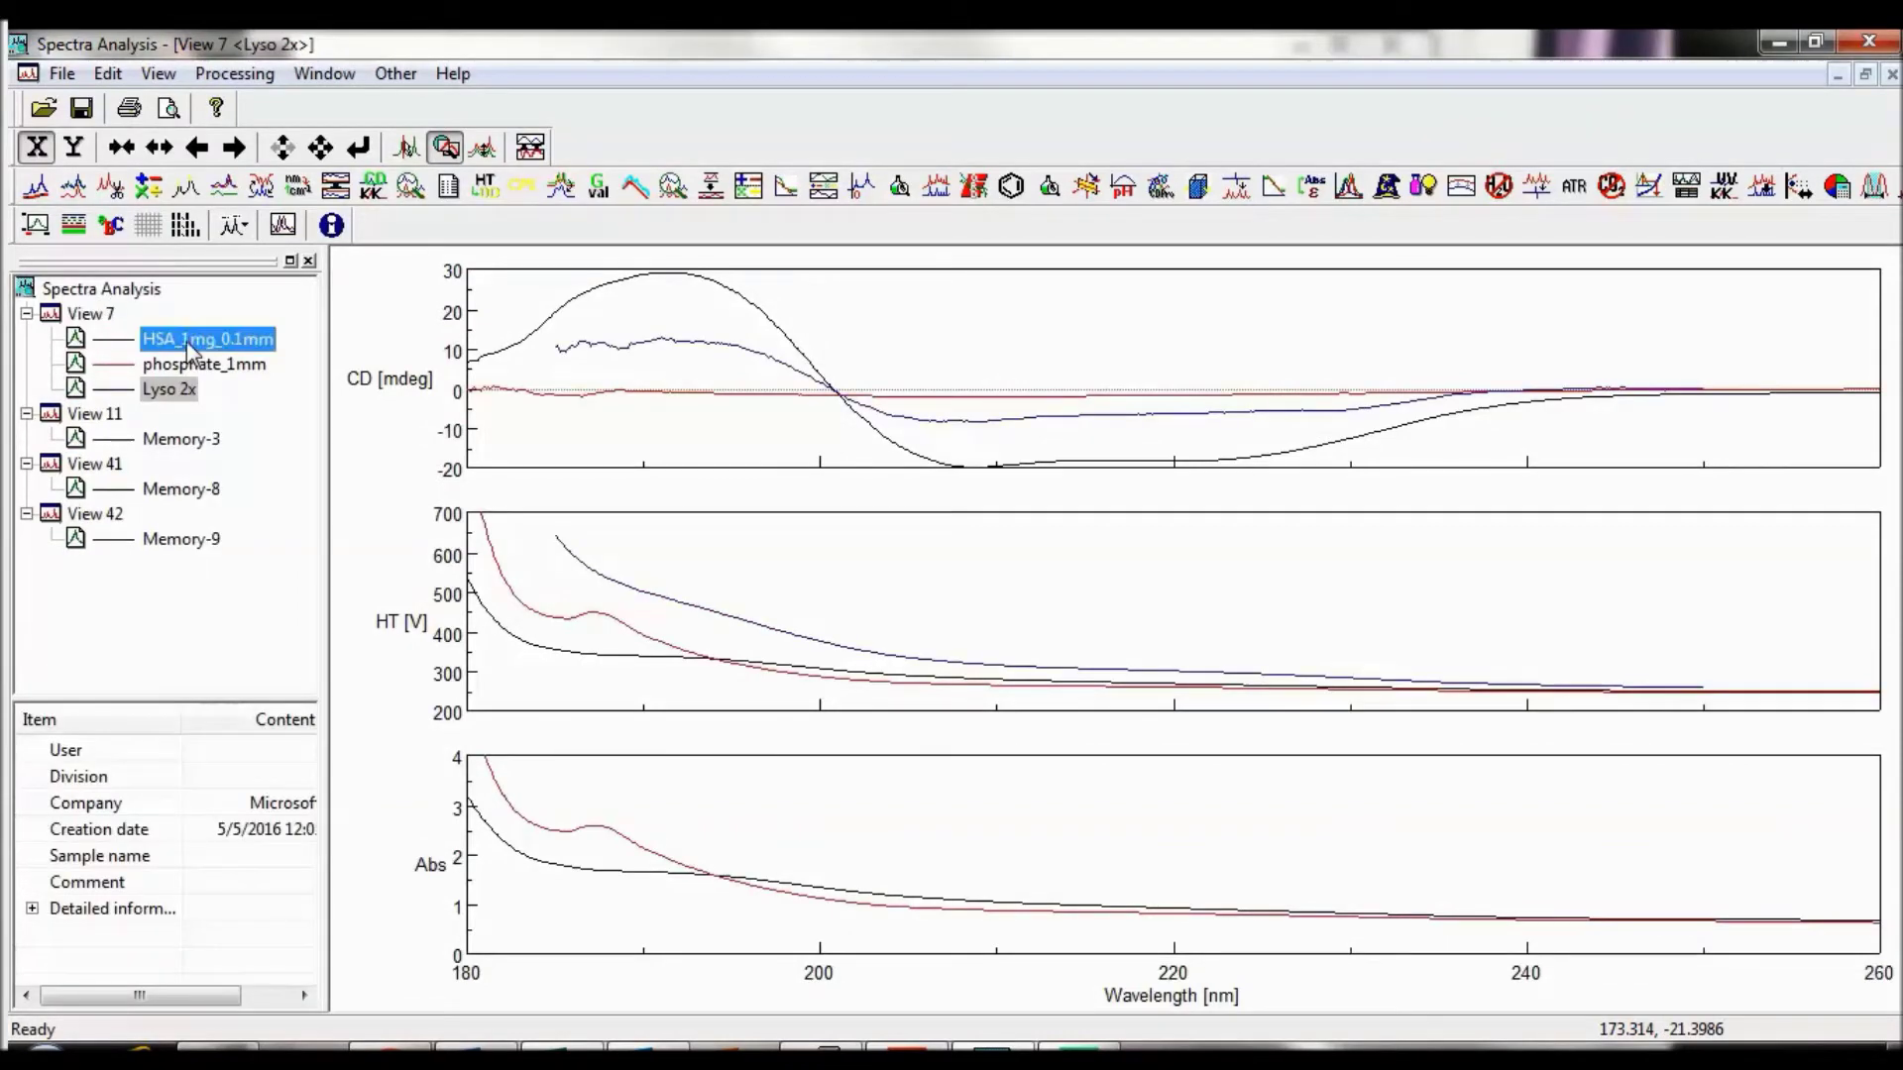
left_click(225, 188)
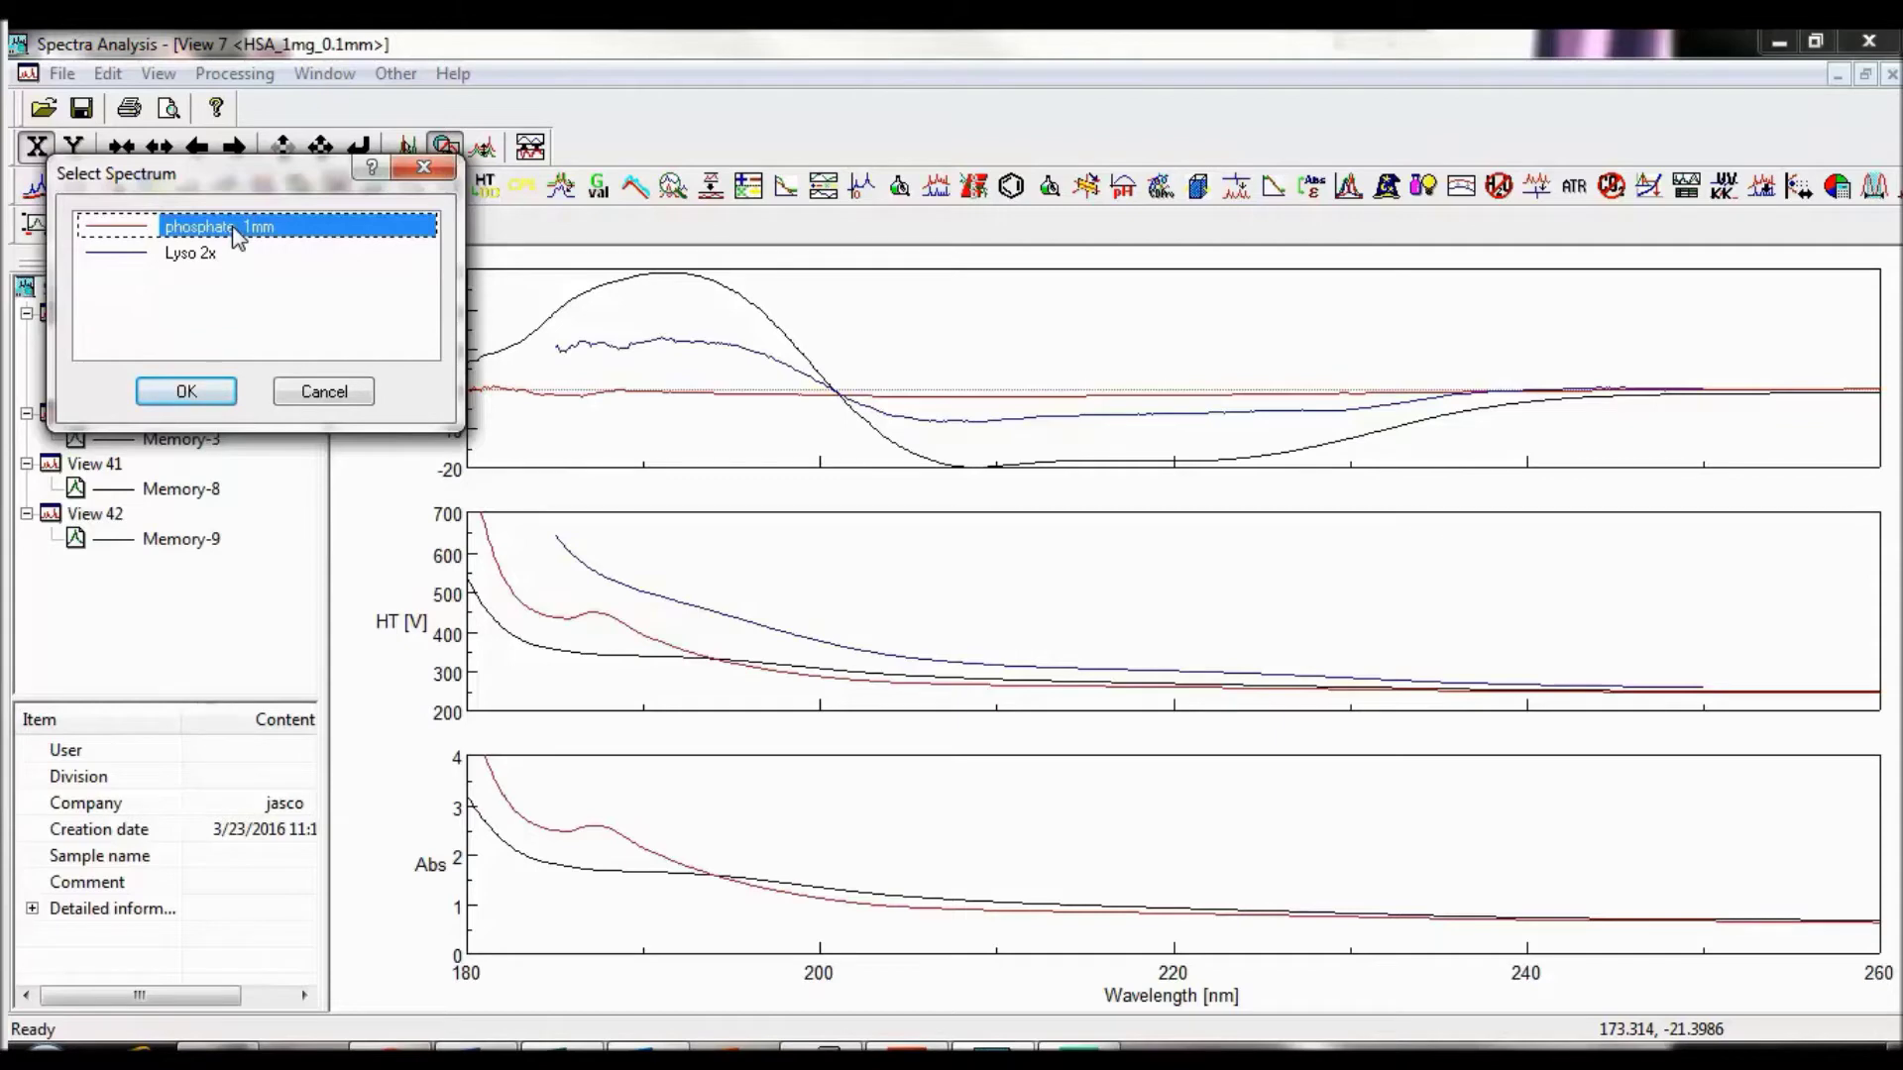
left_click(189, 392)
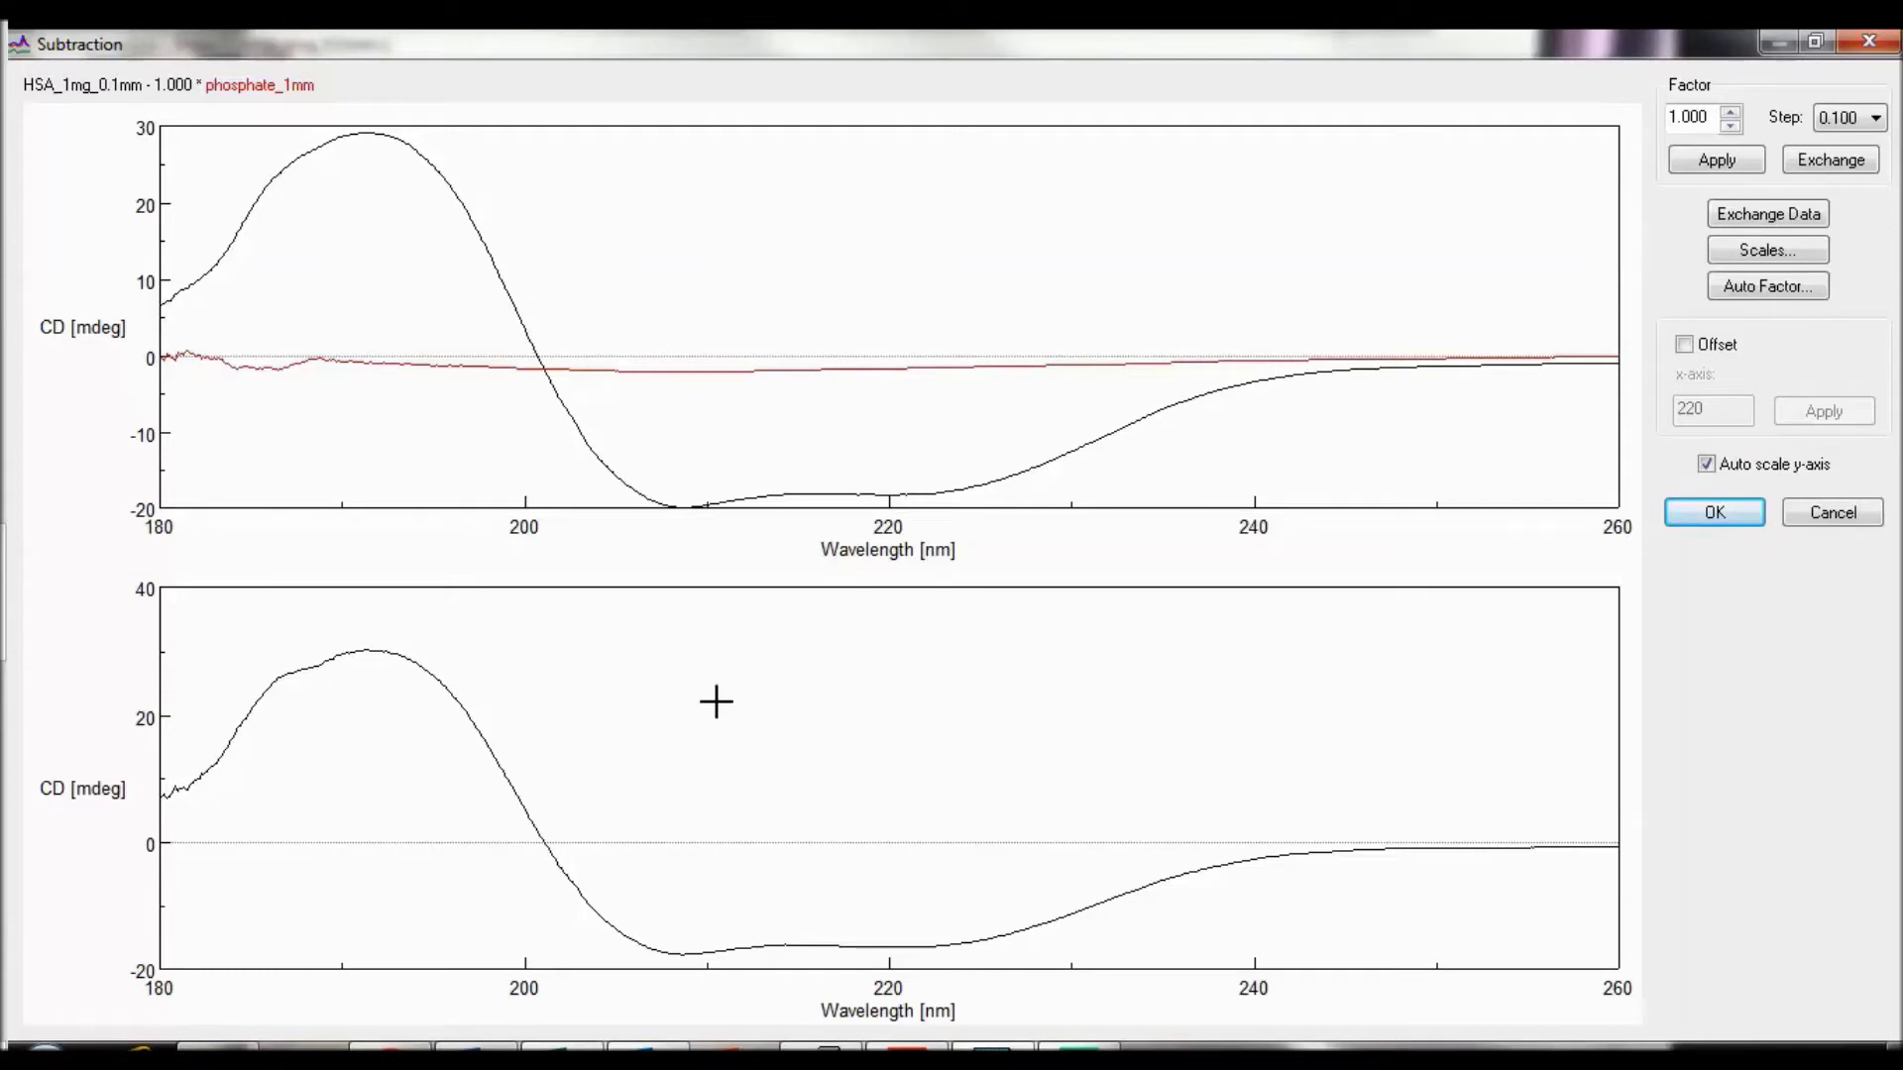
Change the subtraction factor step to 1.000 and raise the phosphate_1mm factor to 6.500
scroll(717, 702, "up", 5)
scroll(1830, 121, "down", 1)
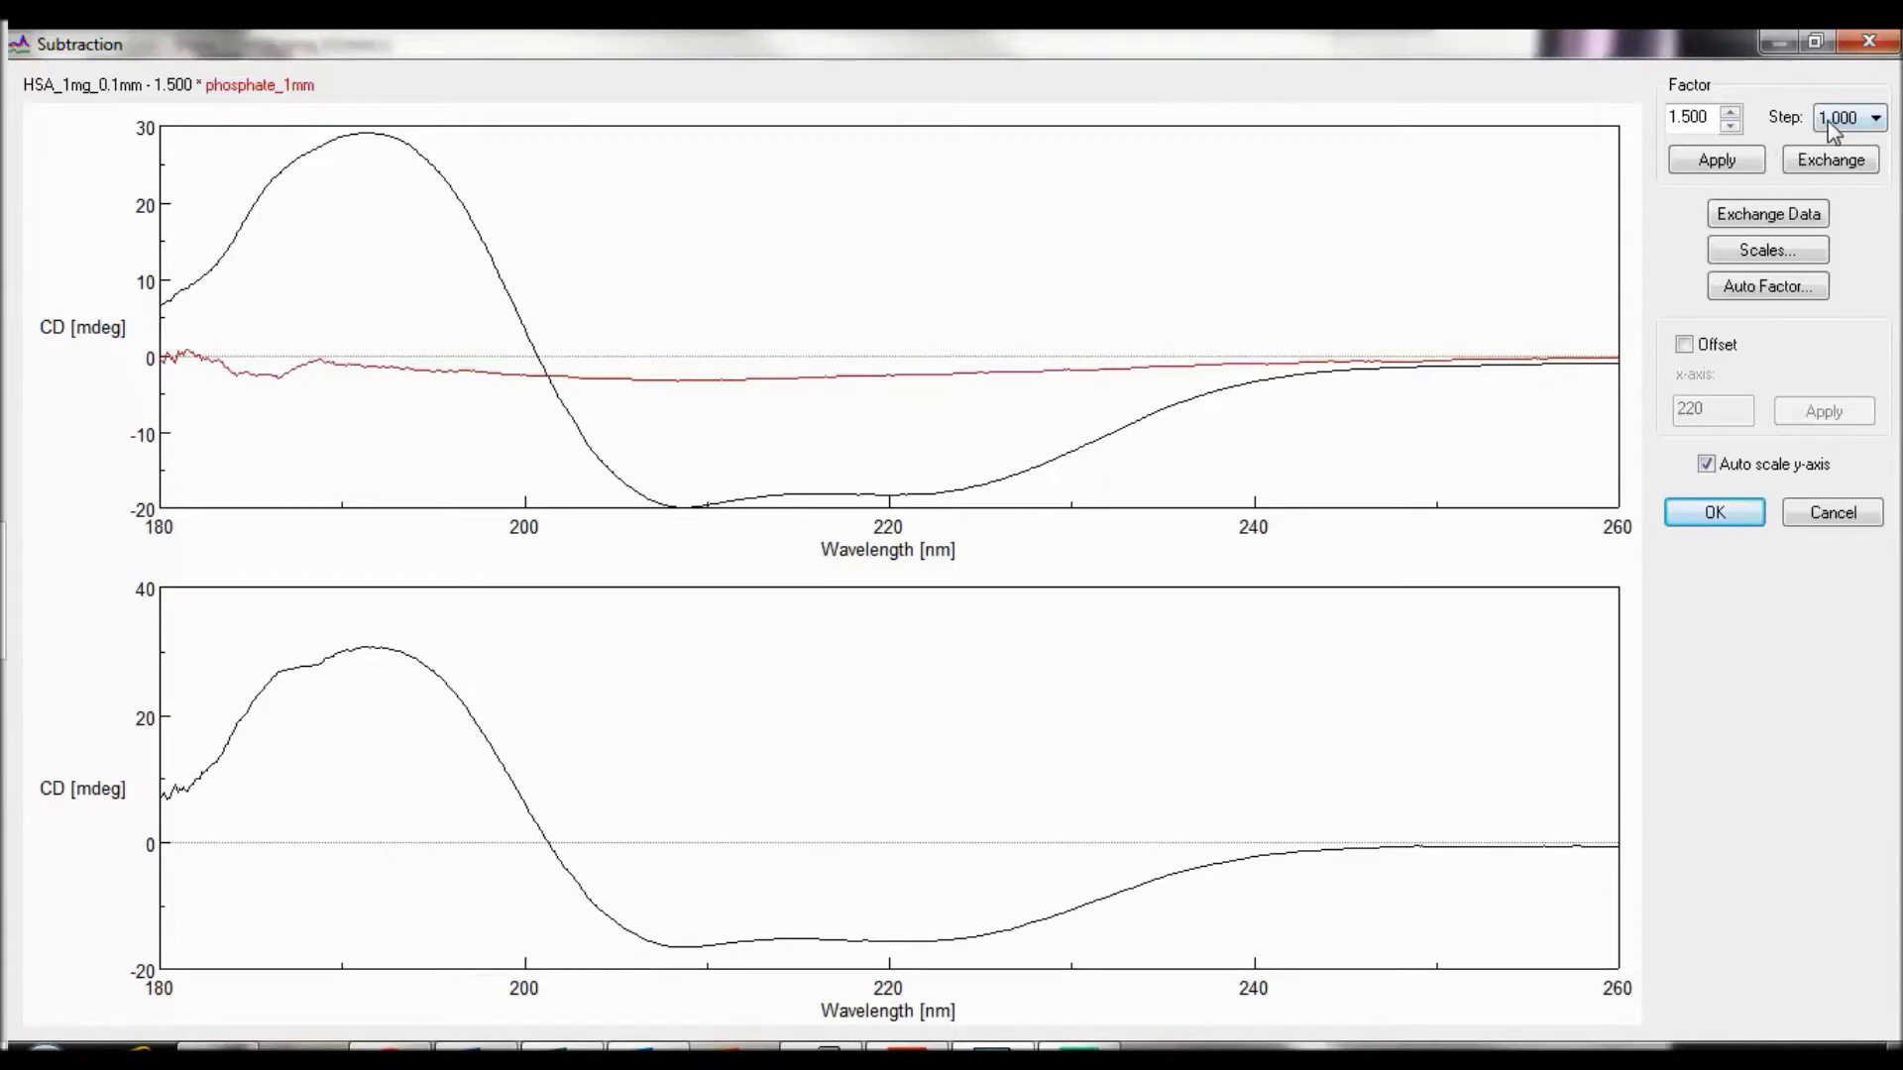
left_click(1730, 112)
left_click(1730, 111)
left_click(1730, 112)
left_click(1731, 112)
left_click(1731, 112)
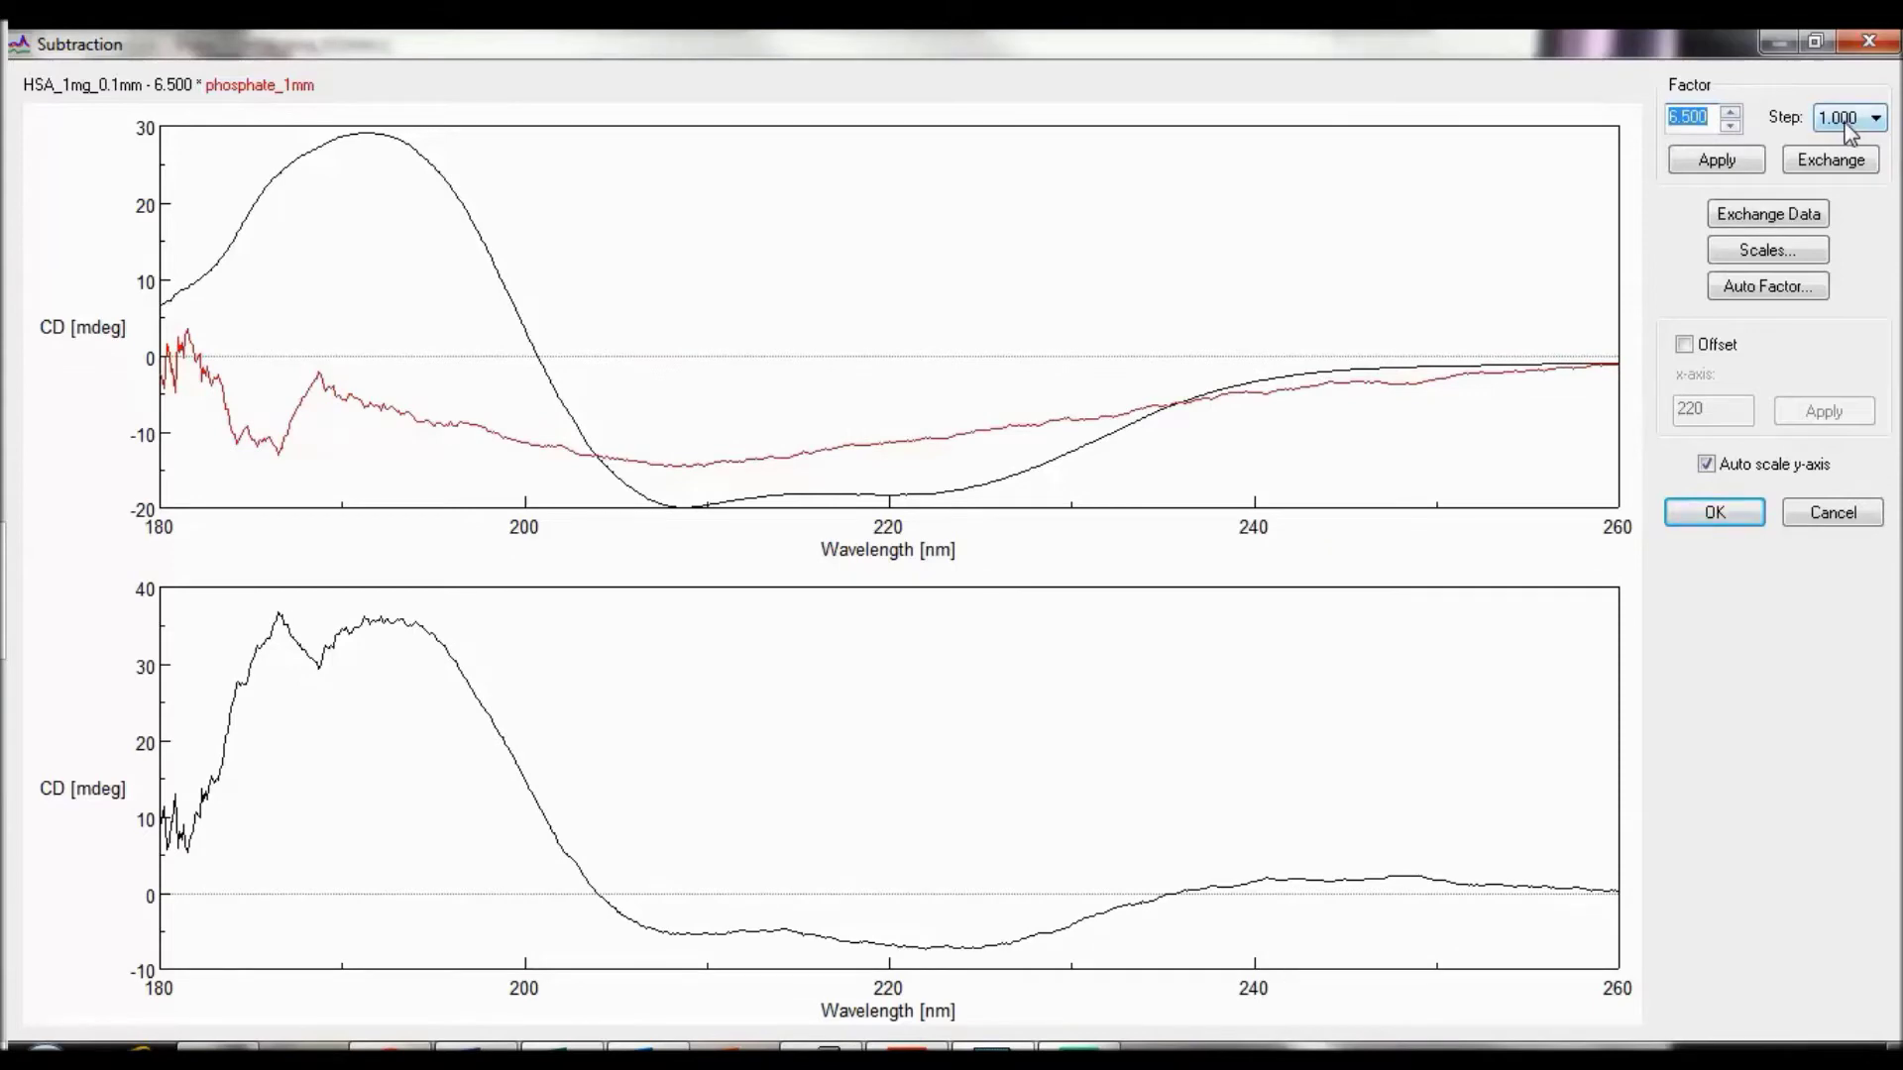
Try exchanging the factored spectrum and the subtraction order, restore both, and accept HSA_1mg_0.1mm minus 6.500 times phosphate_1mm
left_click(1809, 165)
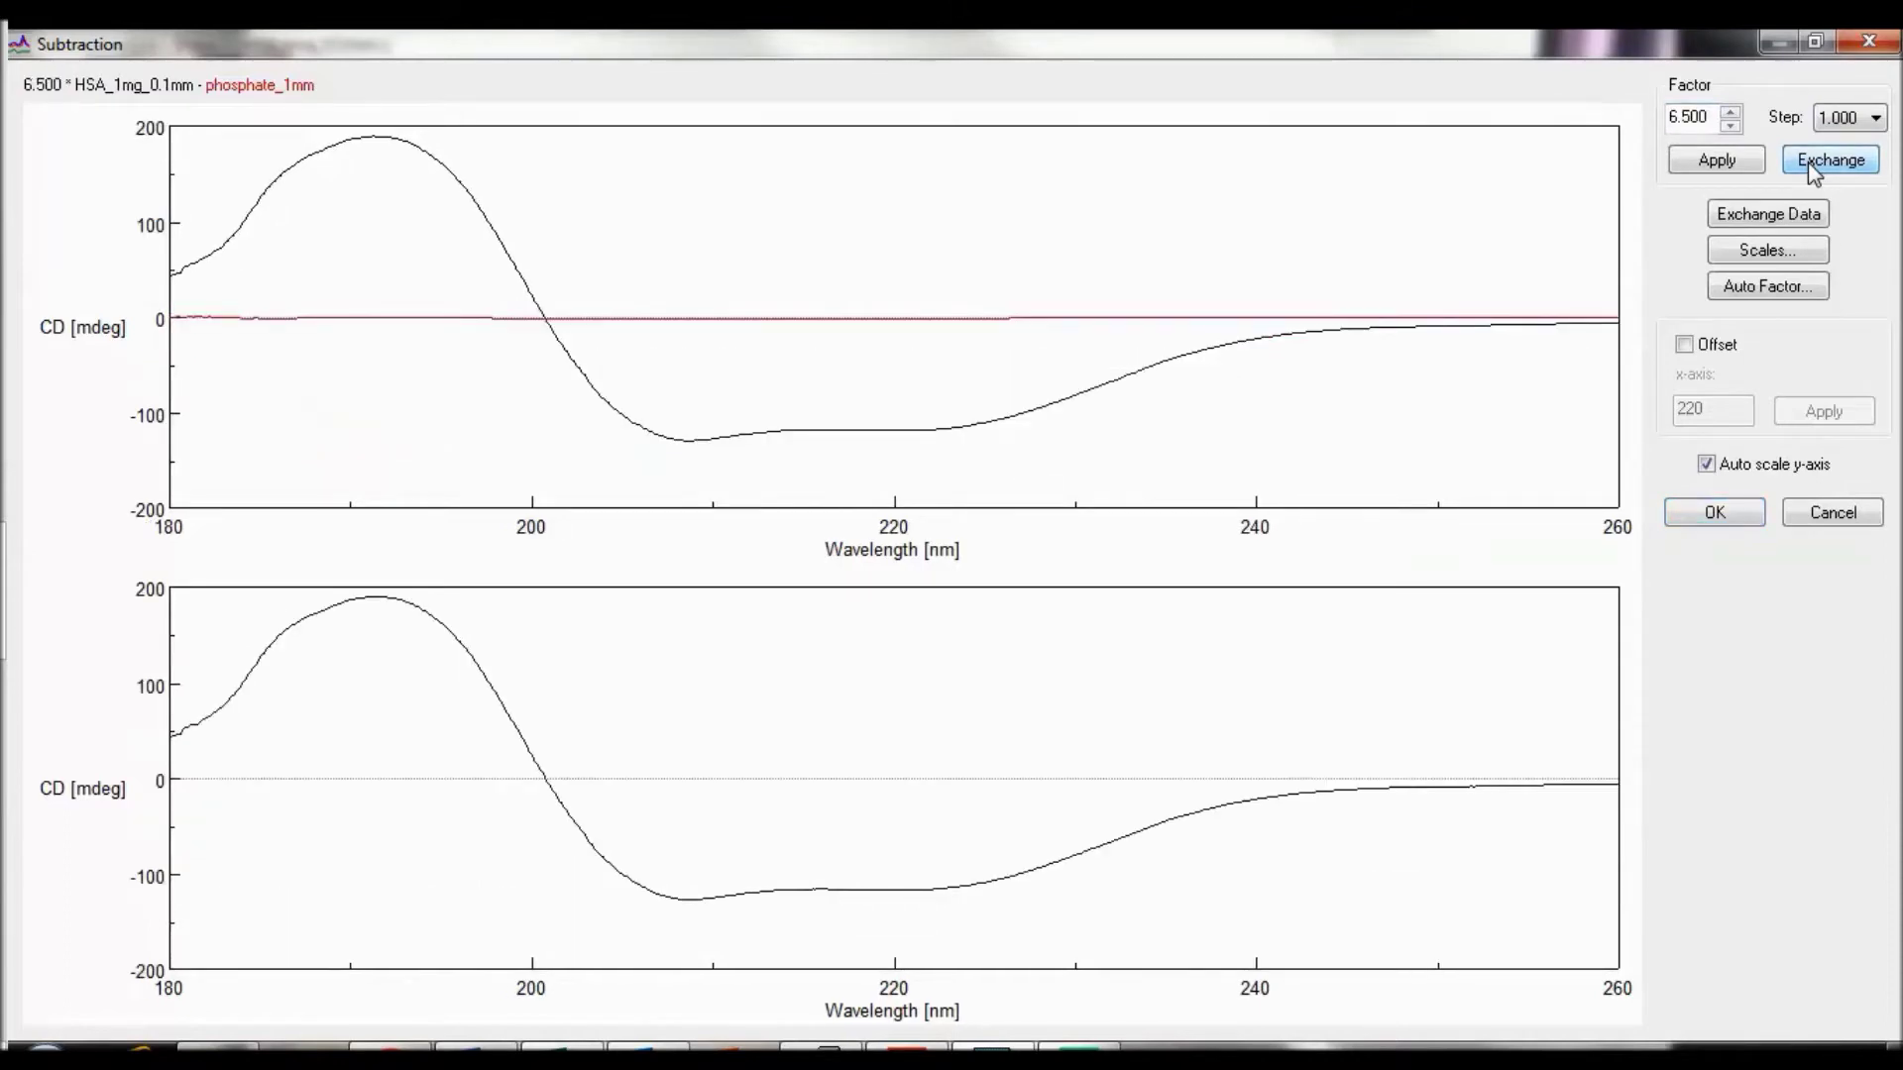
left_click(1808, 163)
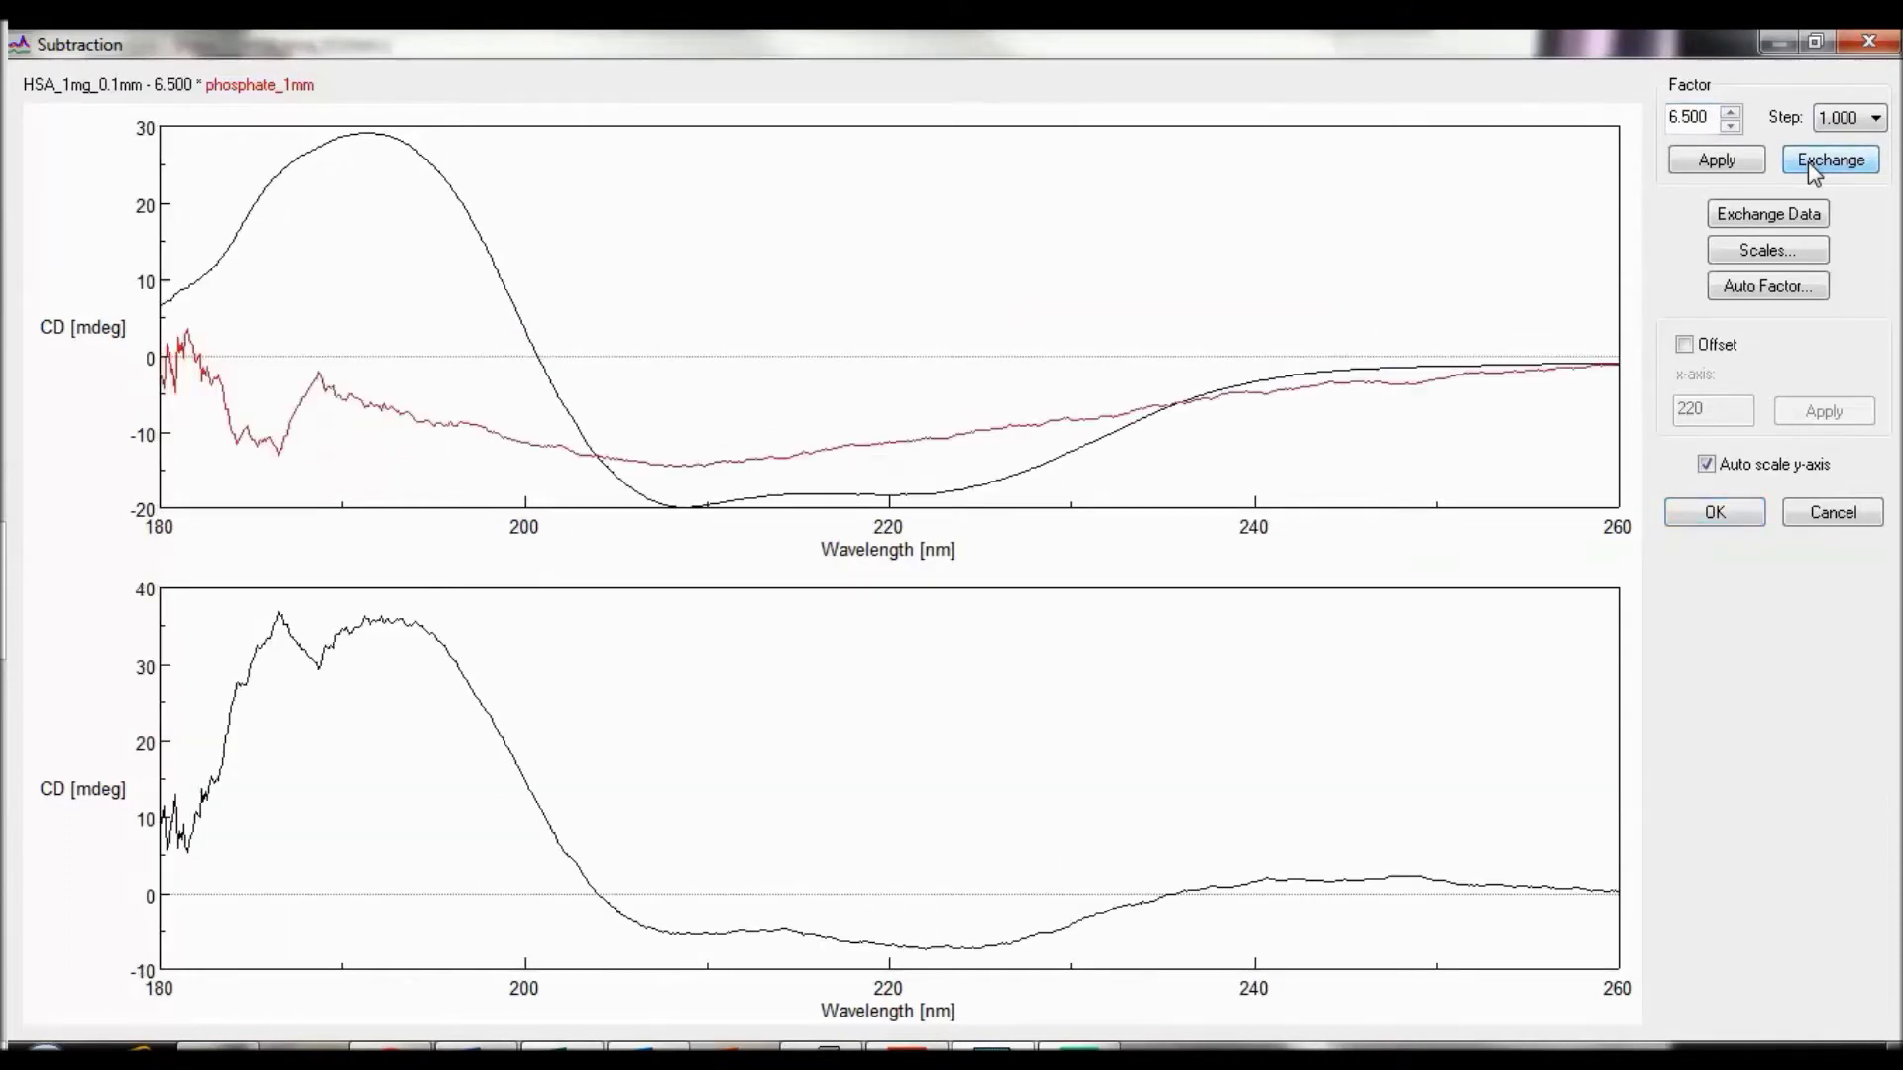
left_click(1787, 226)
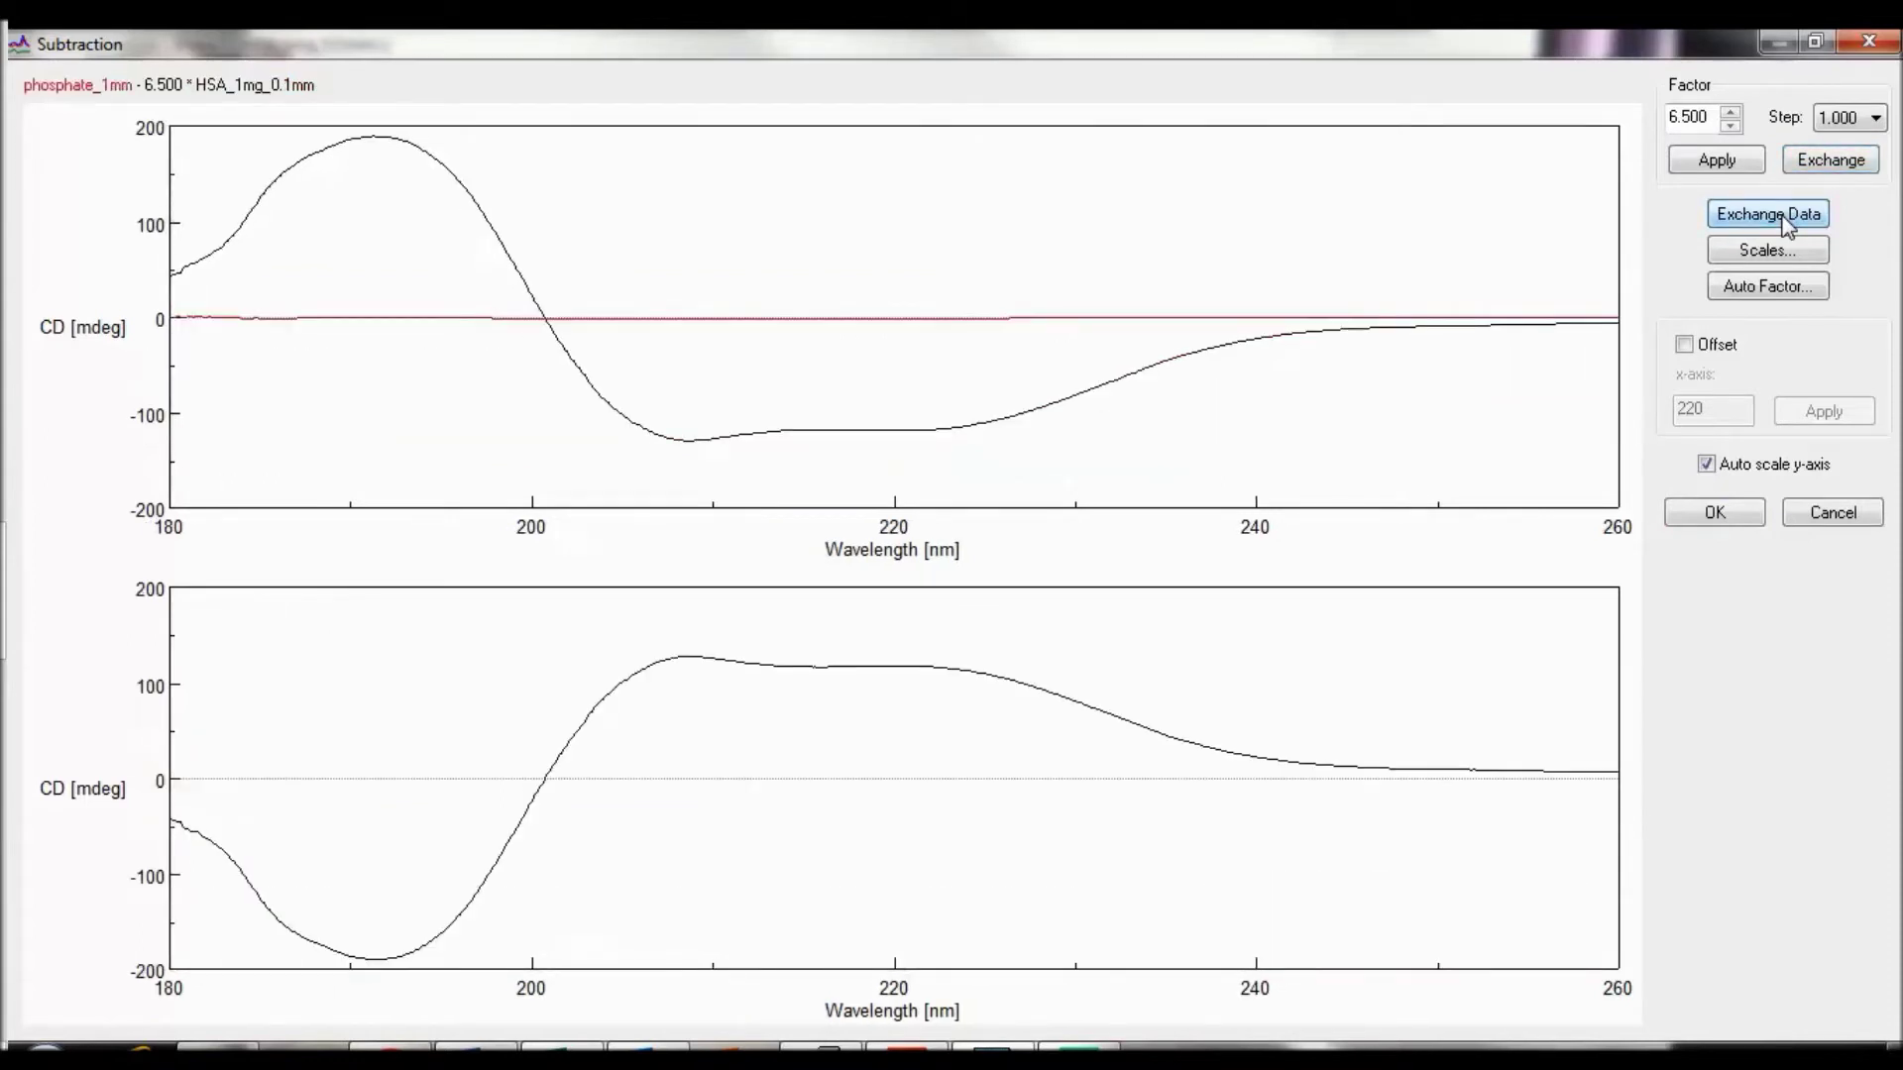
left_click(1787, 226)
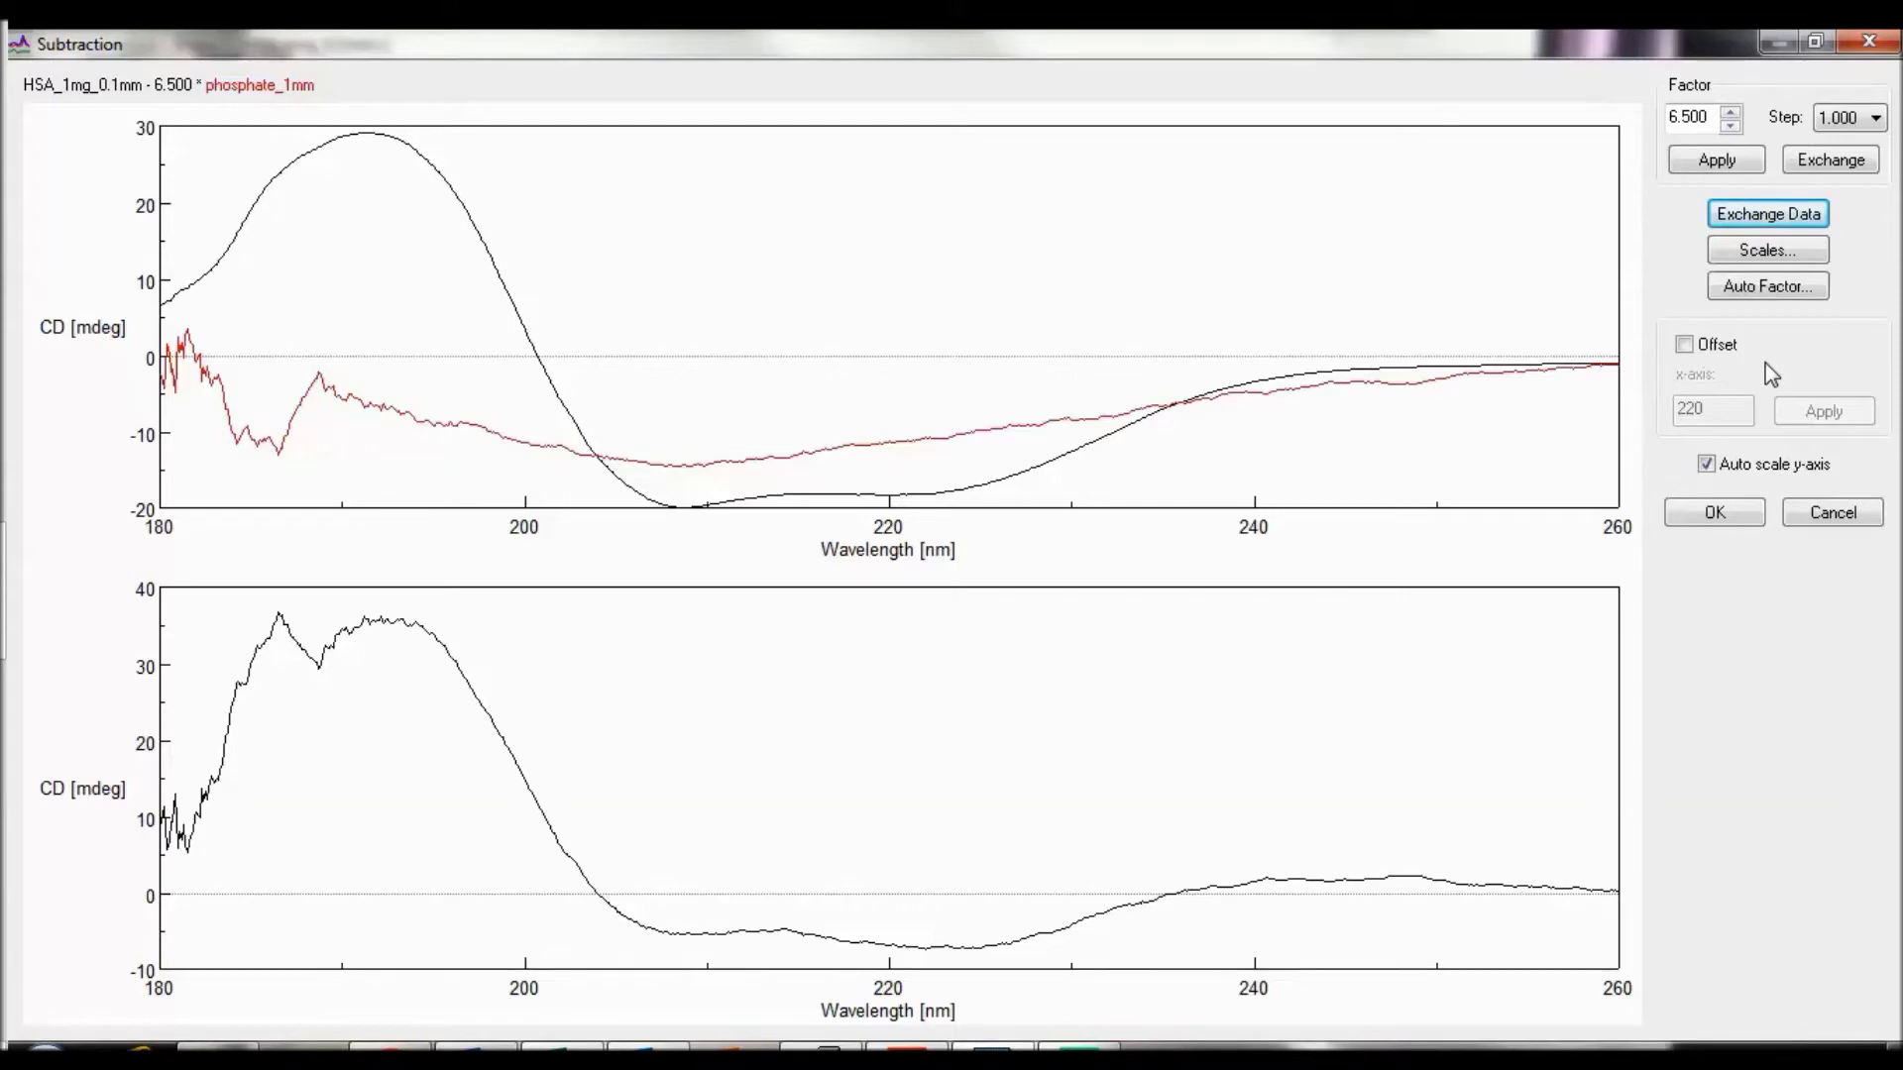
left_click(1715, 512)
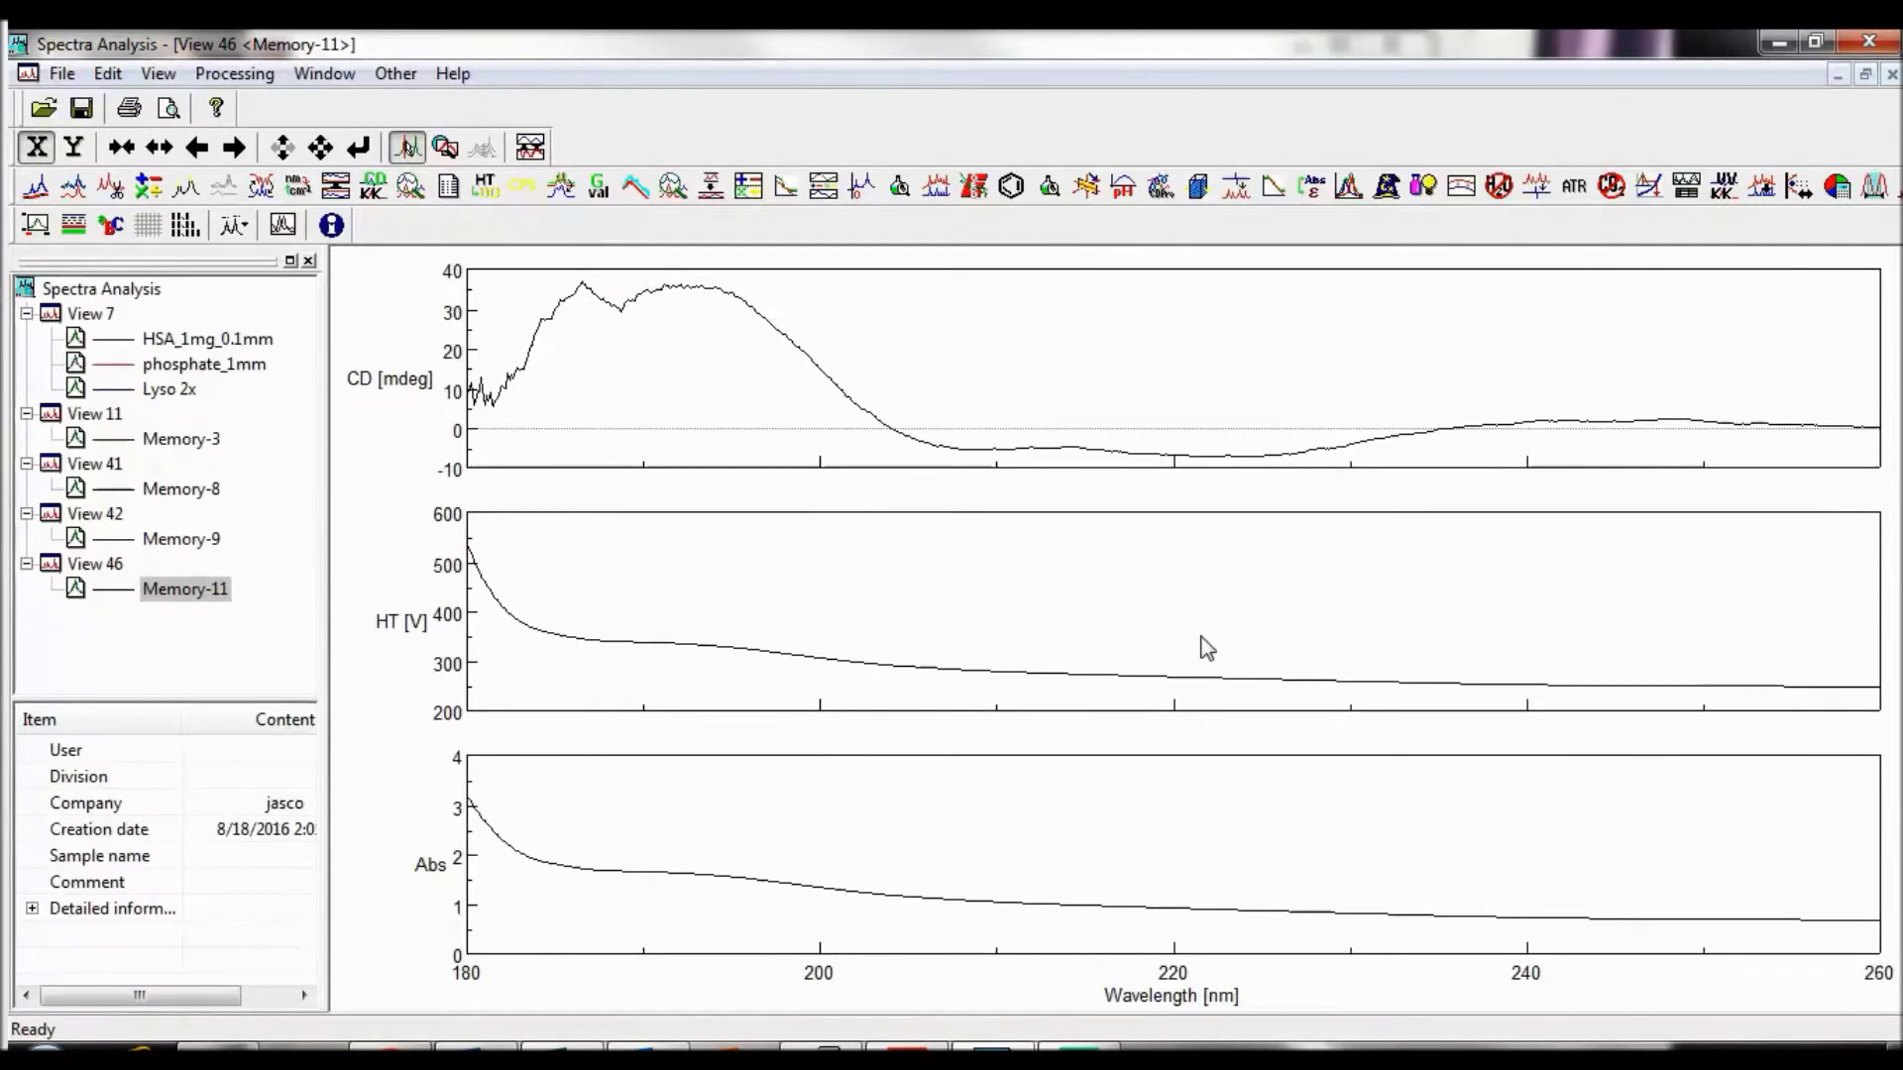
Run Peak Find on the subtracted Memory-11 spectrum for both top and bottom peaks with noise level 1.0
left_click(262, 79)
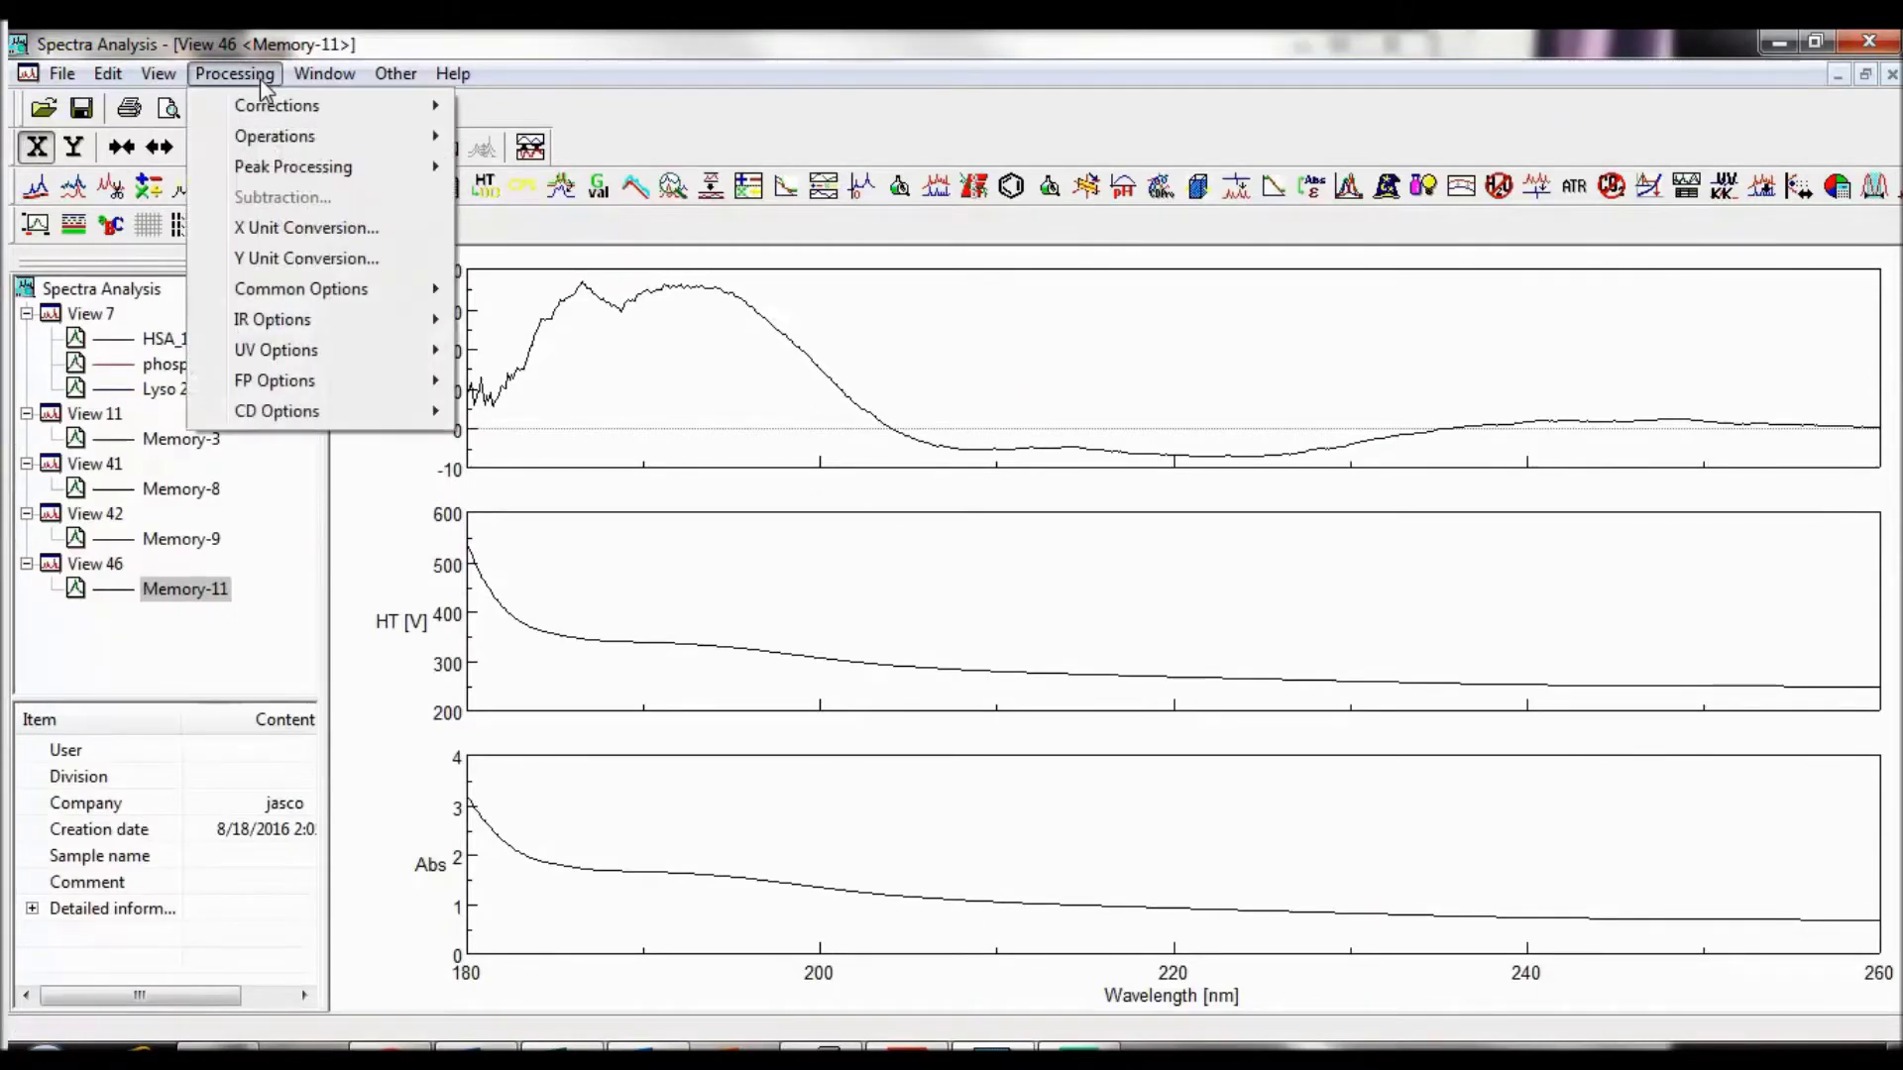
mouse_move(312, 170)
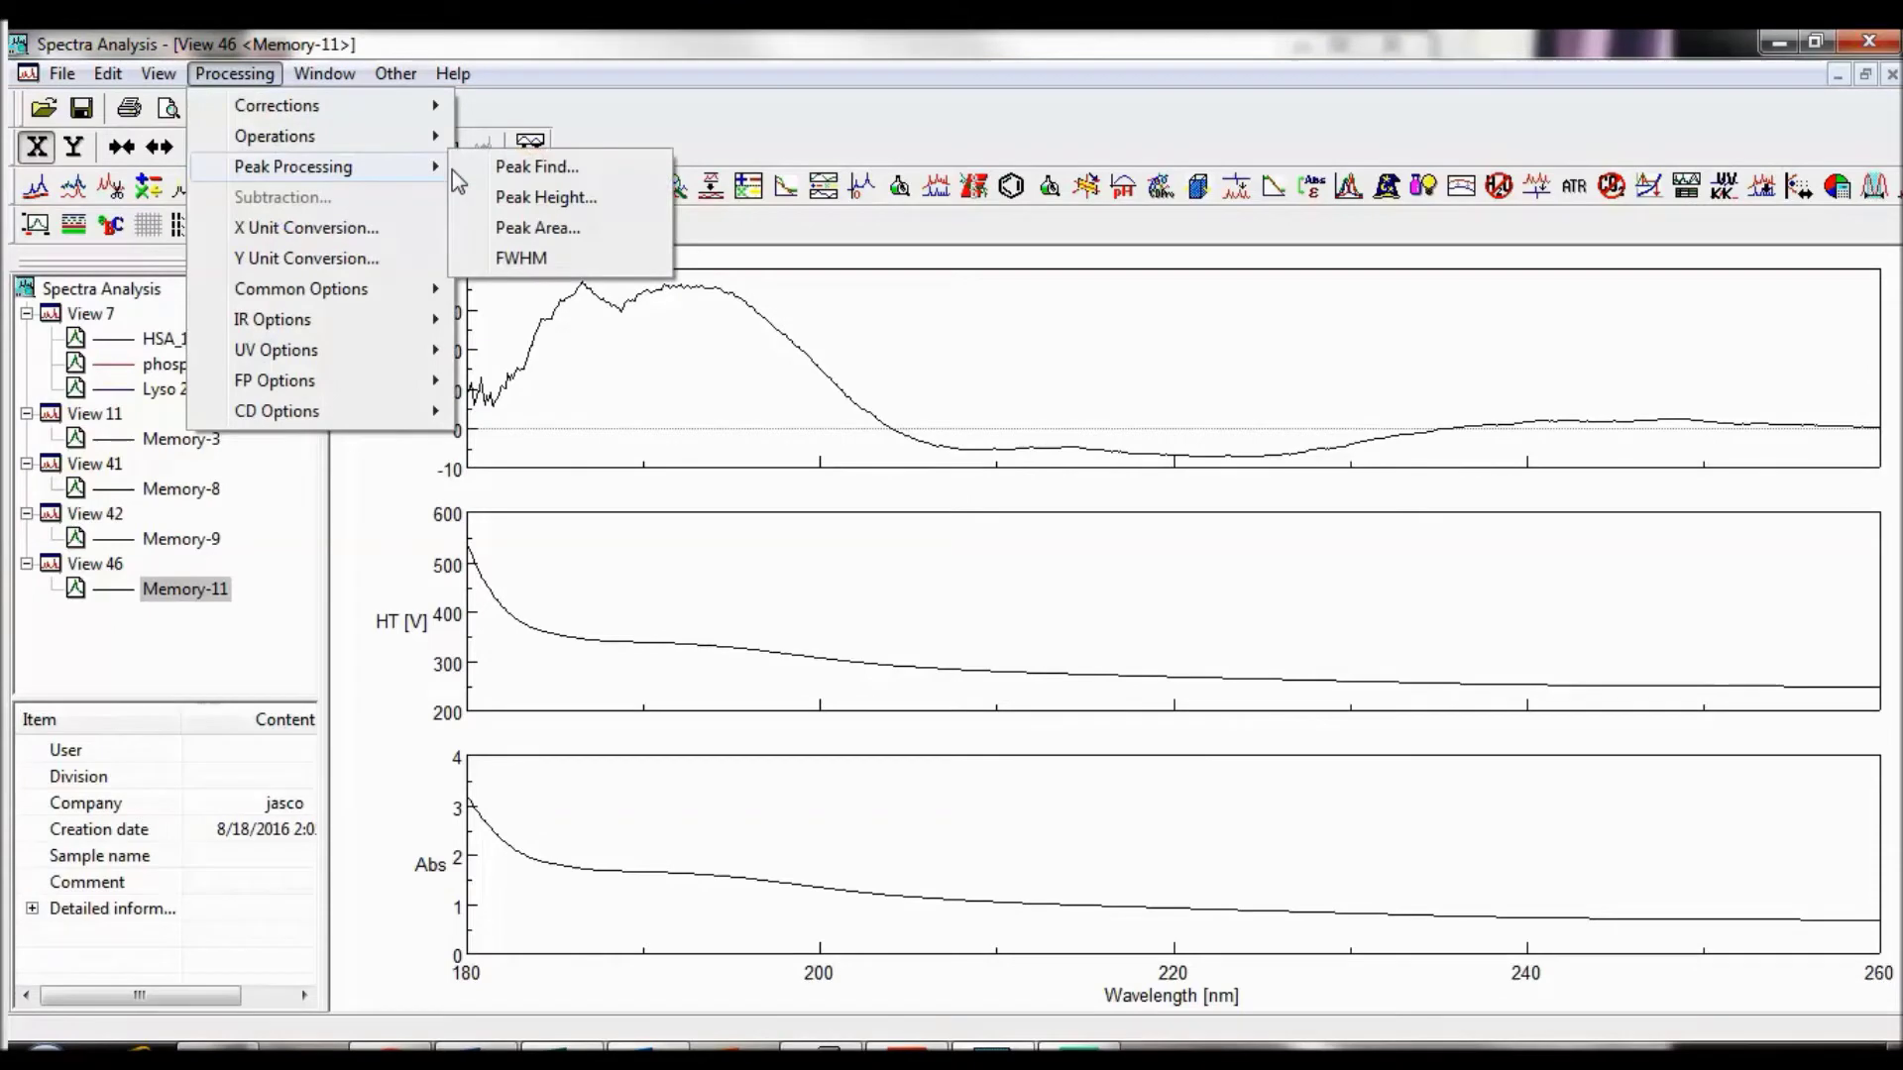
left_click(503, 168)
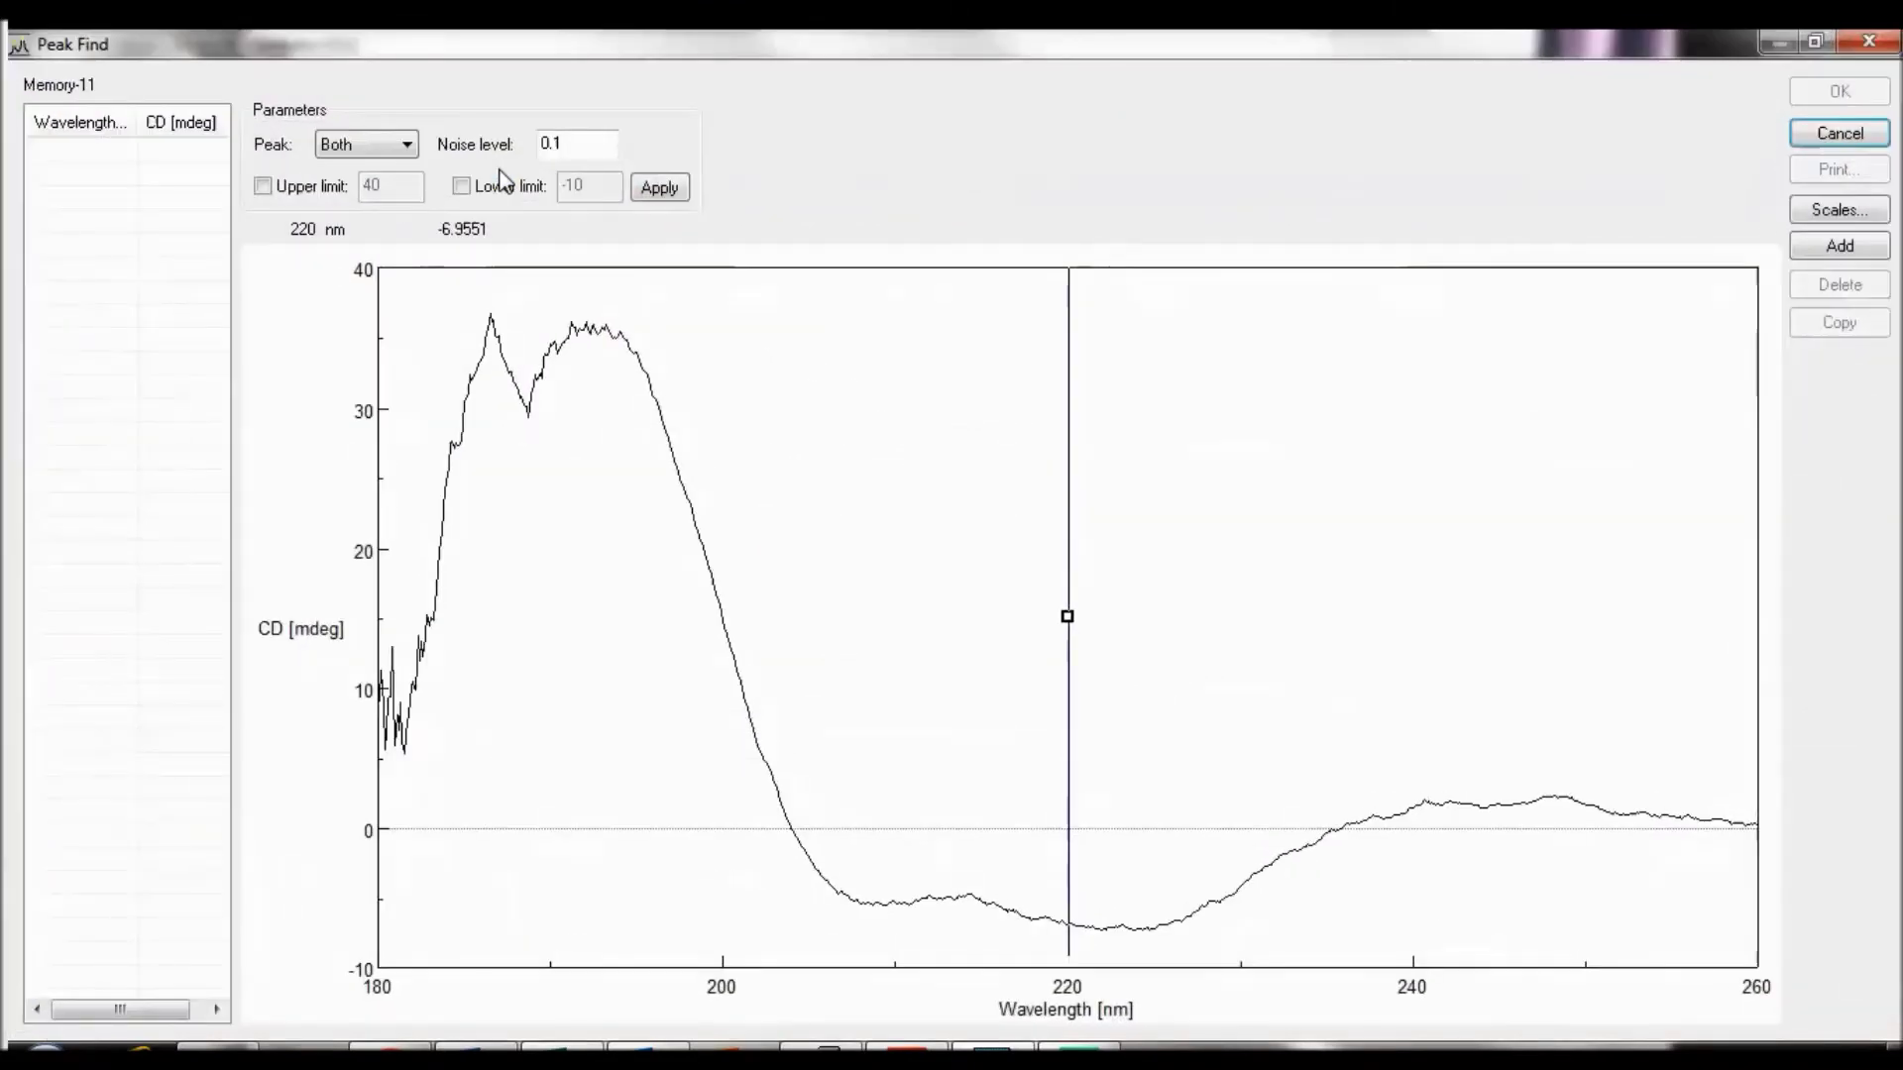
left_click(408, 145)
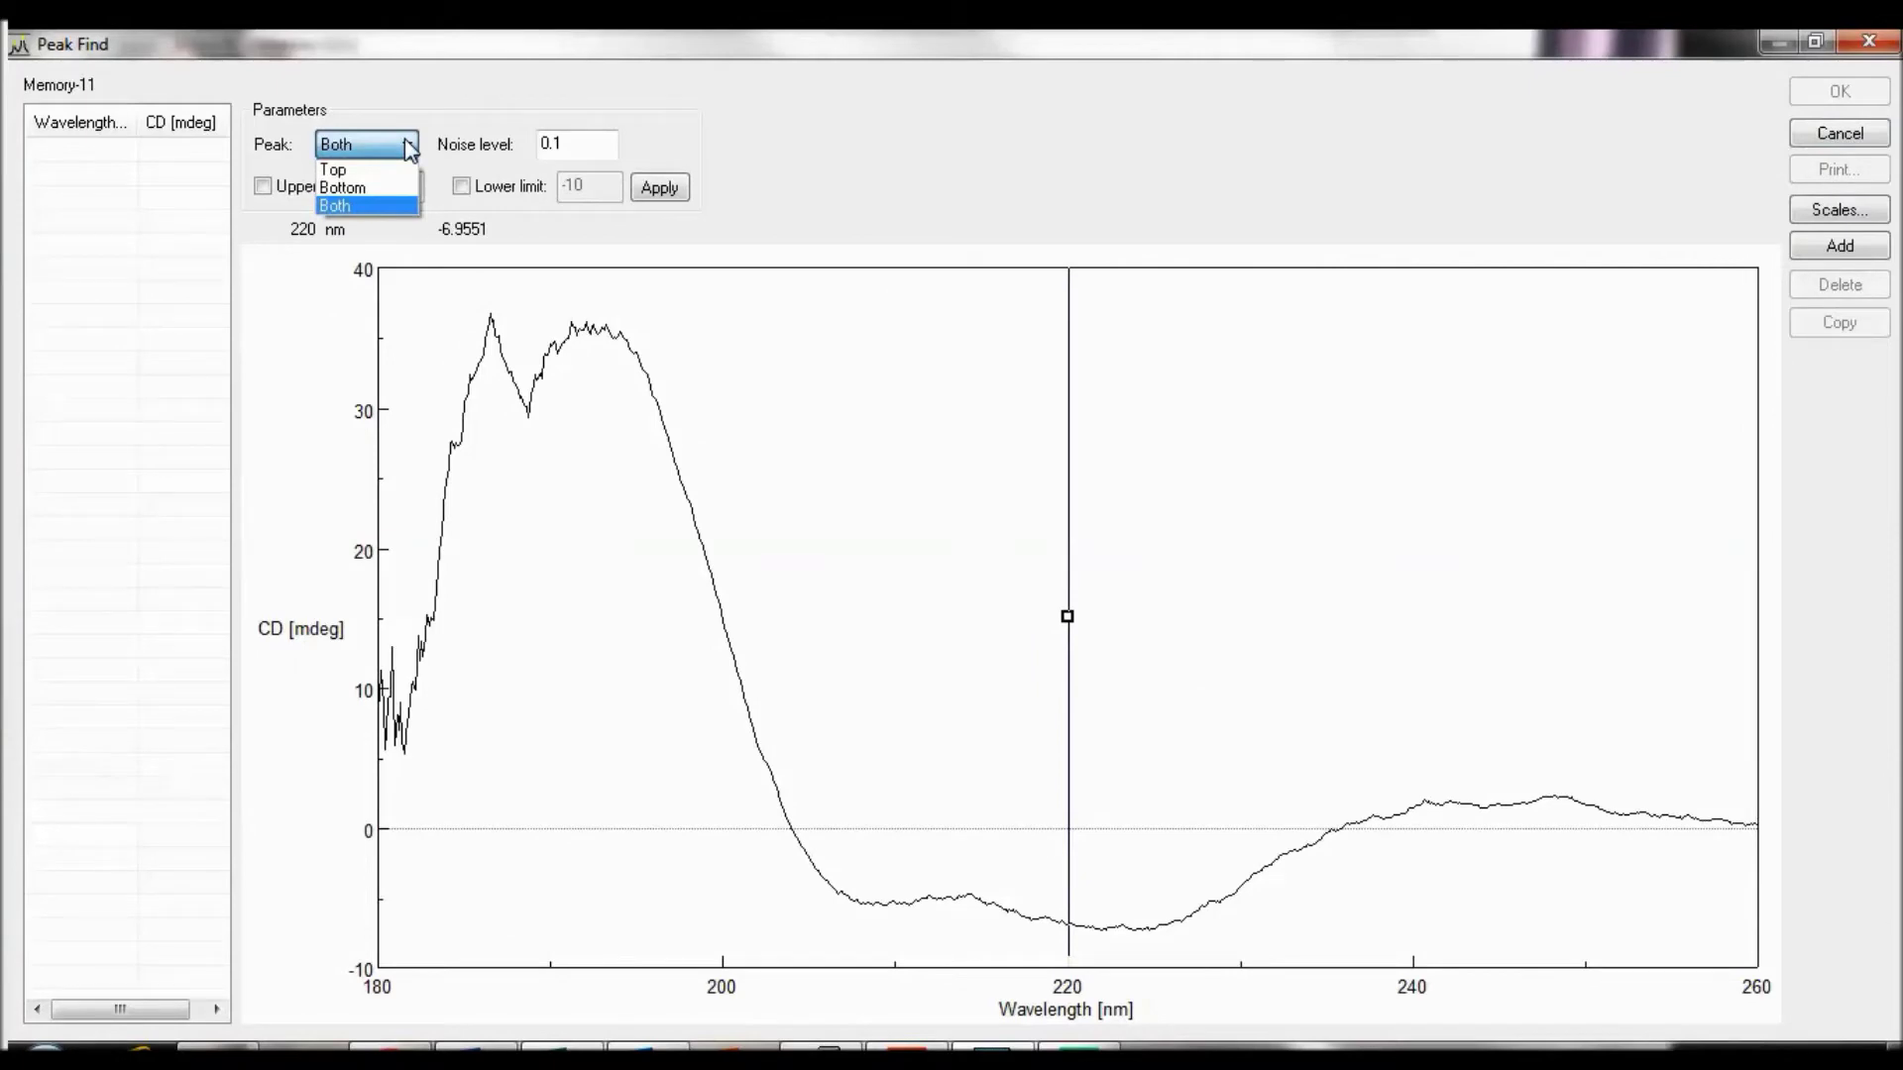
left_click(396, 205)
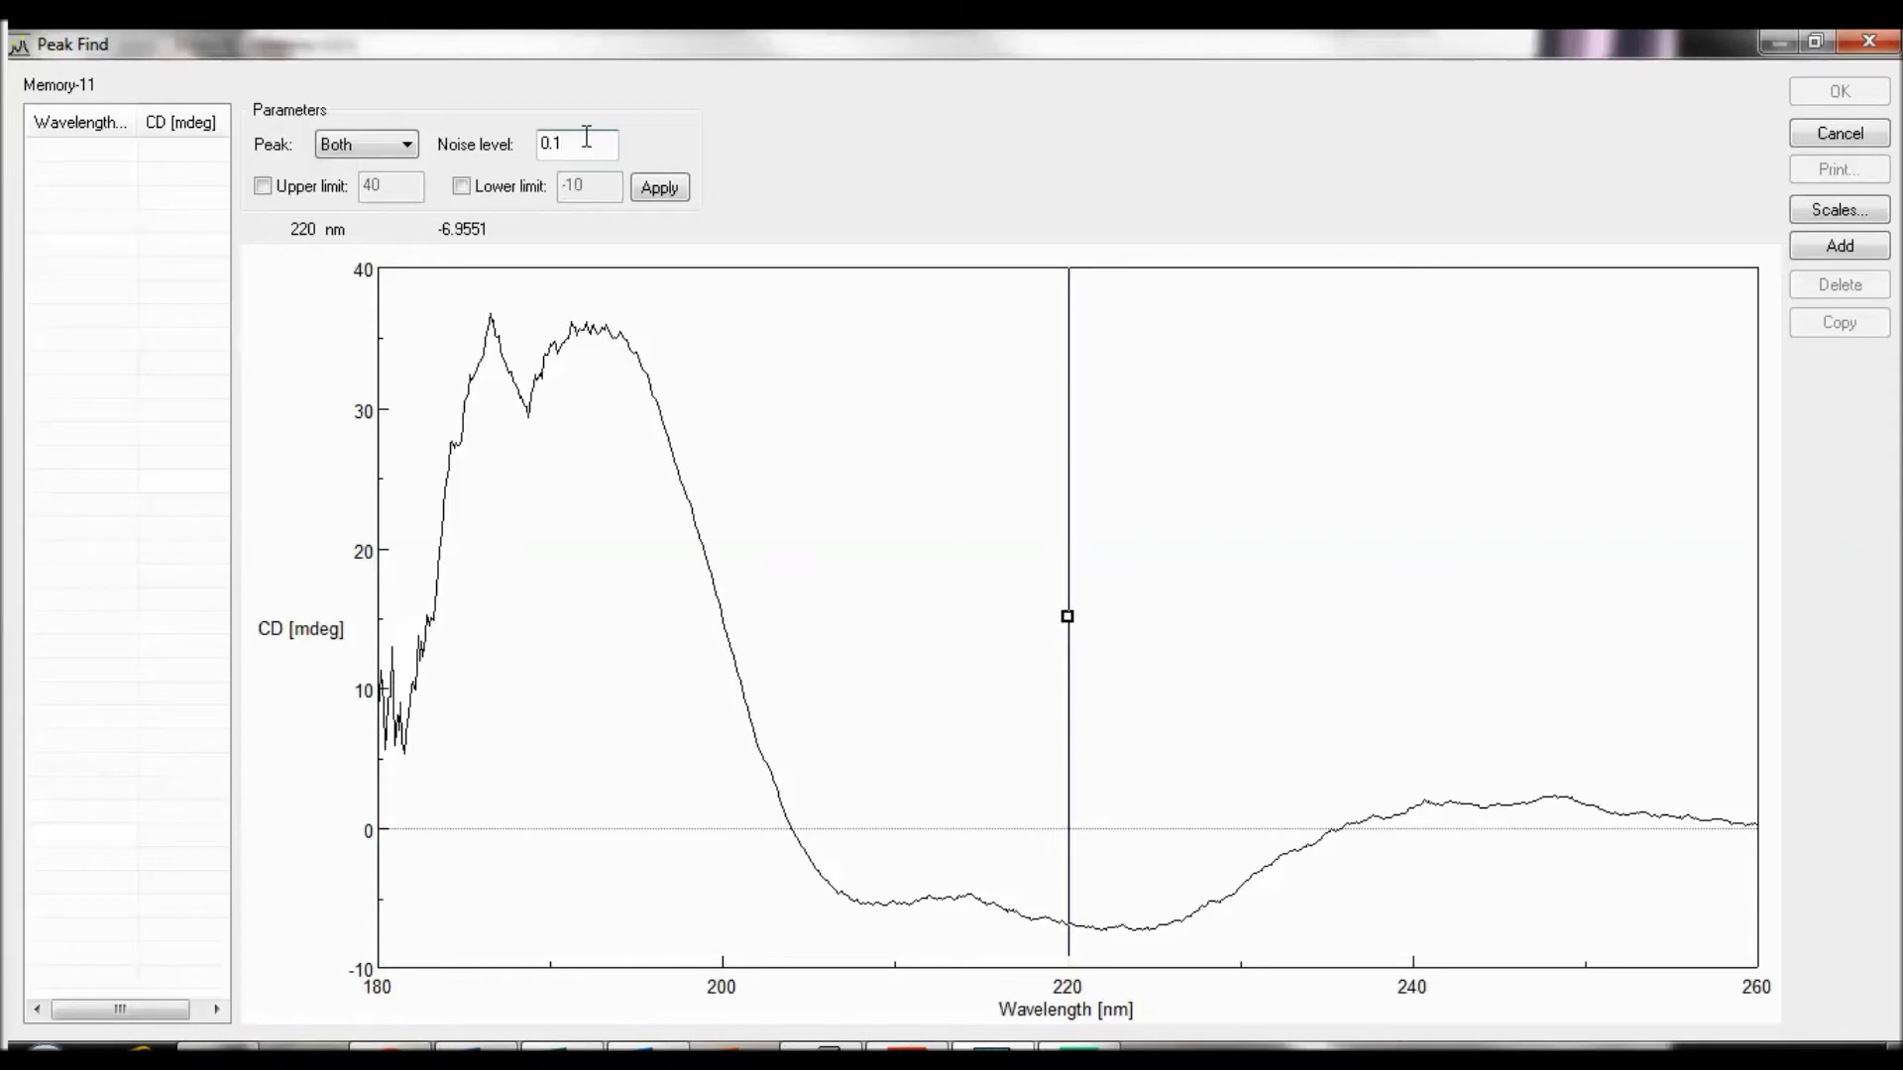
key("BackSpace")
key("BackSpace")
key("BackSpace")
type("1.0")
left_click(683, 192)
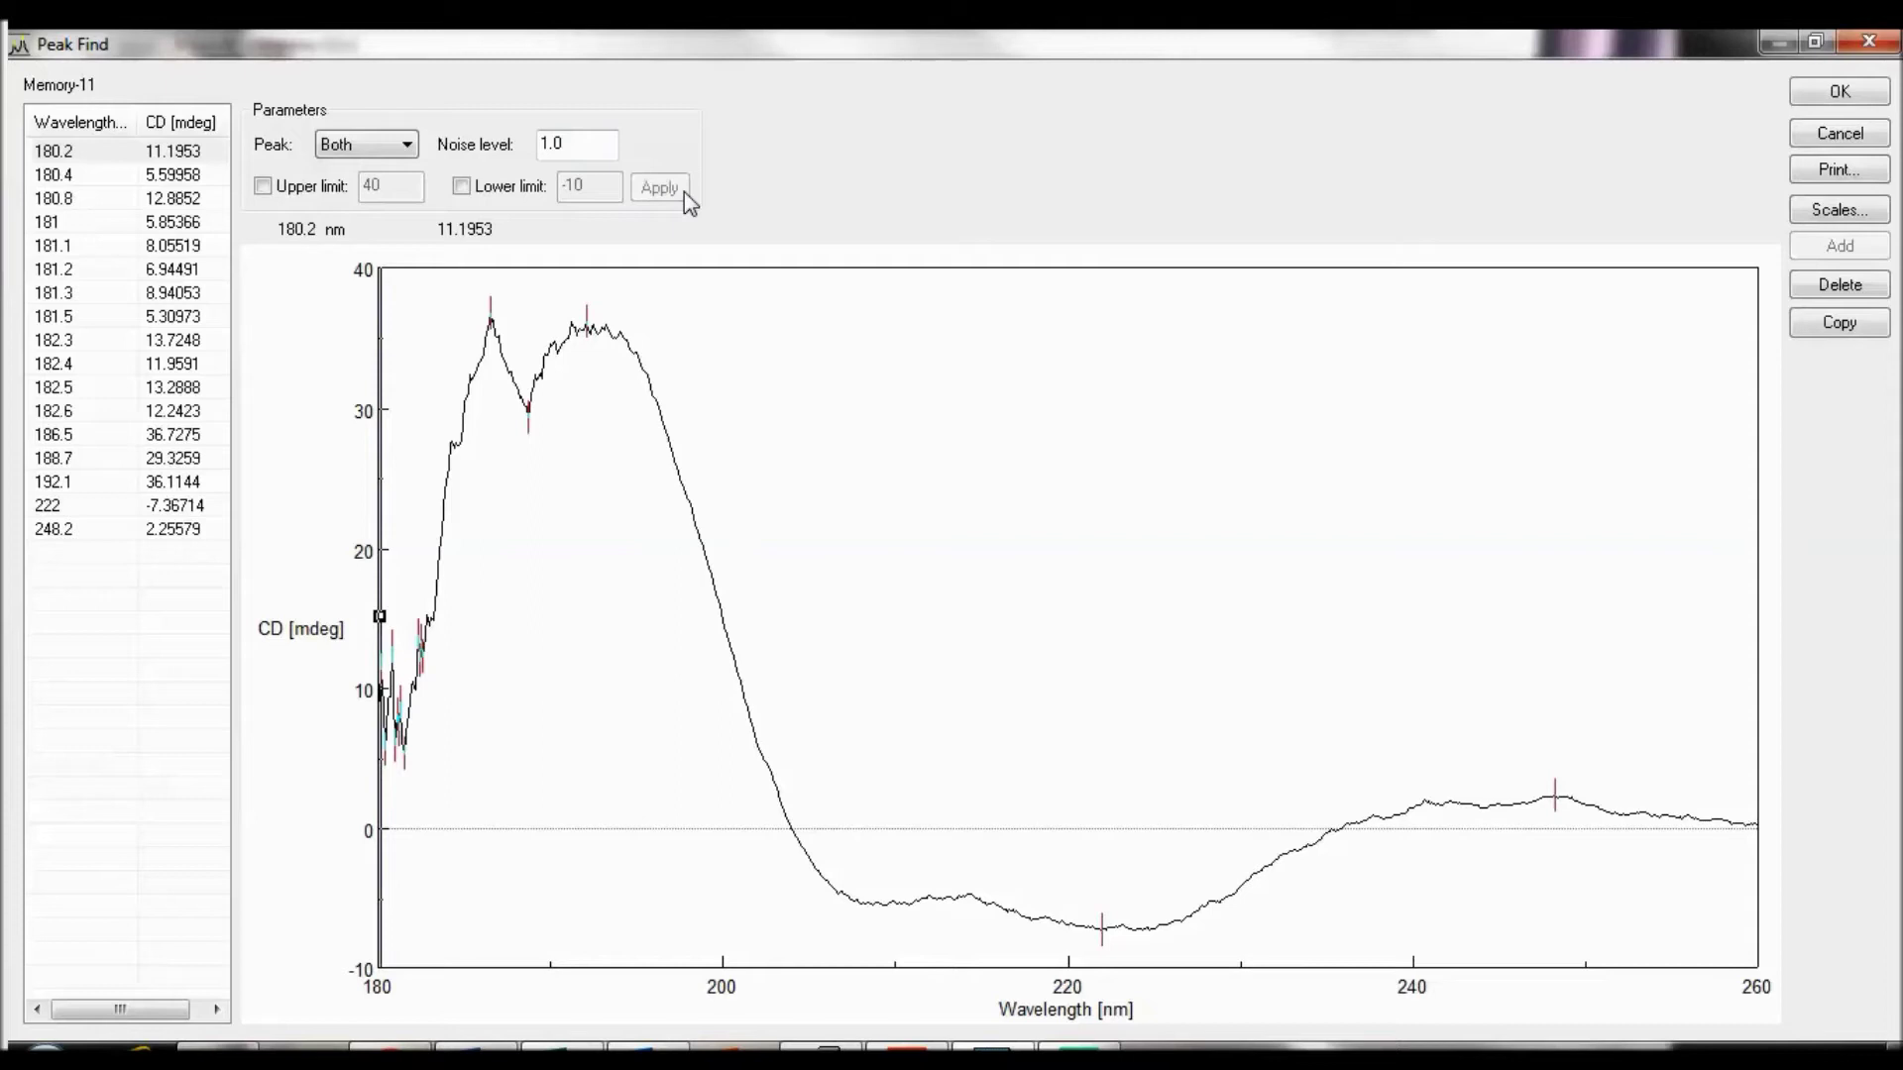
Place the peak cursor at 207.5 nm on the Memory-11 curve and add that point to the peak list
left_click(106, 297)
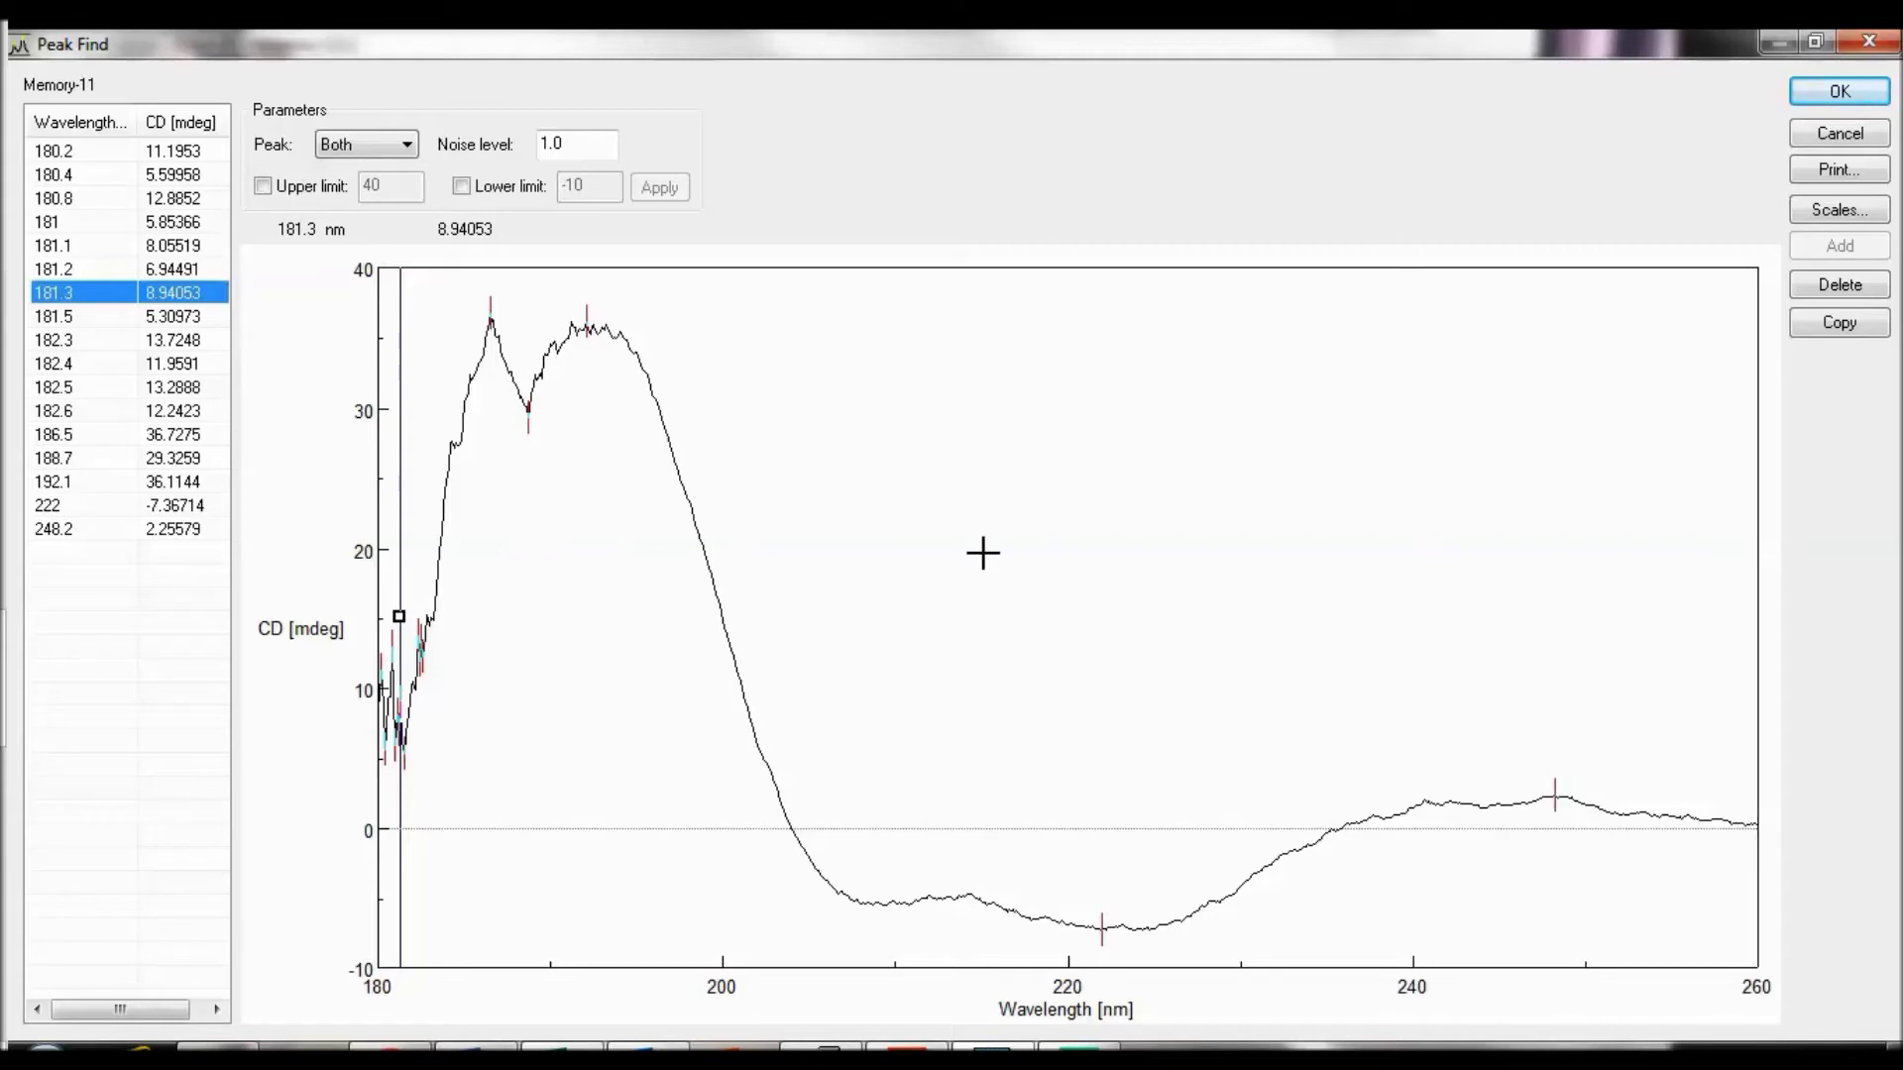
left_click(850, 768)
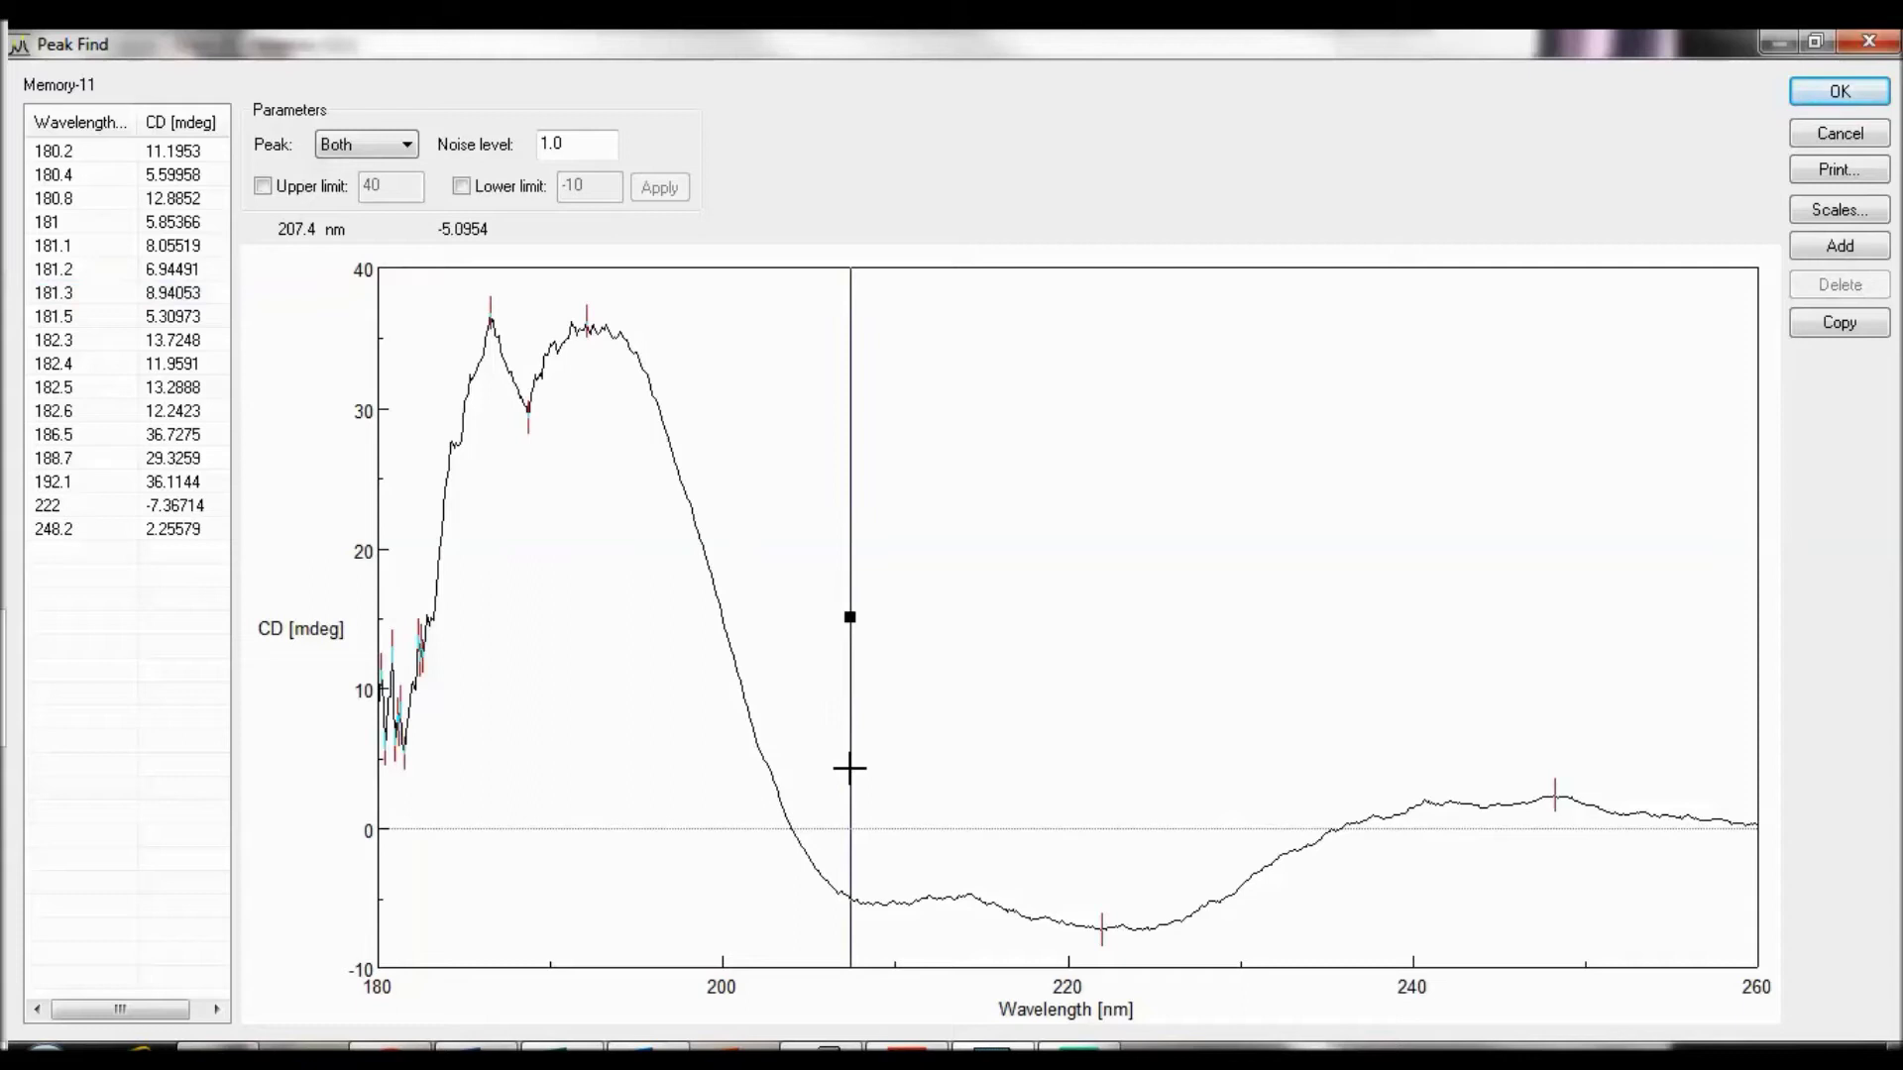
mouse_move(849, 618)
left_mouse_down()
mouse_move(862, 637)
mouse_move(943, 641)
mouse_move(799, 637)
mouse_move(851, 641)
left_mouse_up()
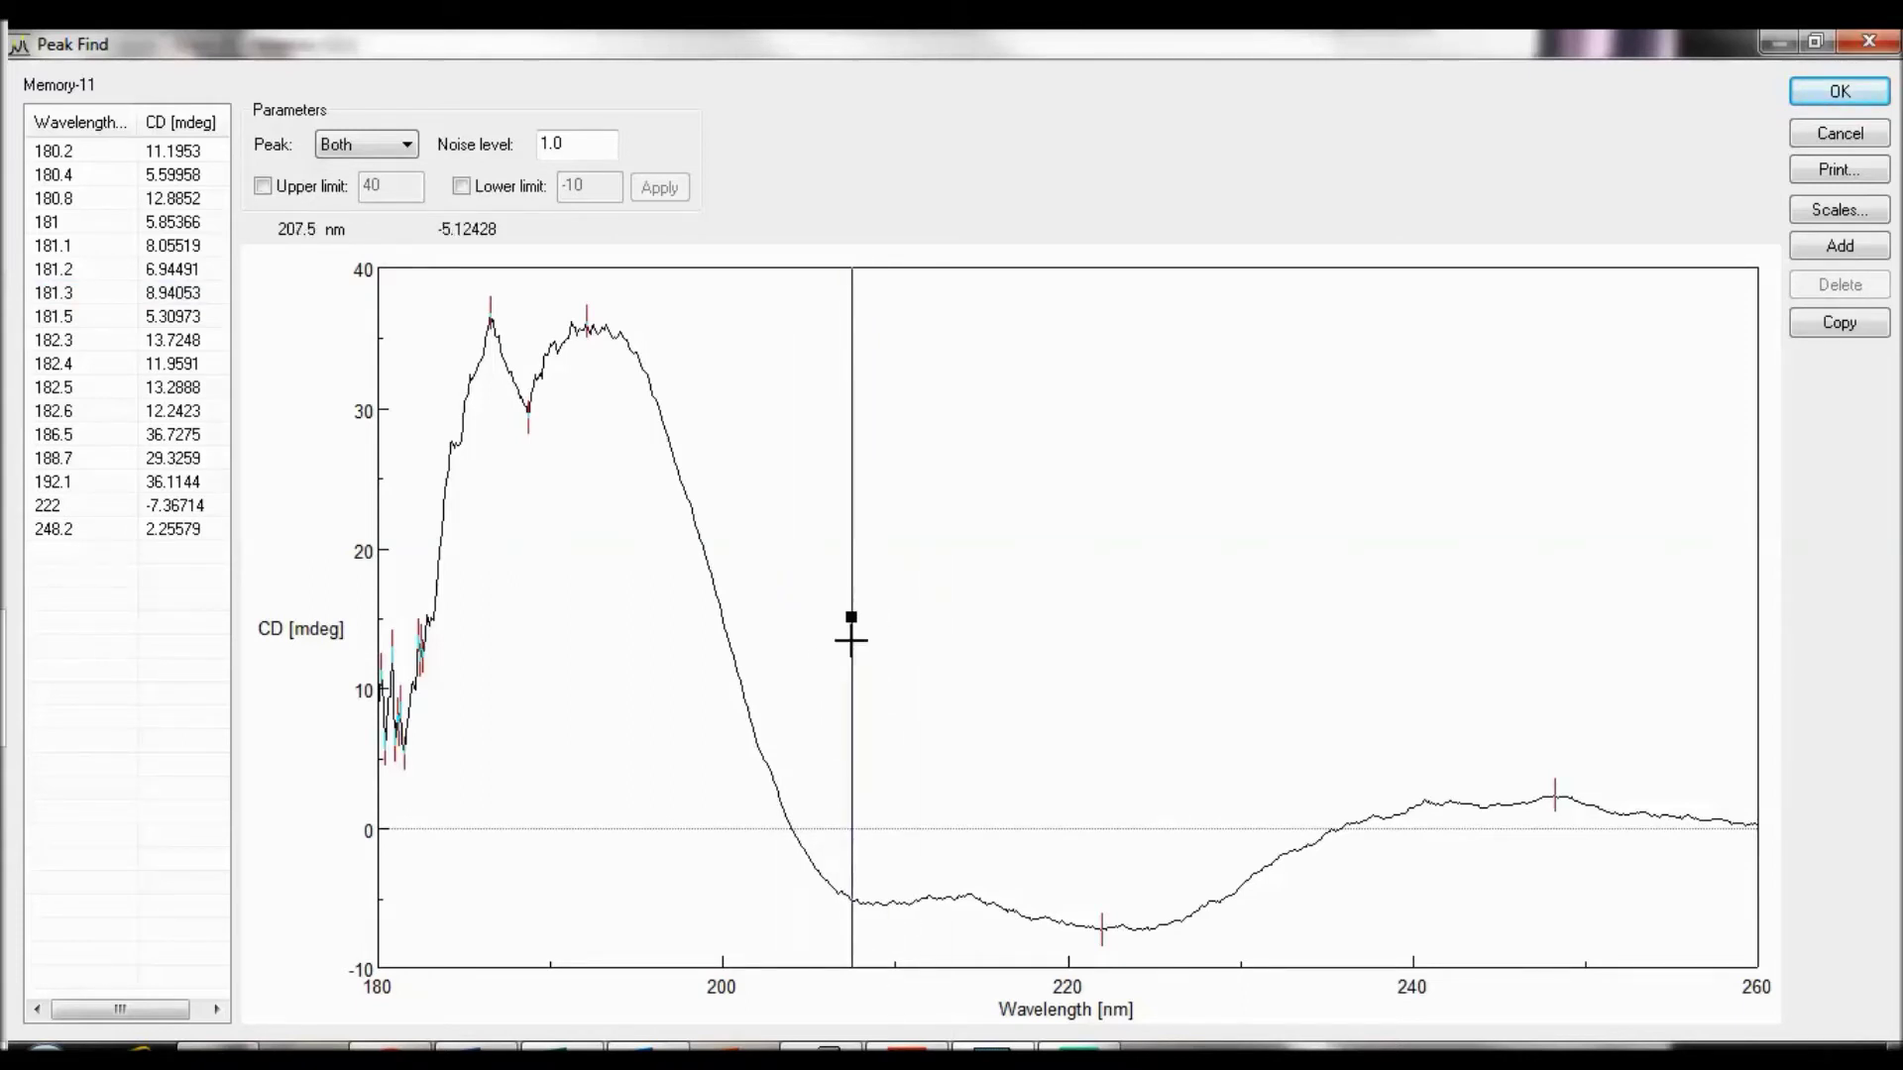
left_click(1871, 255)
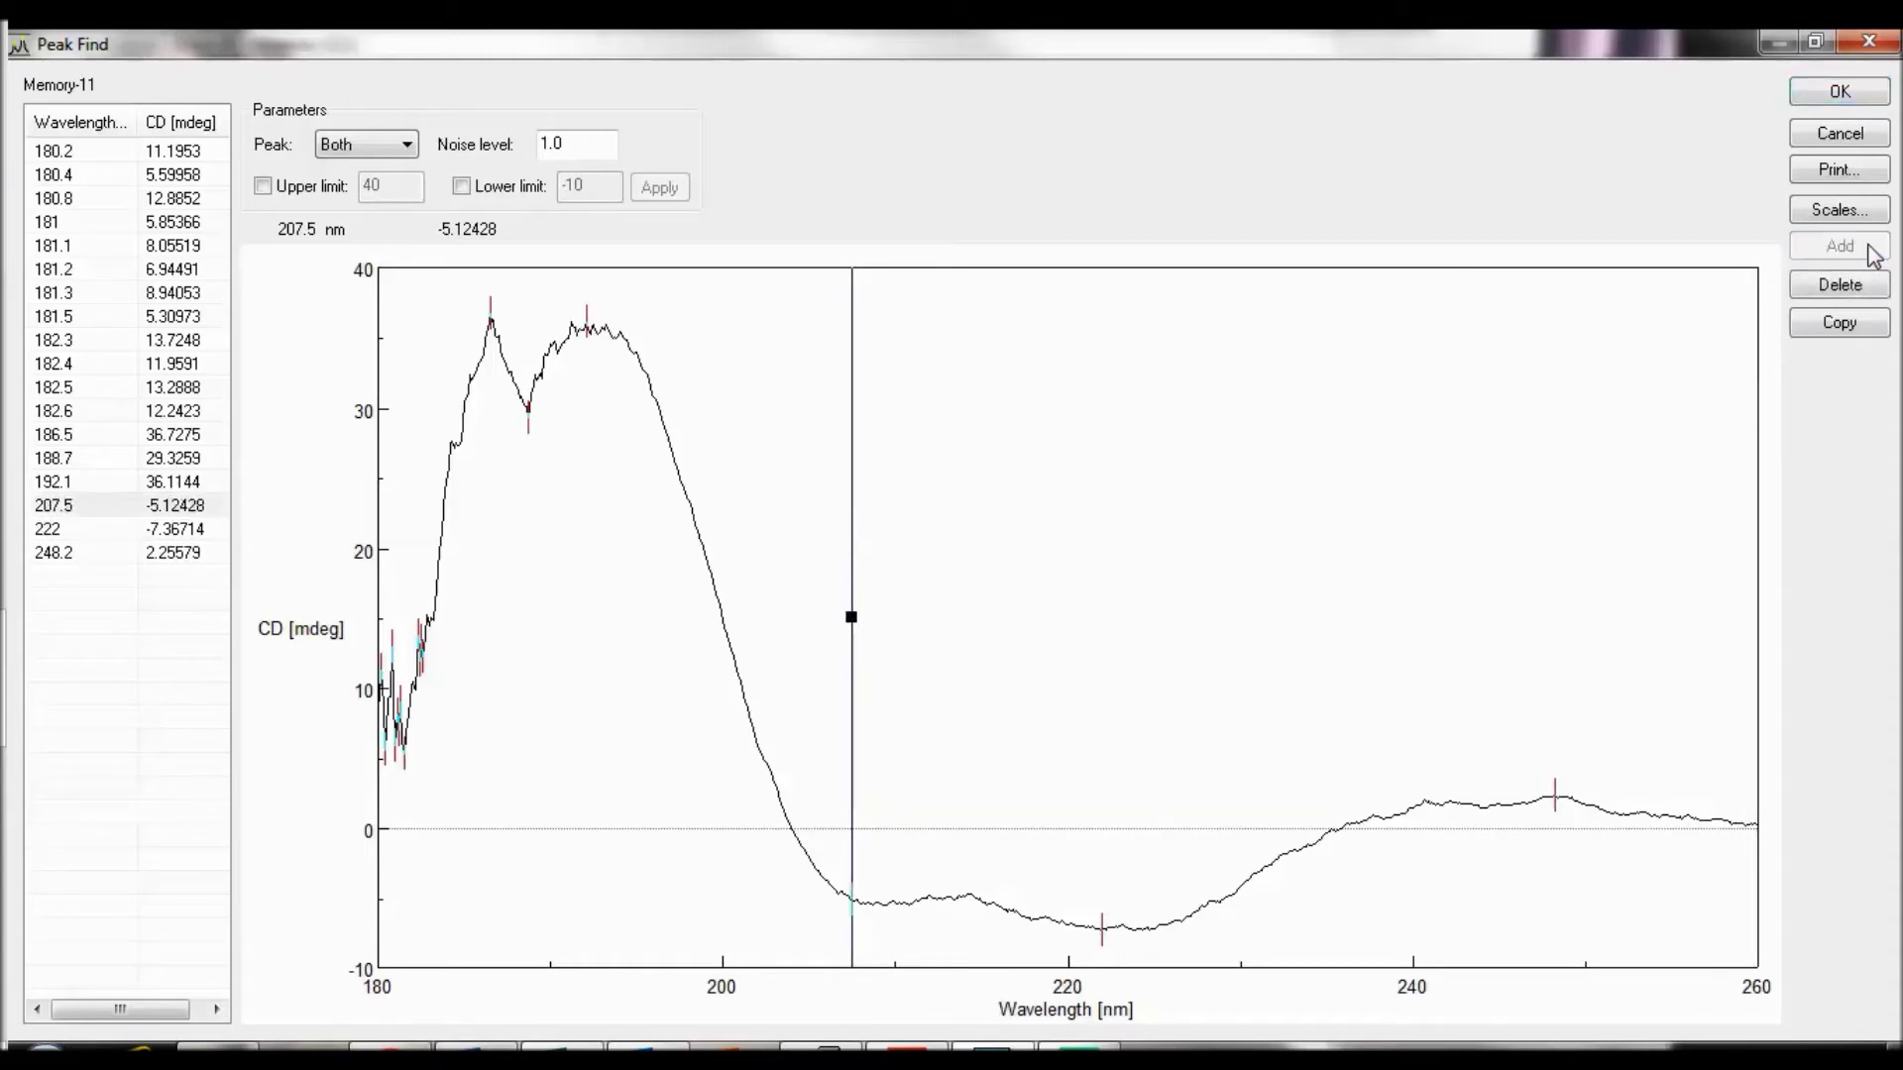
Delete the 182.3 nm peak from the list and accept the Peak Find results
left_click(134, 340)
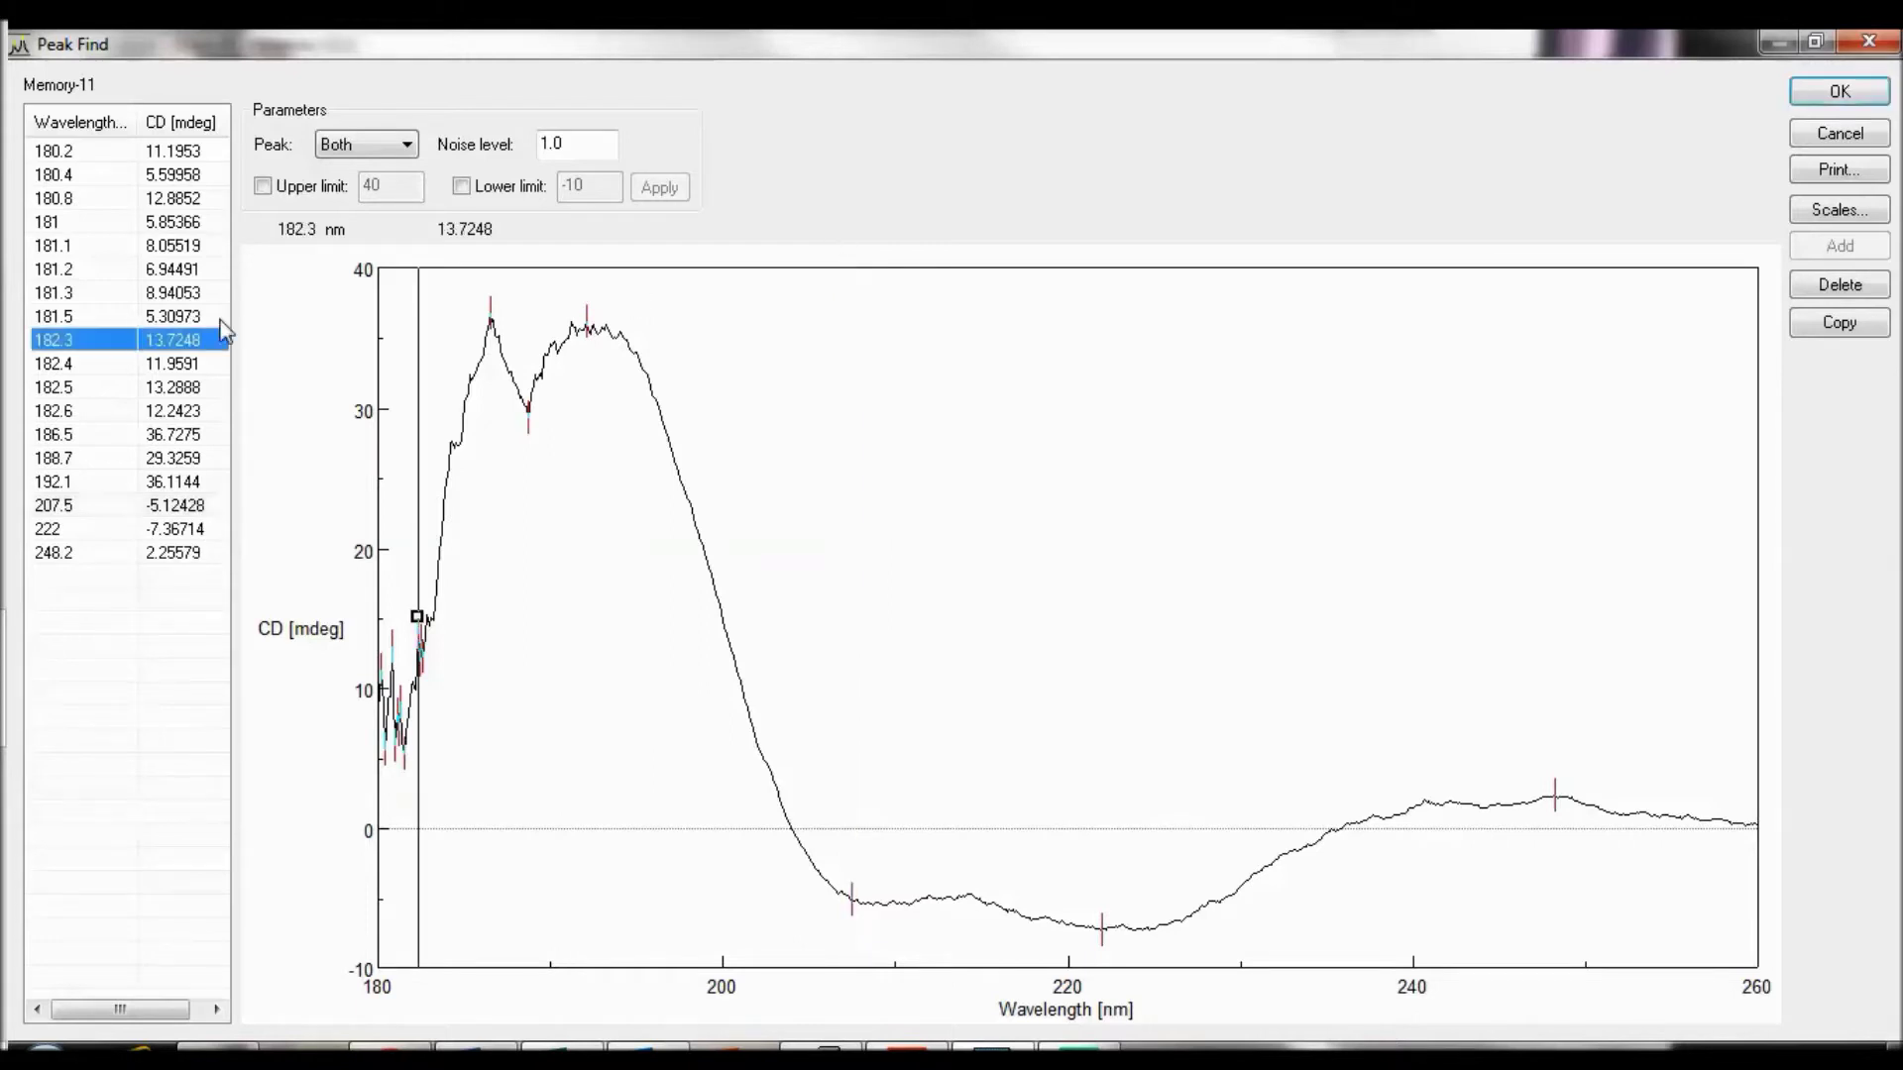
left_click(1873, 297)
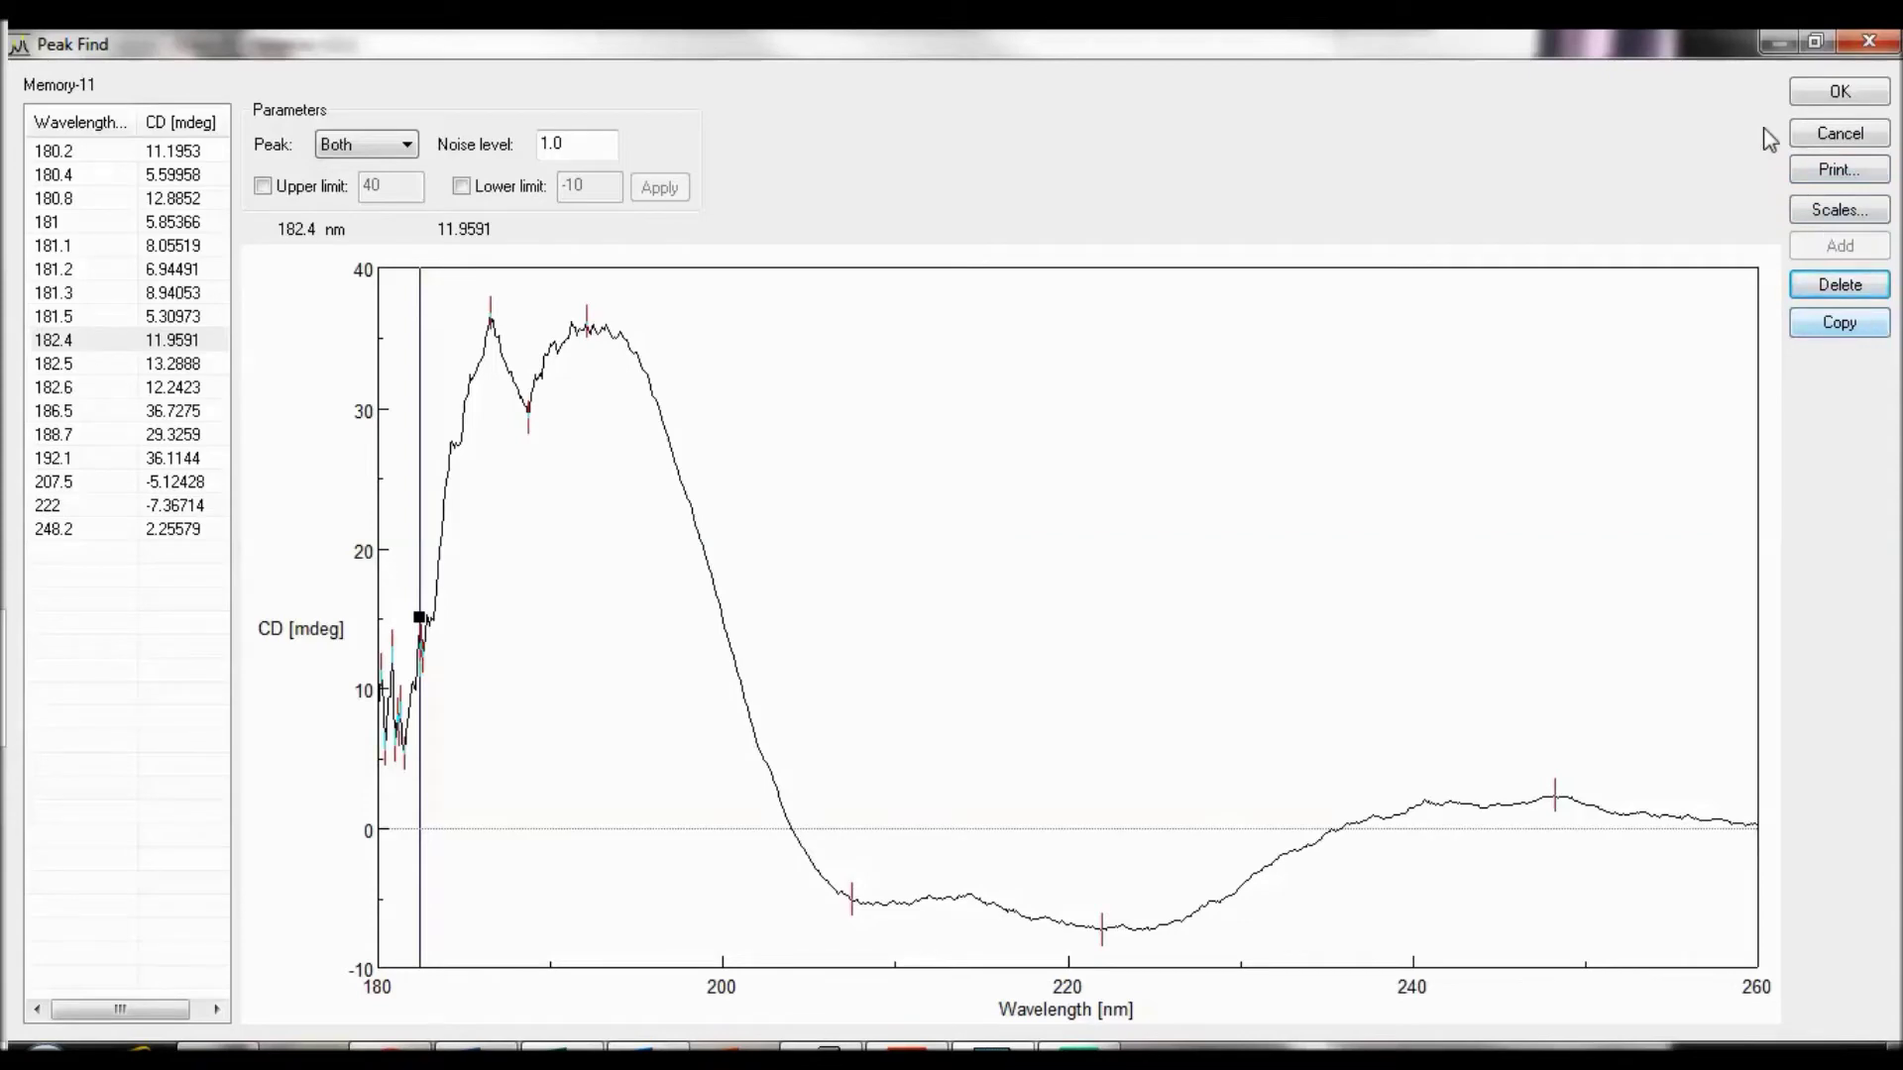
left_click(1829, 94)
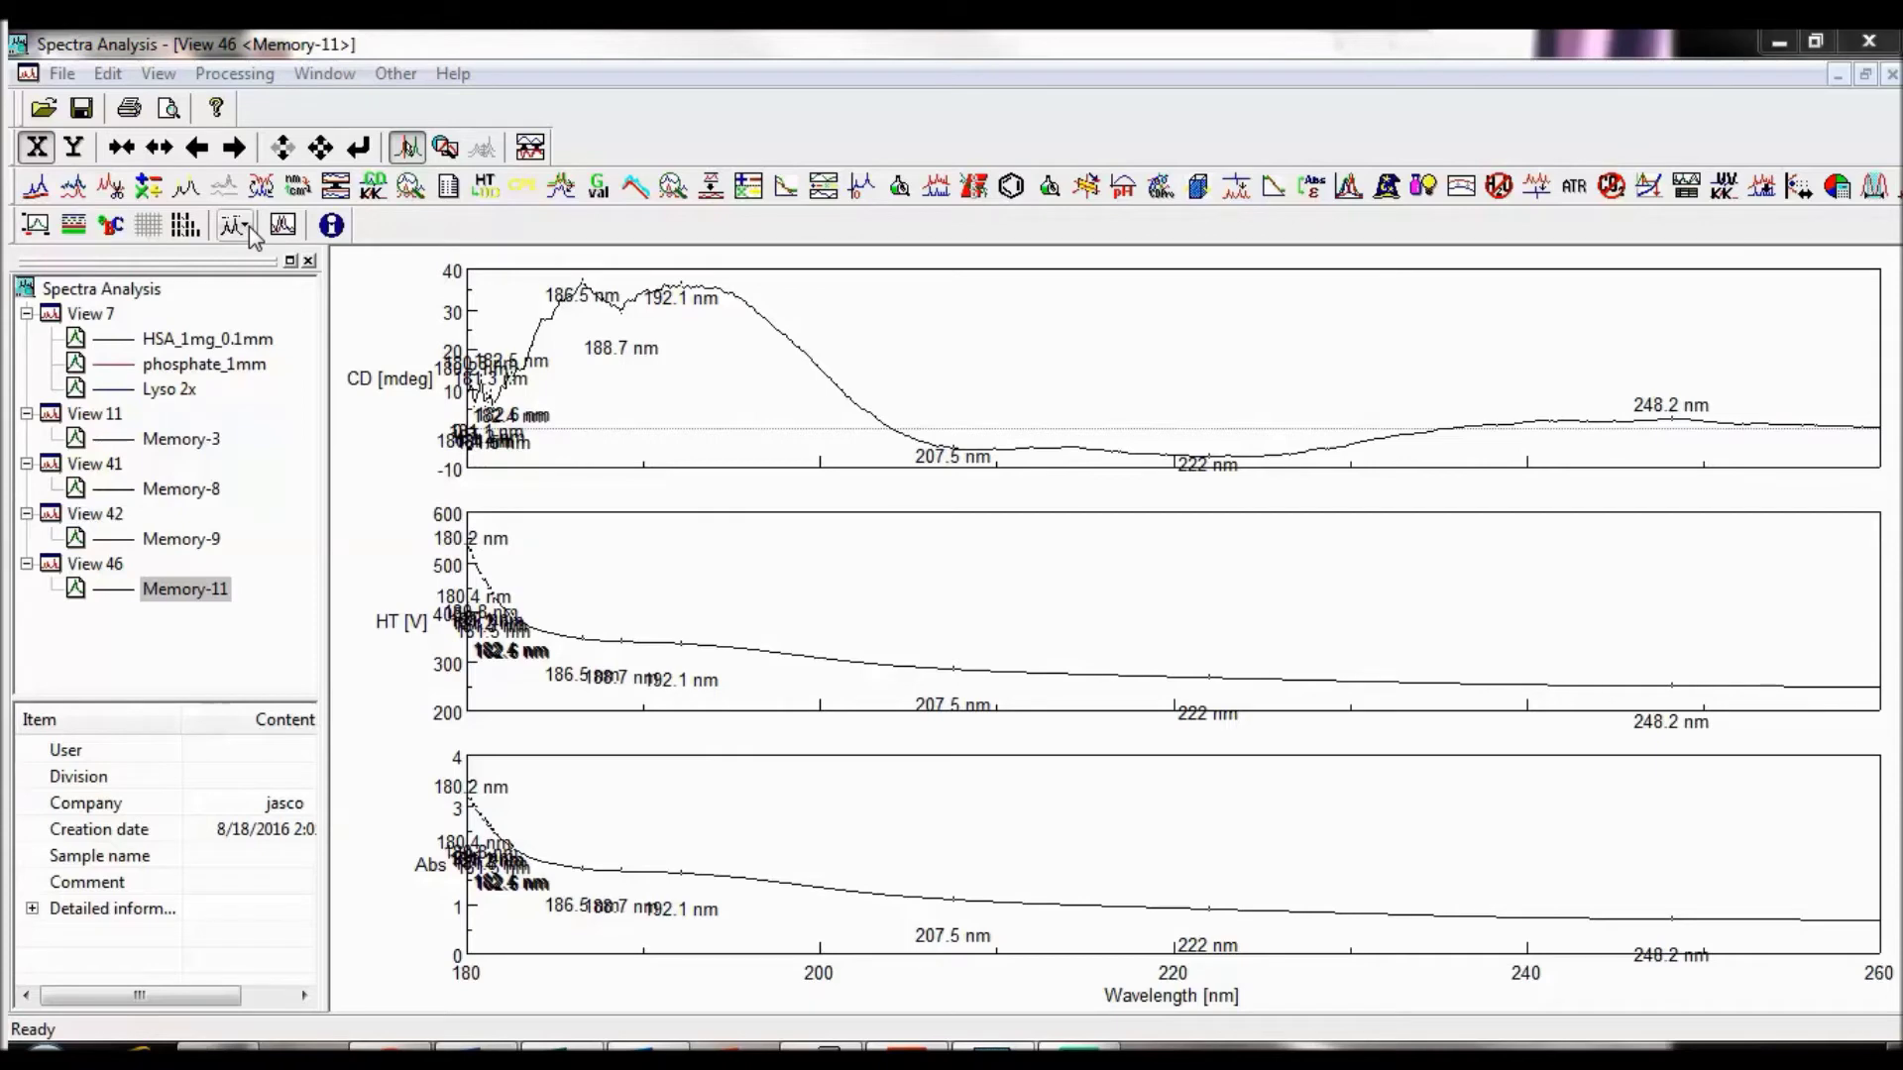
left_click(174, 76)
mouse_move(346, 553)
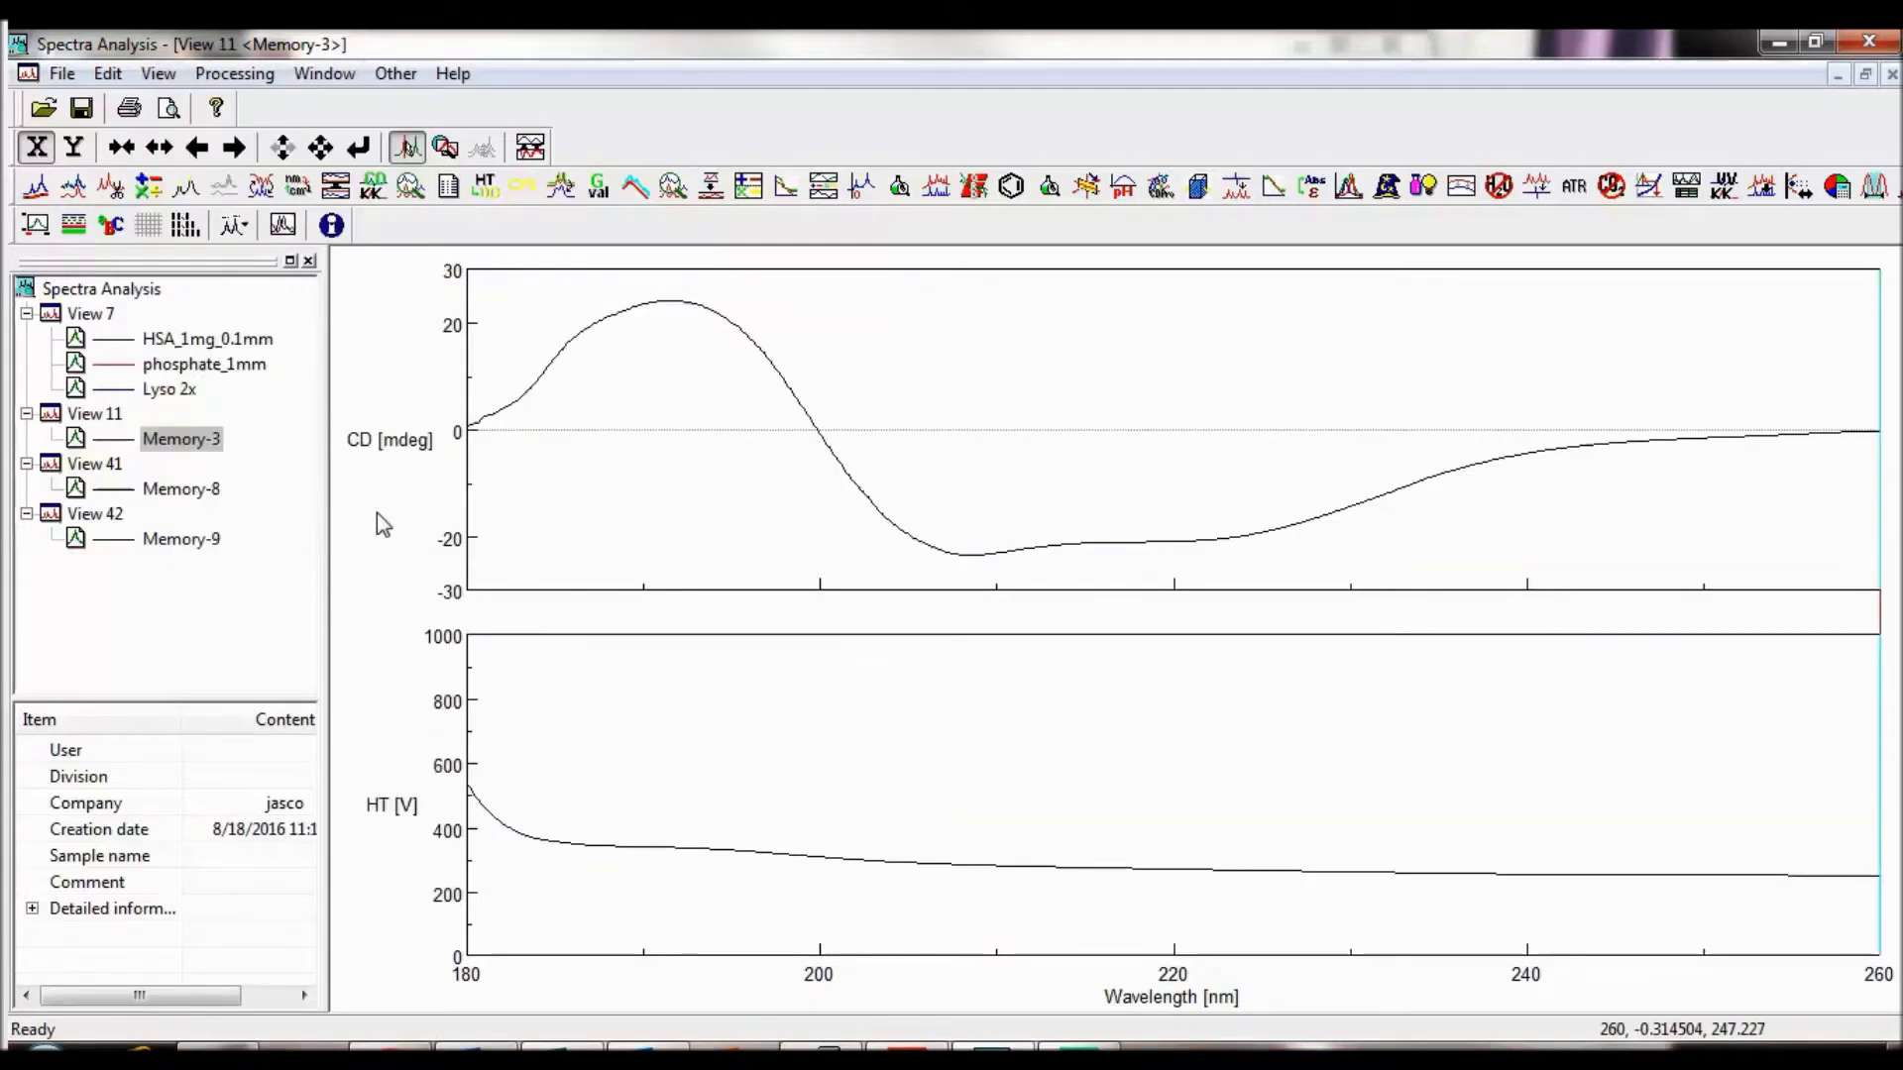
Convert the horizontal units of the Memory-3 spectrum to Wavenumber (cm-1)
left_click(234, 74)
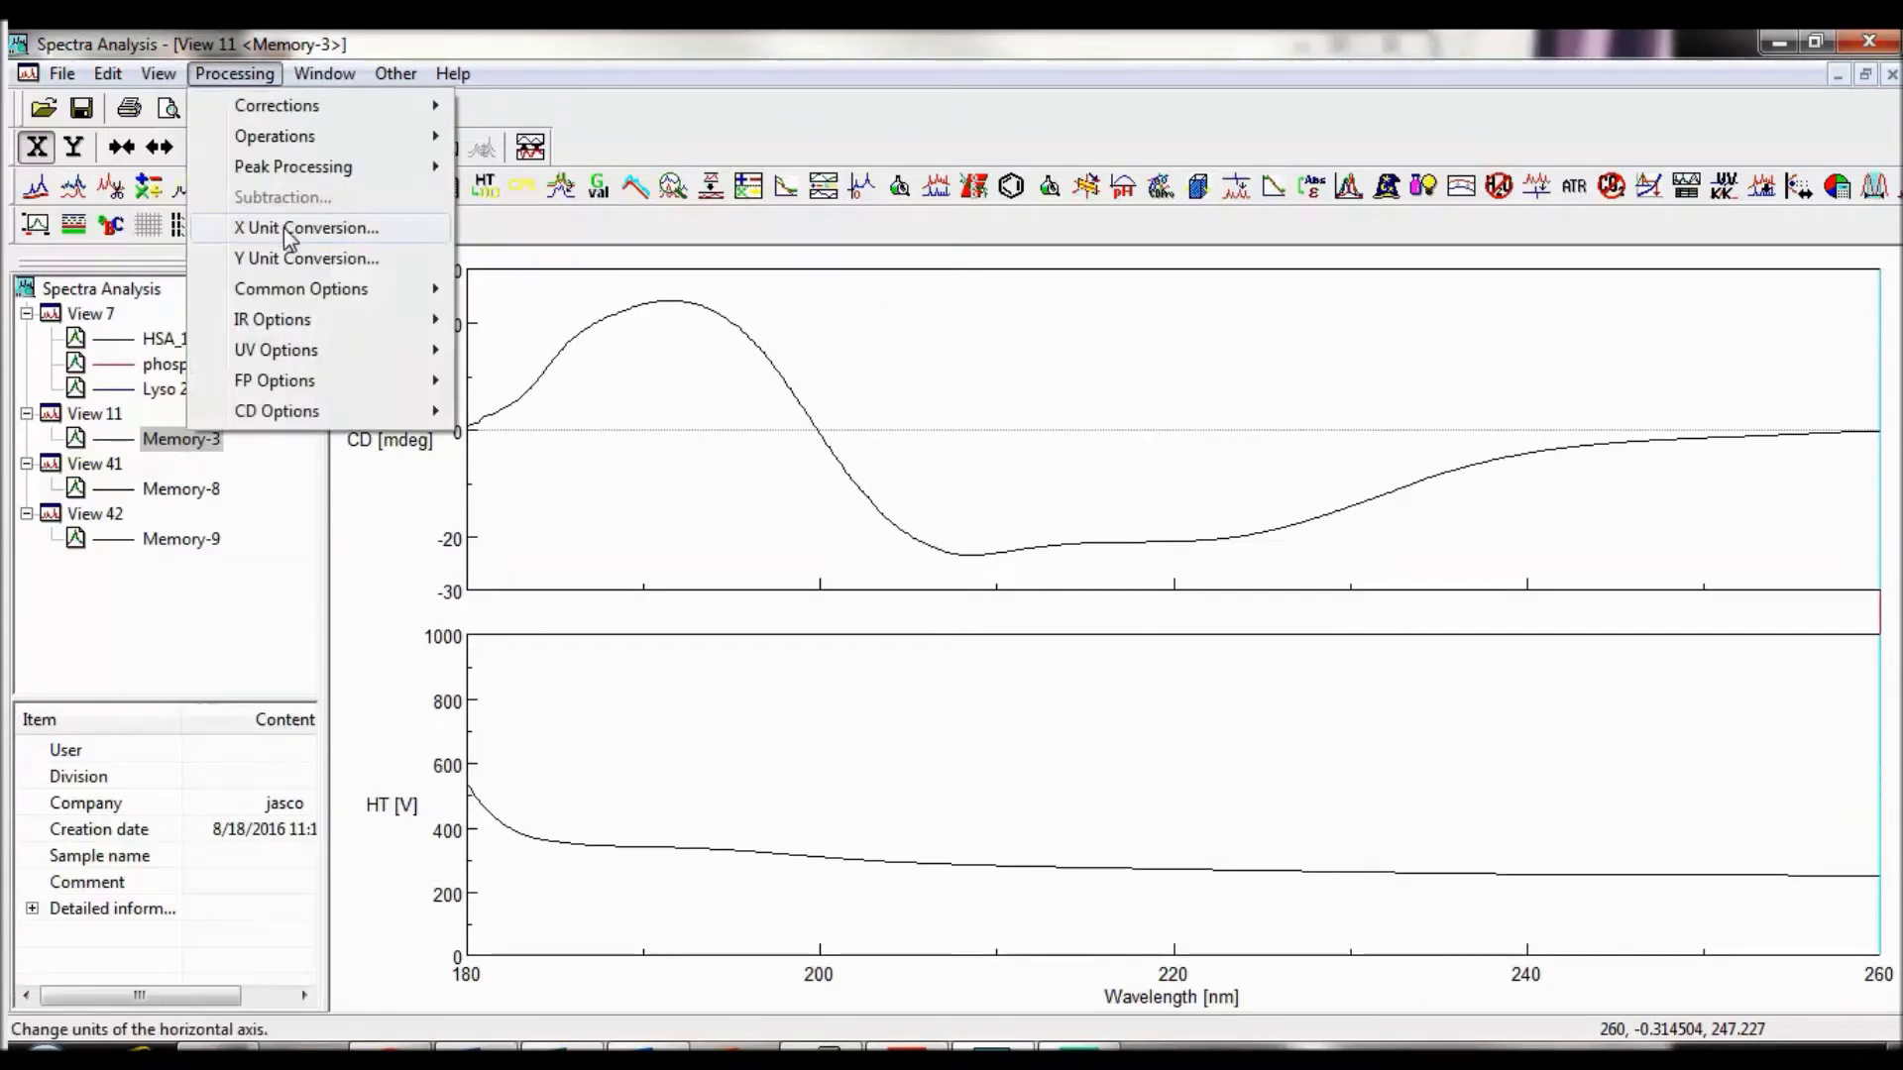
left_click(288, 230)
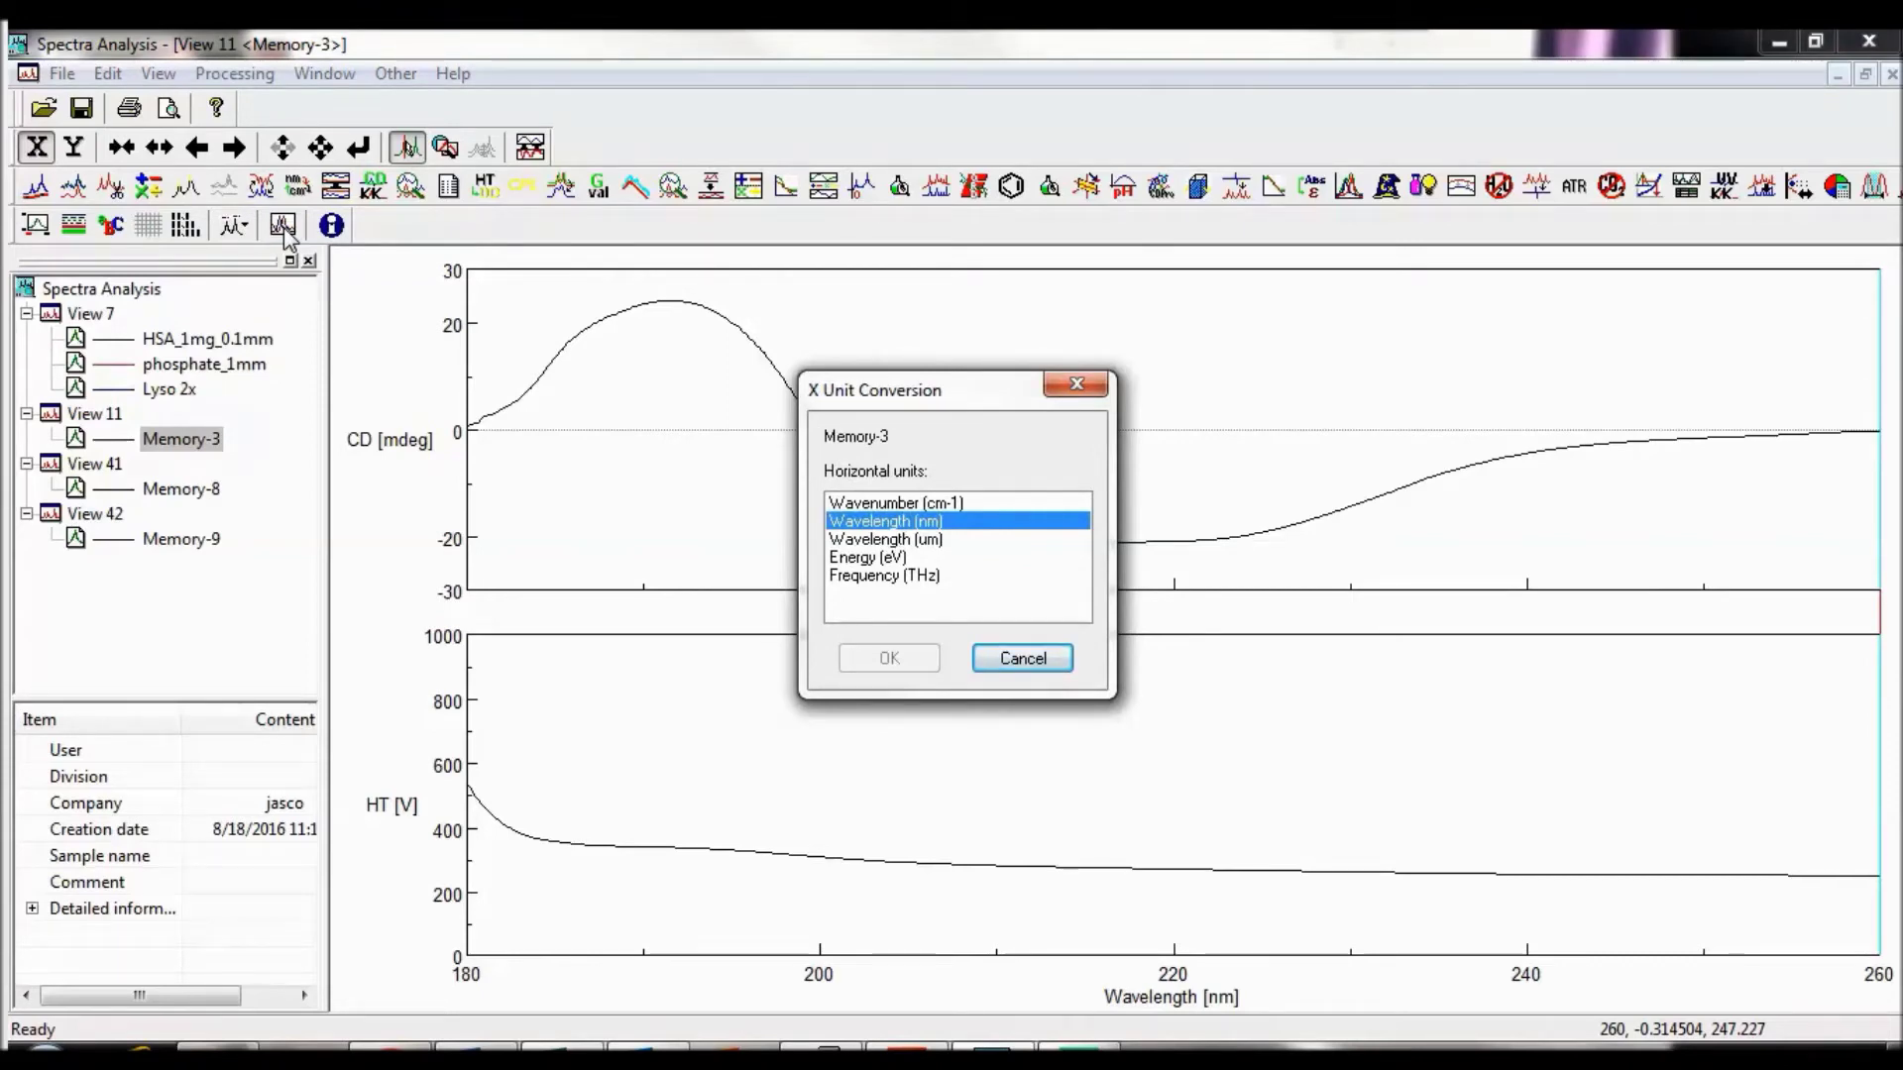
left_click(918, 504)
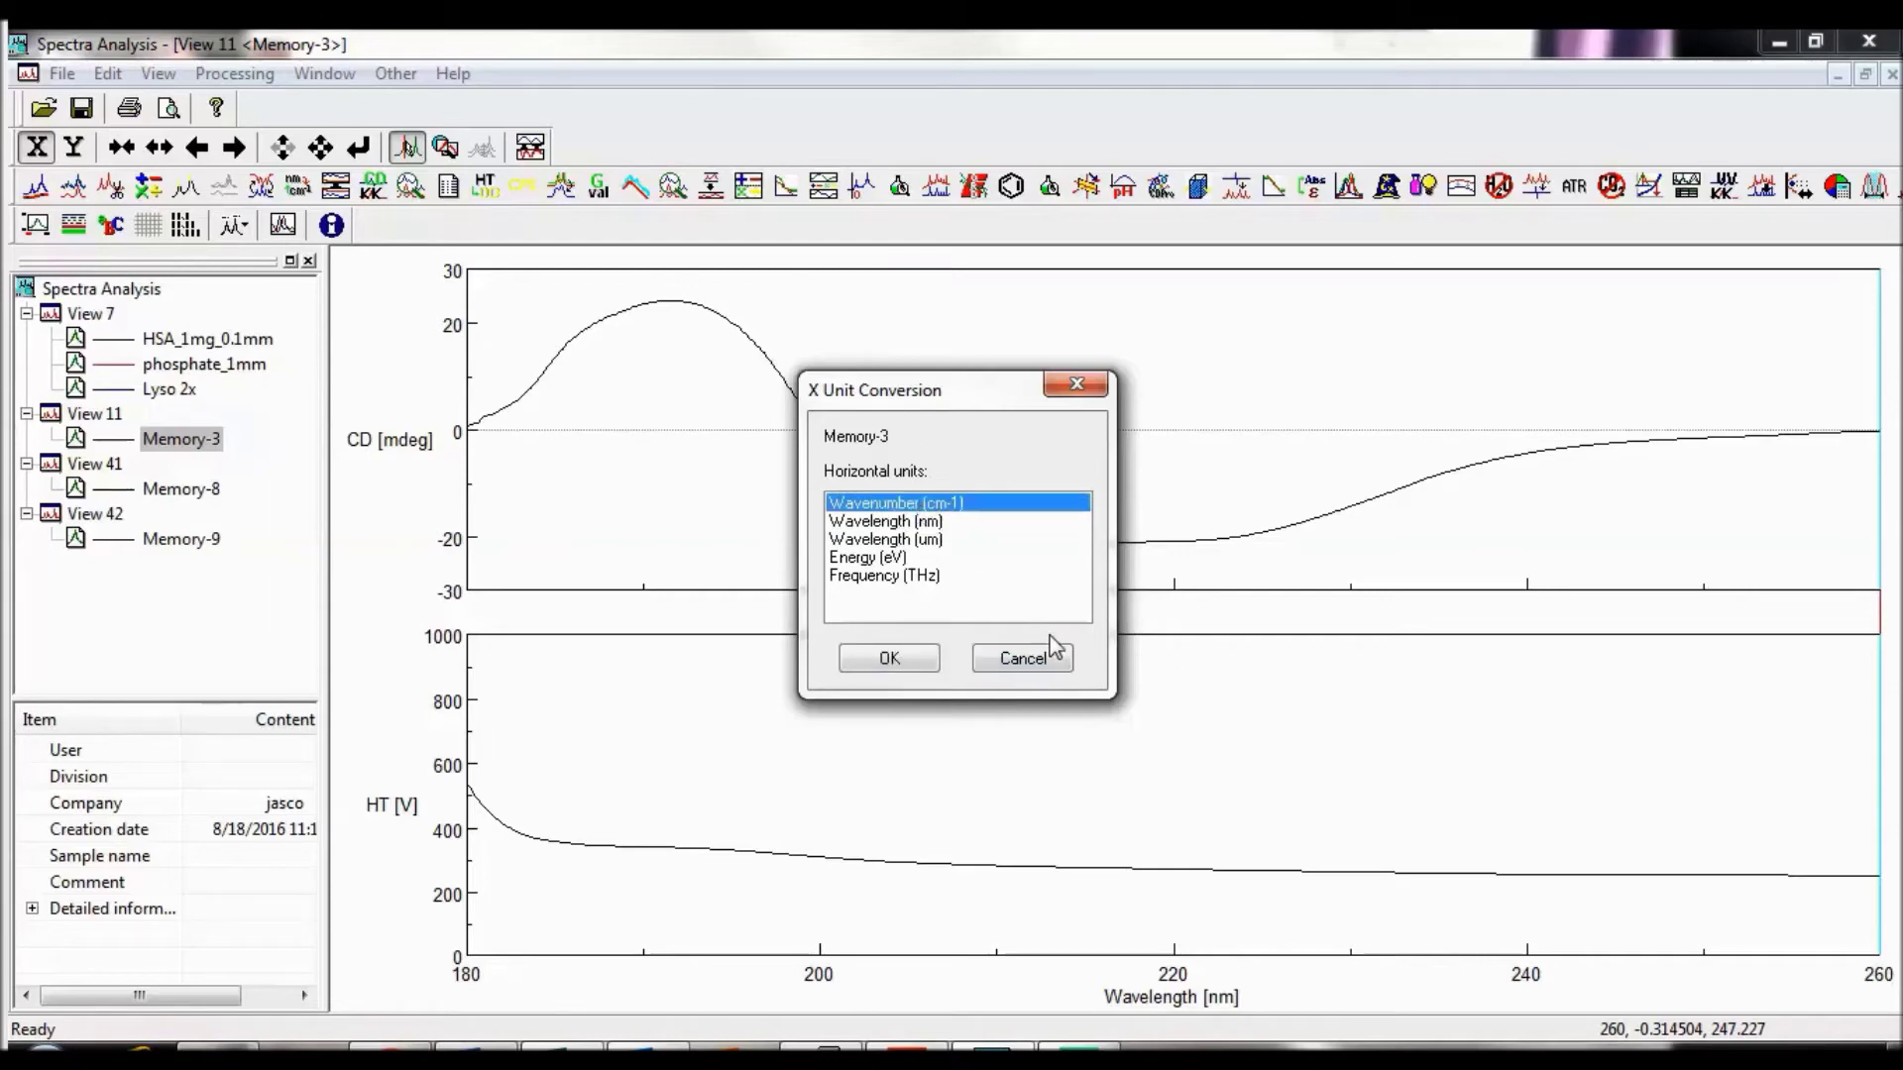
left_click(906, 661)
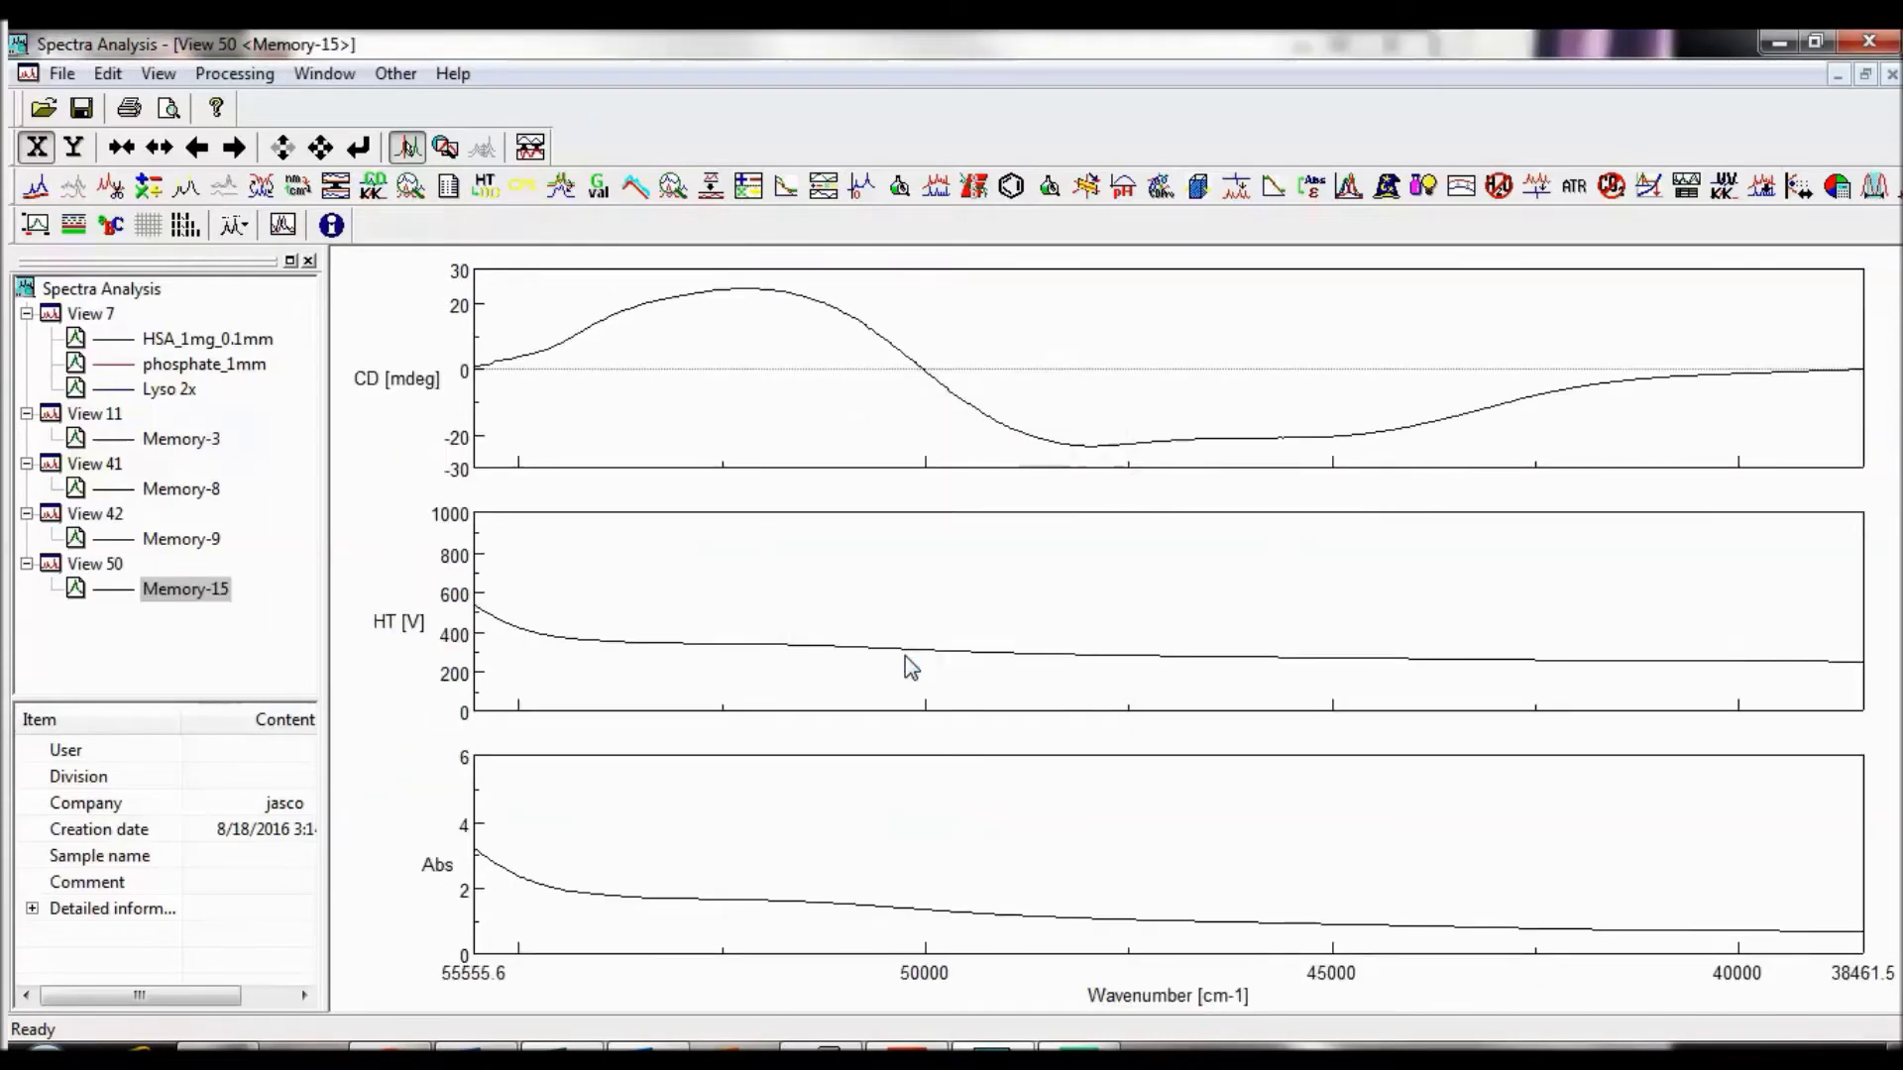
Extract channel 2 (HT) of Memory-15 as a separate spectrum with Channel Conversion and close the result without saving
left_click(245, 78)
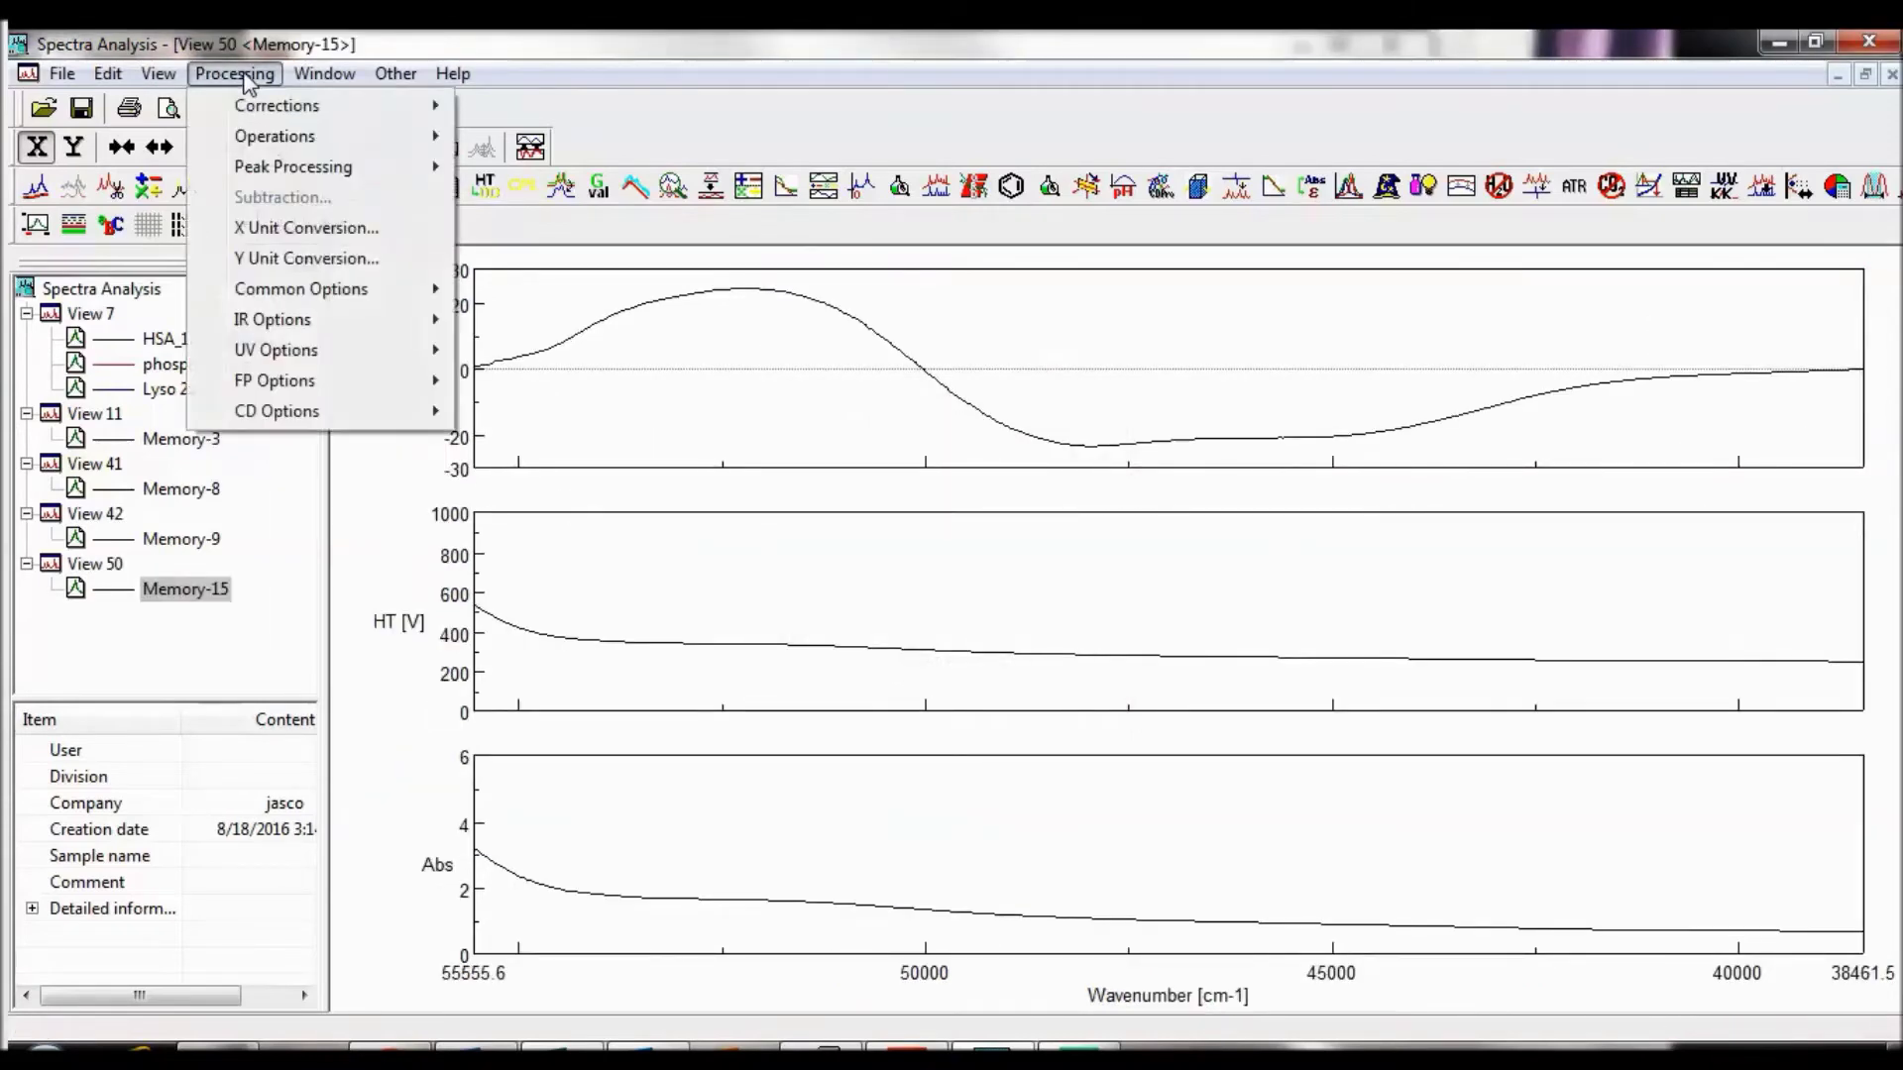
mouse_move(317, 292)
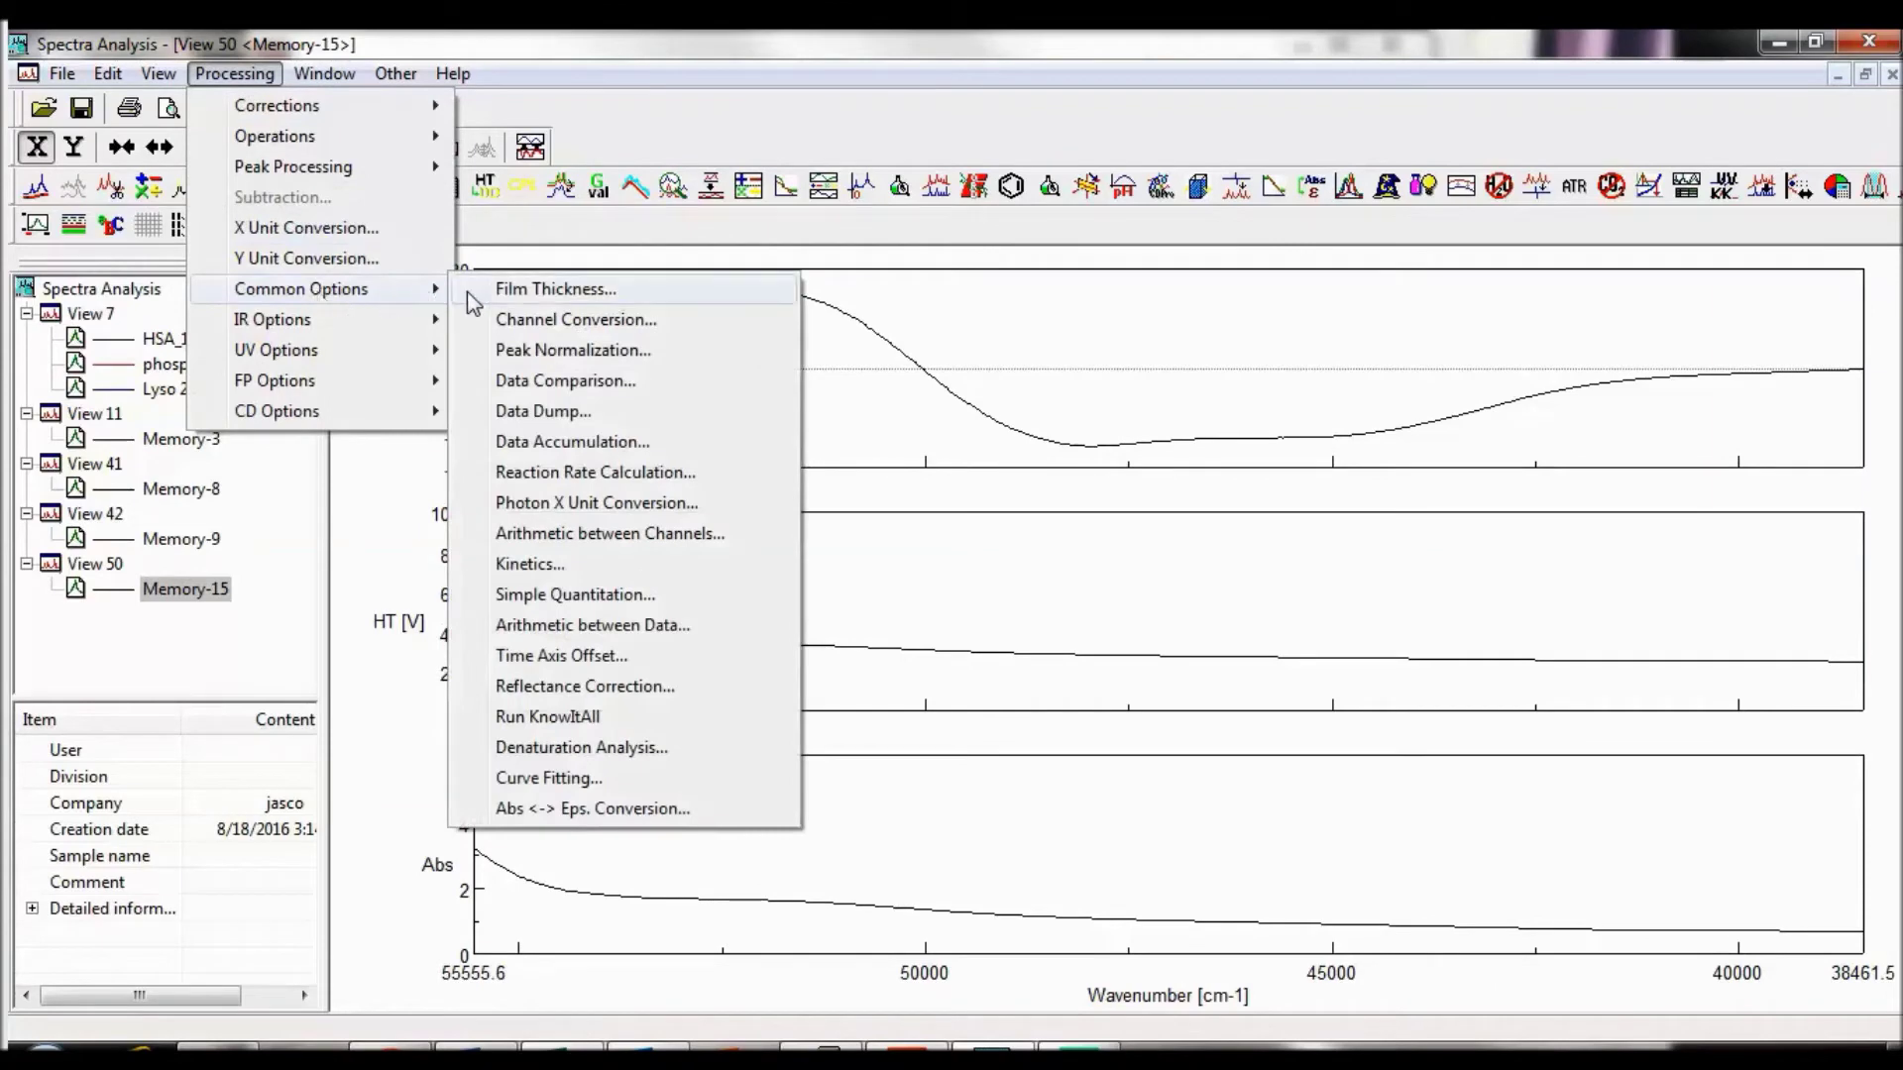
left_click(536, 322)
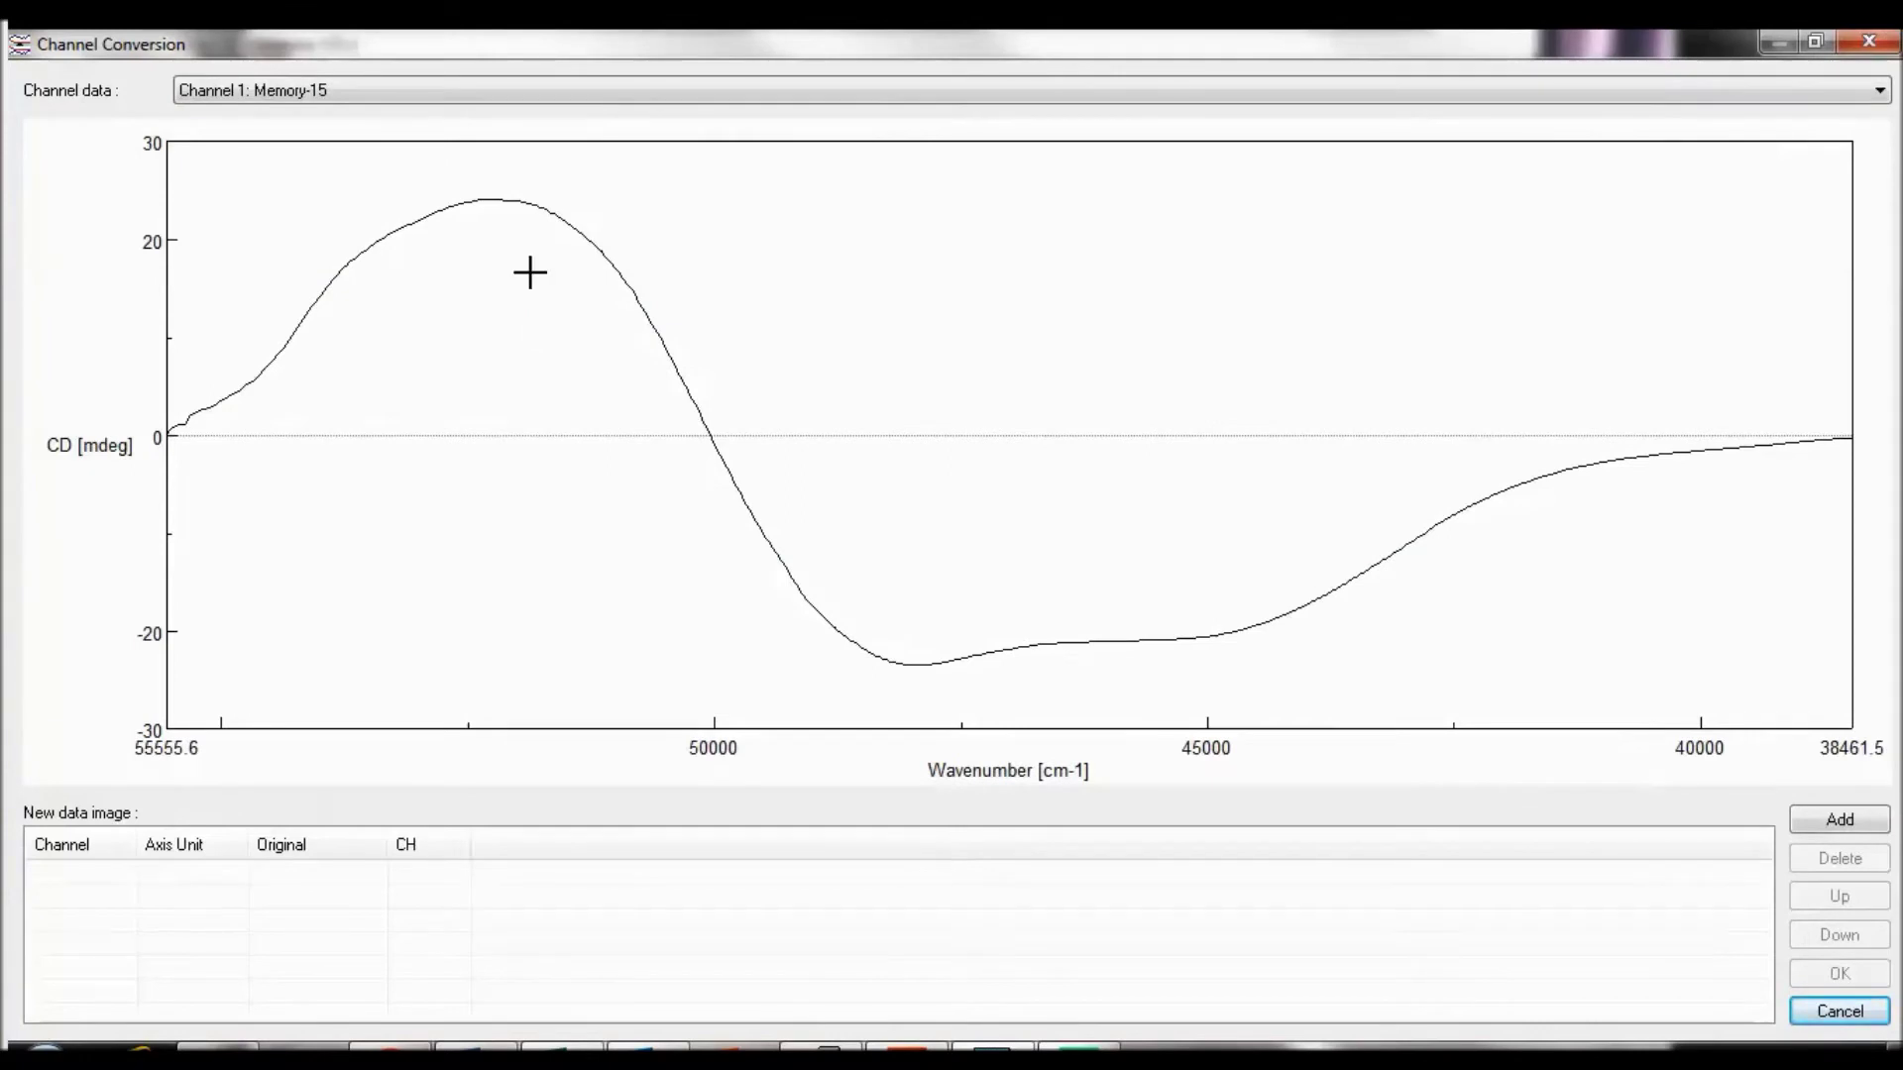
left_click(585, 107)
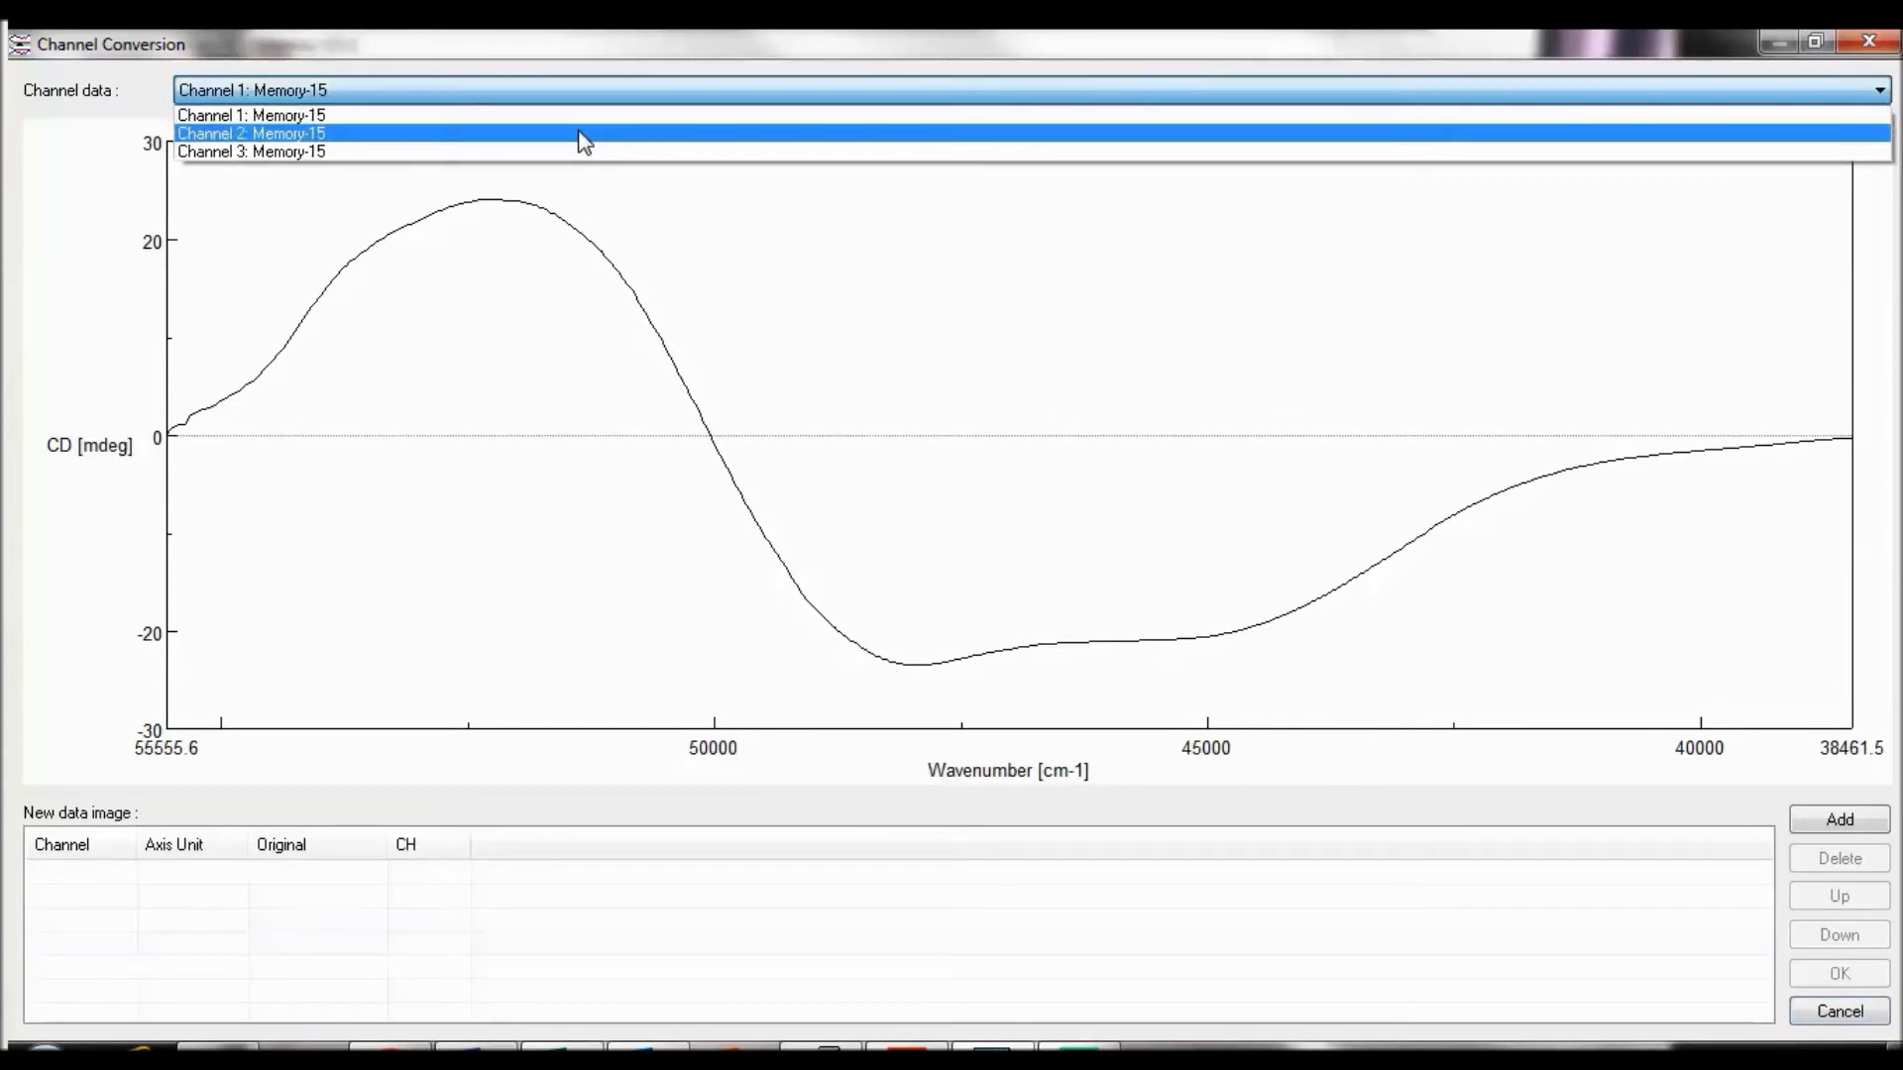
left_click(585, 134)
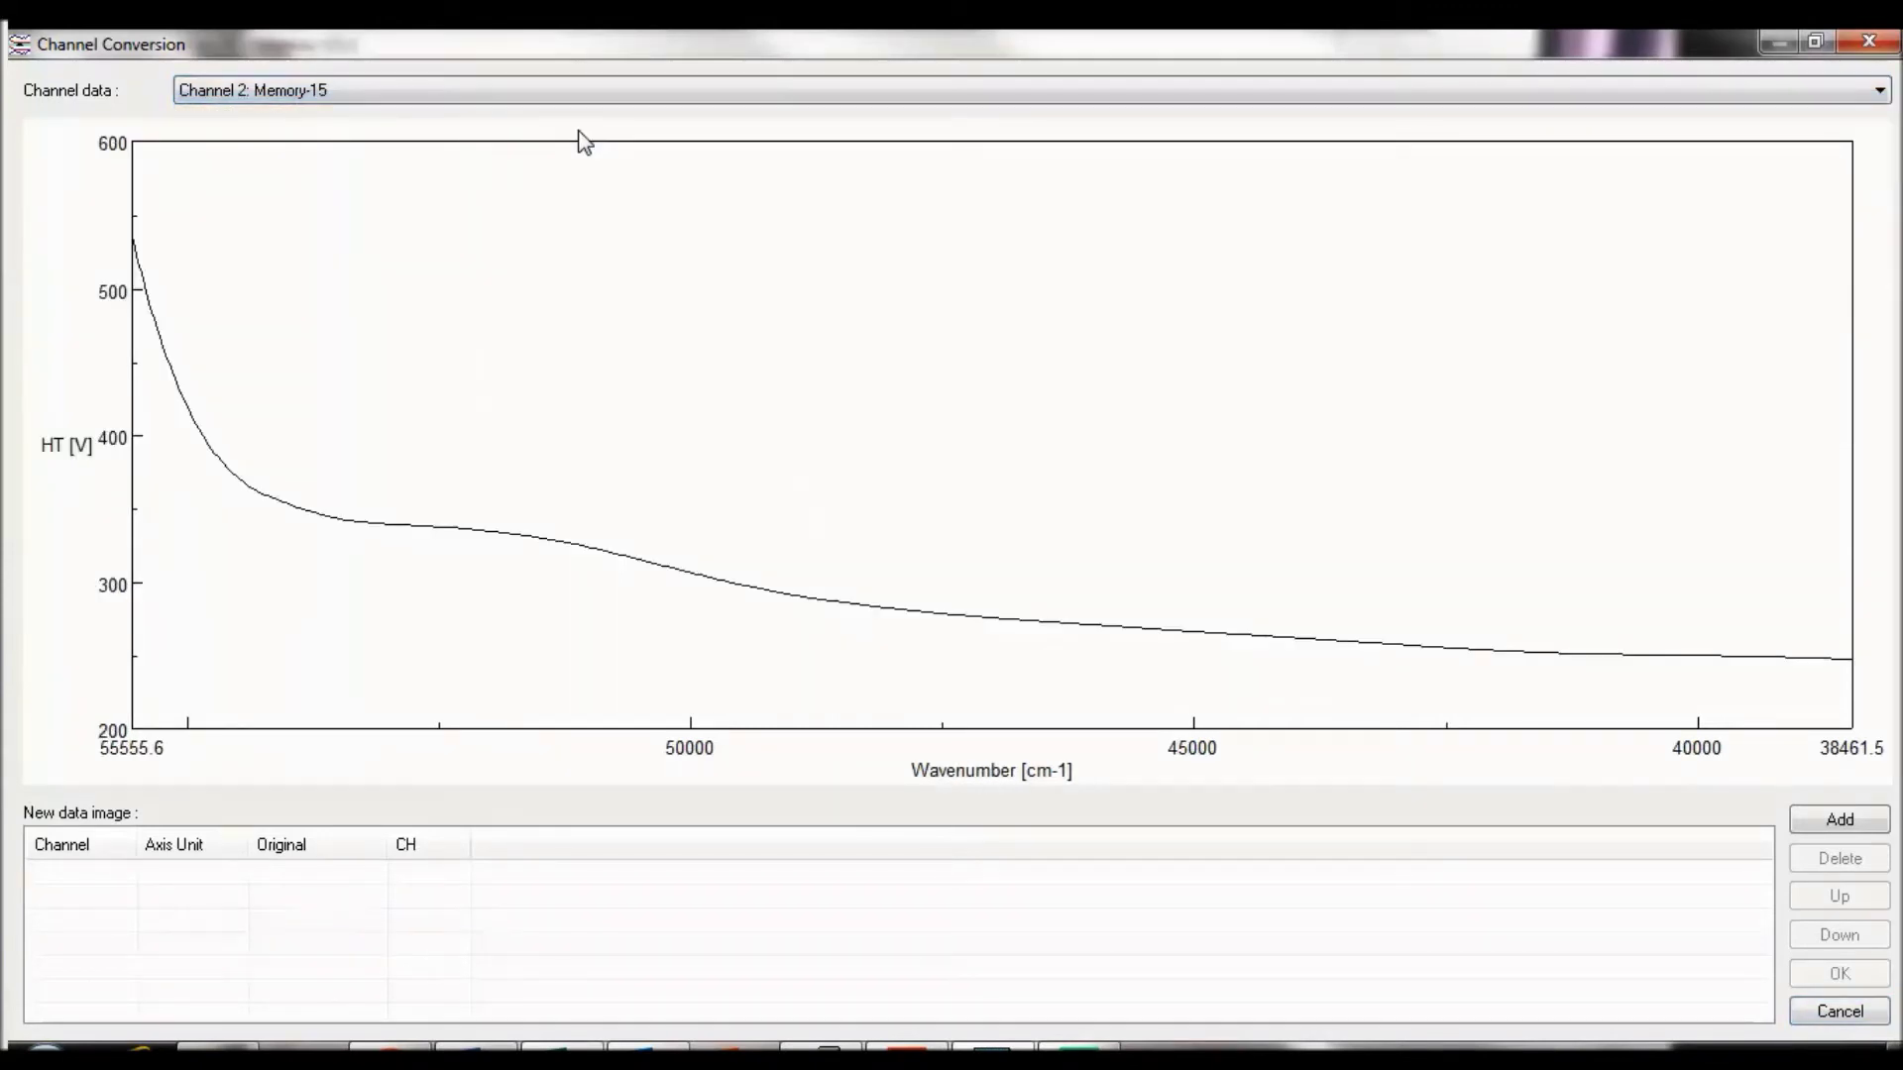
left_click(1878, 820)
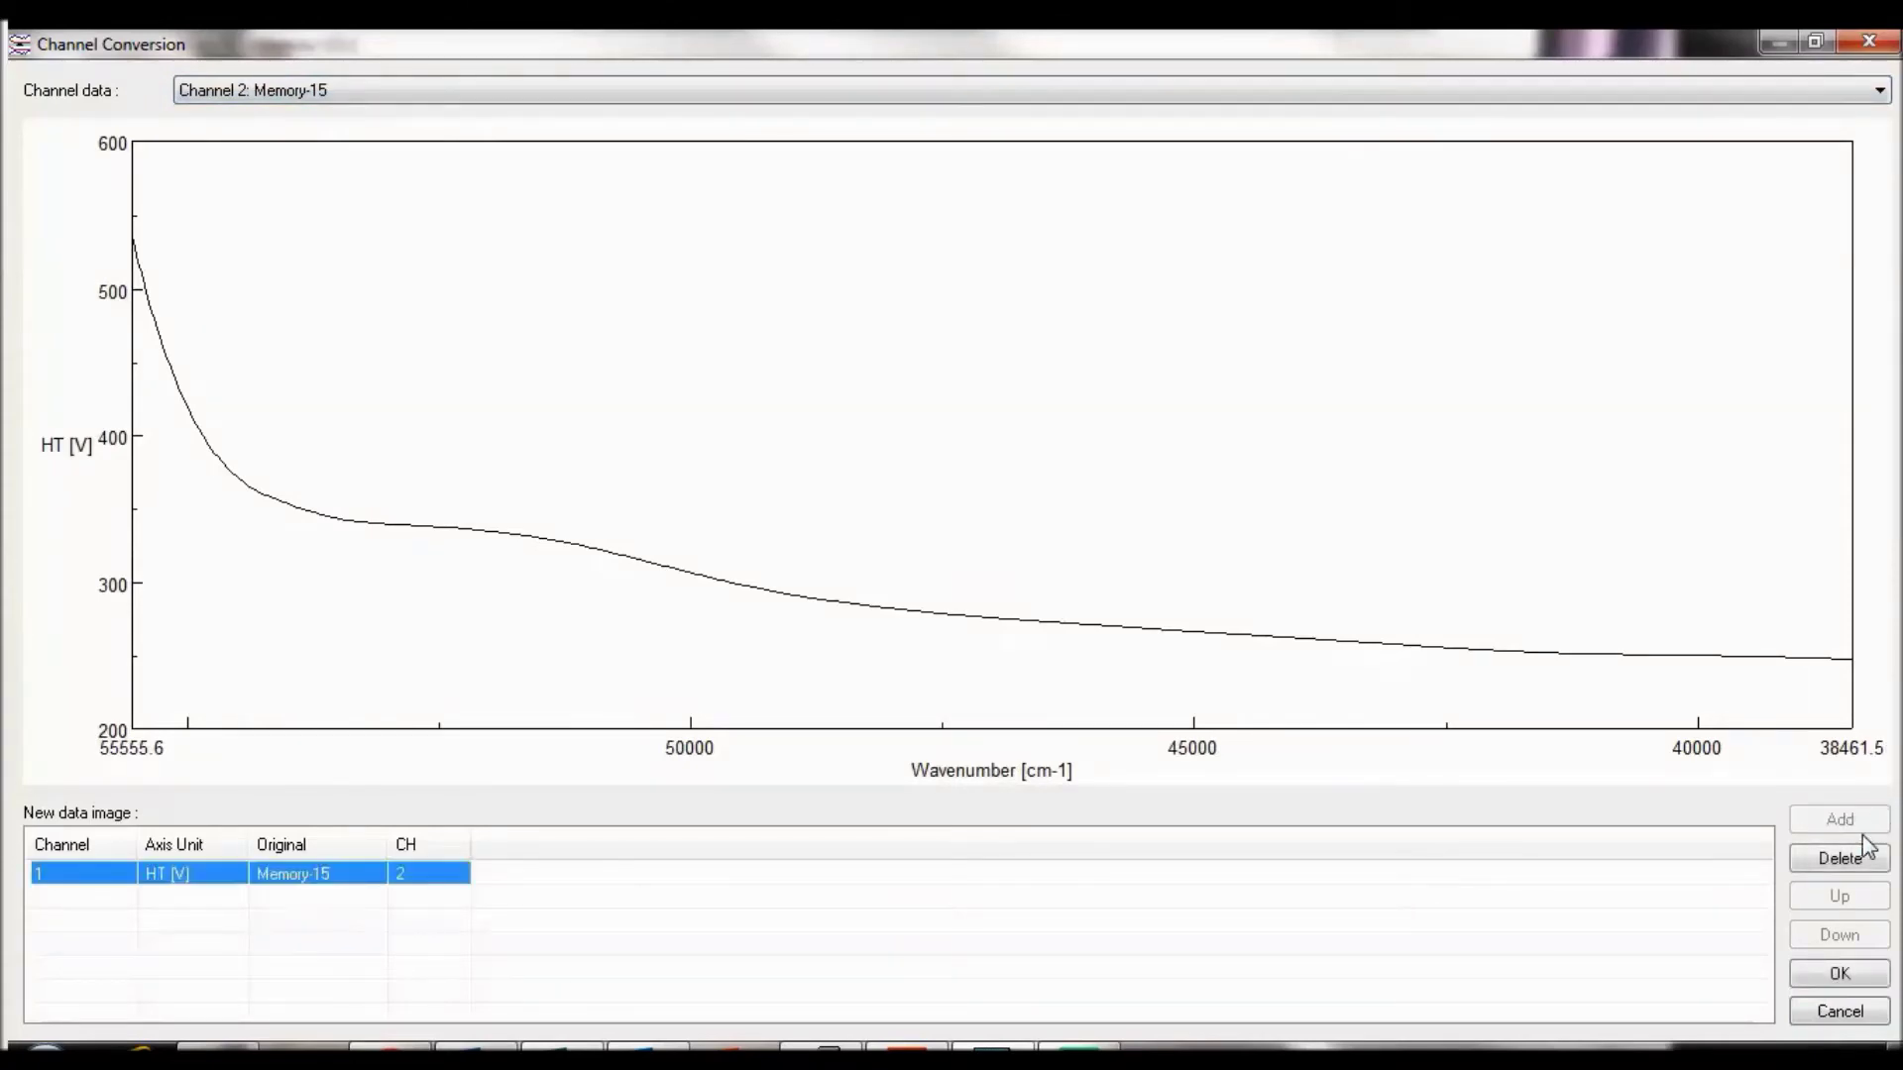
left_click(1841, 975)
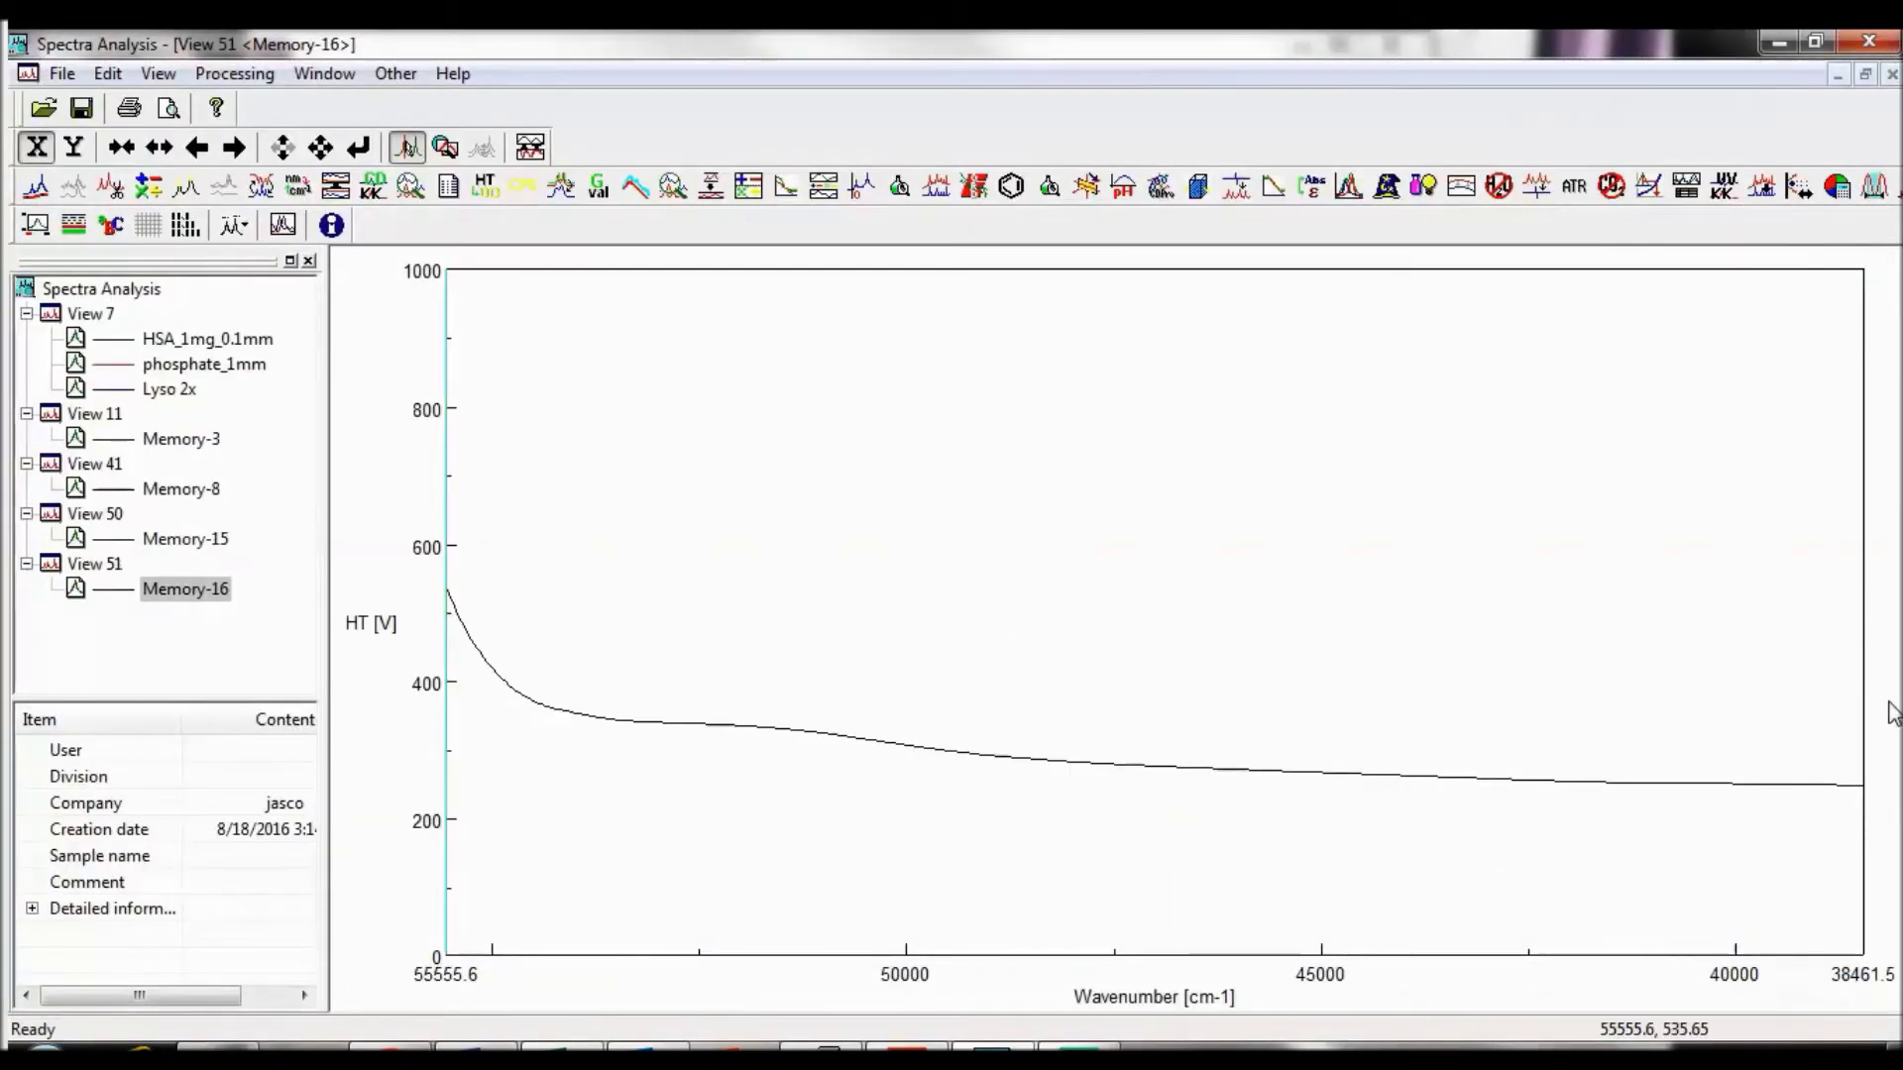
left_click(1891, 74)
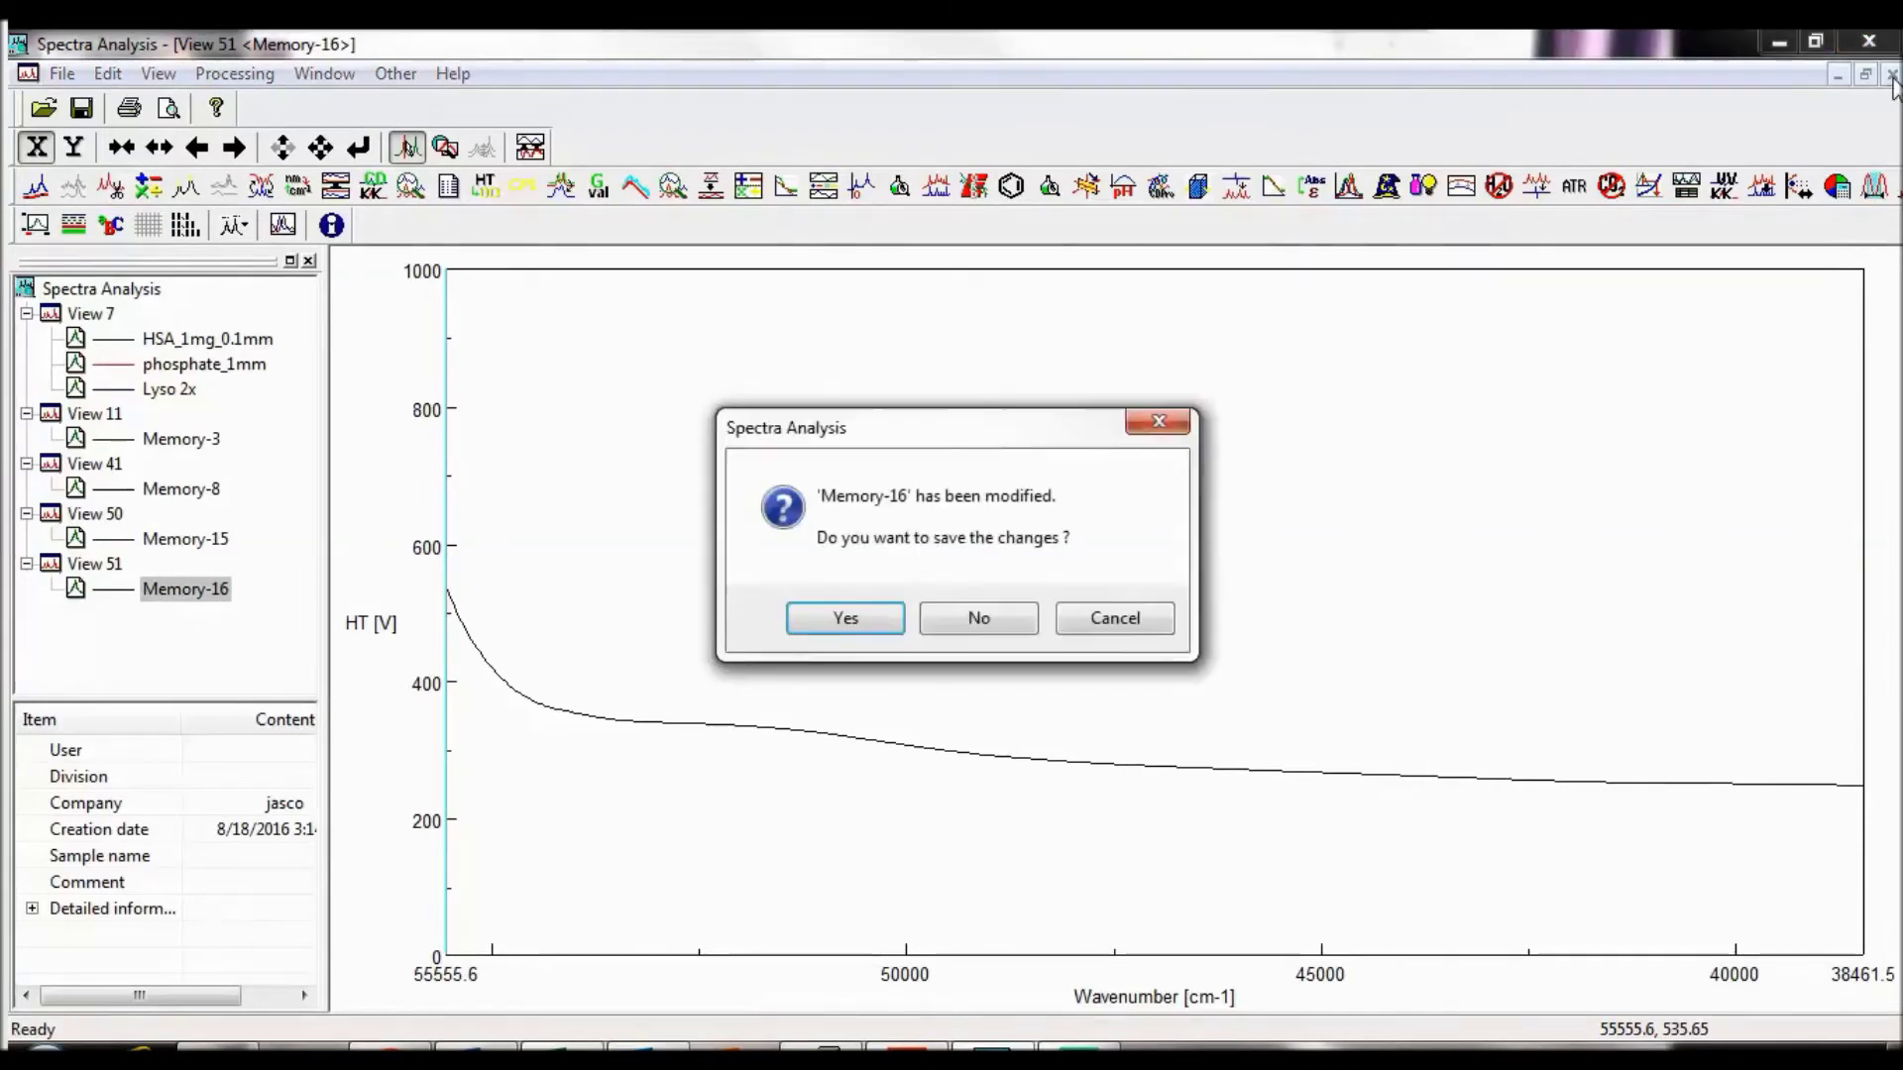
left_click(1007, 614)
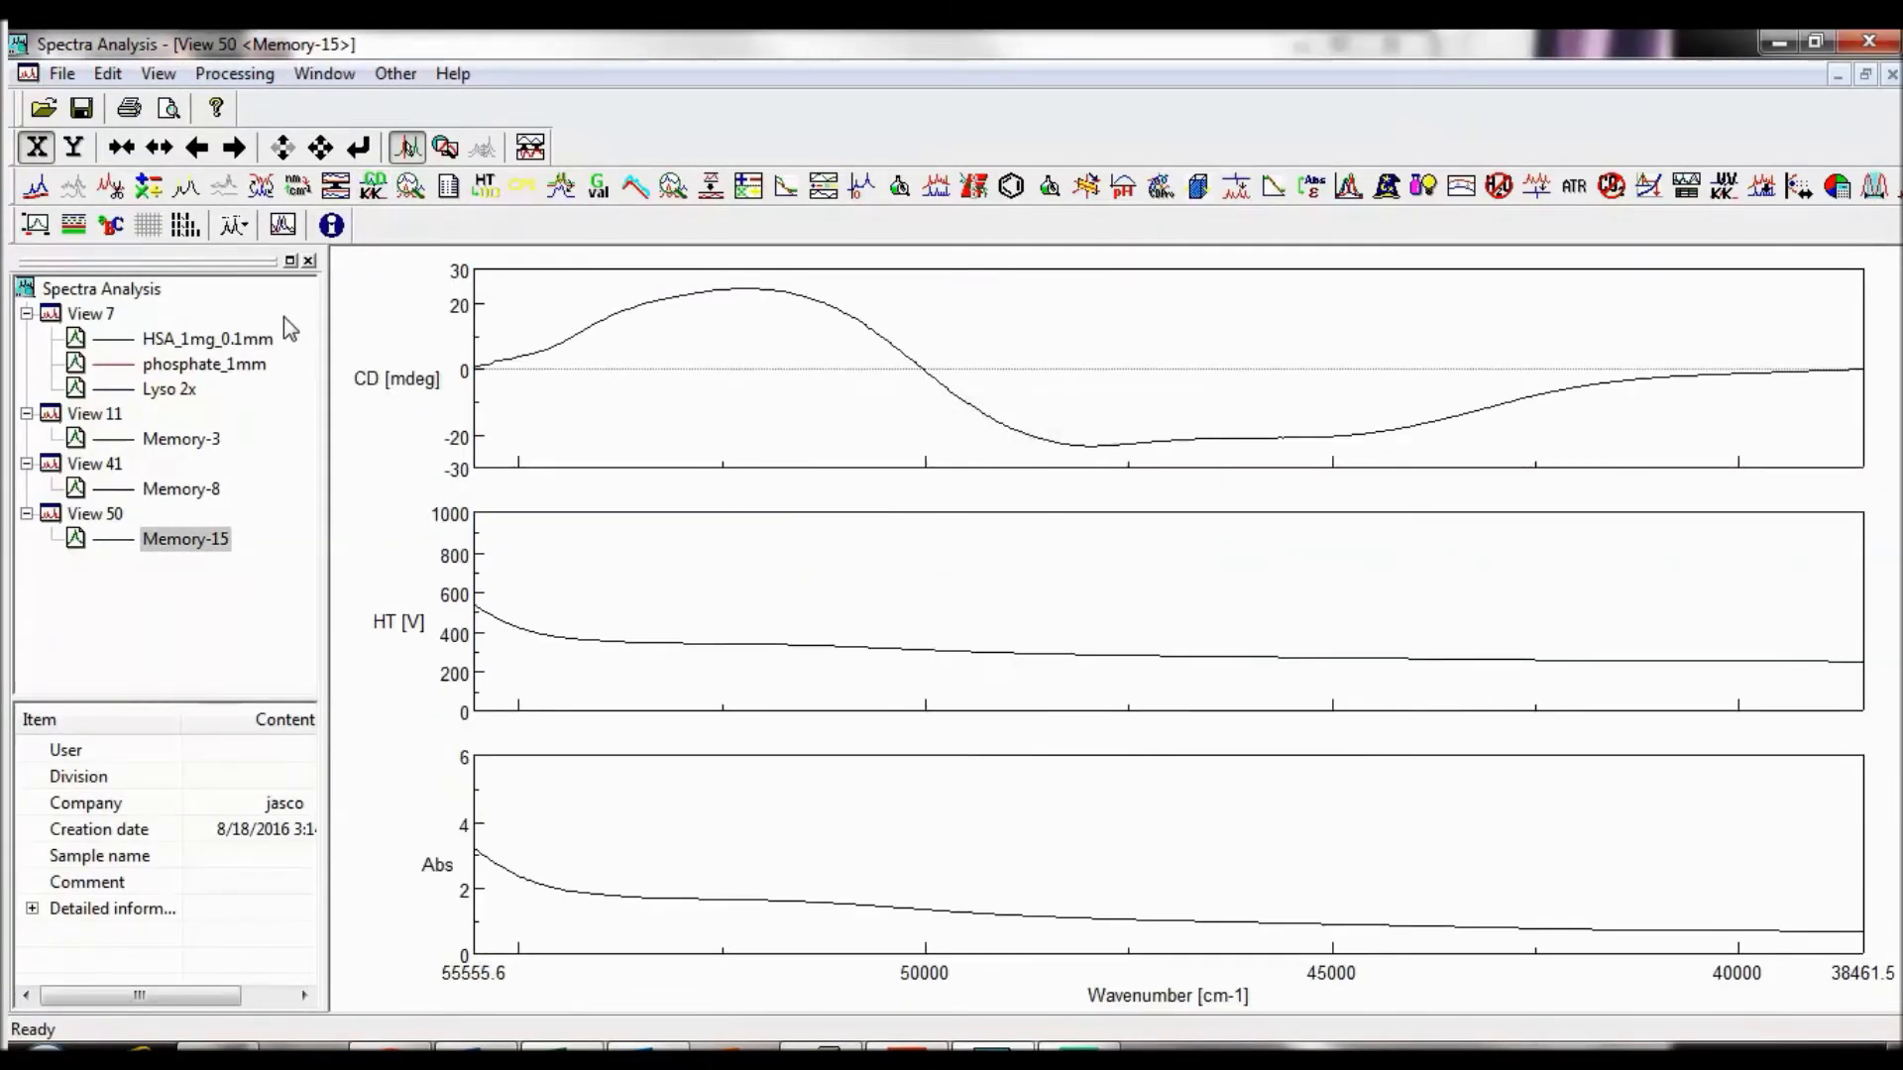
List the Memory-3 data from 180 to 260 nm with Data Dump at thinning 1, and copy the table
left_click(203, 439)
left_click(233, 73)
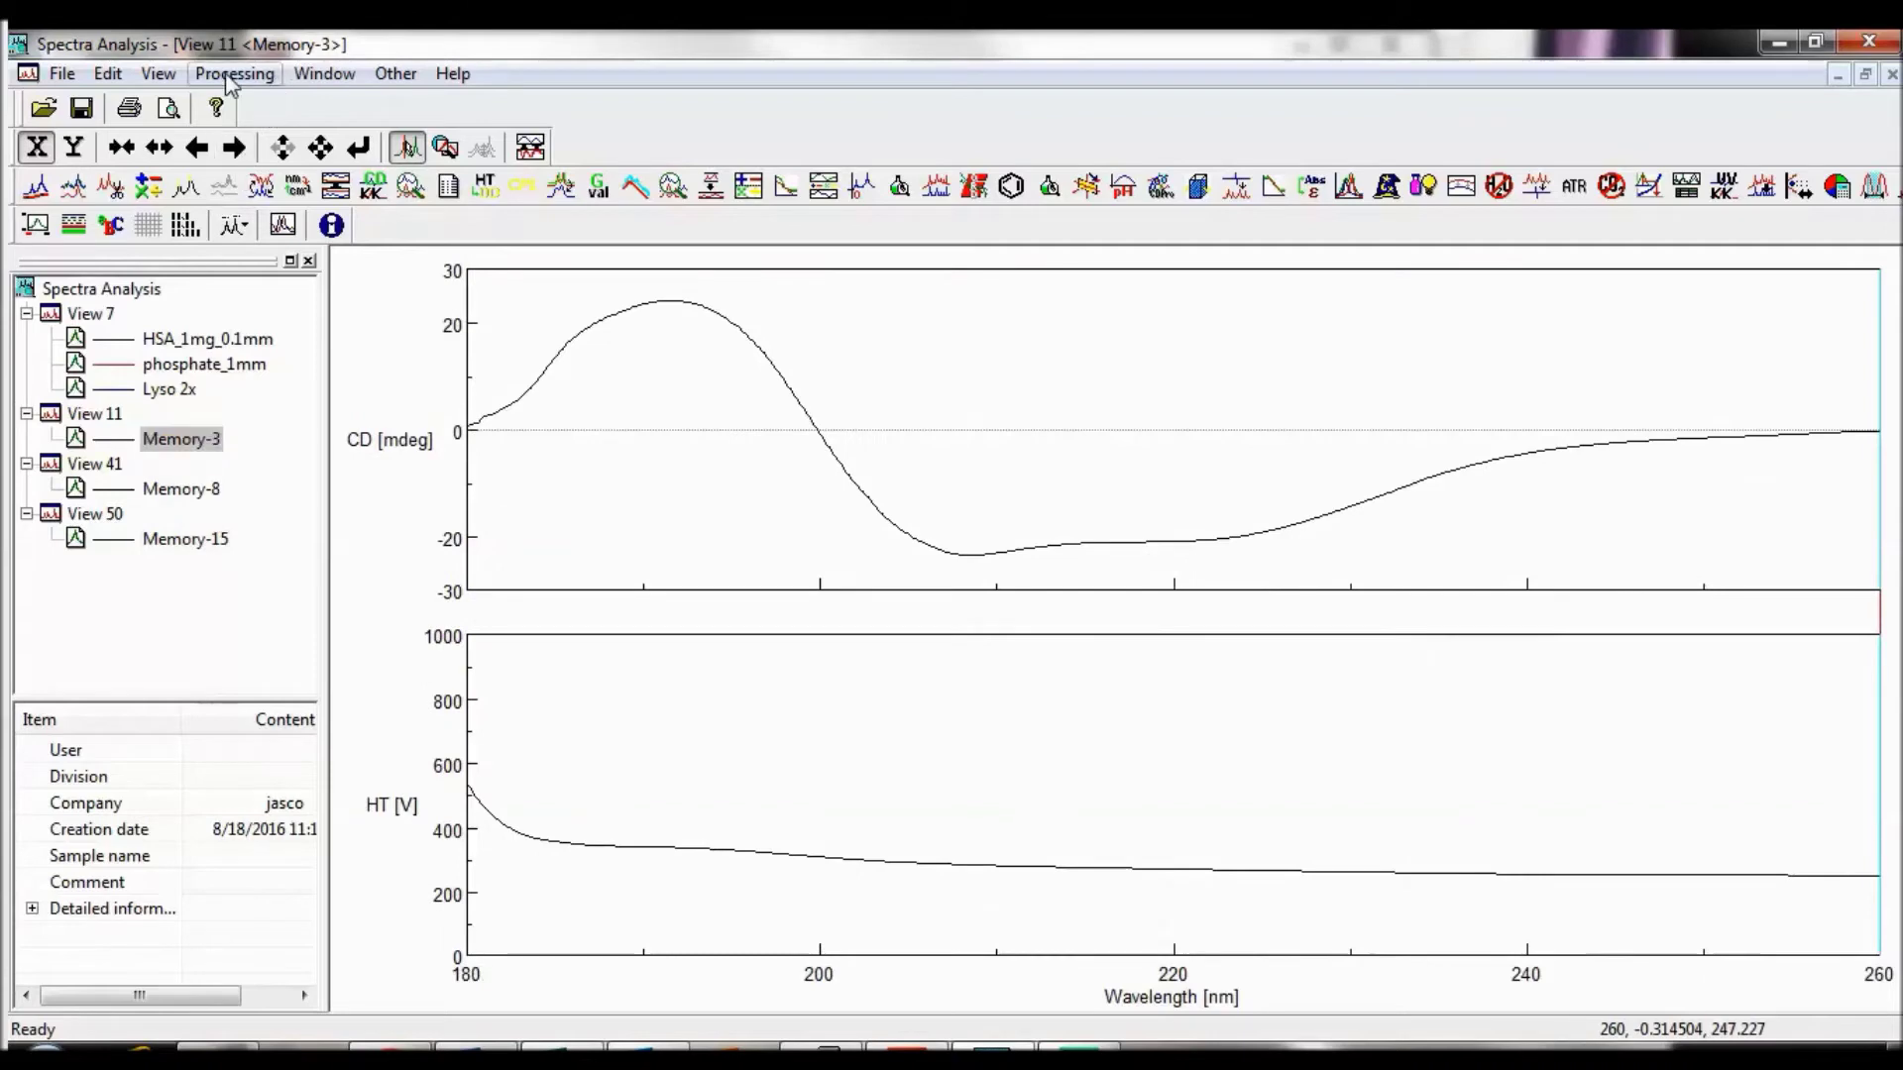
mouse_move(297, 288)
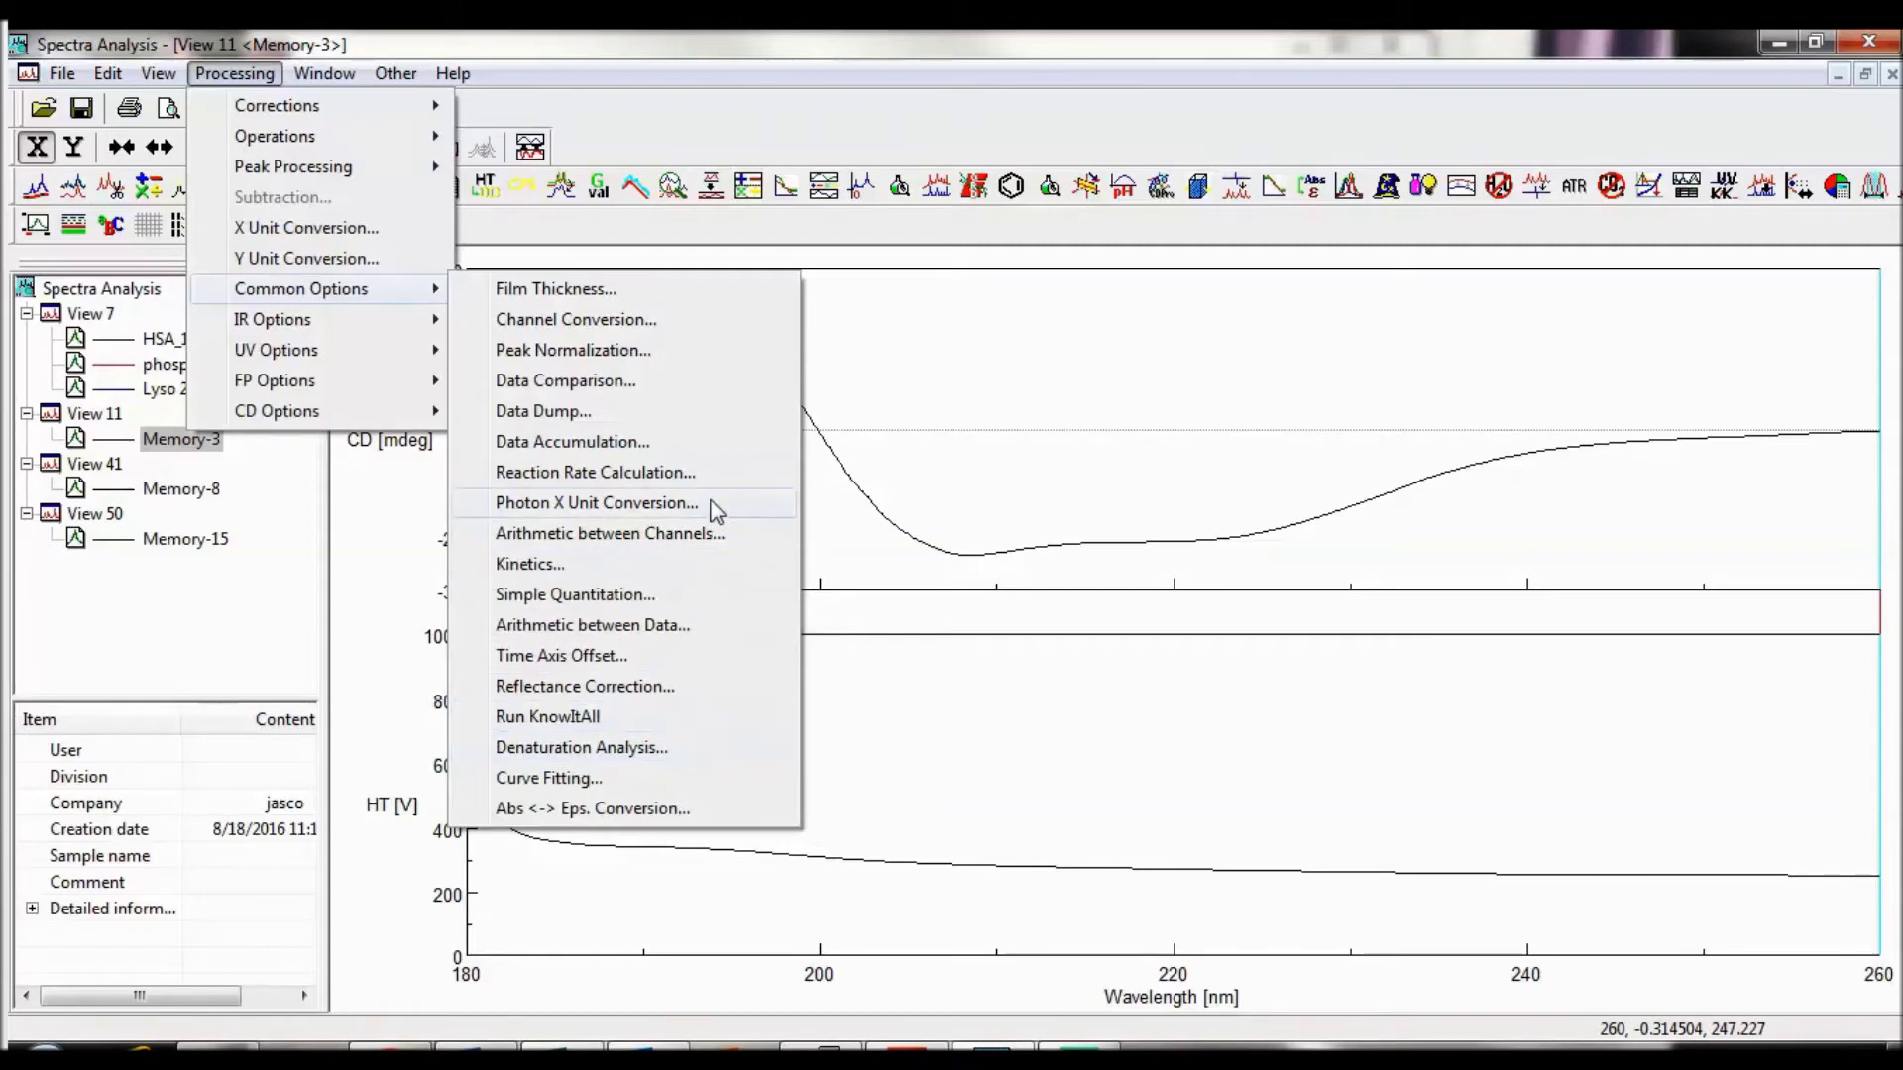
left_click(719, 423)
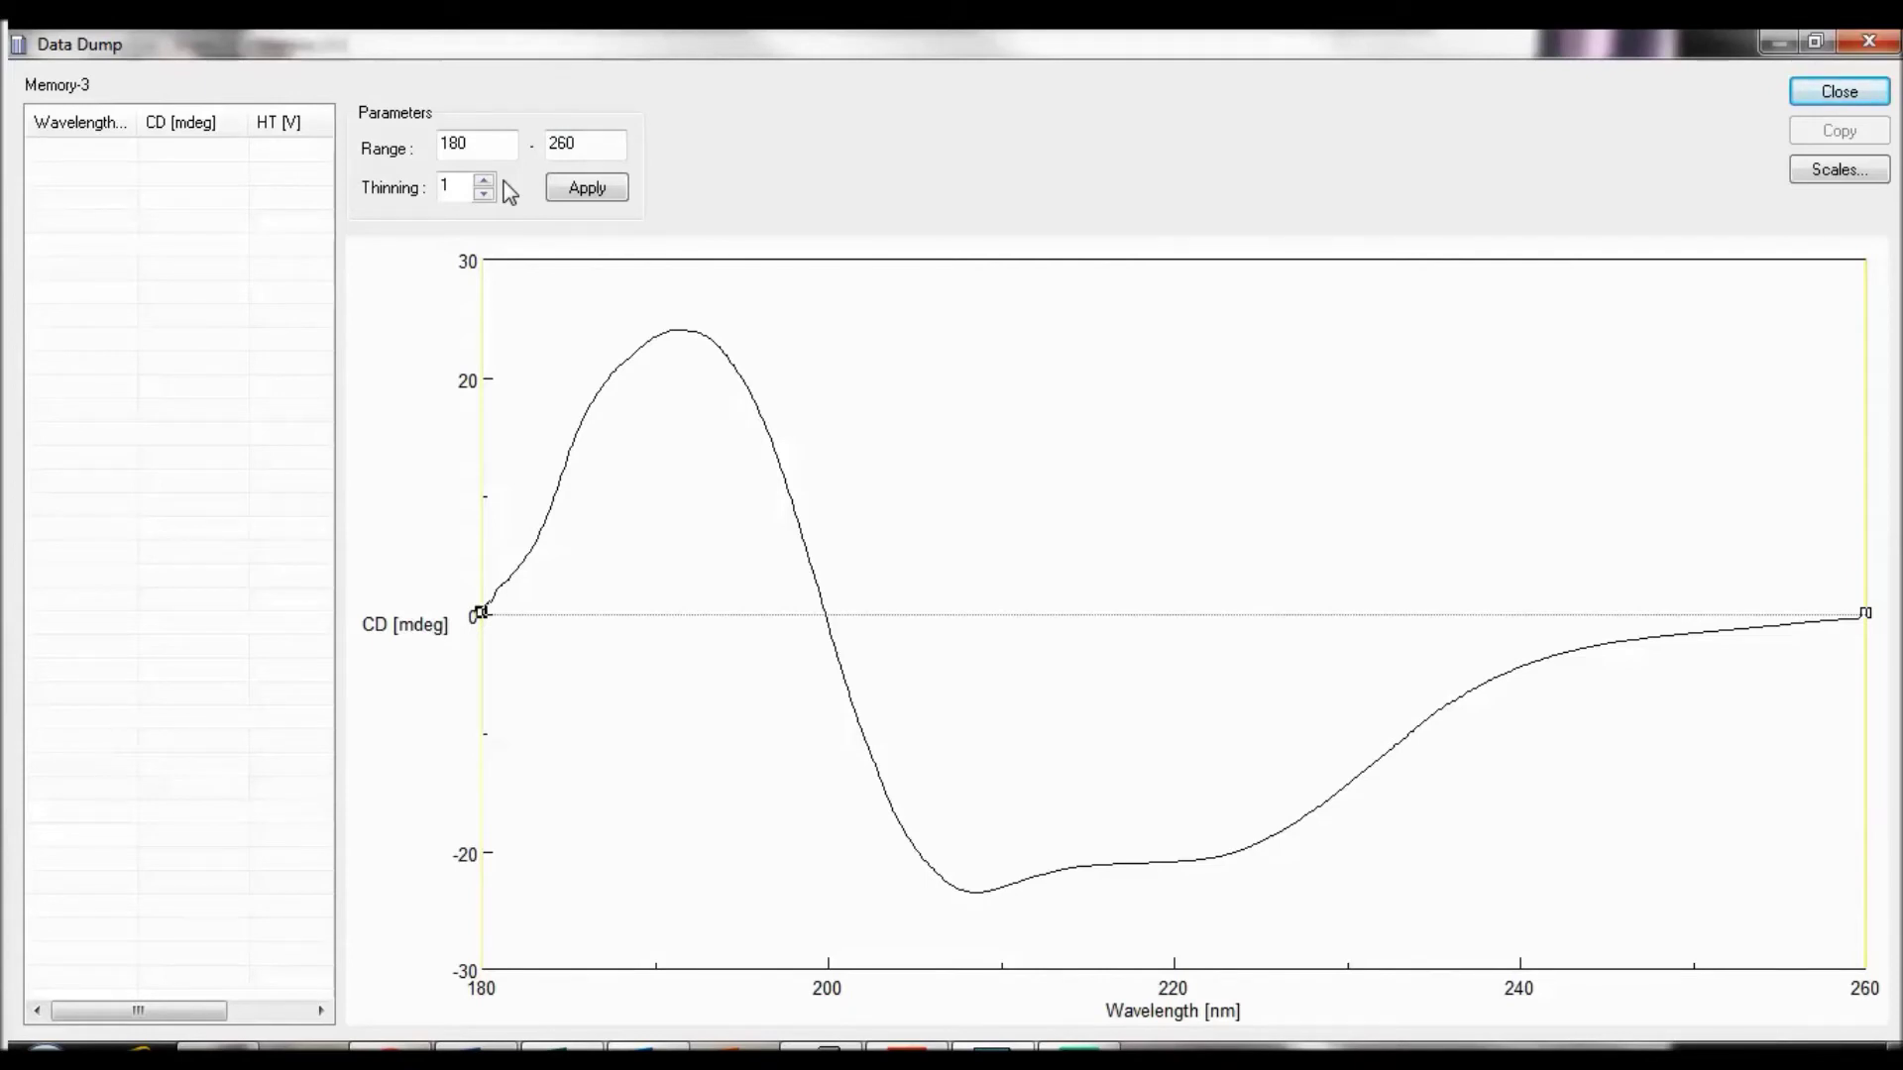
left_click(610, 205)
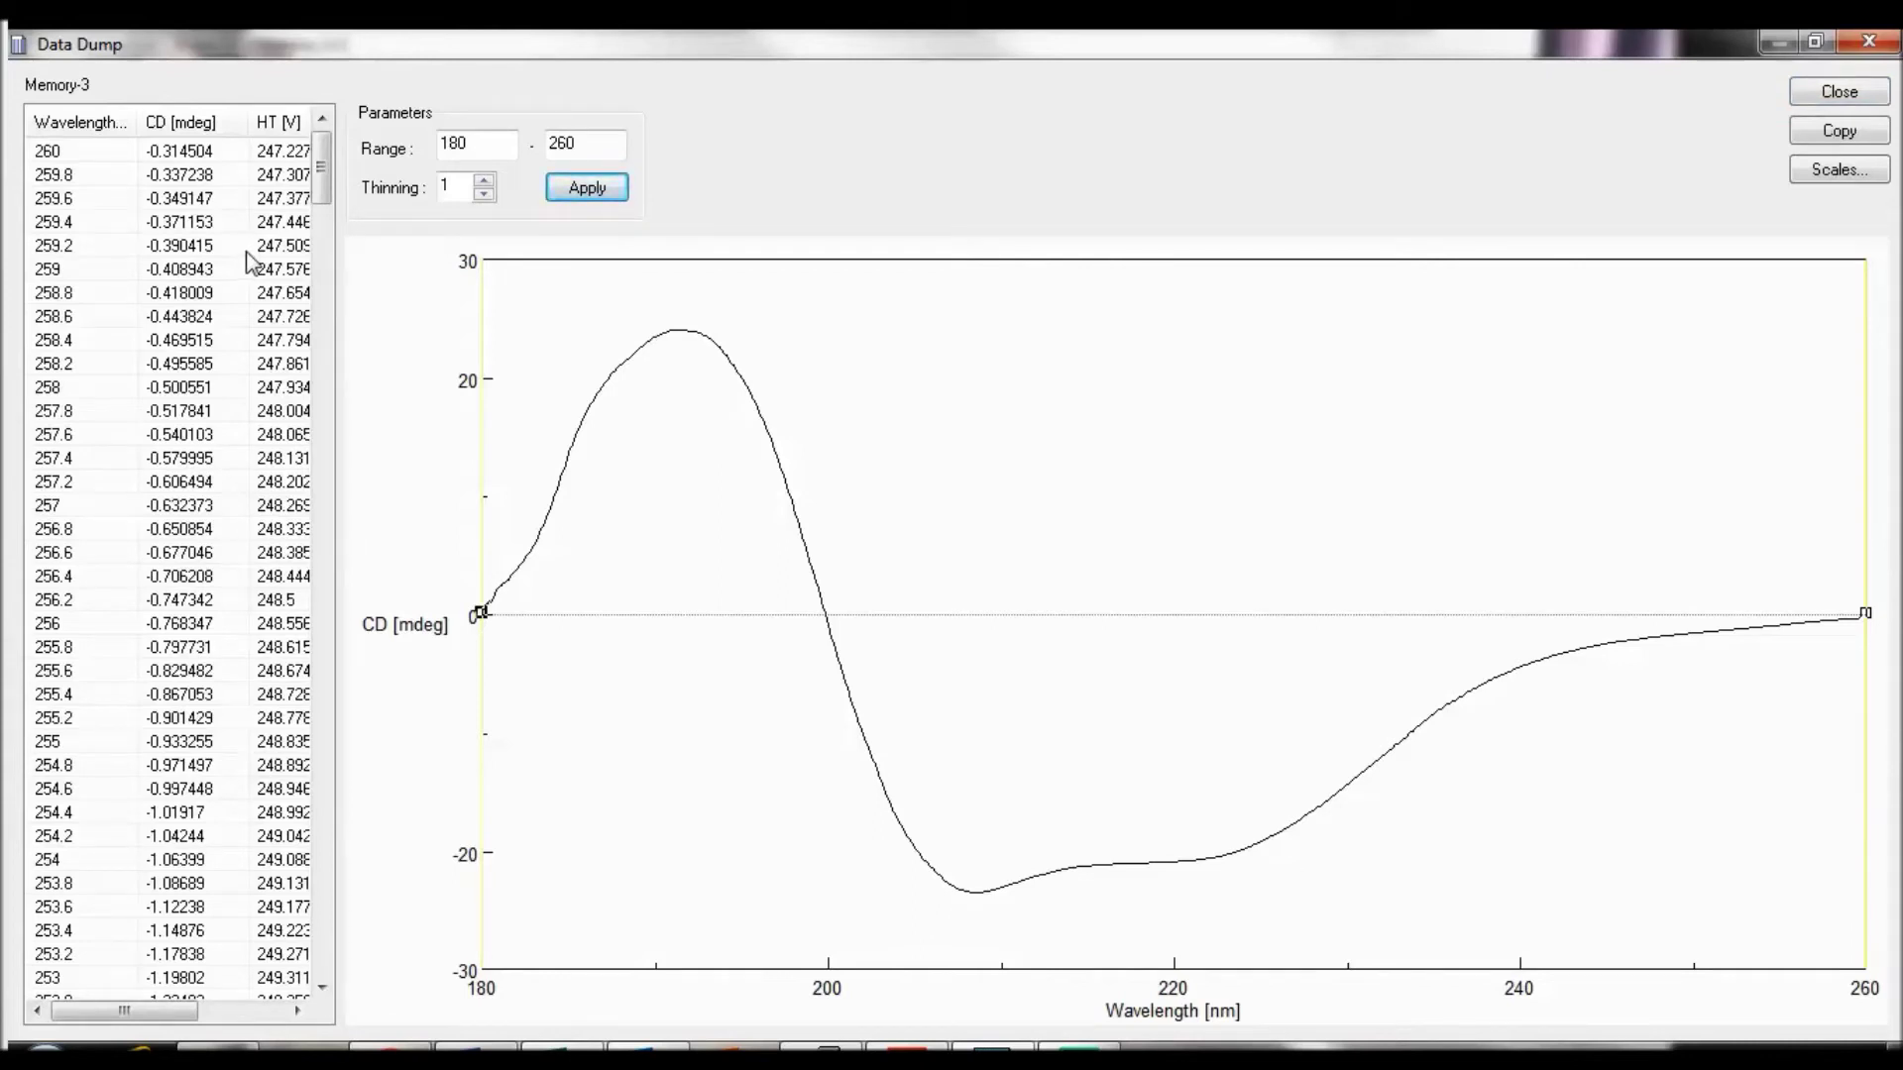
left_click(1843, 134)
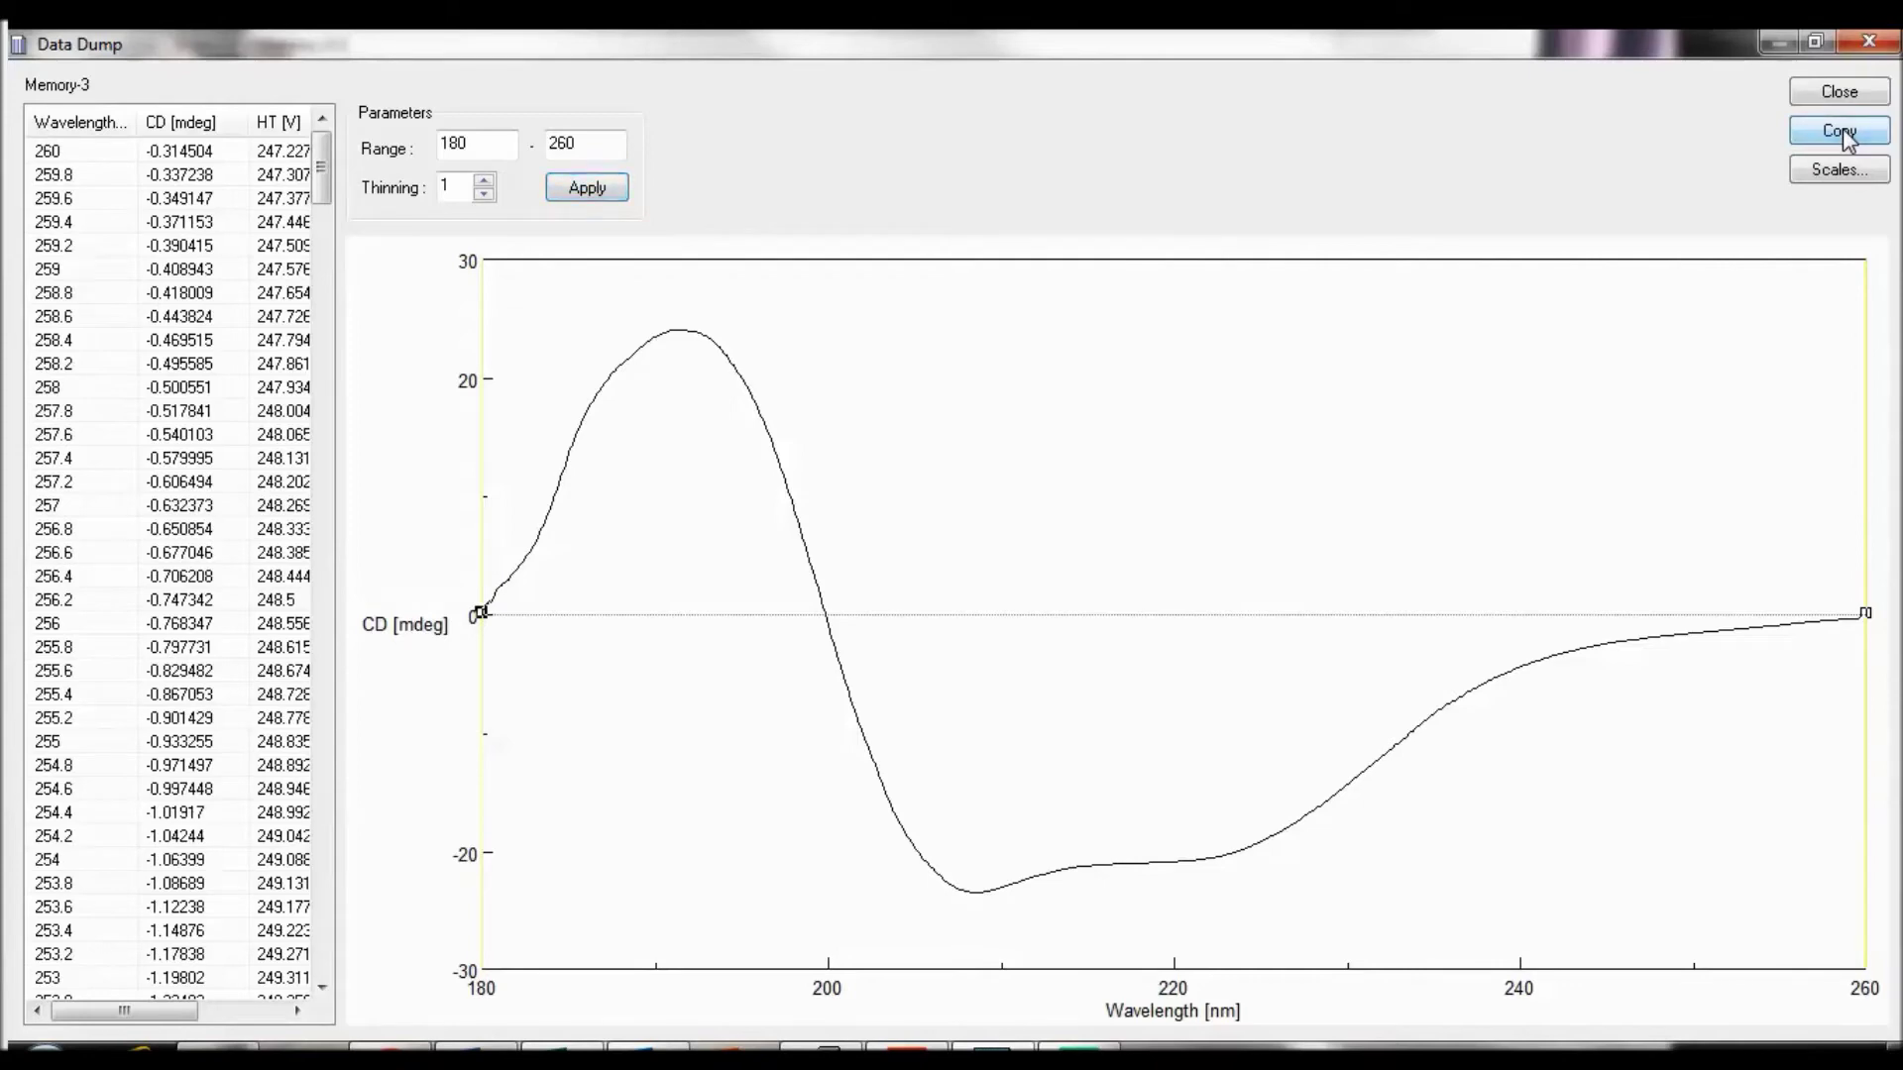
left_click(1853, 93)
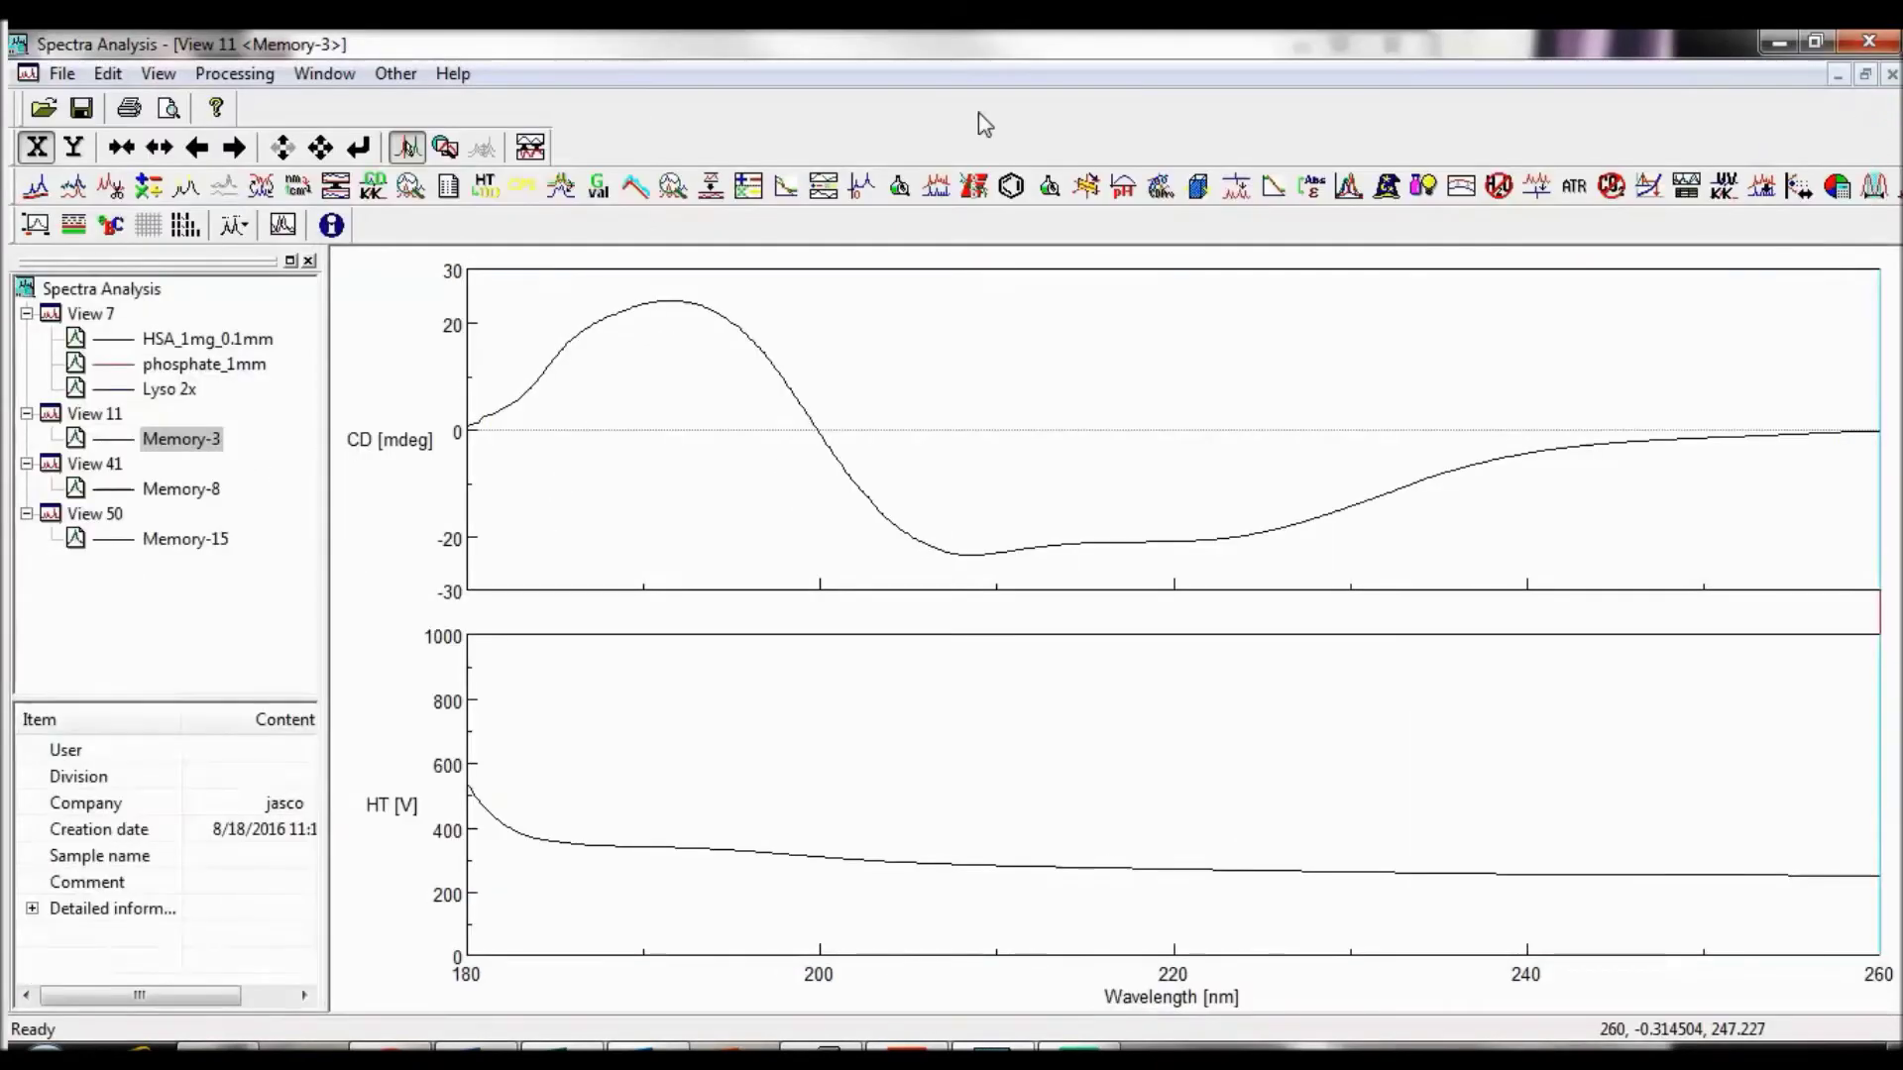
Open the eight spectra 2016_08_16-1 through 2016_08_16-13 from the Sample 1 folder together
left_click(44, 107)
left_click(680, 402)
left_click(712, 570, "shift")
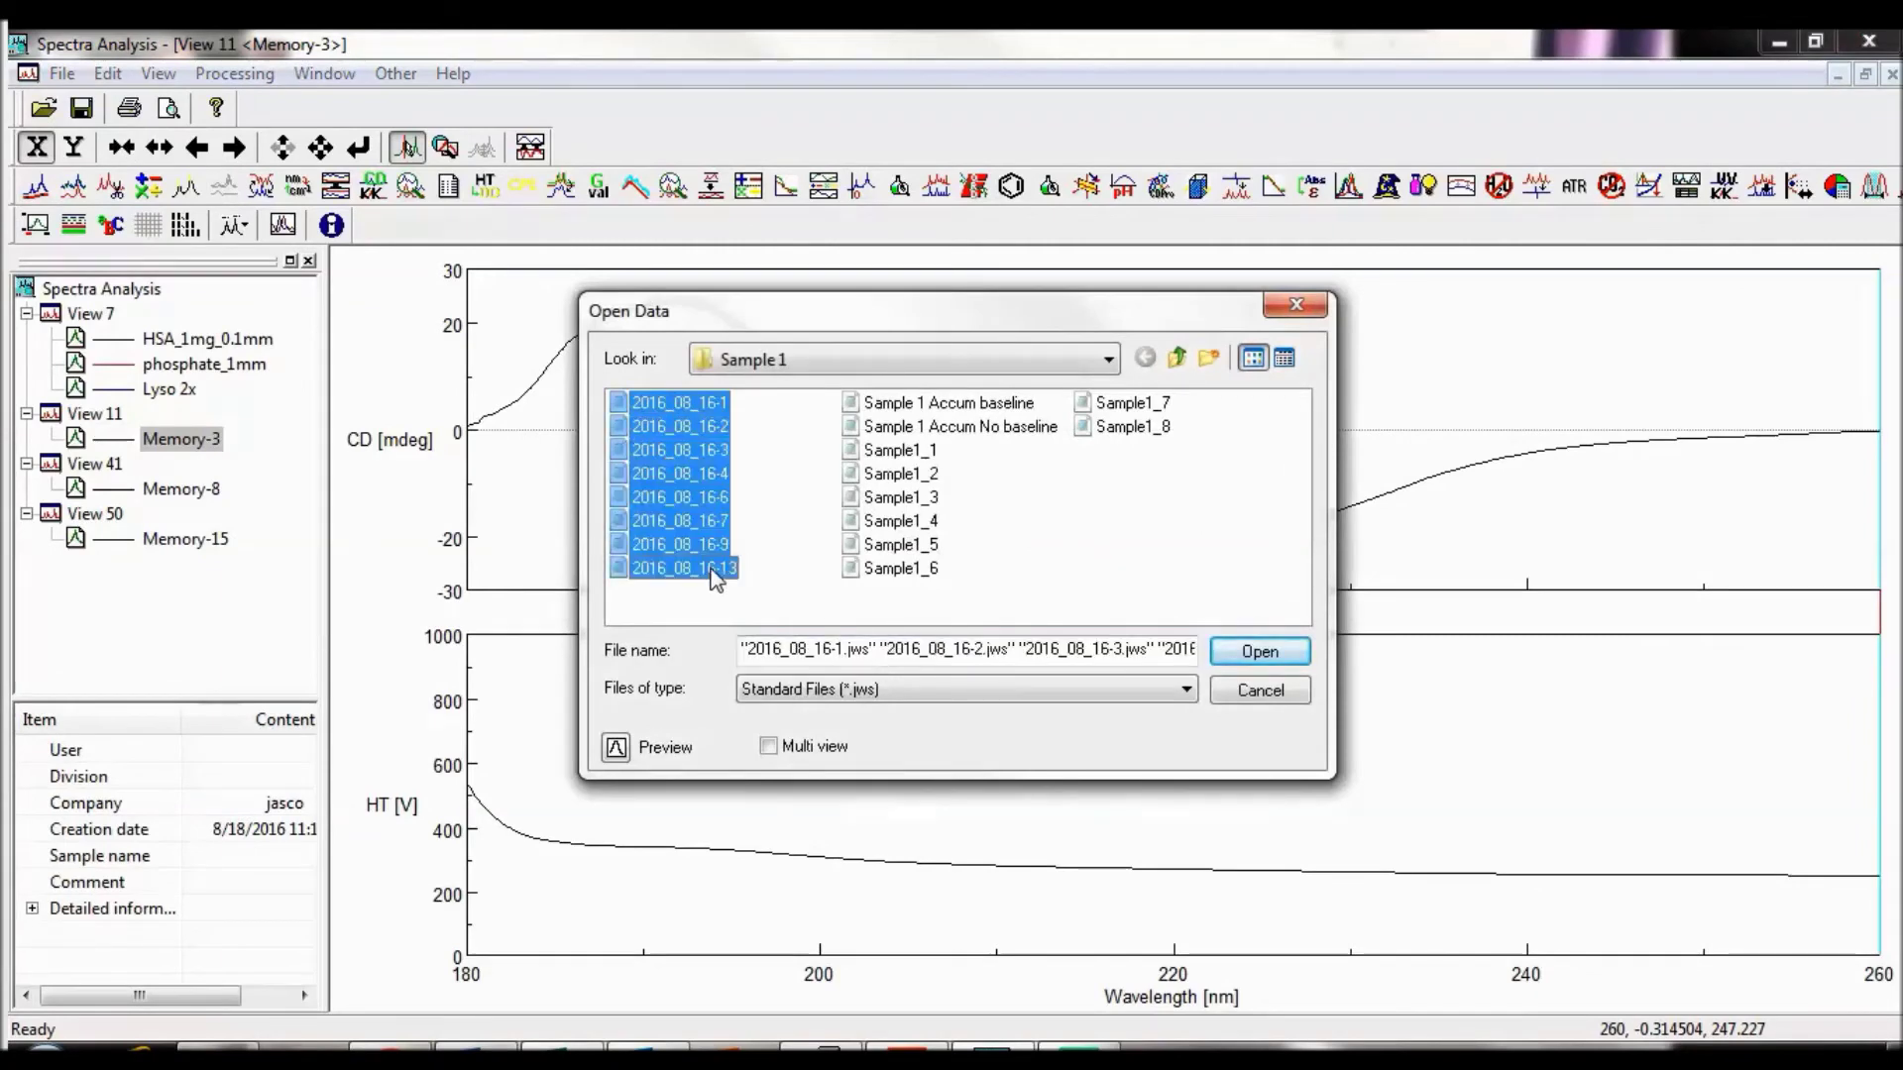
key("Return")
Average the 2016_08_16 spectra into one spectrum with Data Accumulation
left_click(214, 492)
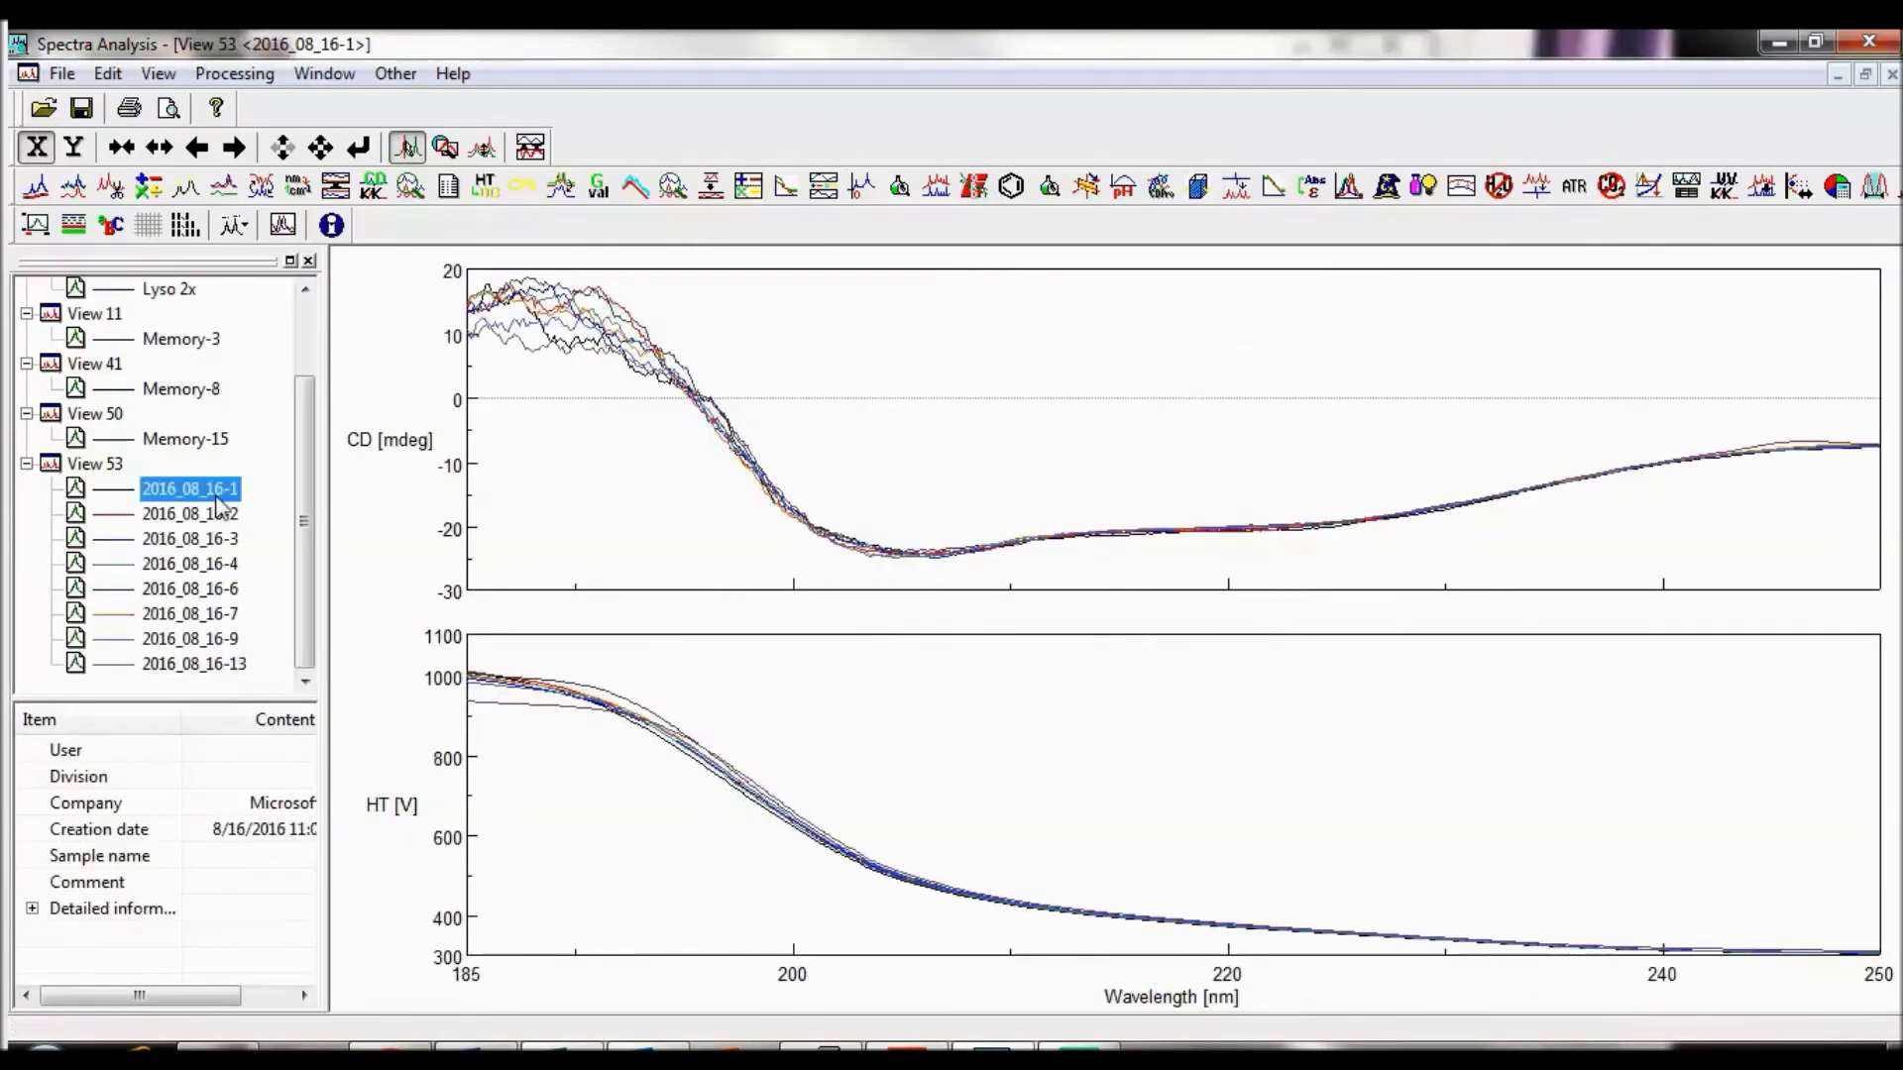
left_click(234, 73)
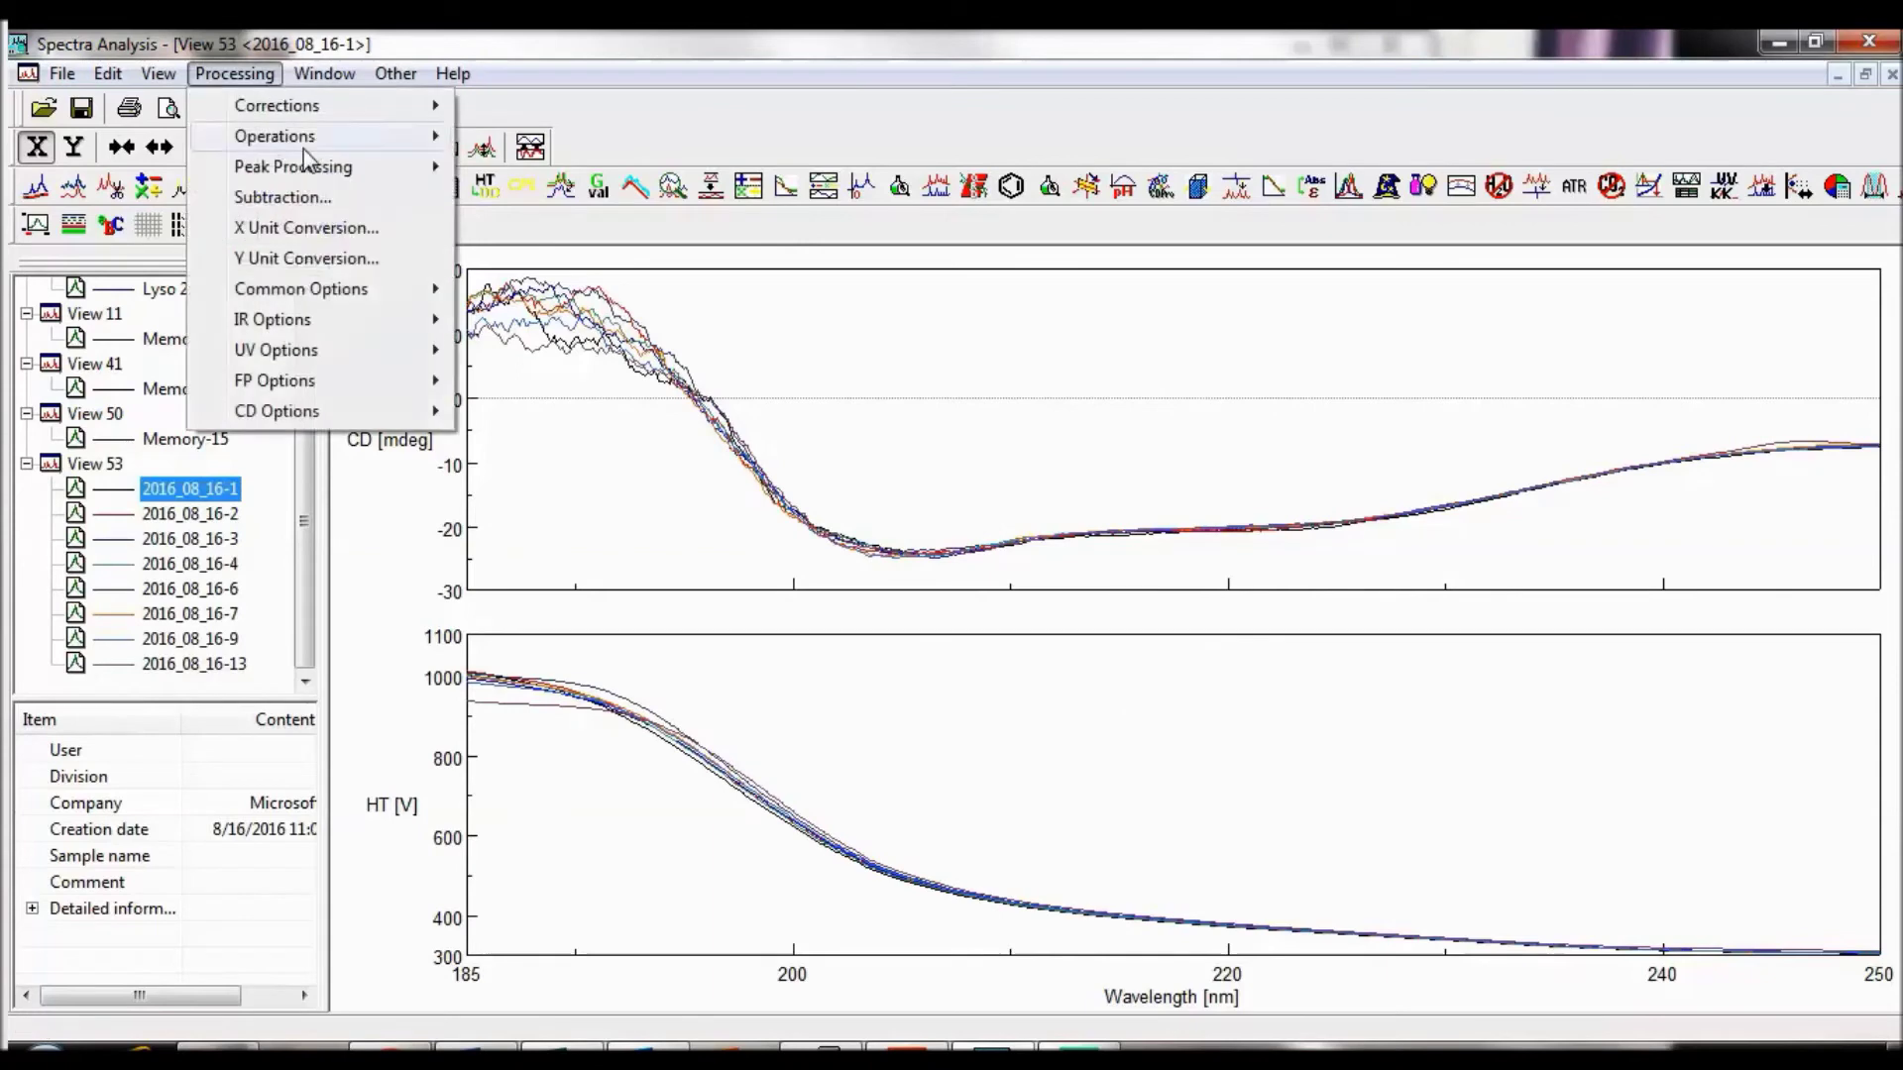
mouse_move(384, 295)
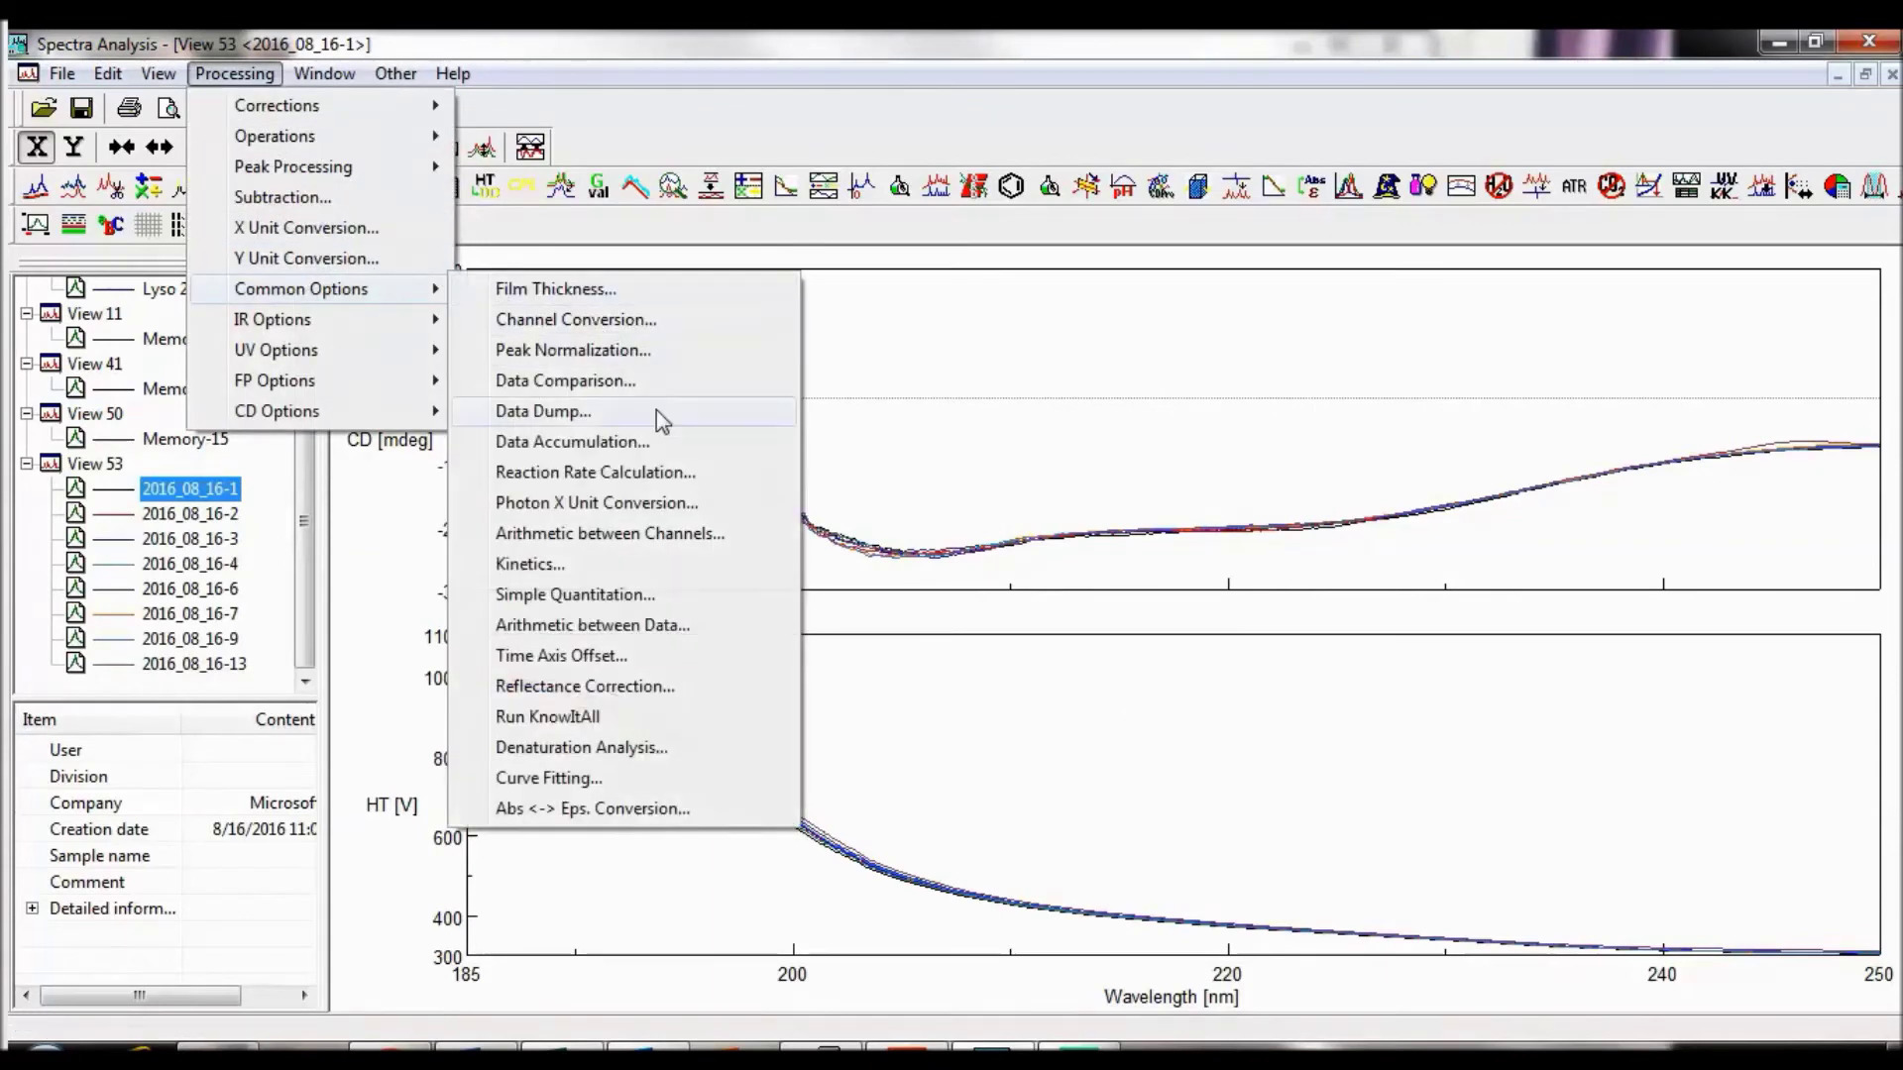
left_click(670, 442)
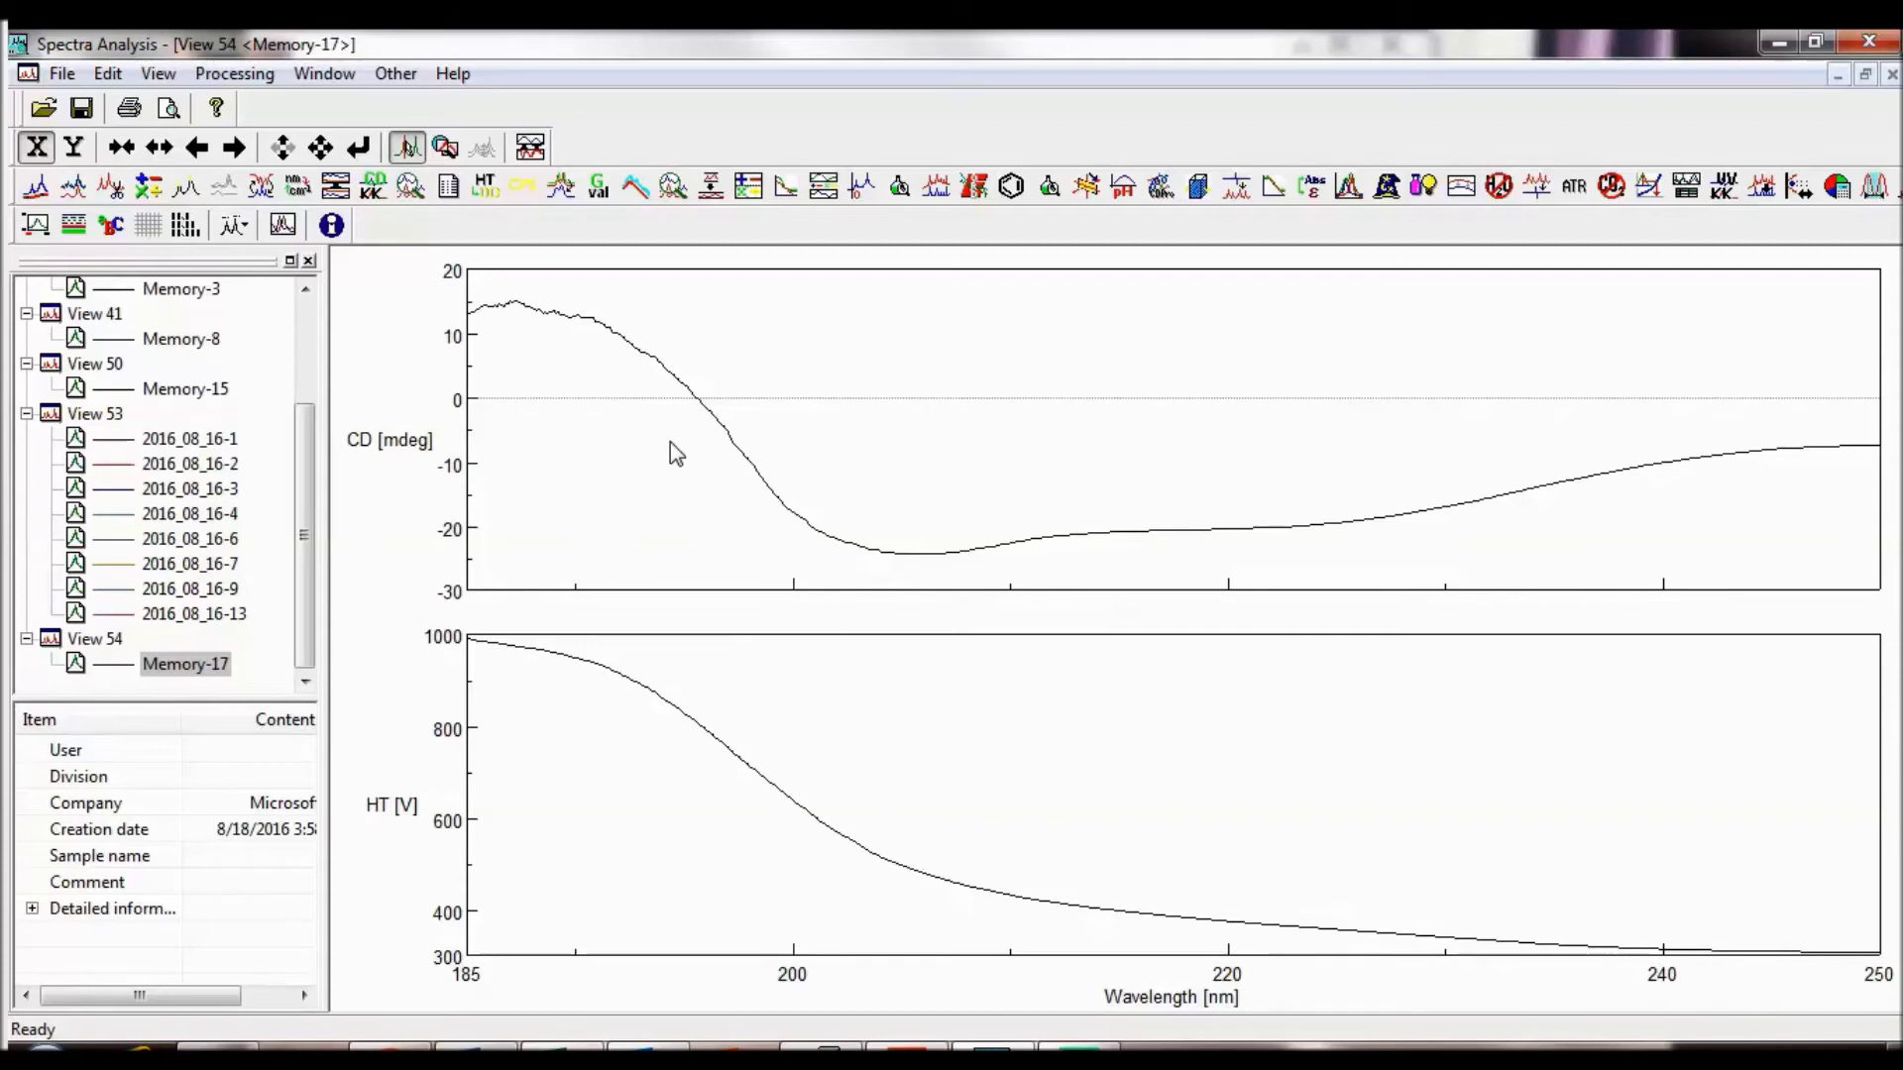
Start Arithmetic between Data on HSA_1mg_0.1mm with phosphate_1mm as the second spectrum
left_click(305, 289)
left_click(305, 289)
left_click(305, 288)
left_click(230, 317)
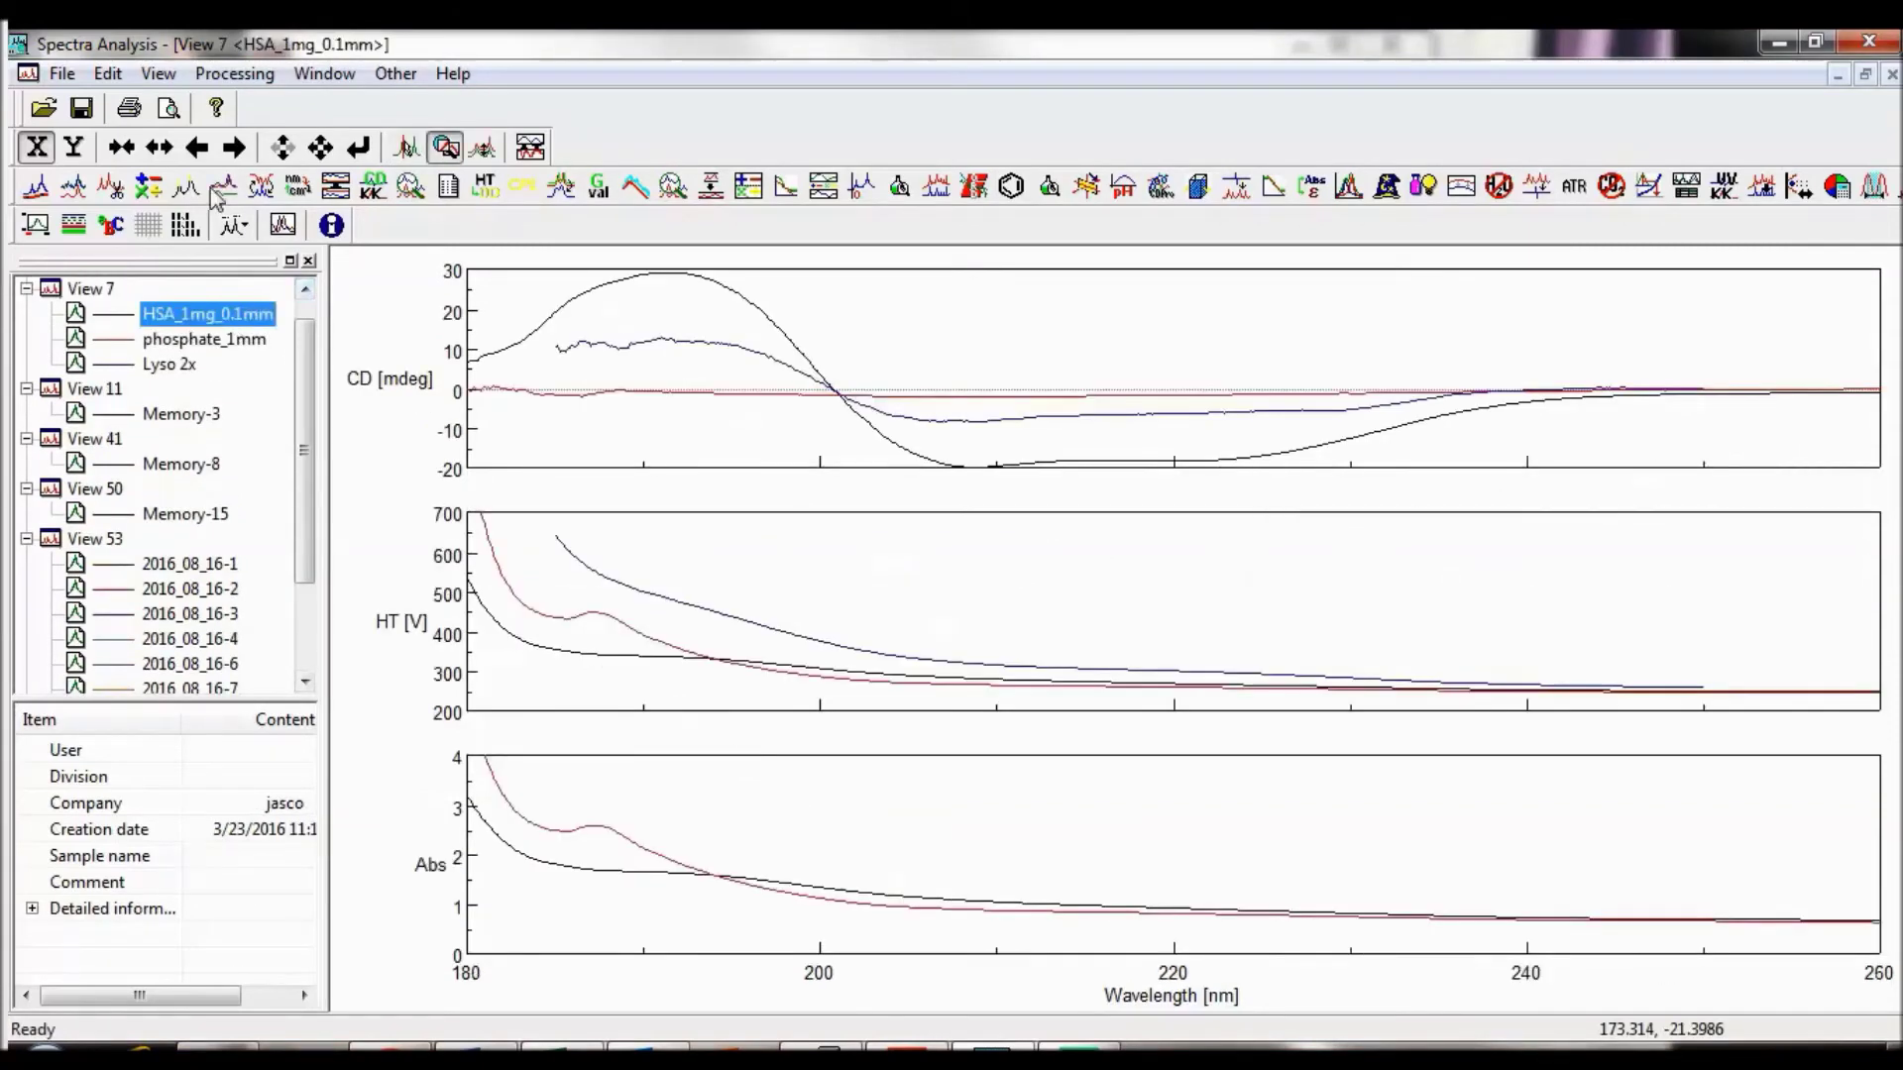
left_click(230, 76)
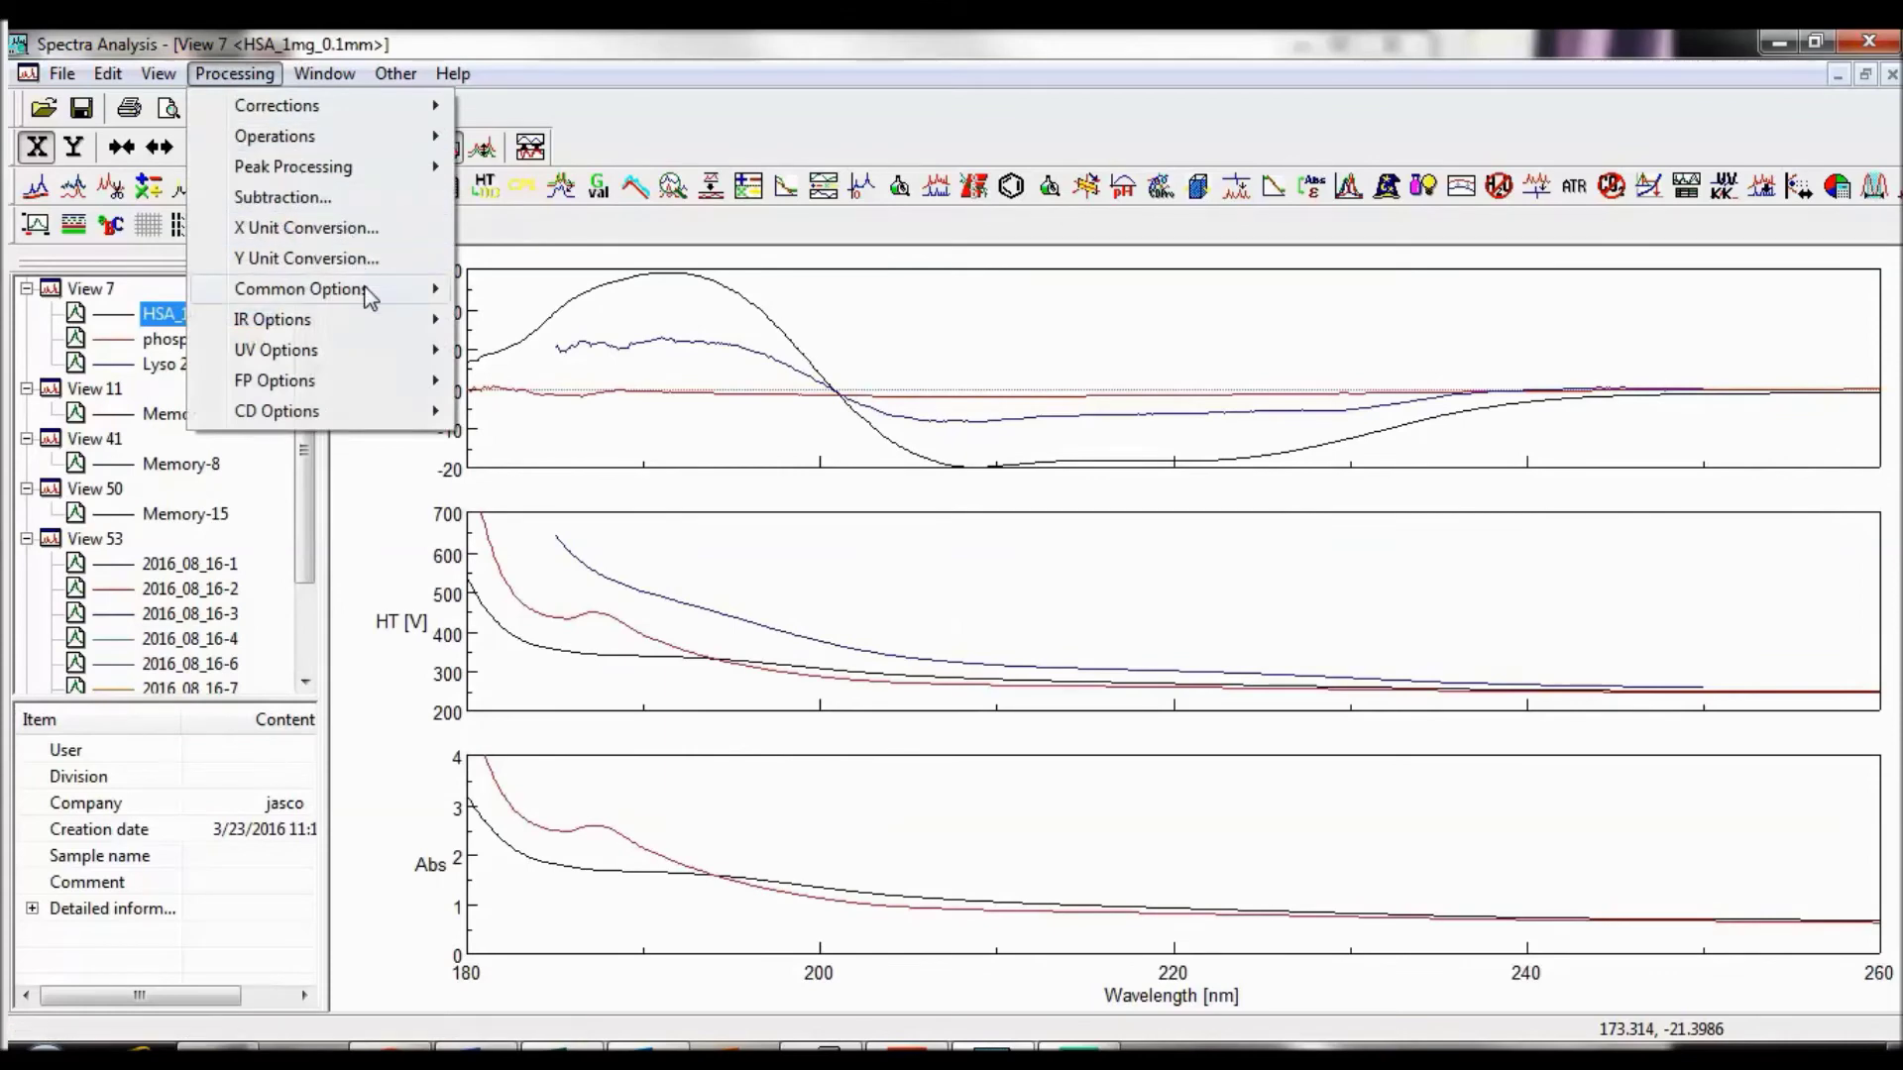
mouse_move(365, 293)
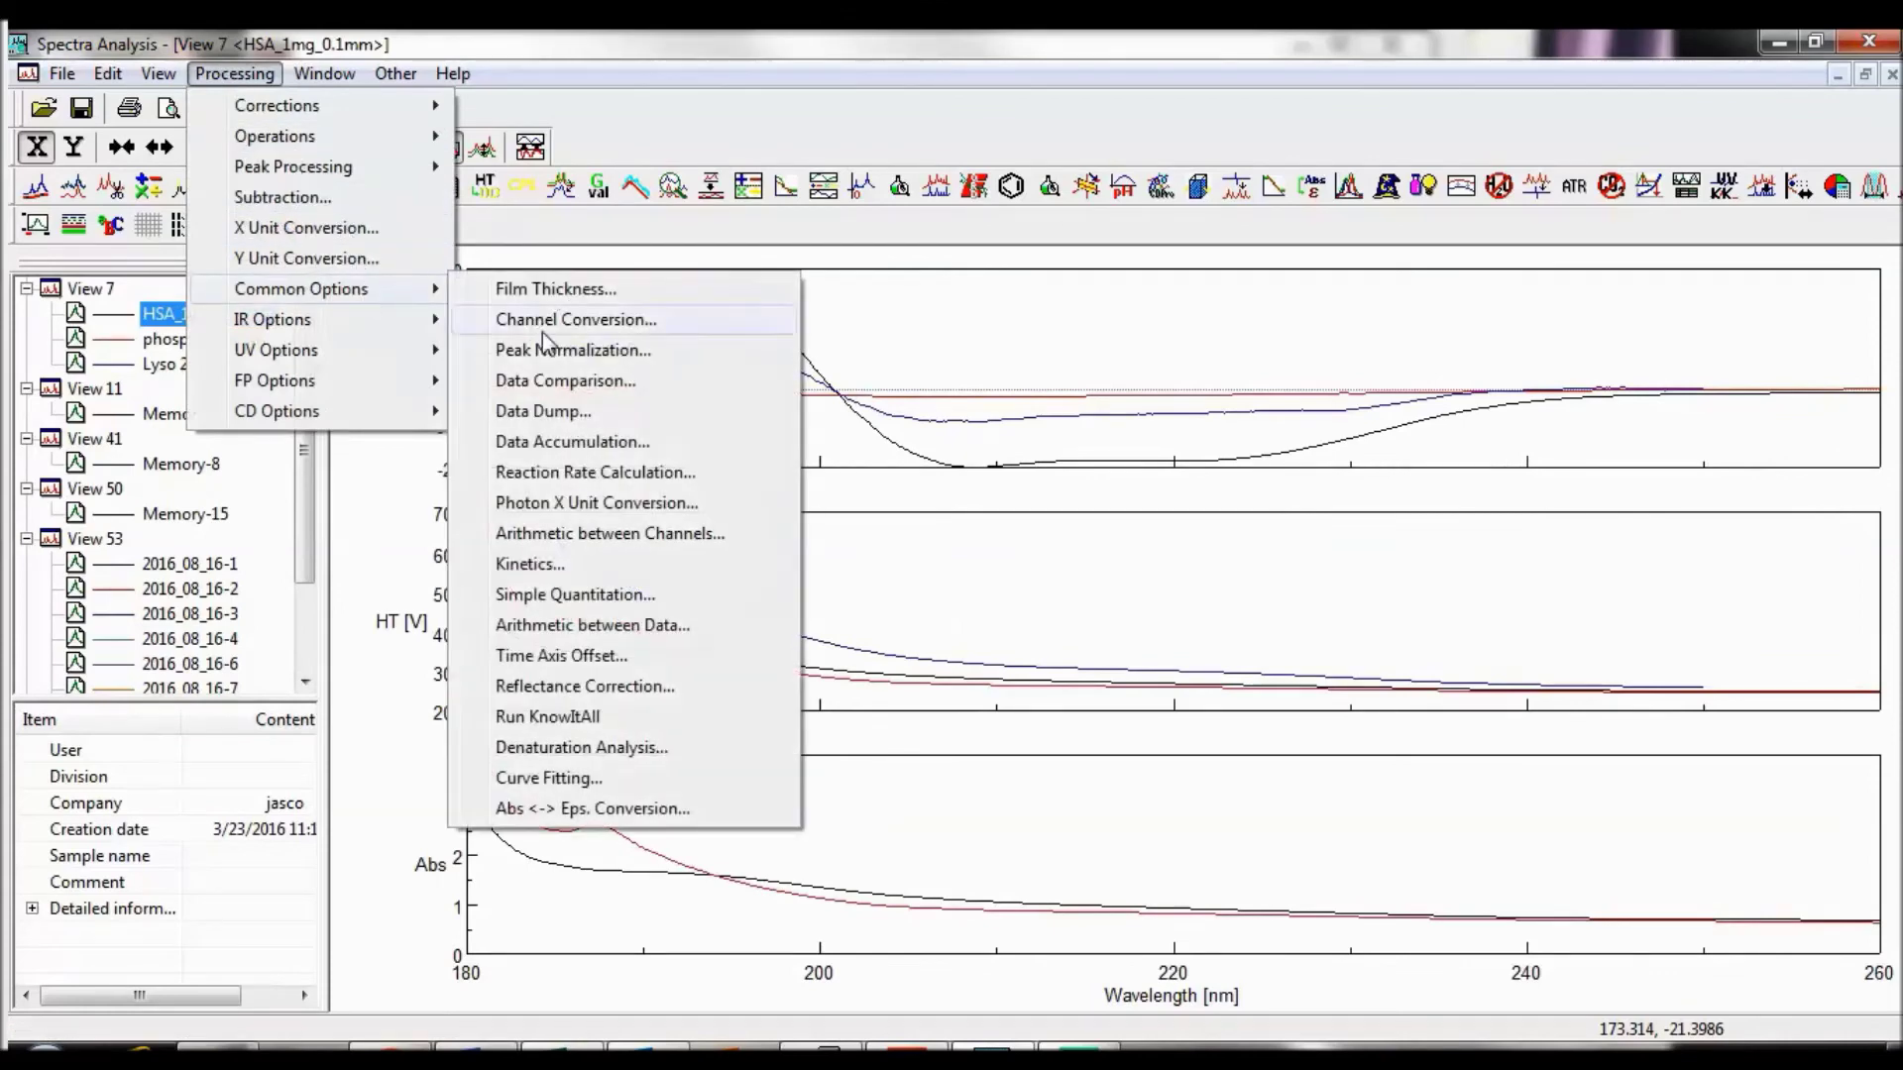
left_click(706, 642)
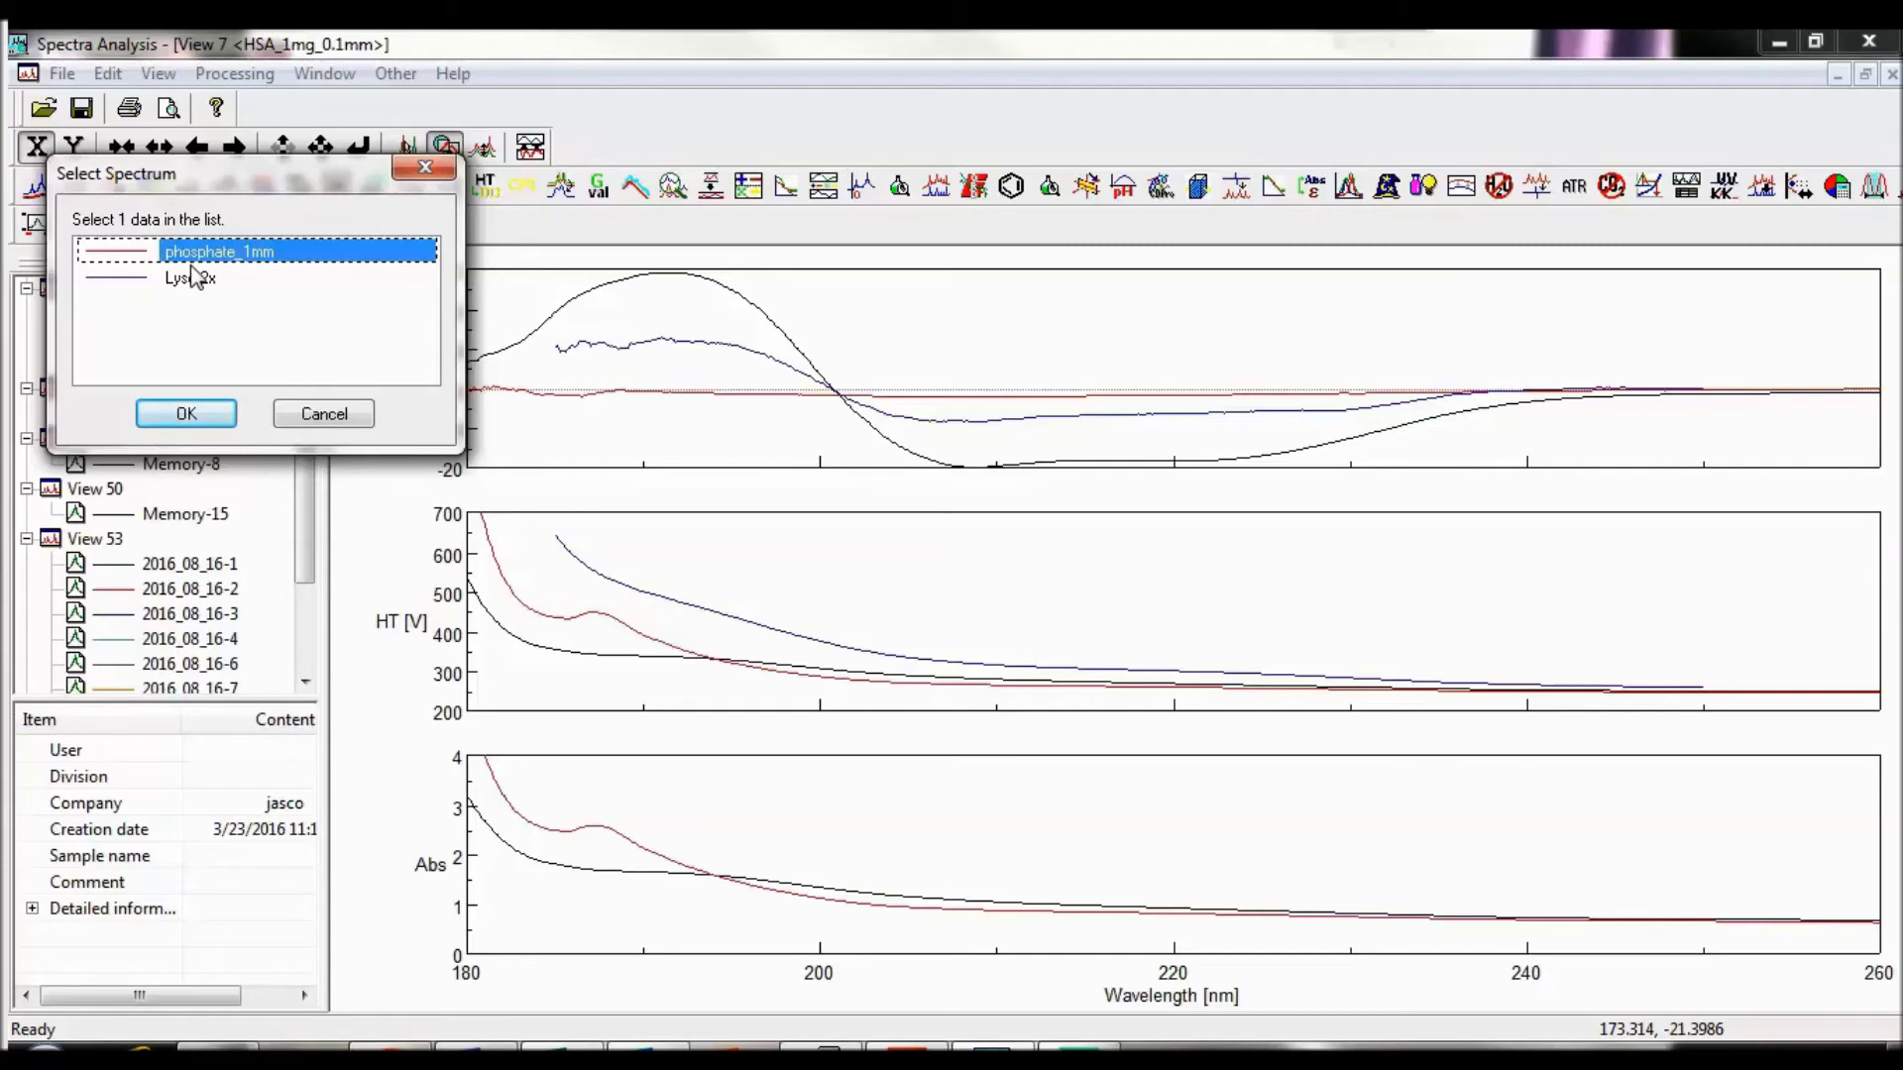
left_click(222, 412)
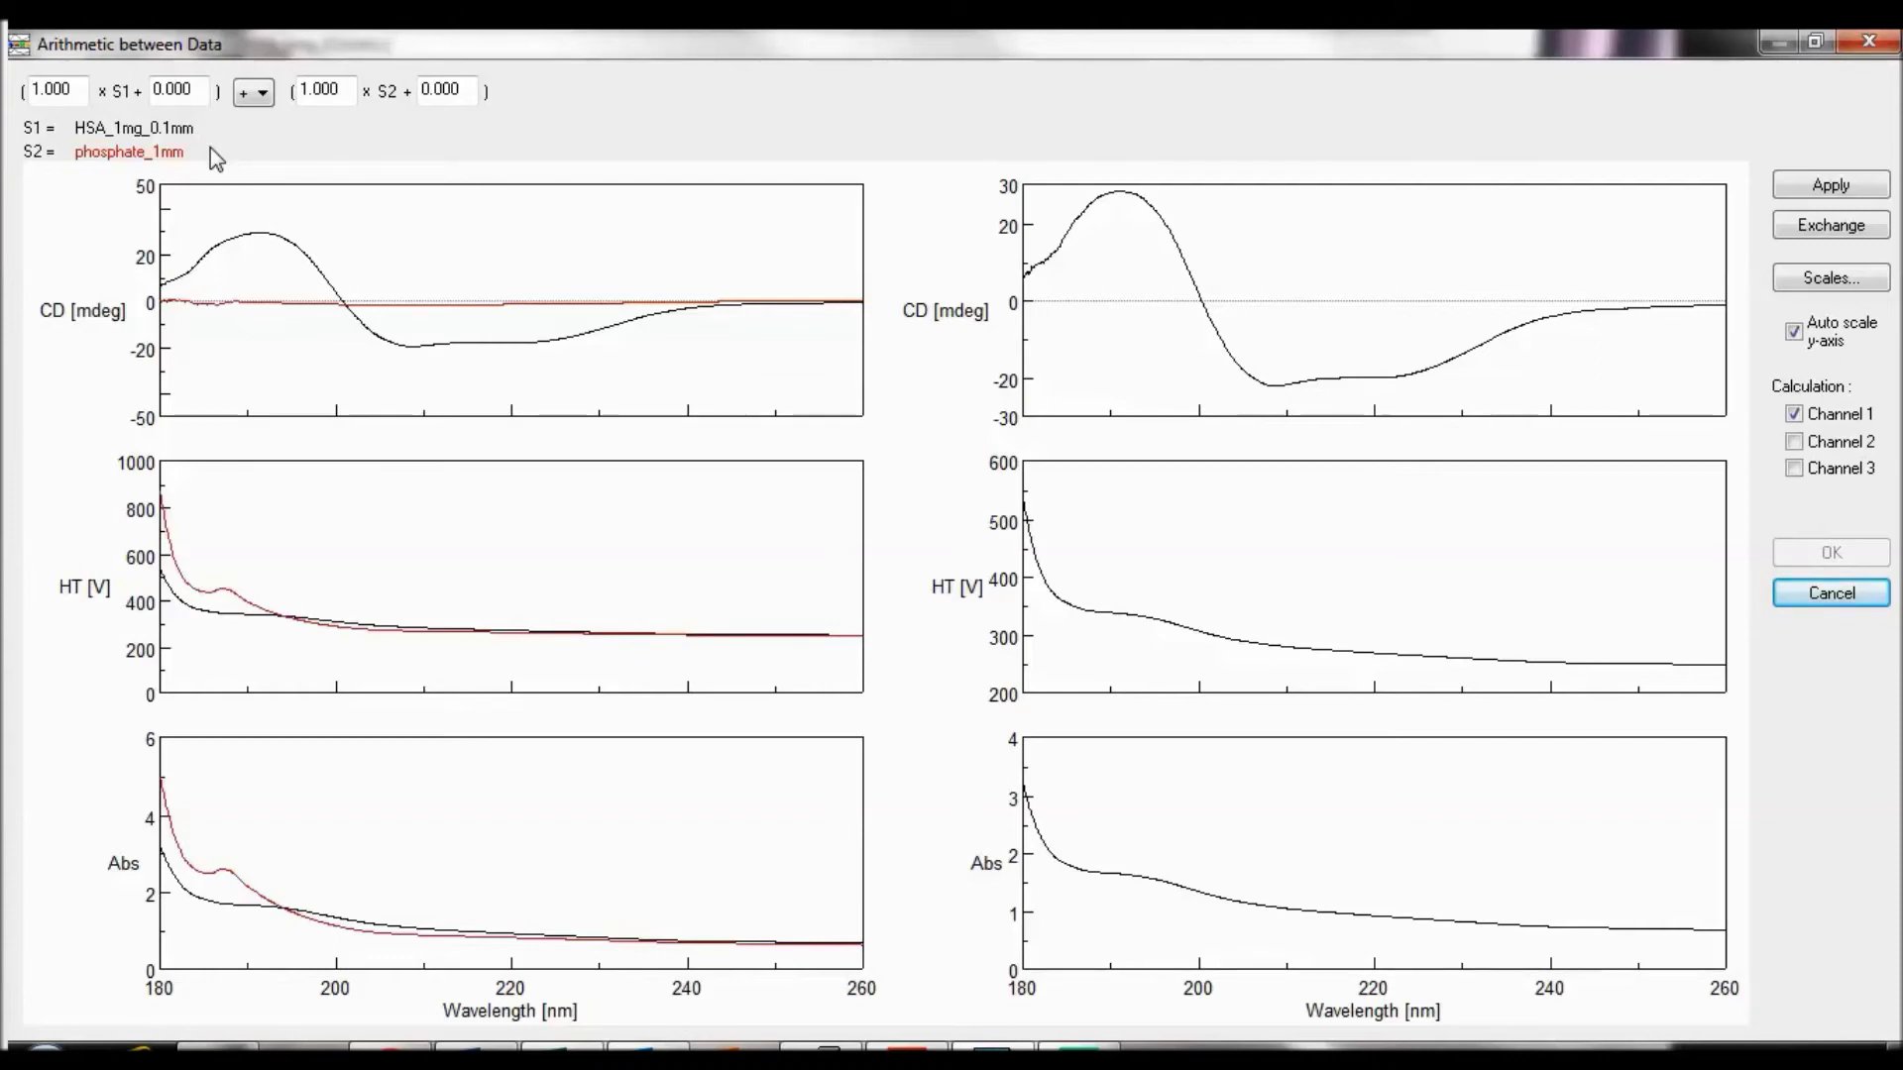
Apply the addition of the two spectra with both factors at 1.000, and exchange S1 and S2
left_click(263, 94)
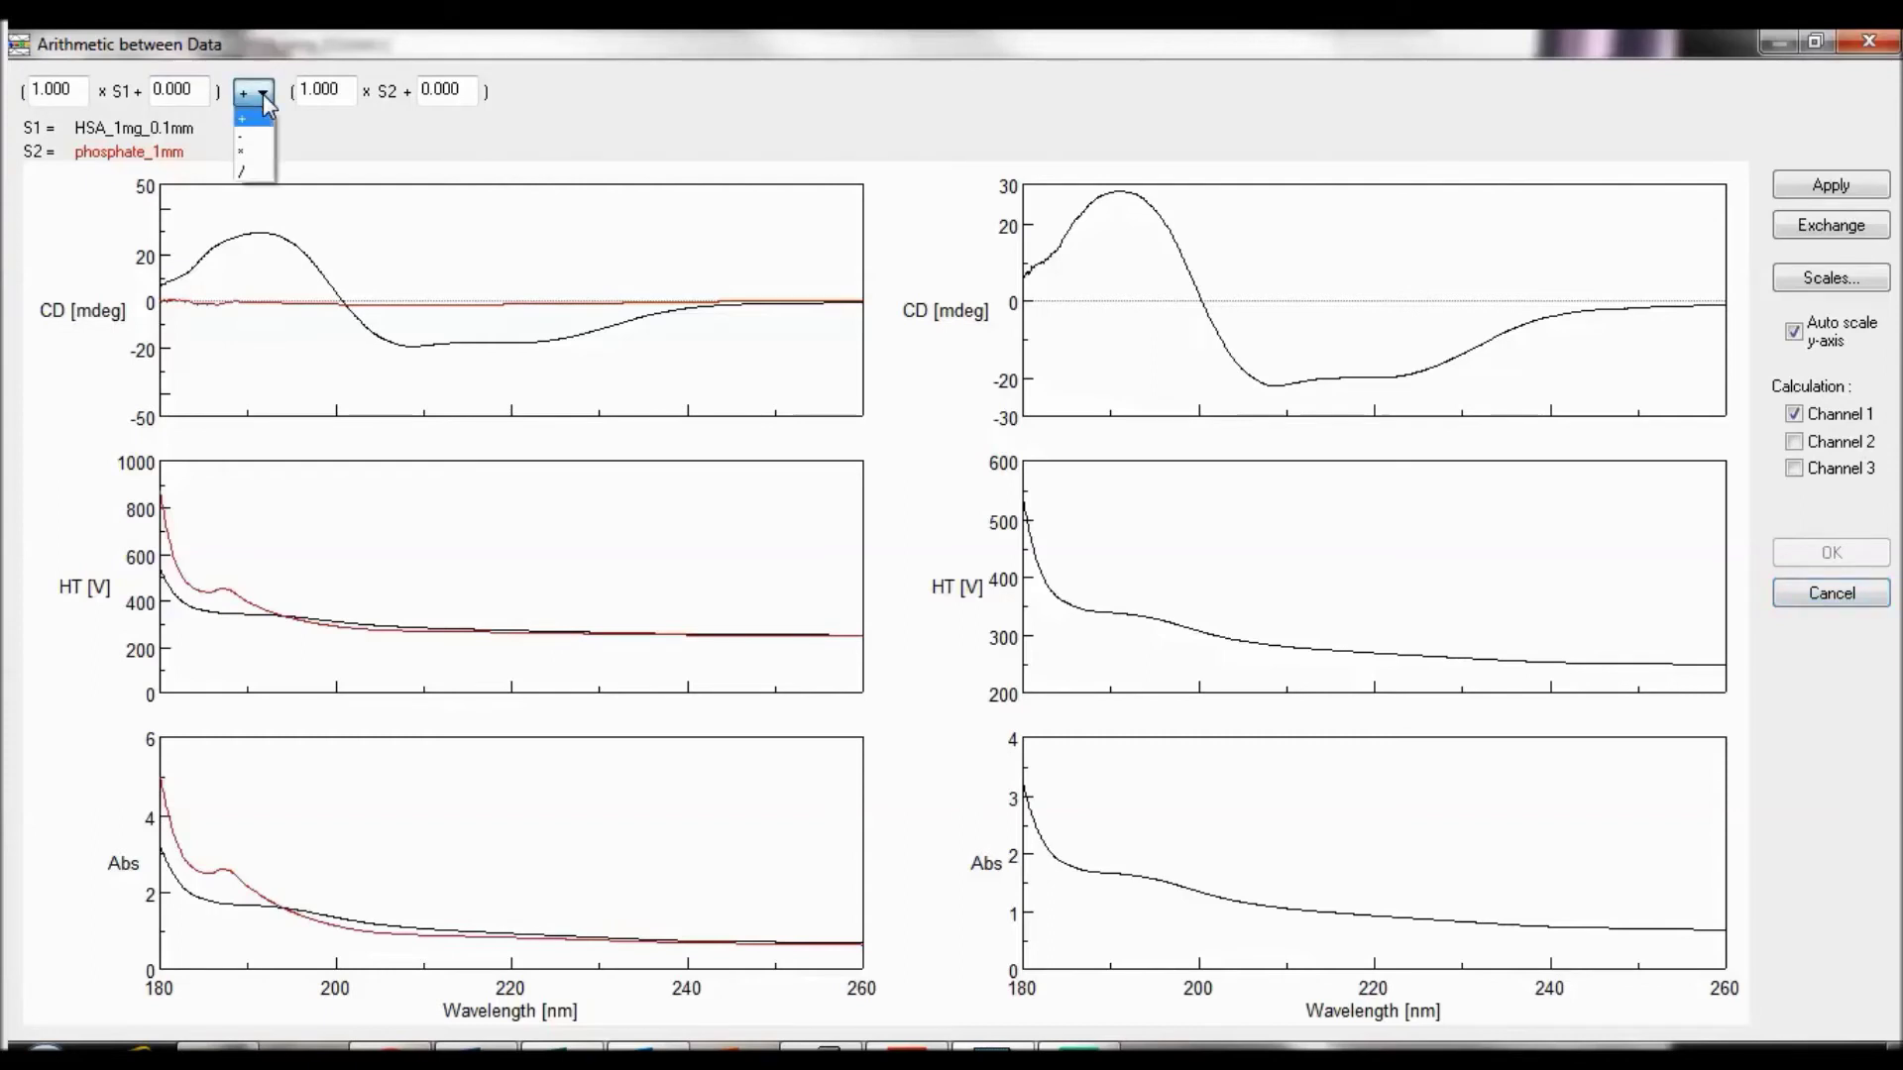
left_click(349, 176)
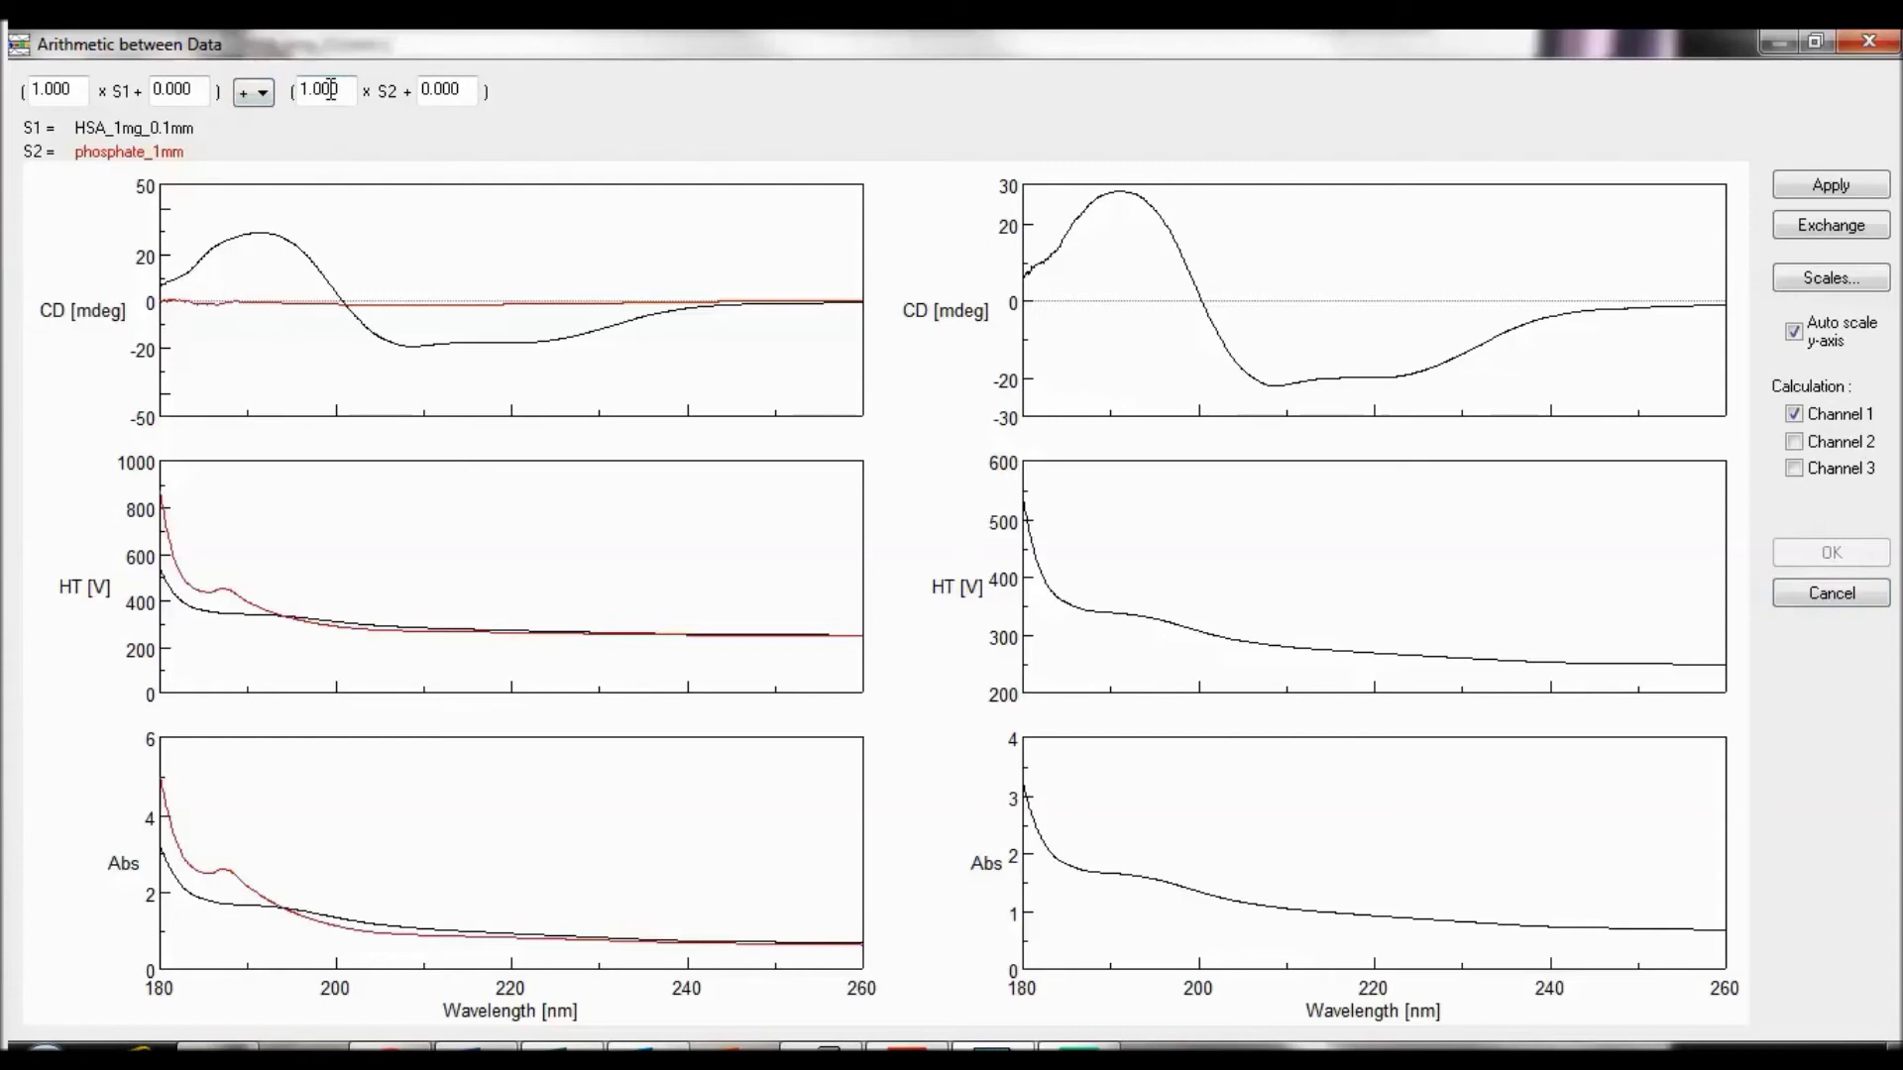
left_click(74, 88)
left_click(1835, 187)
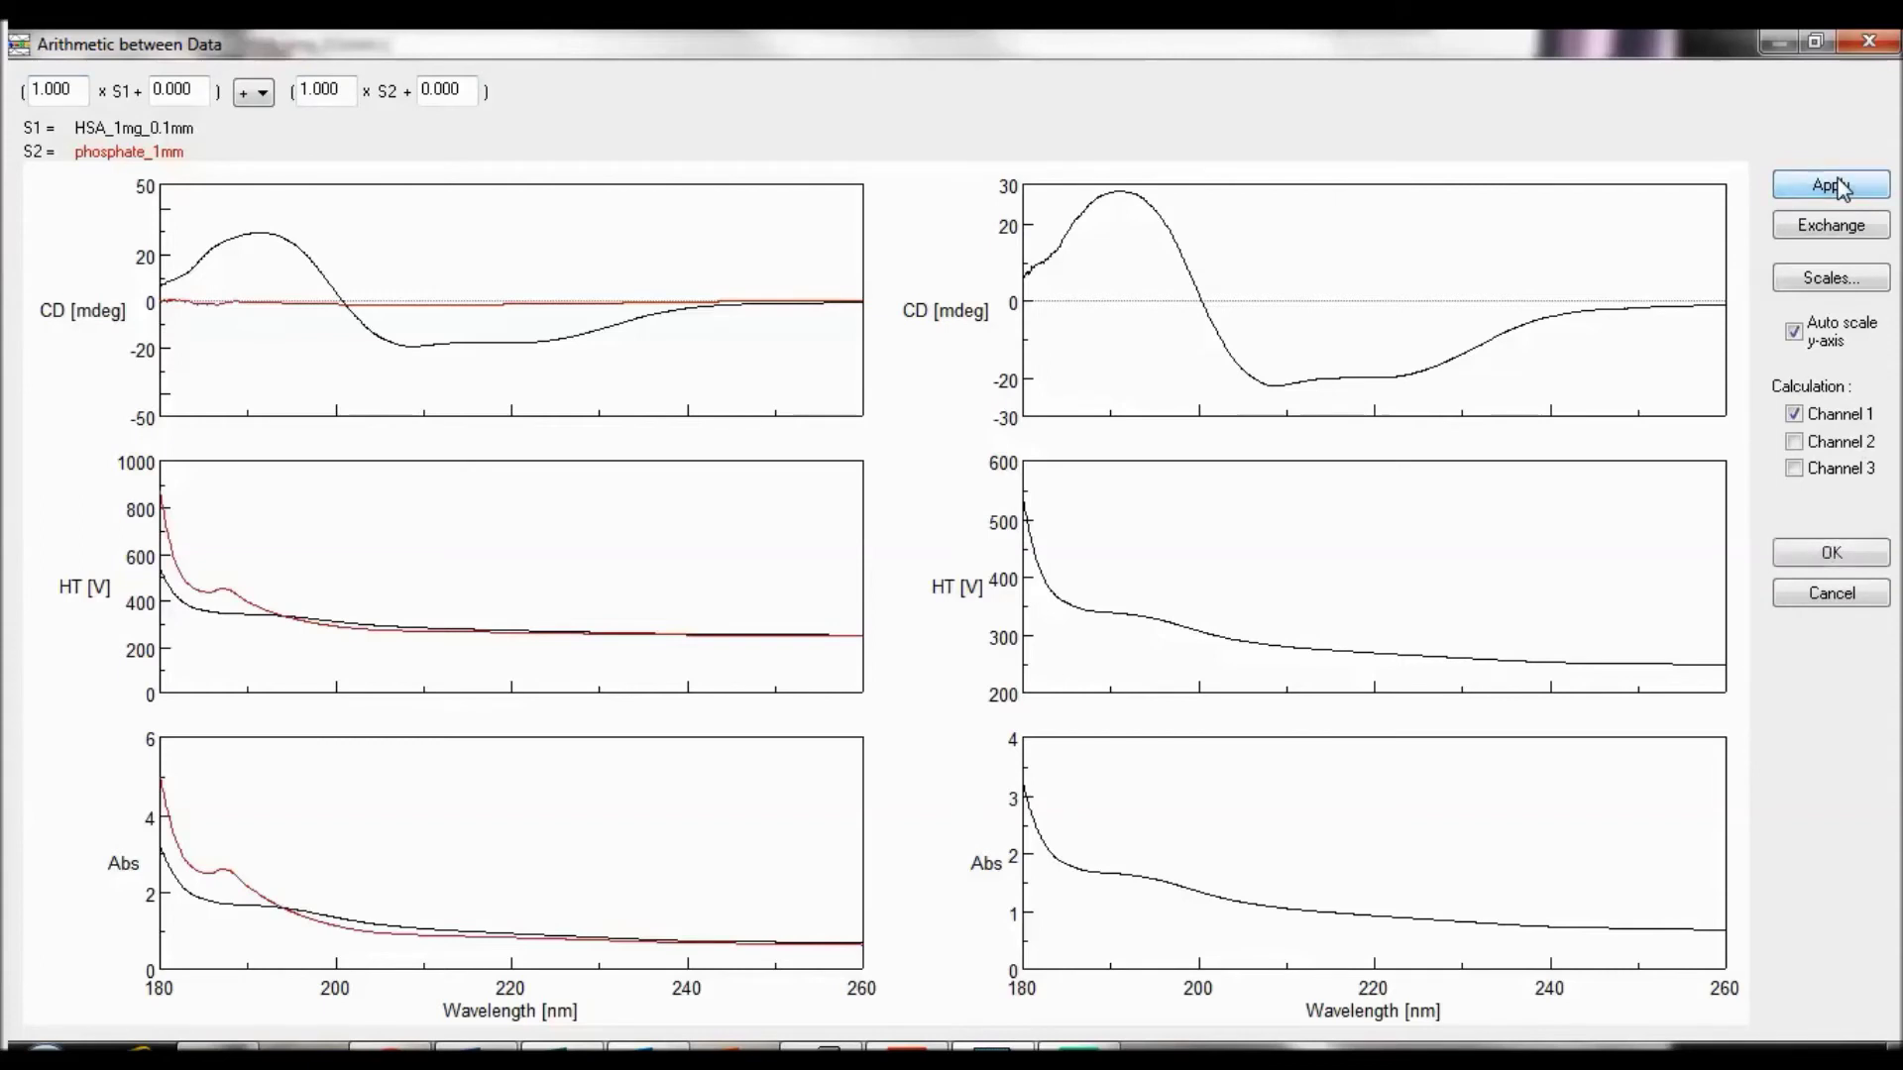
left_click(1849, 231)
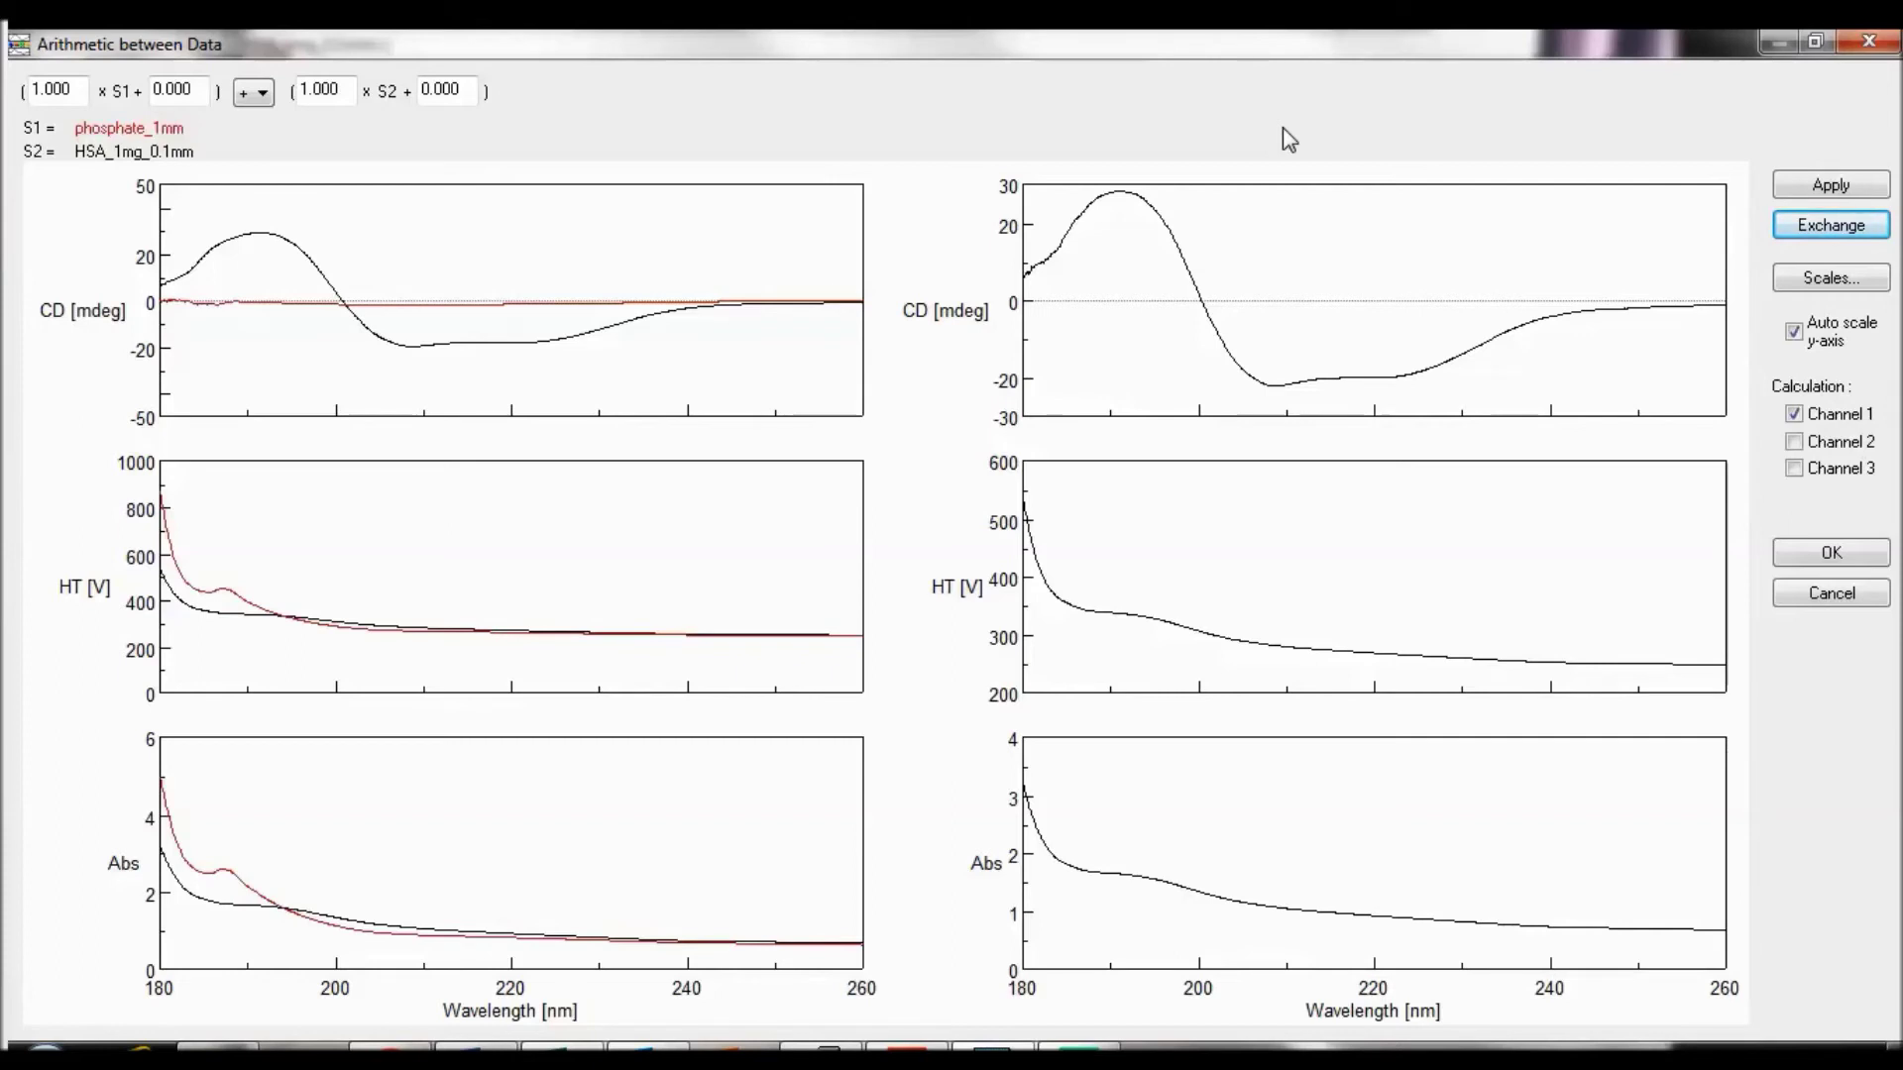
Include channels 2 and 3 in the calculation and accept the arithmetic result
left_click(1858, 439)
left_click(1856, 471)
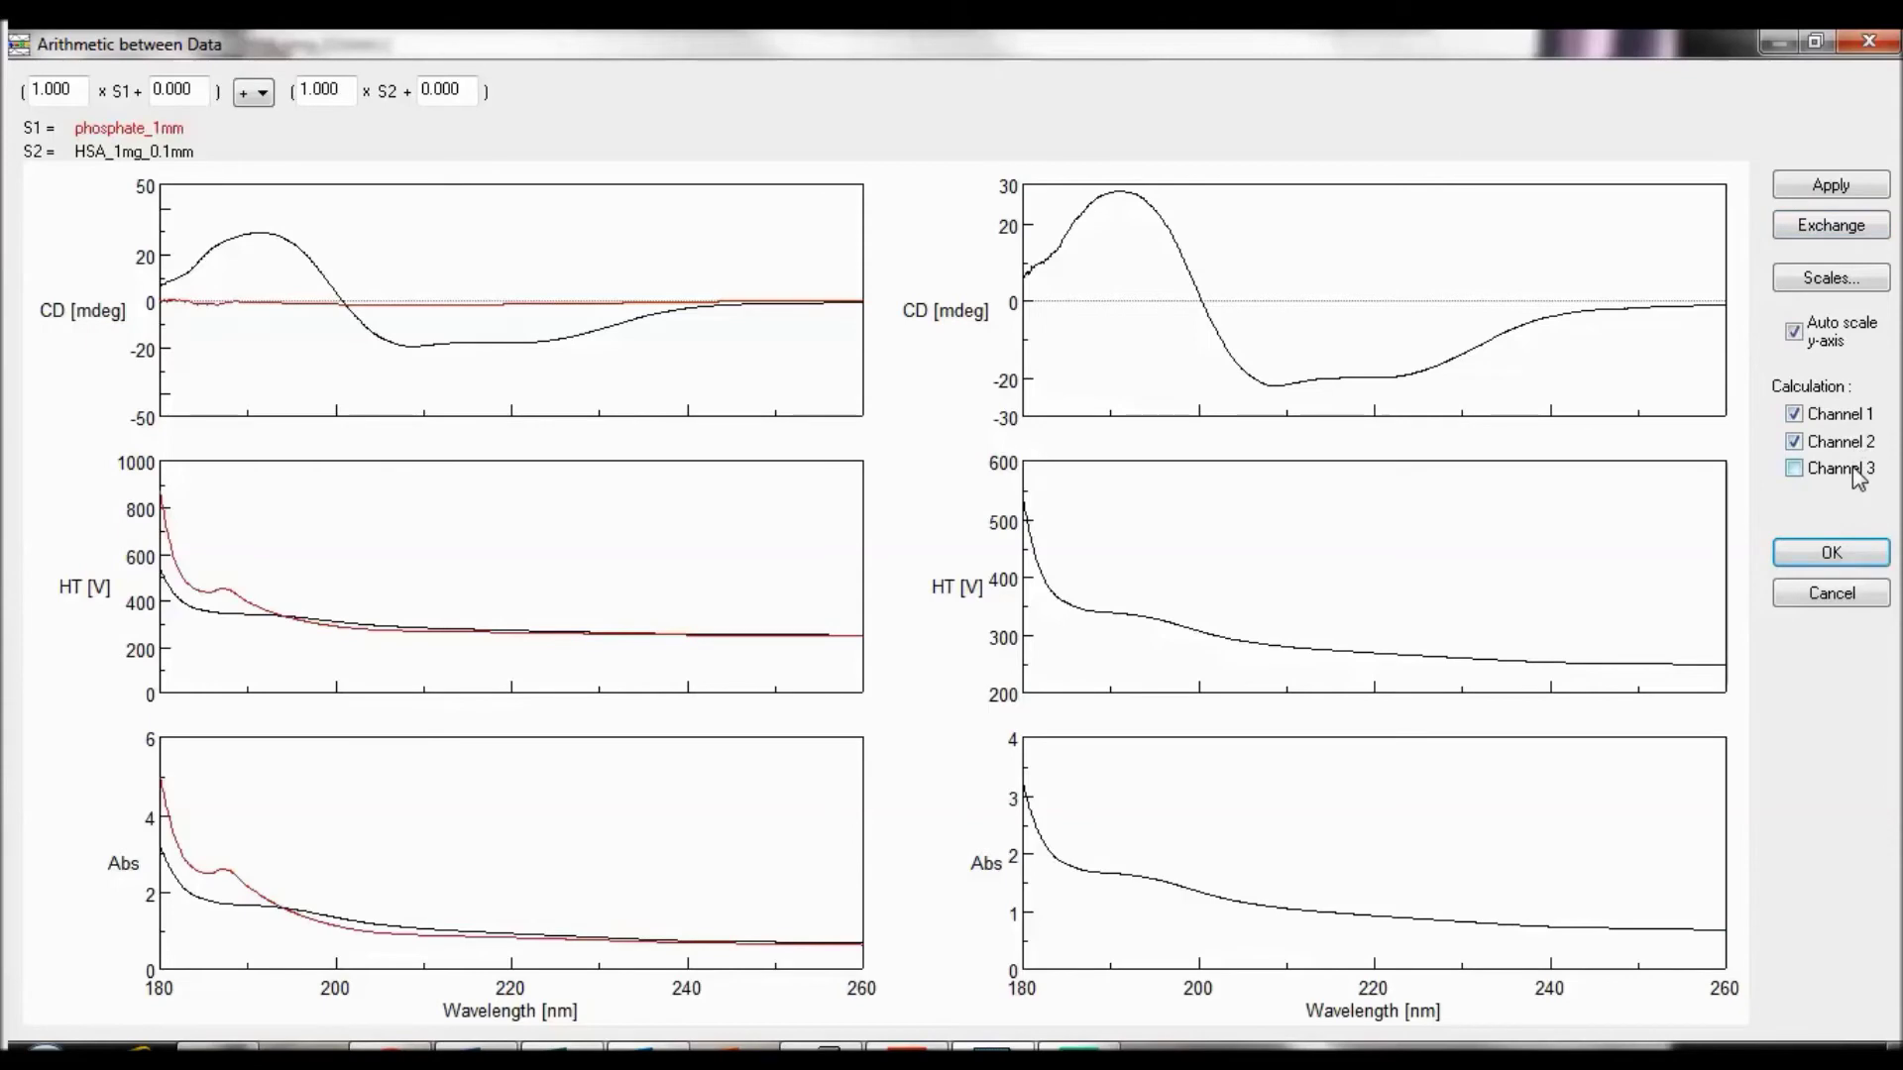
left_click(1831, 555)
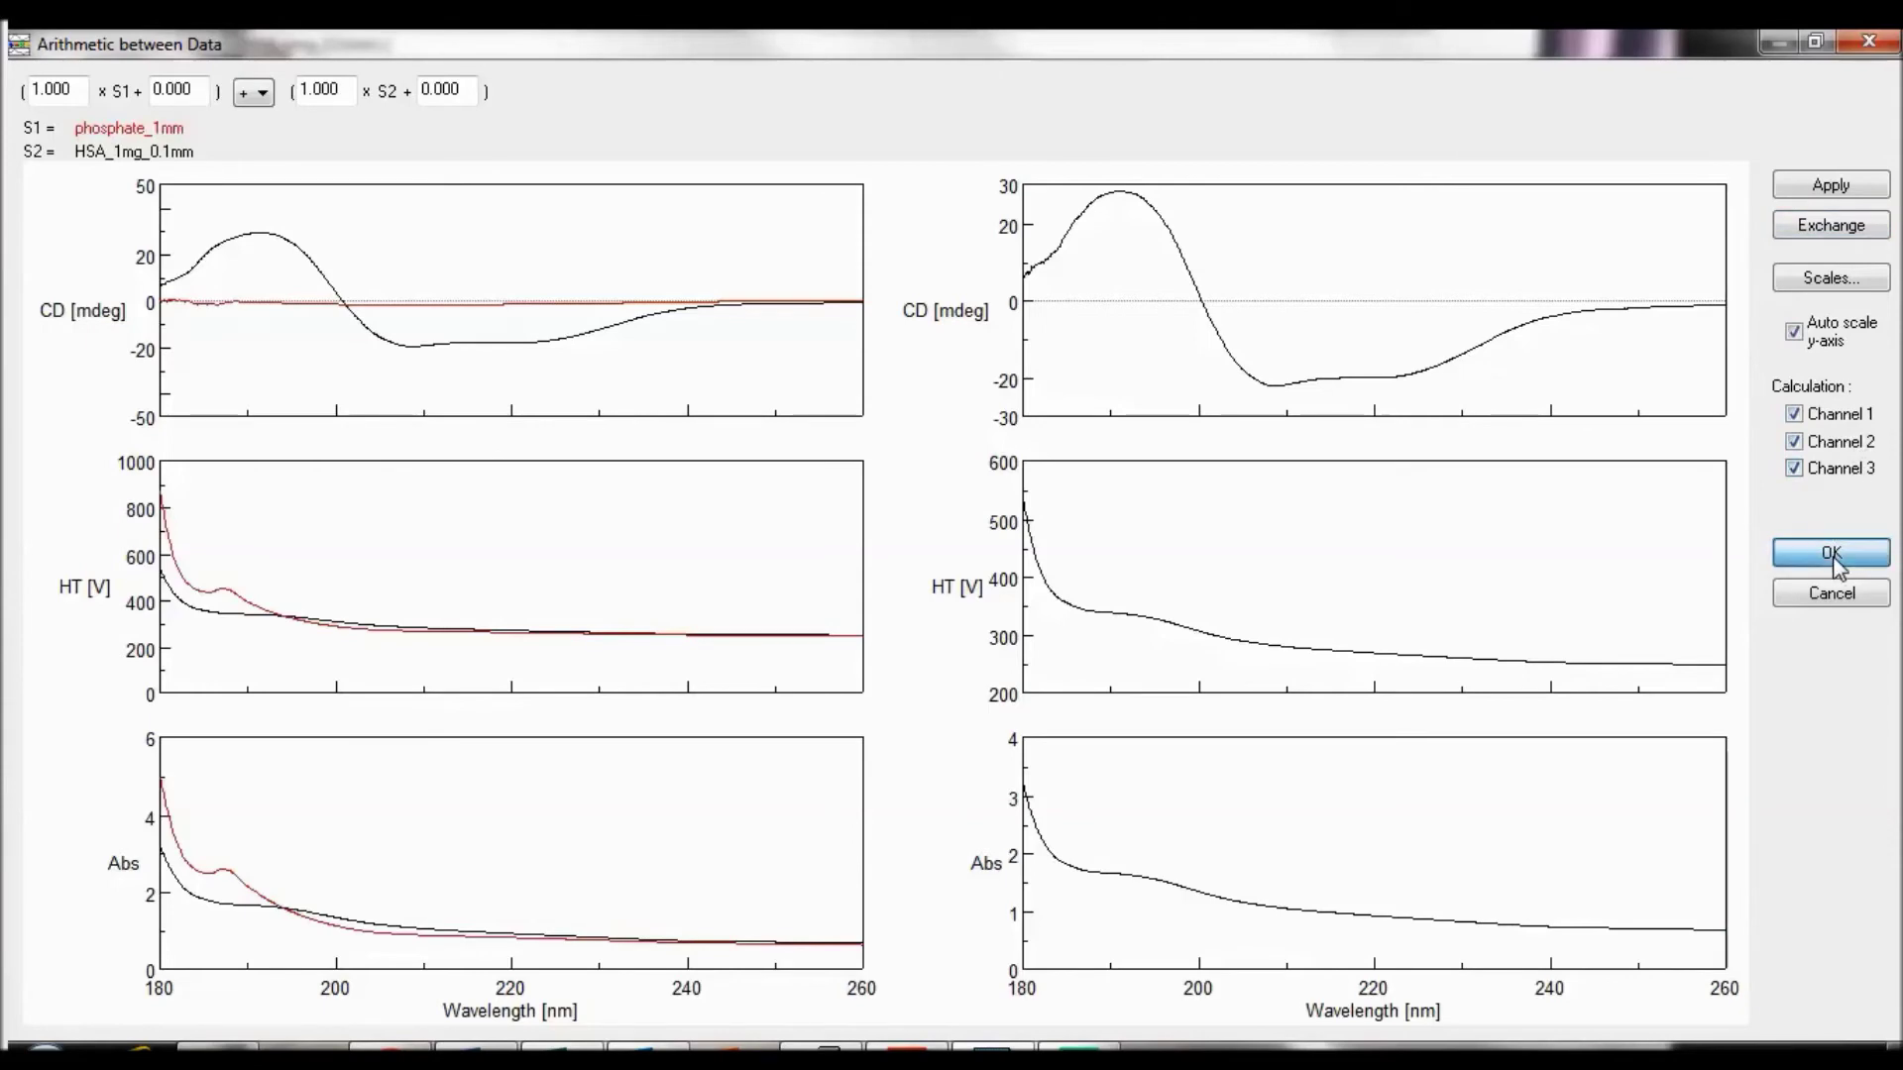
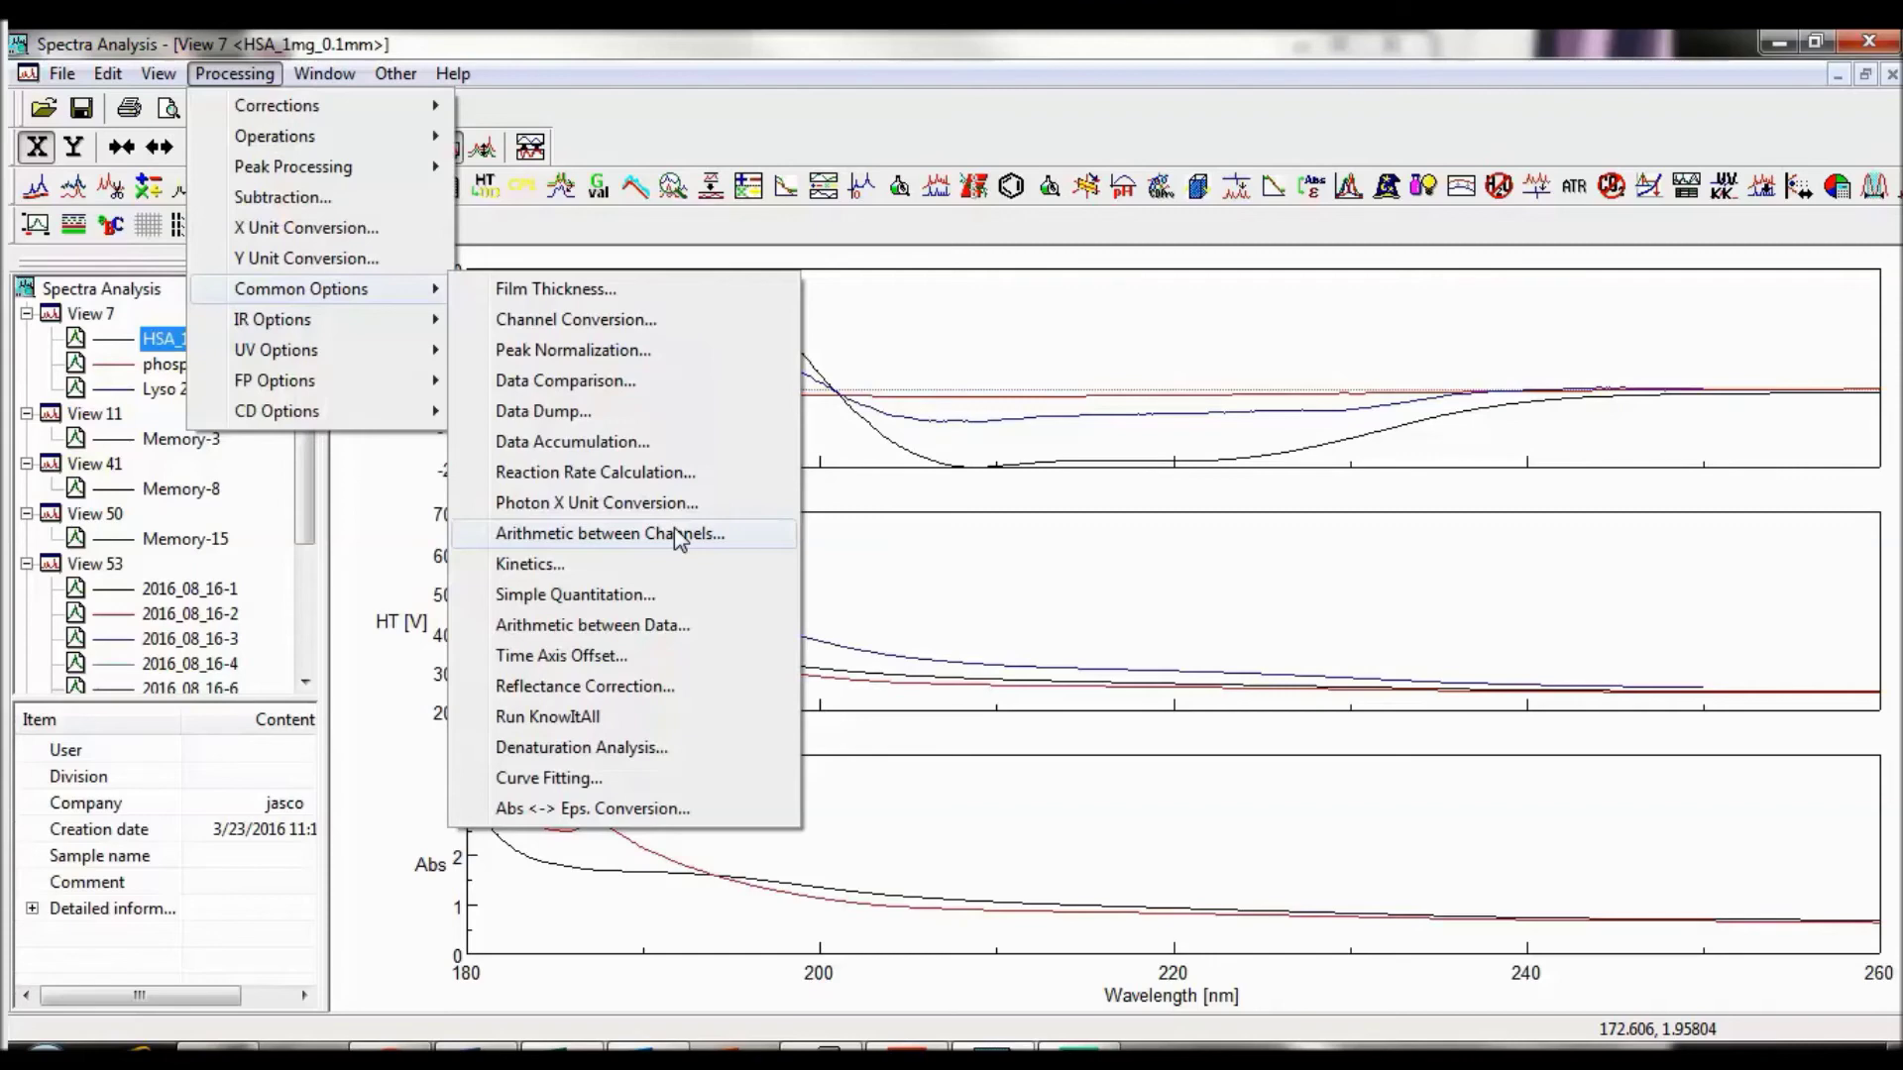
Set up Arithmetic between Channels for channels 1 and 2 of HSA_1mg_0.1mm, choosing CD [mdeg] through the Select attribute option
left_click(677, 540)
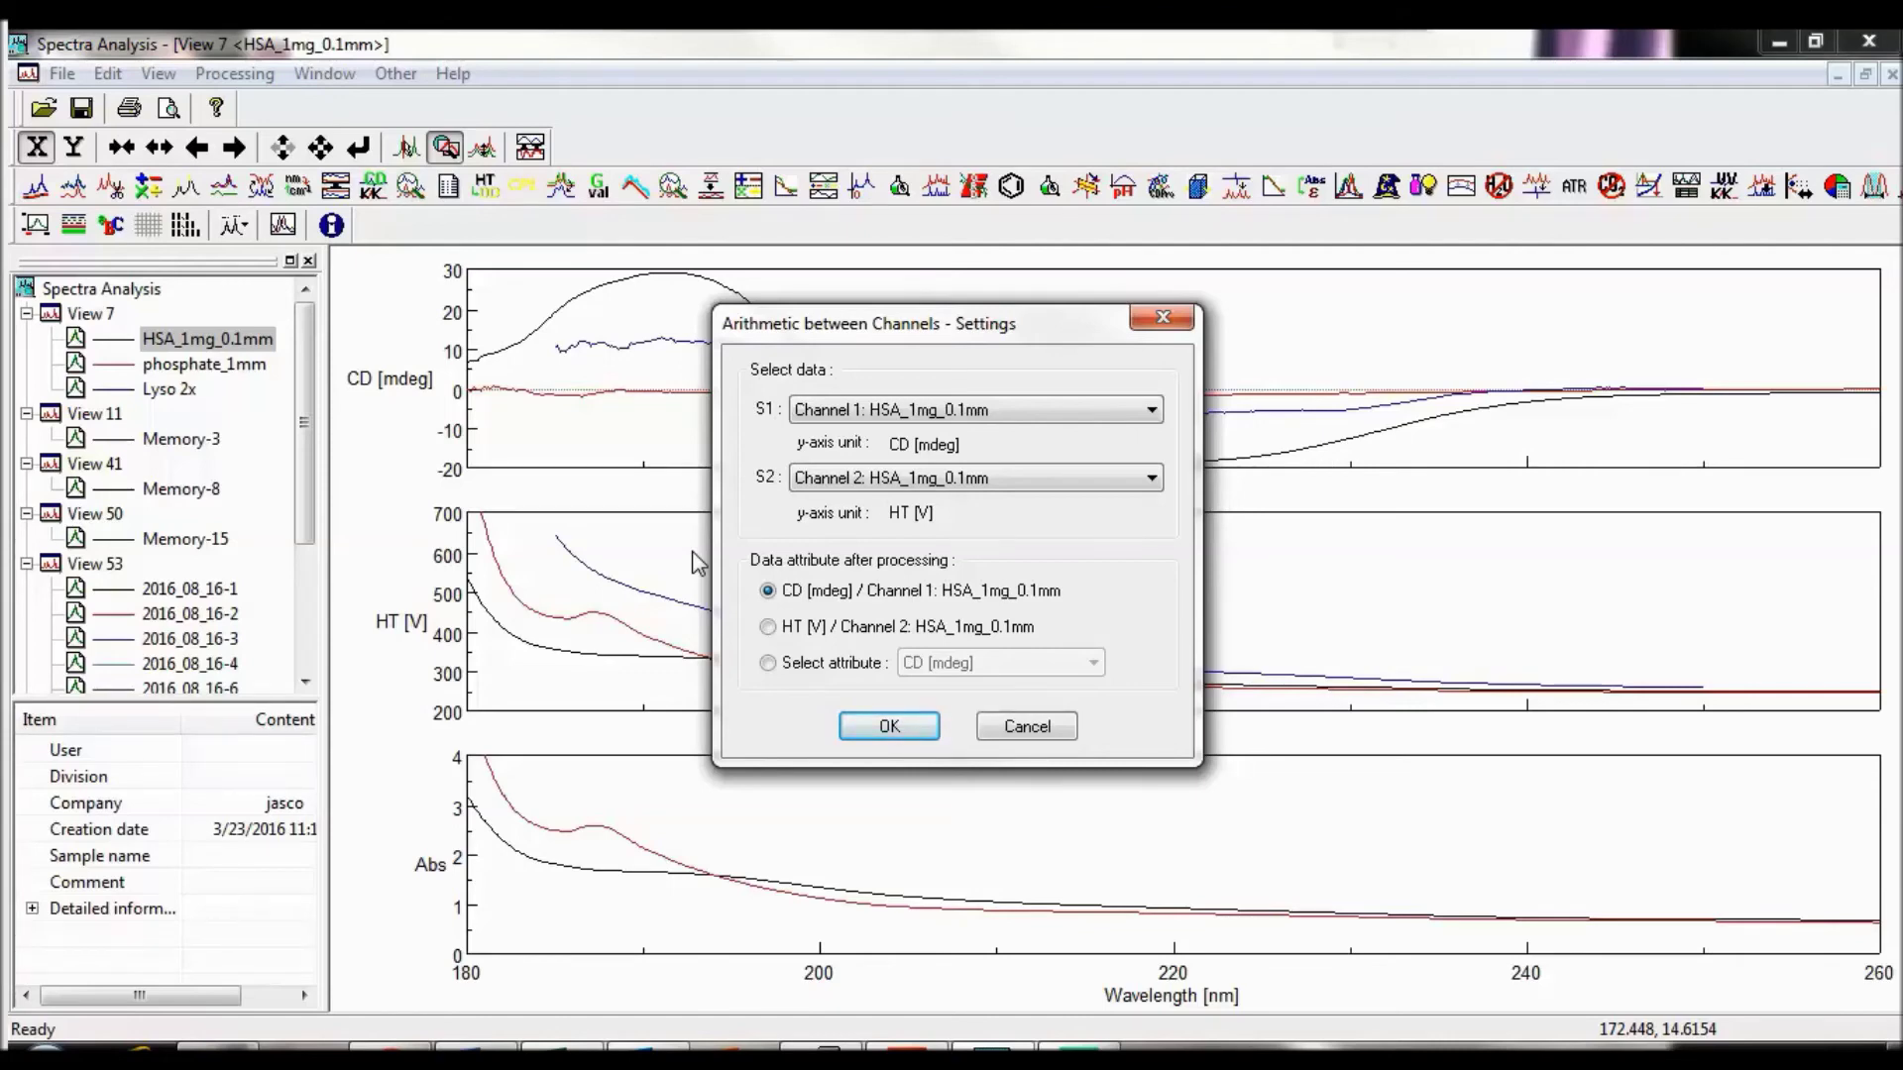
left_click(1042, 416)
left_click(1037, 412)
left_click(789, 664)
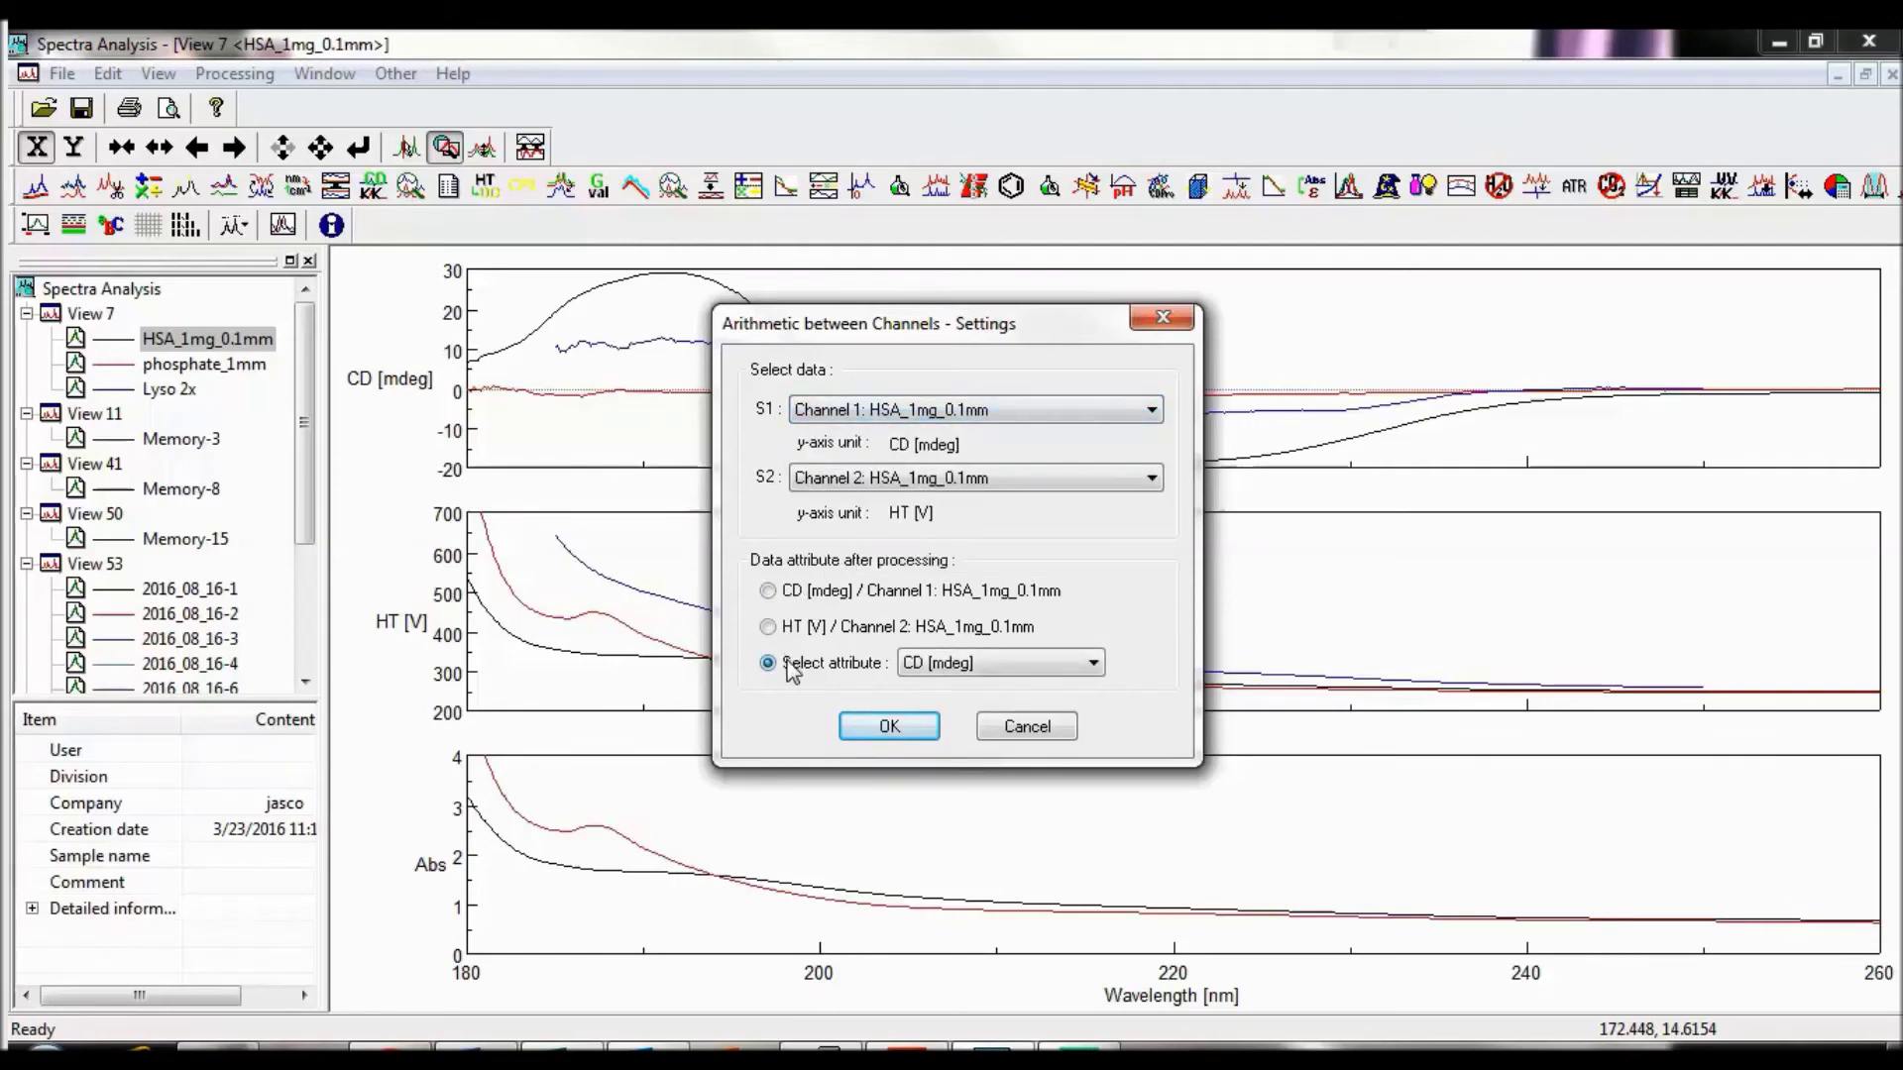
left_click(1015, 662)
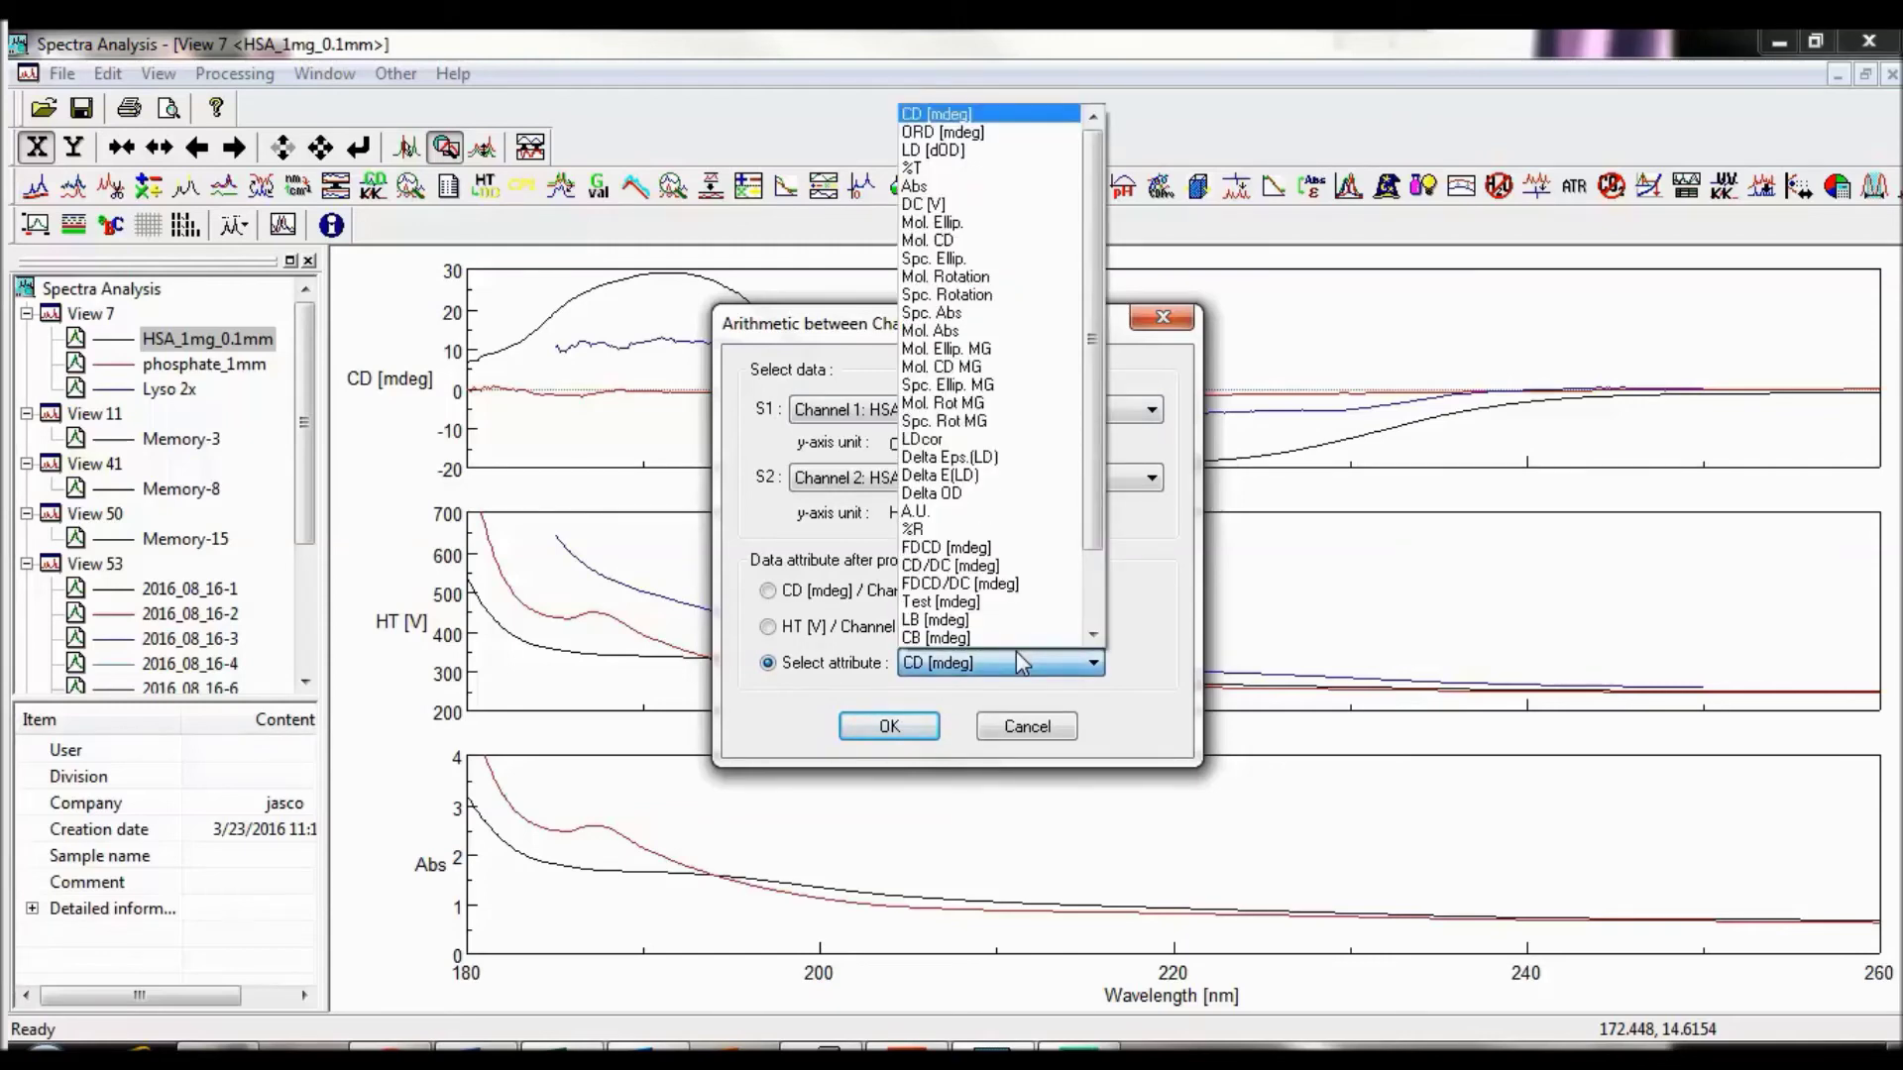
left_click(1016, 654)
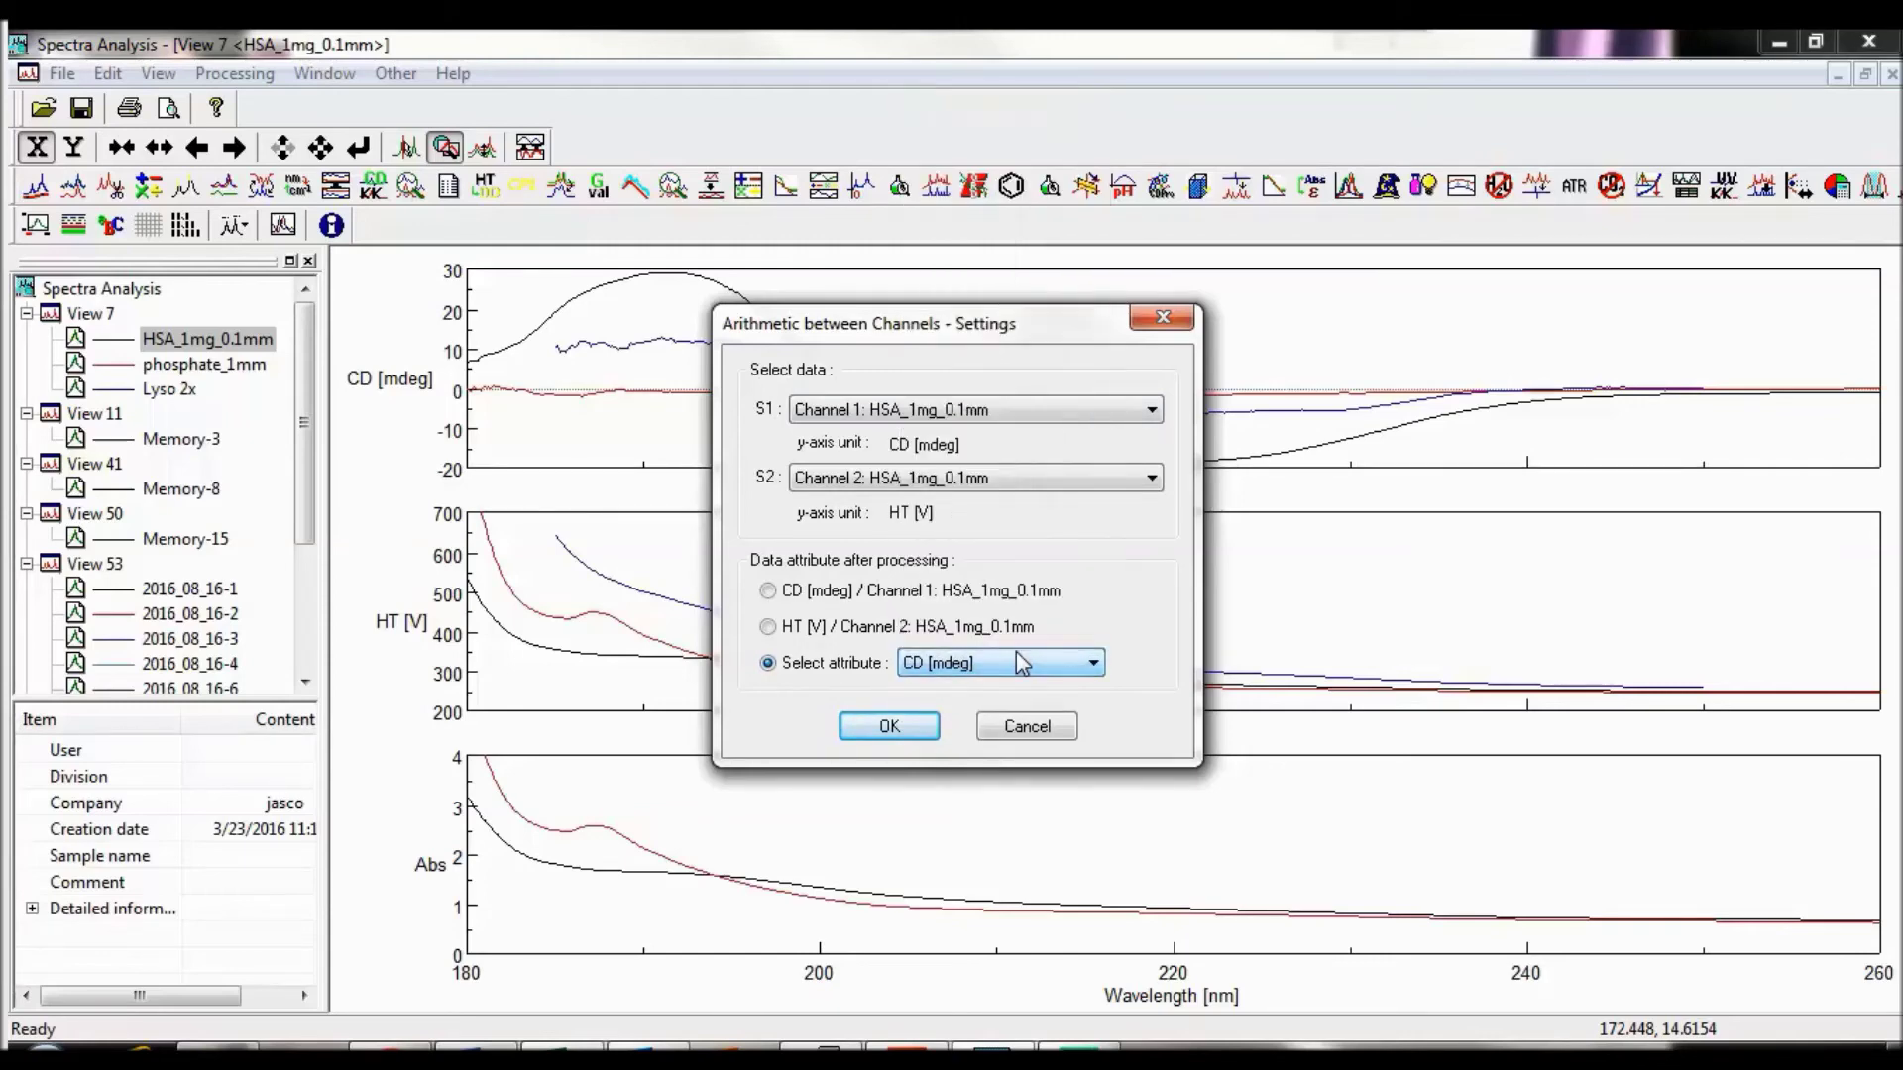
left_click(909, 725)
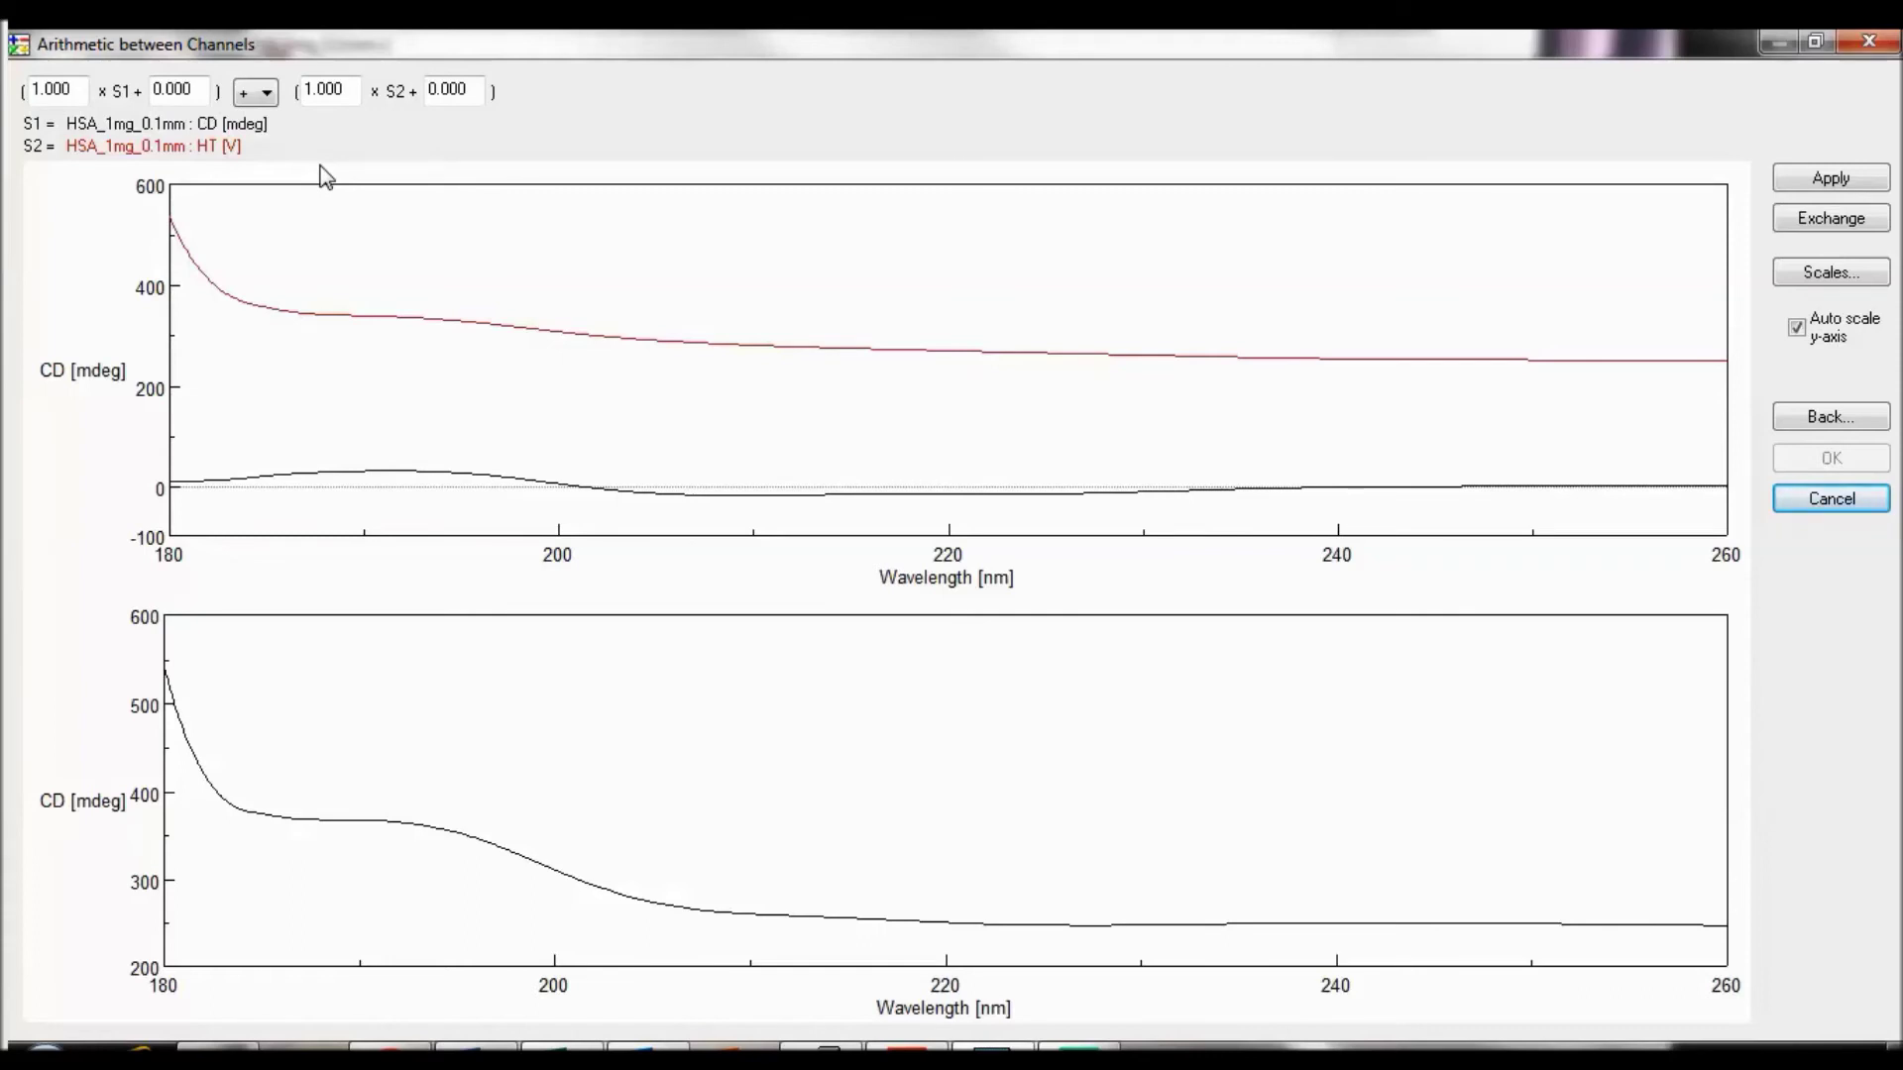
Divide the CD channel by the HT channel with both factors at 1.000 and apply the calculation
left_click(268, 93)
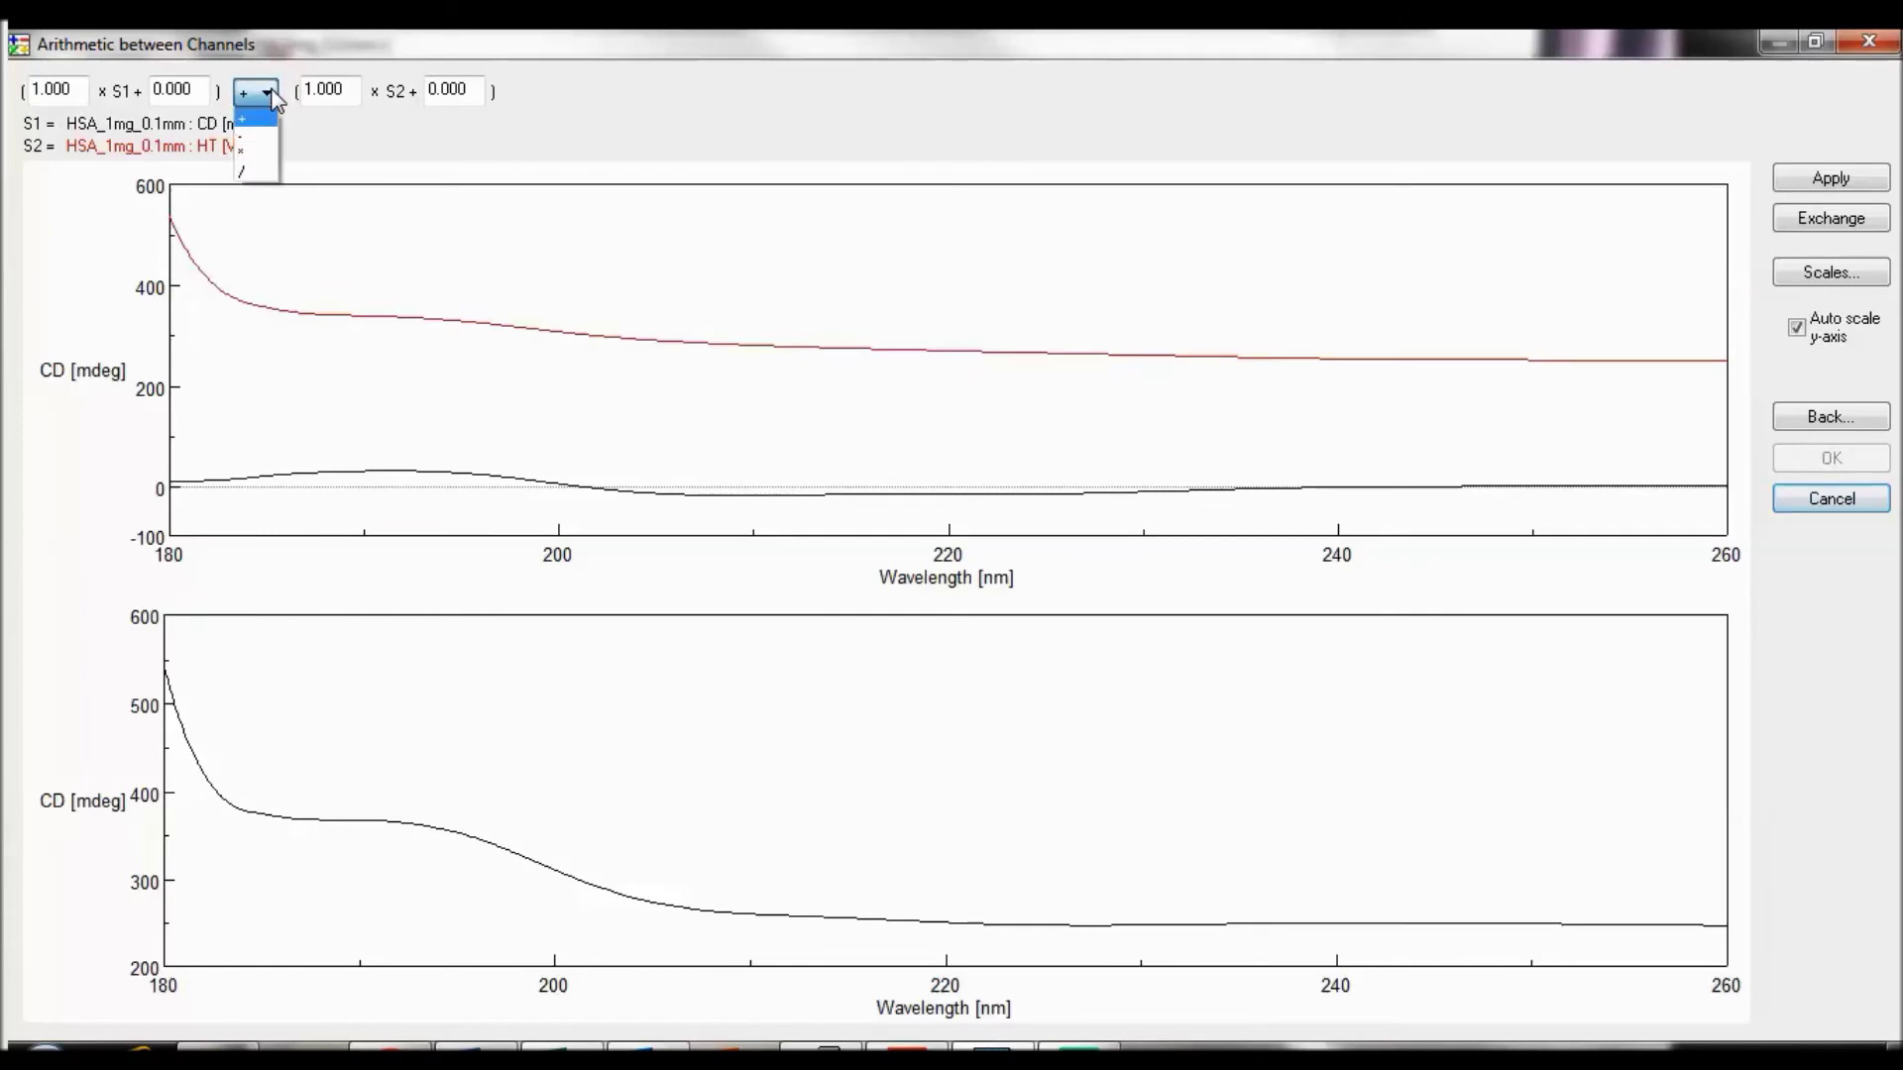
left_click(264, 173)
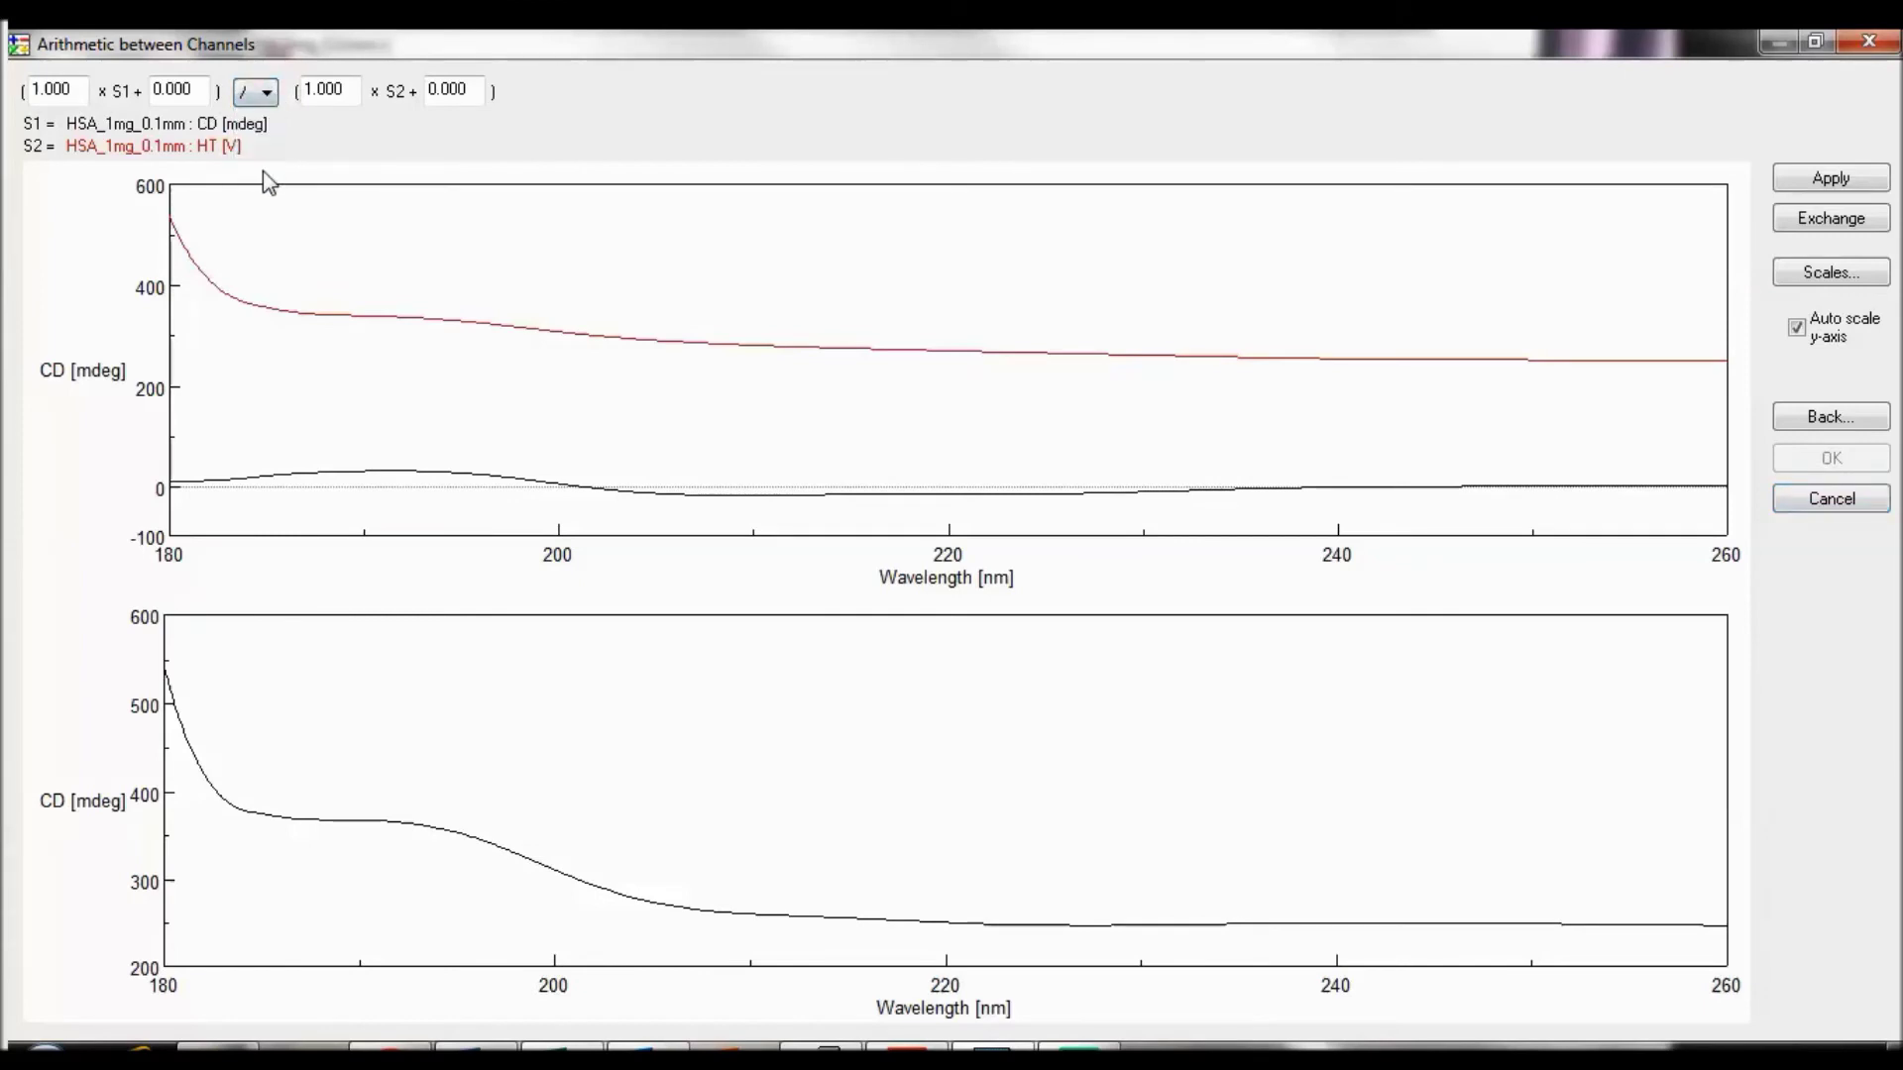
left_click(339, 97)
left_click(69, 92)
left_click(1797, 182)
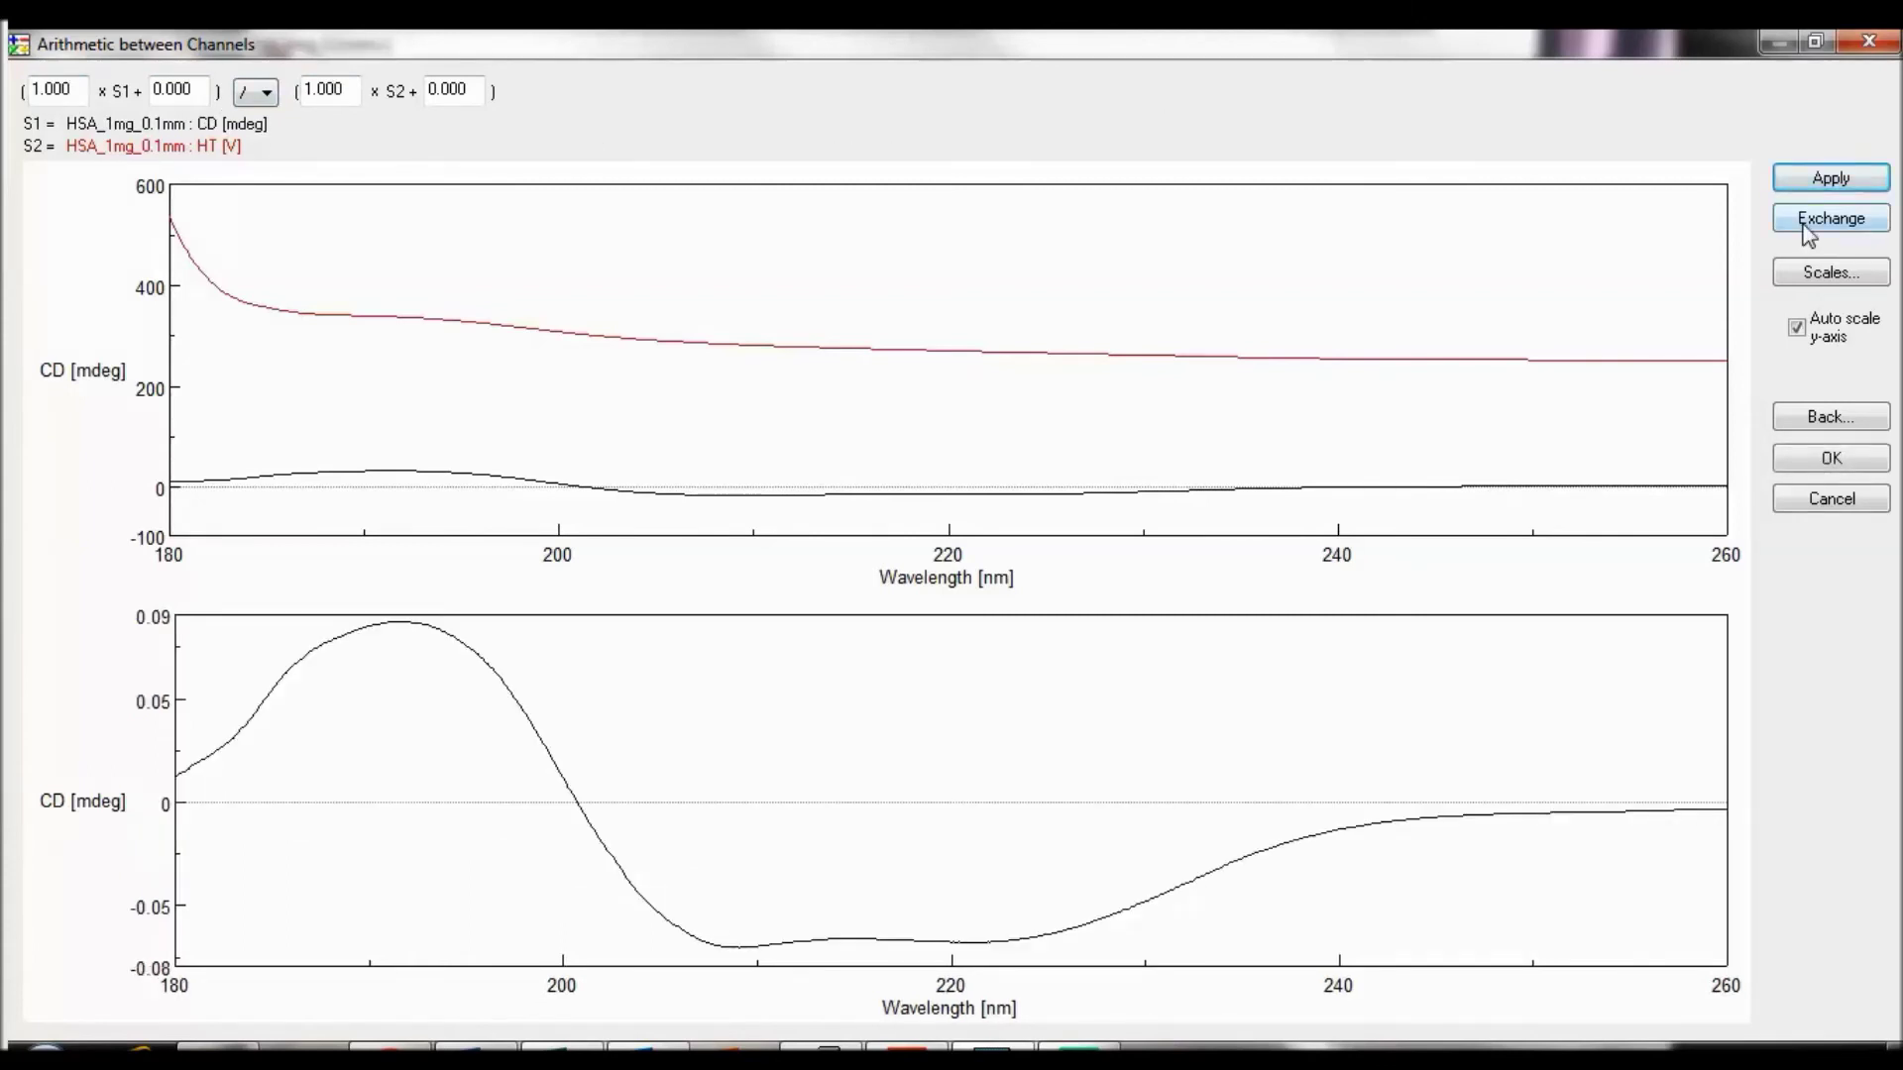
Exchange S1 and S2, restore their original order, and revisit the channel settings, accepting them as they are
left_click(1810, 220)
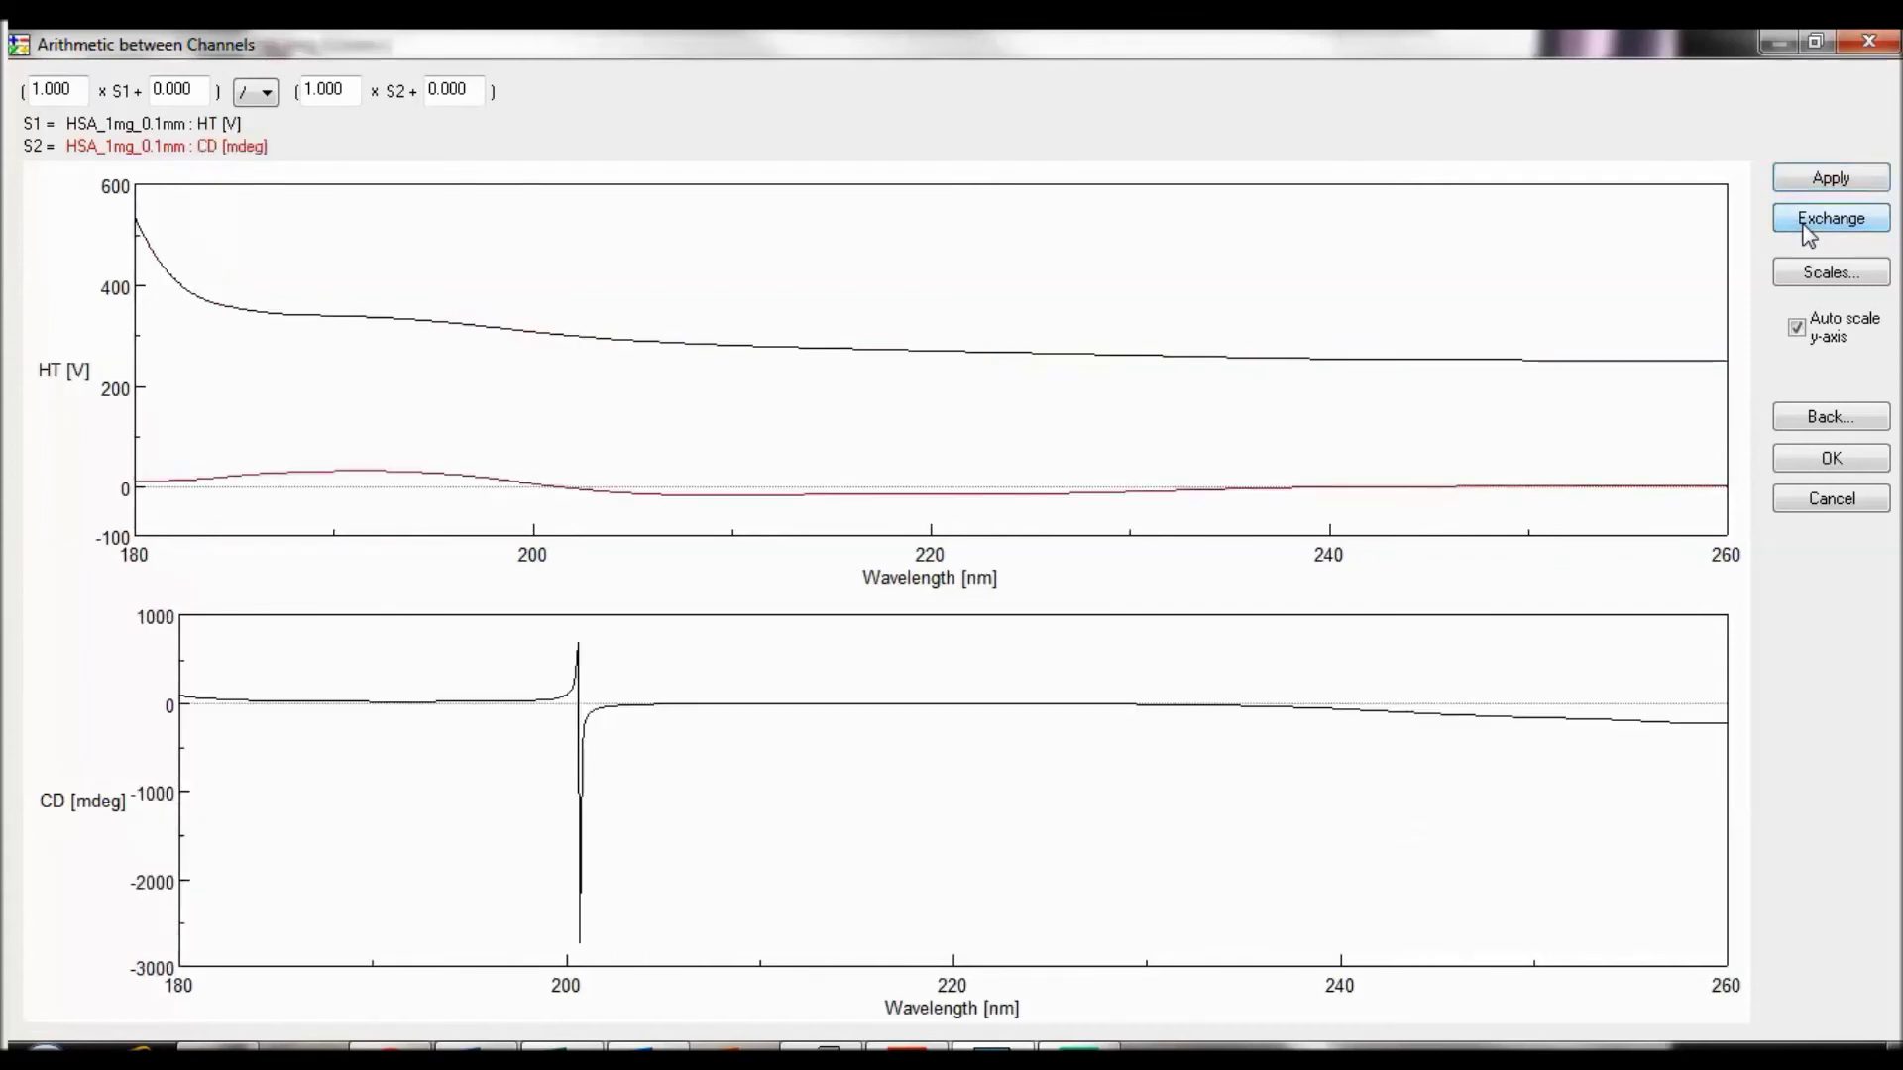
left_click(1810, 220)
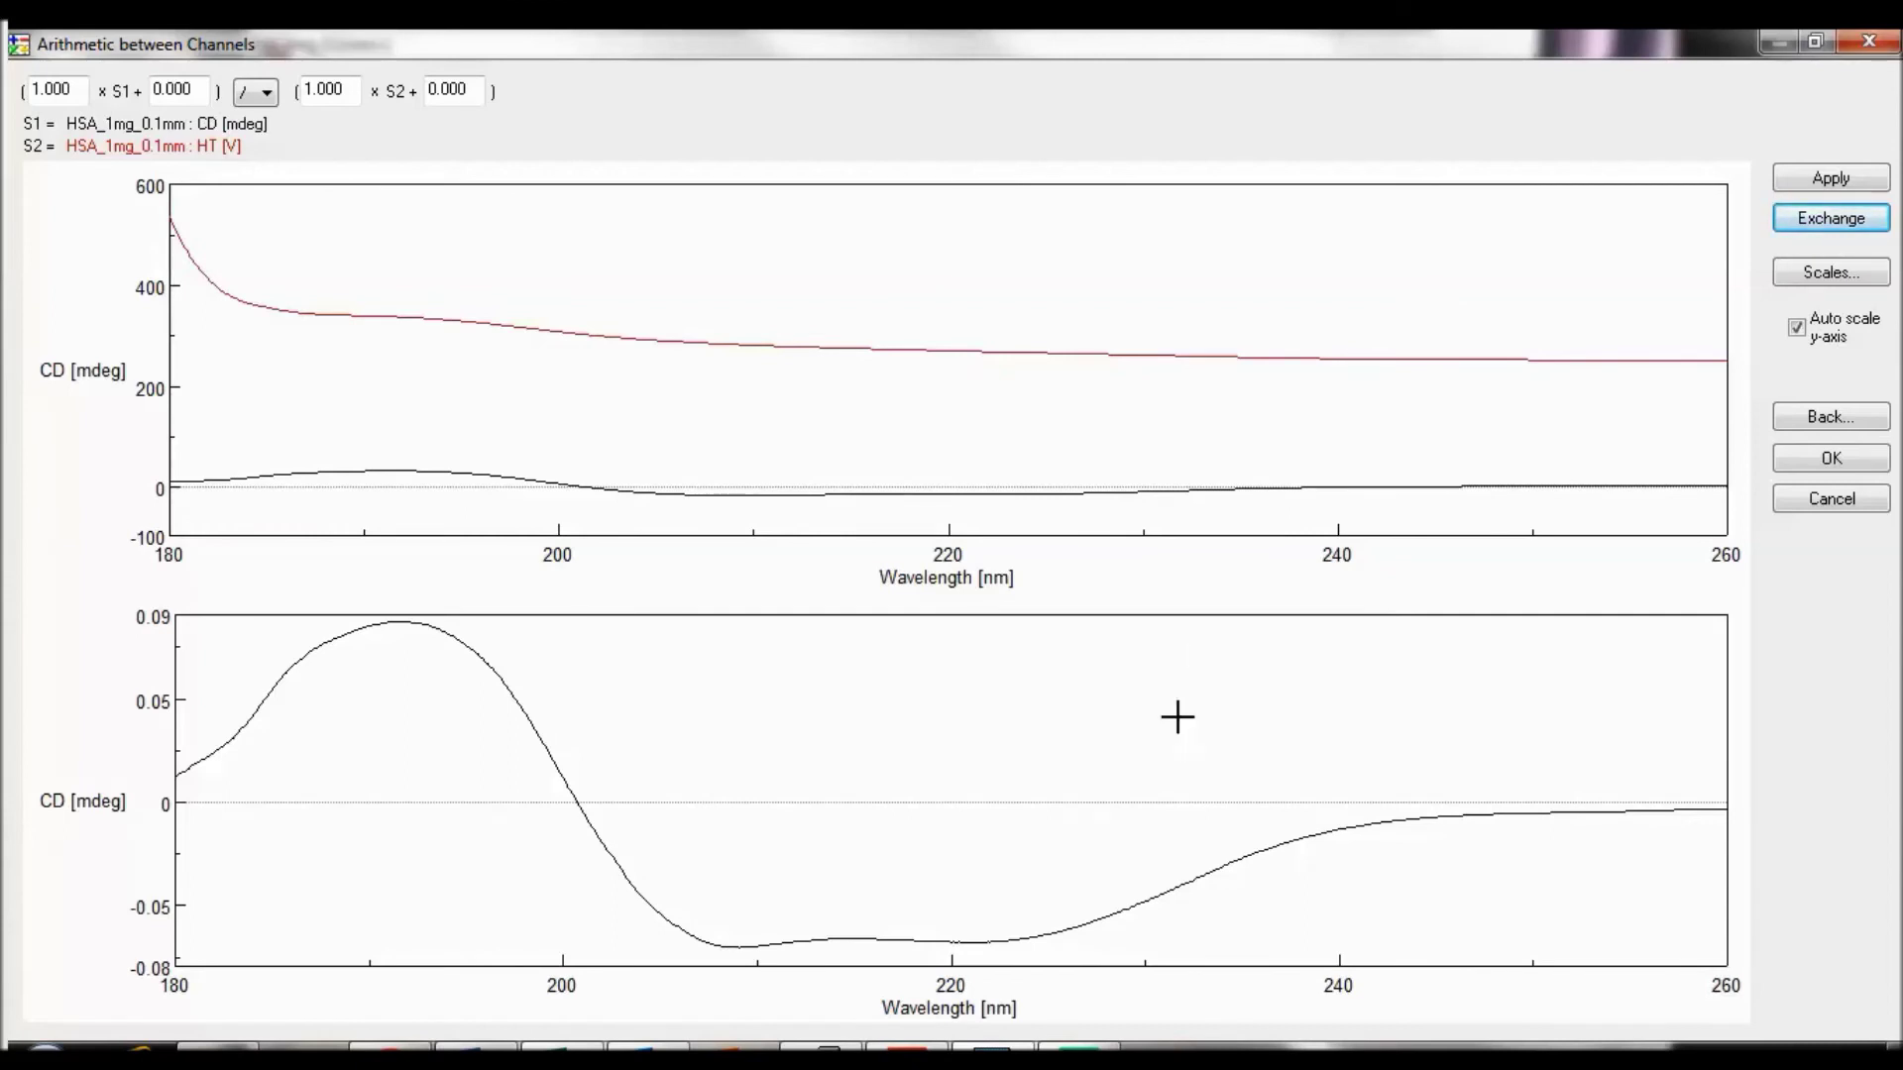
left_click(1868, 417)
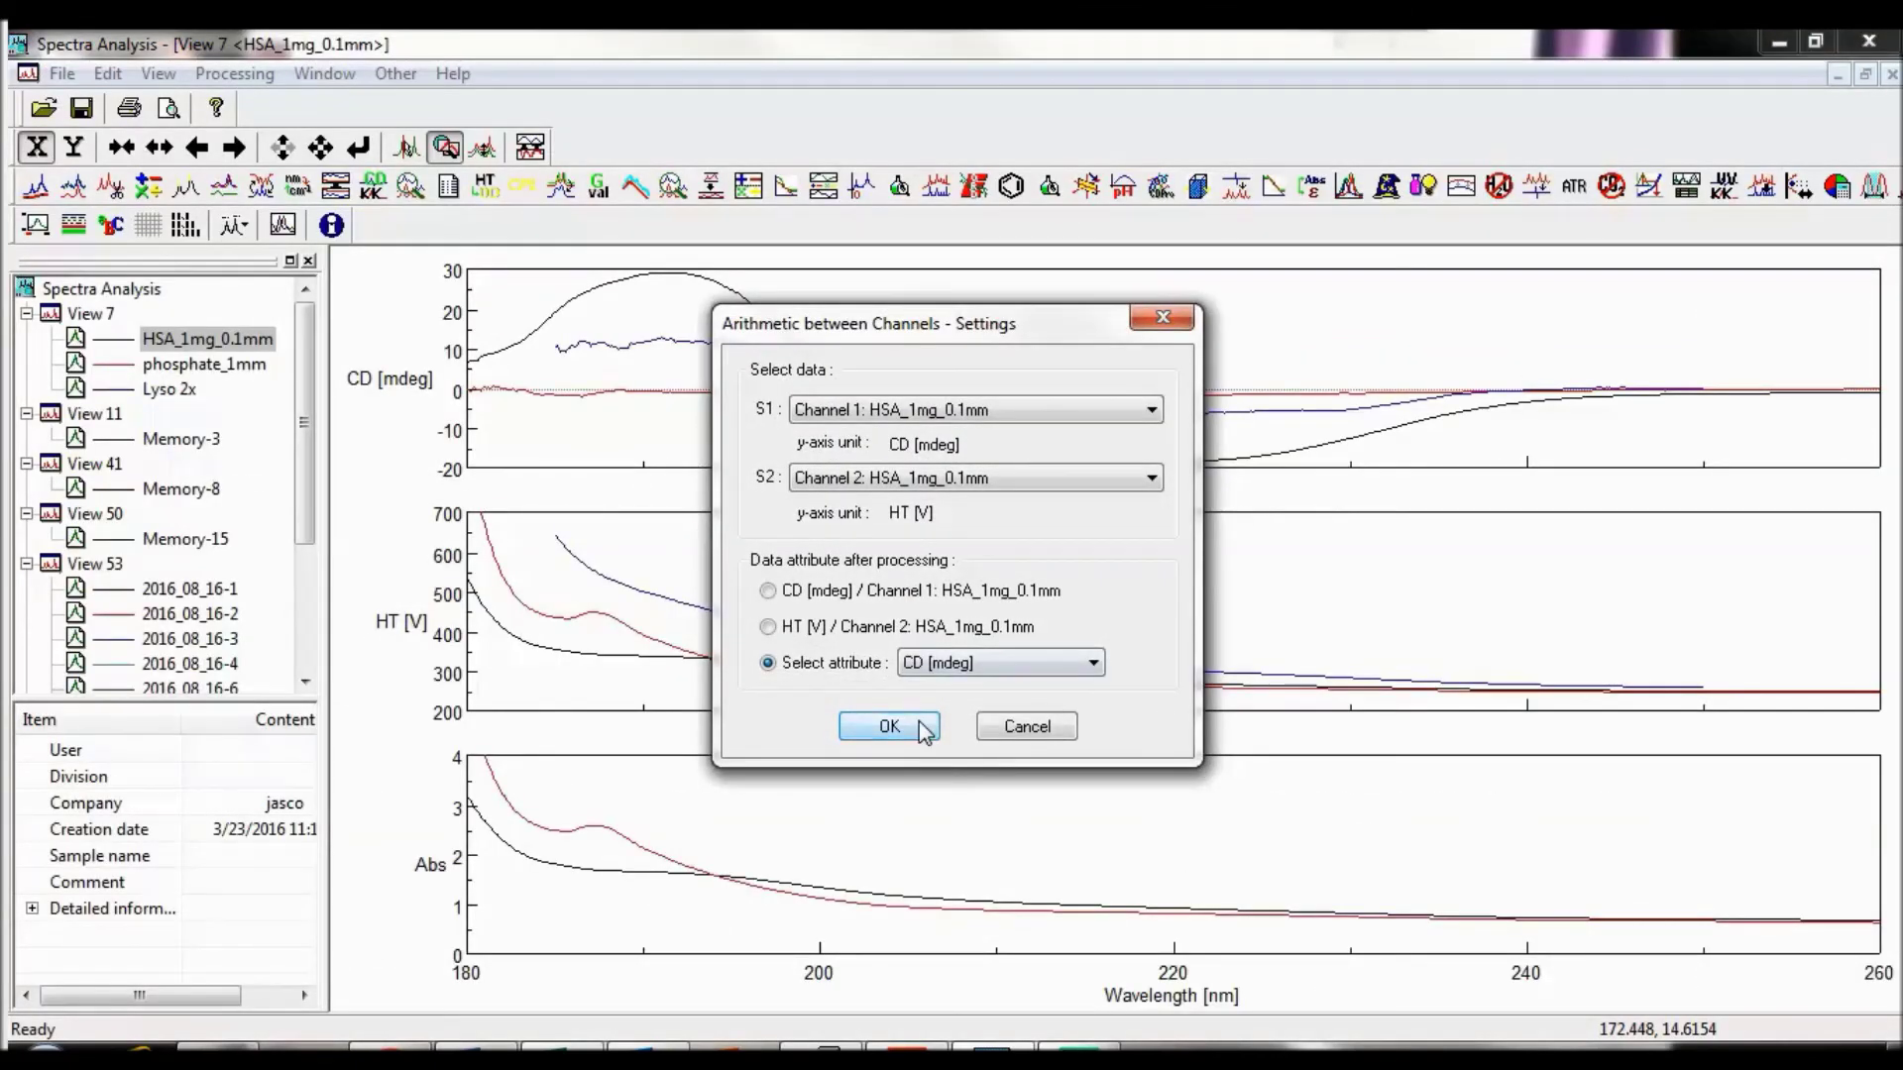
left_click(919, 722)
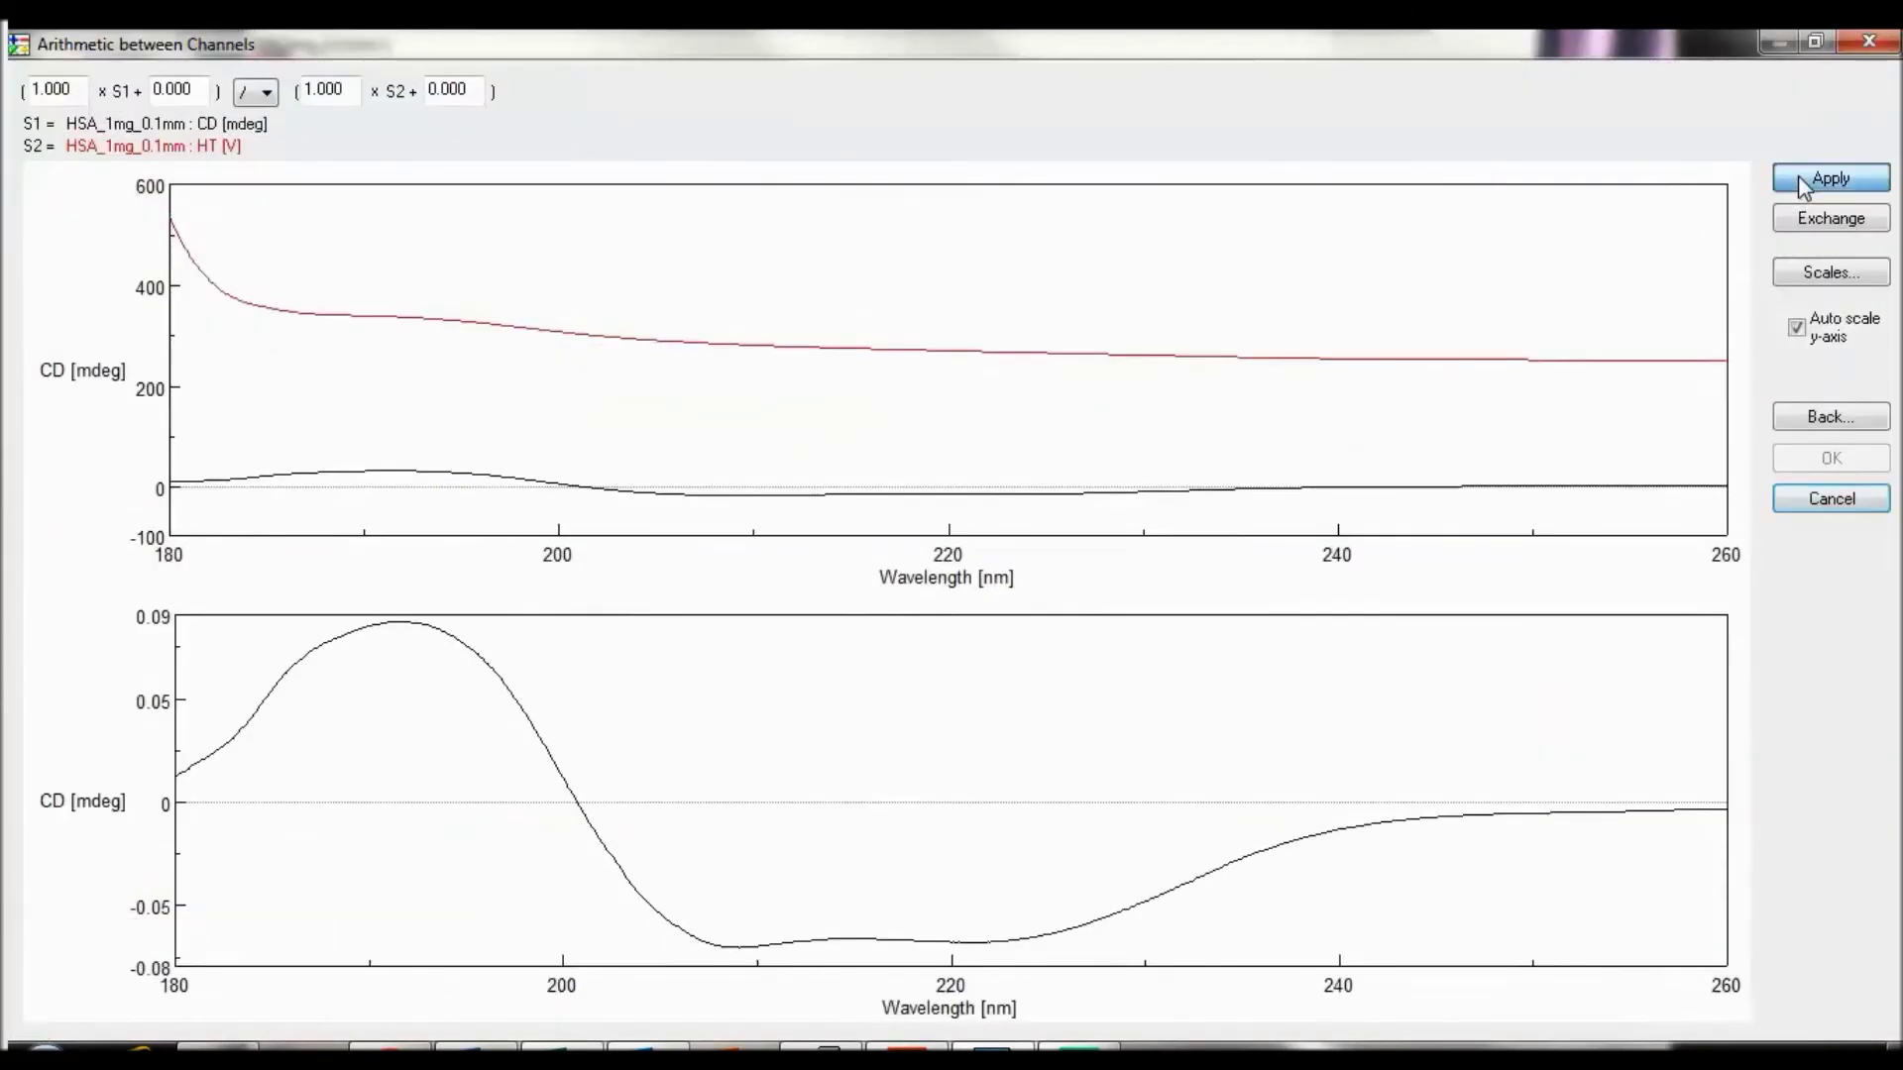
Apply the division of the CD channel by the HT channel for HSA_1mg_0.1mm and accept the result
left_click(1804, 184)
left_click(1832, 460)
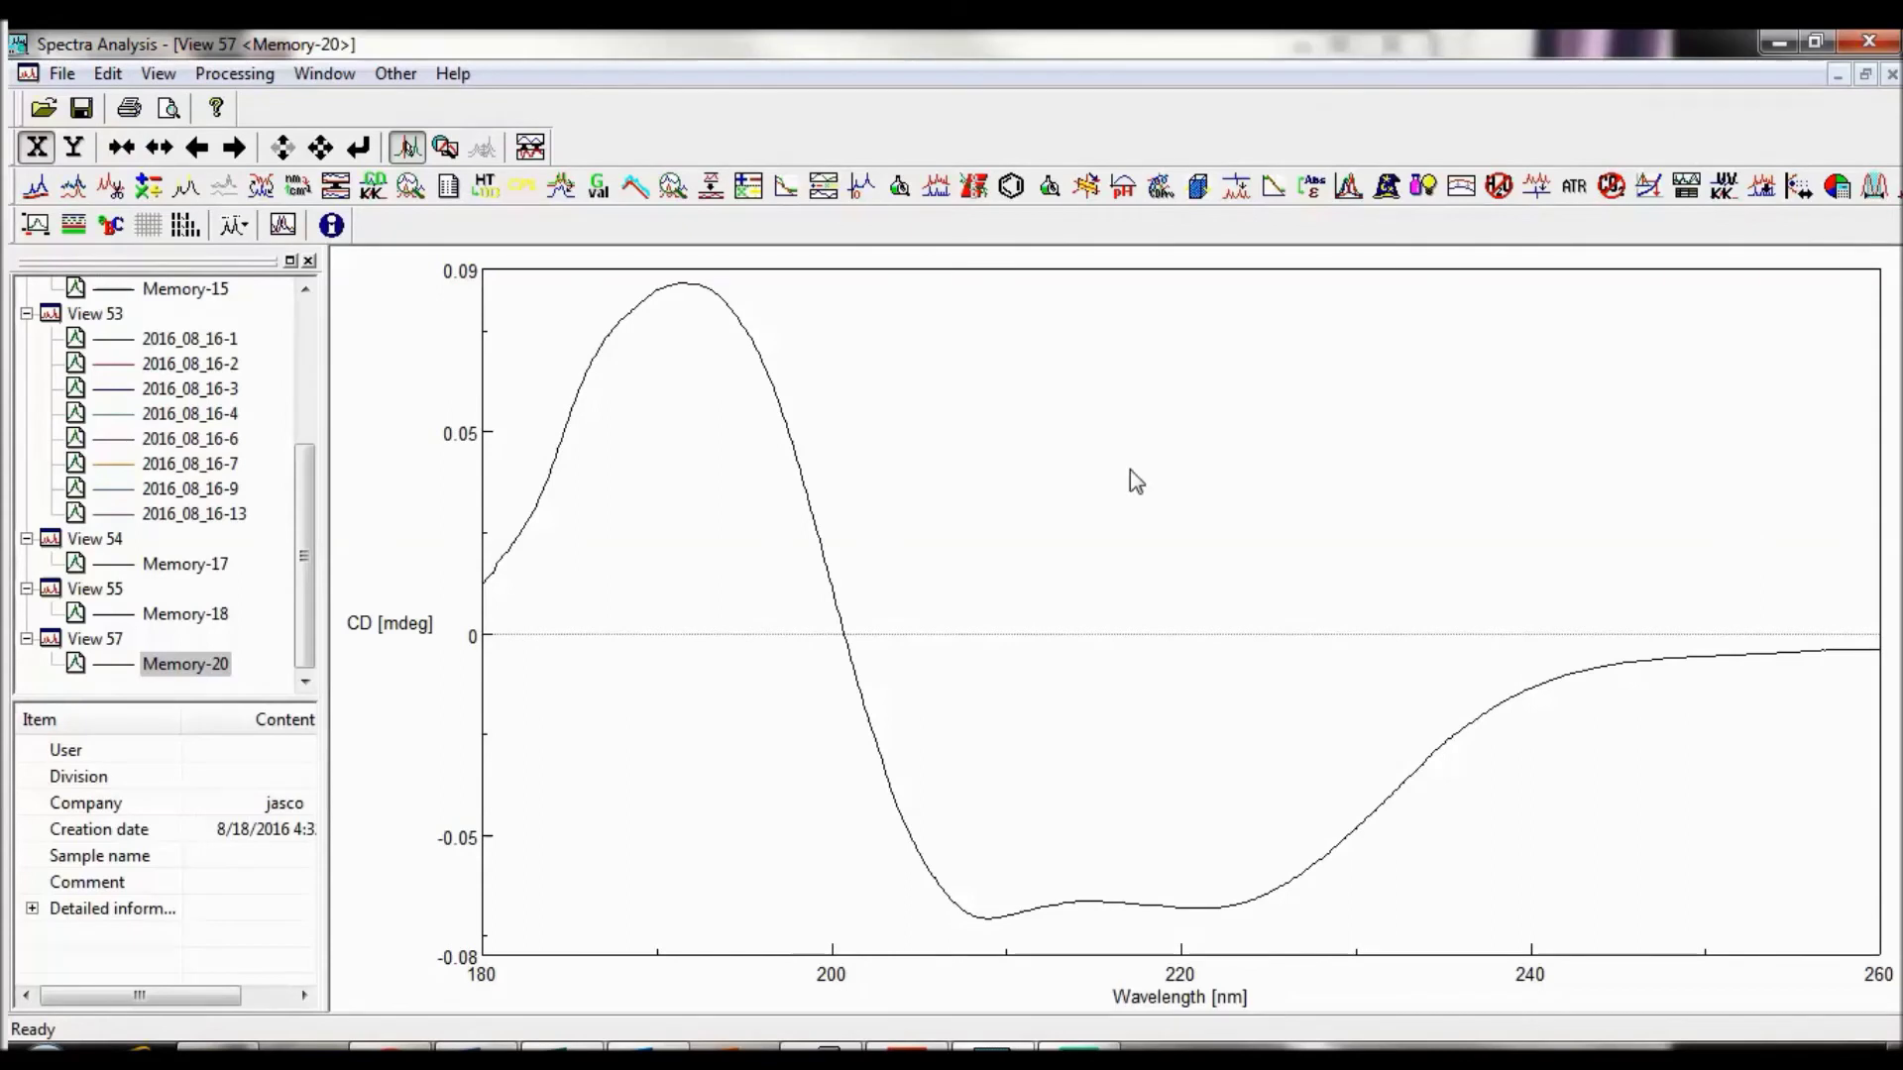
left_click(248, 75)
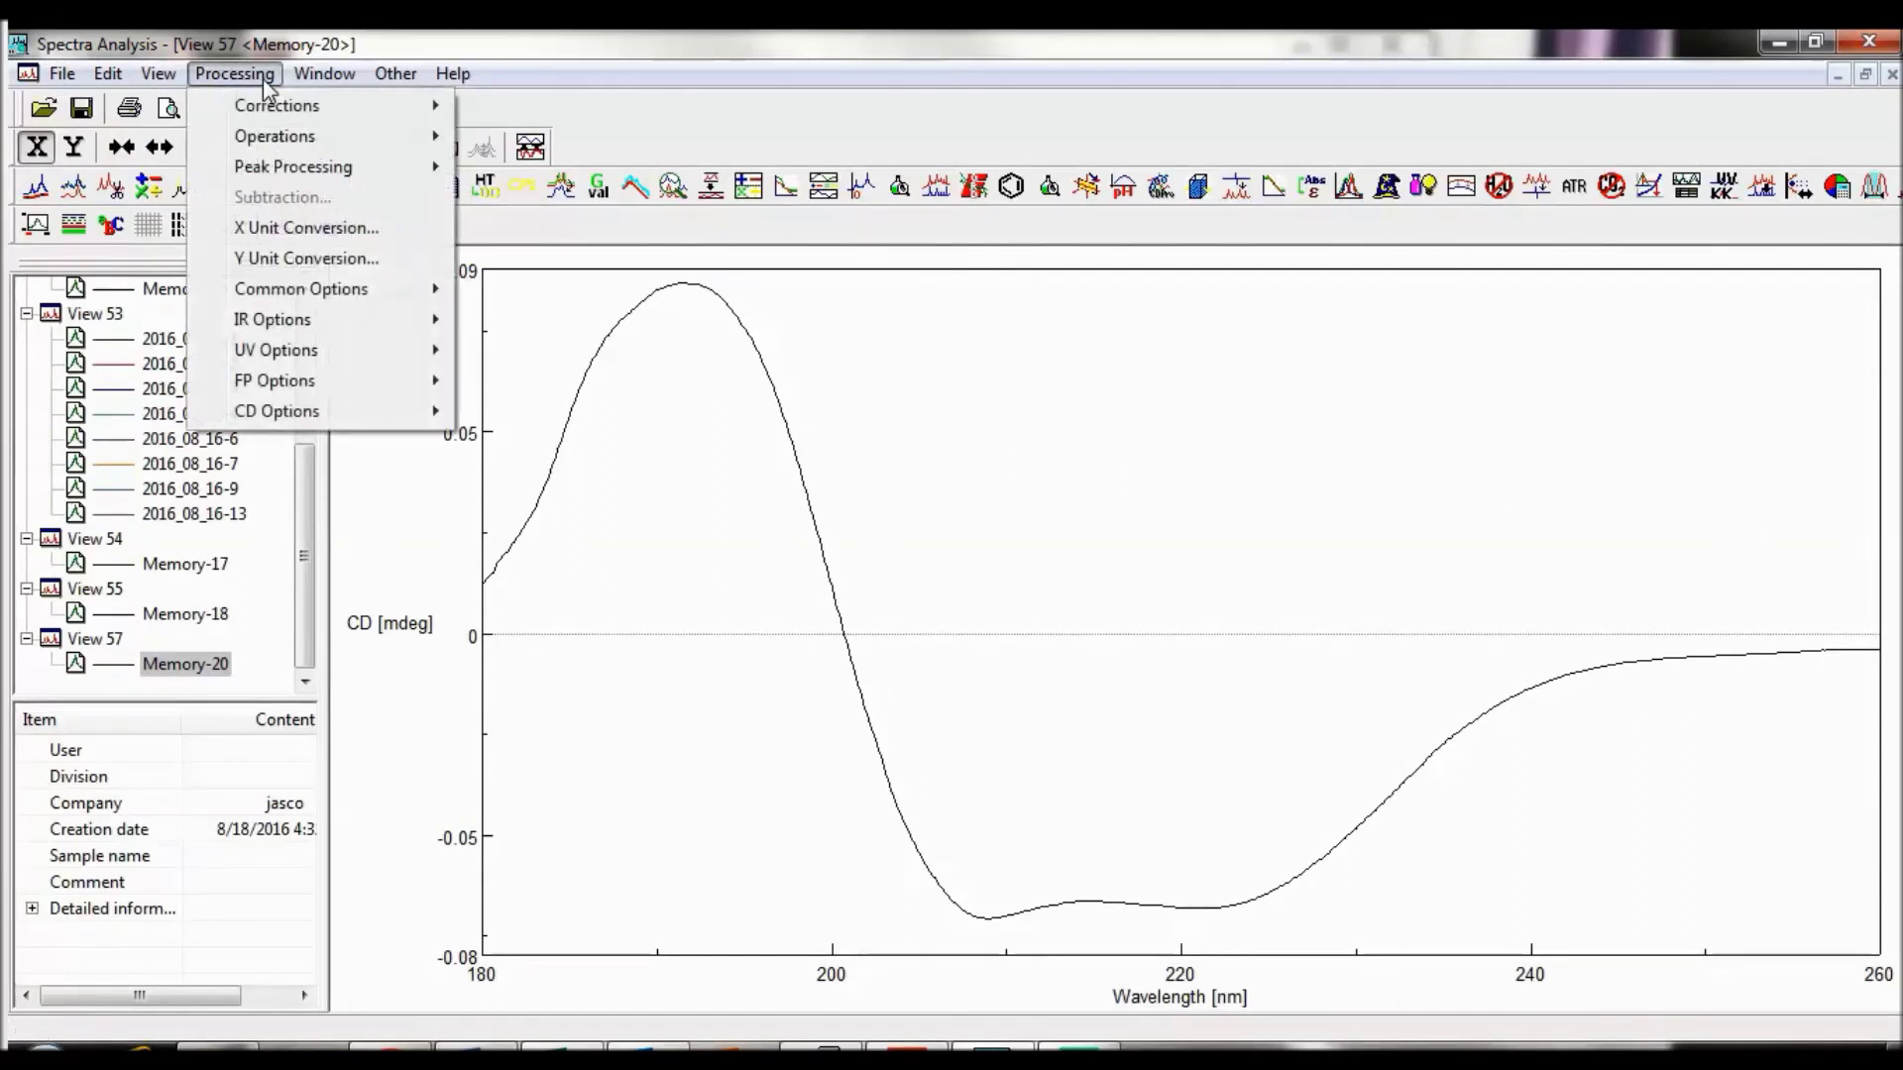
mouse_move(313, 422)
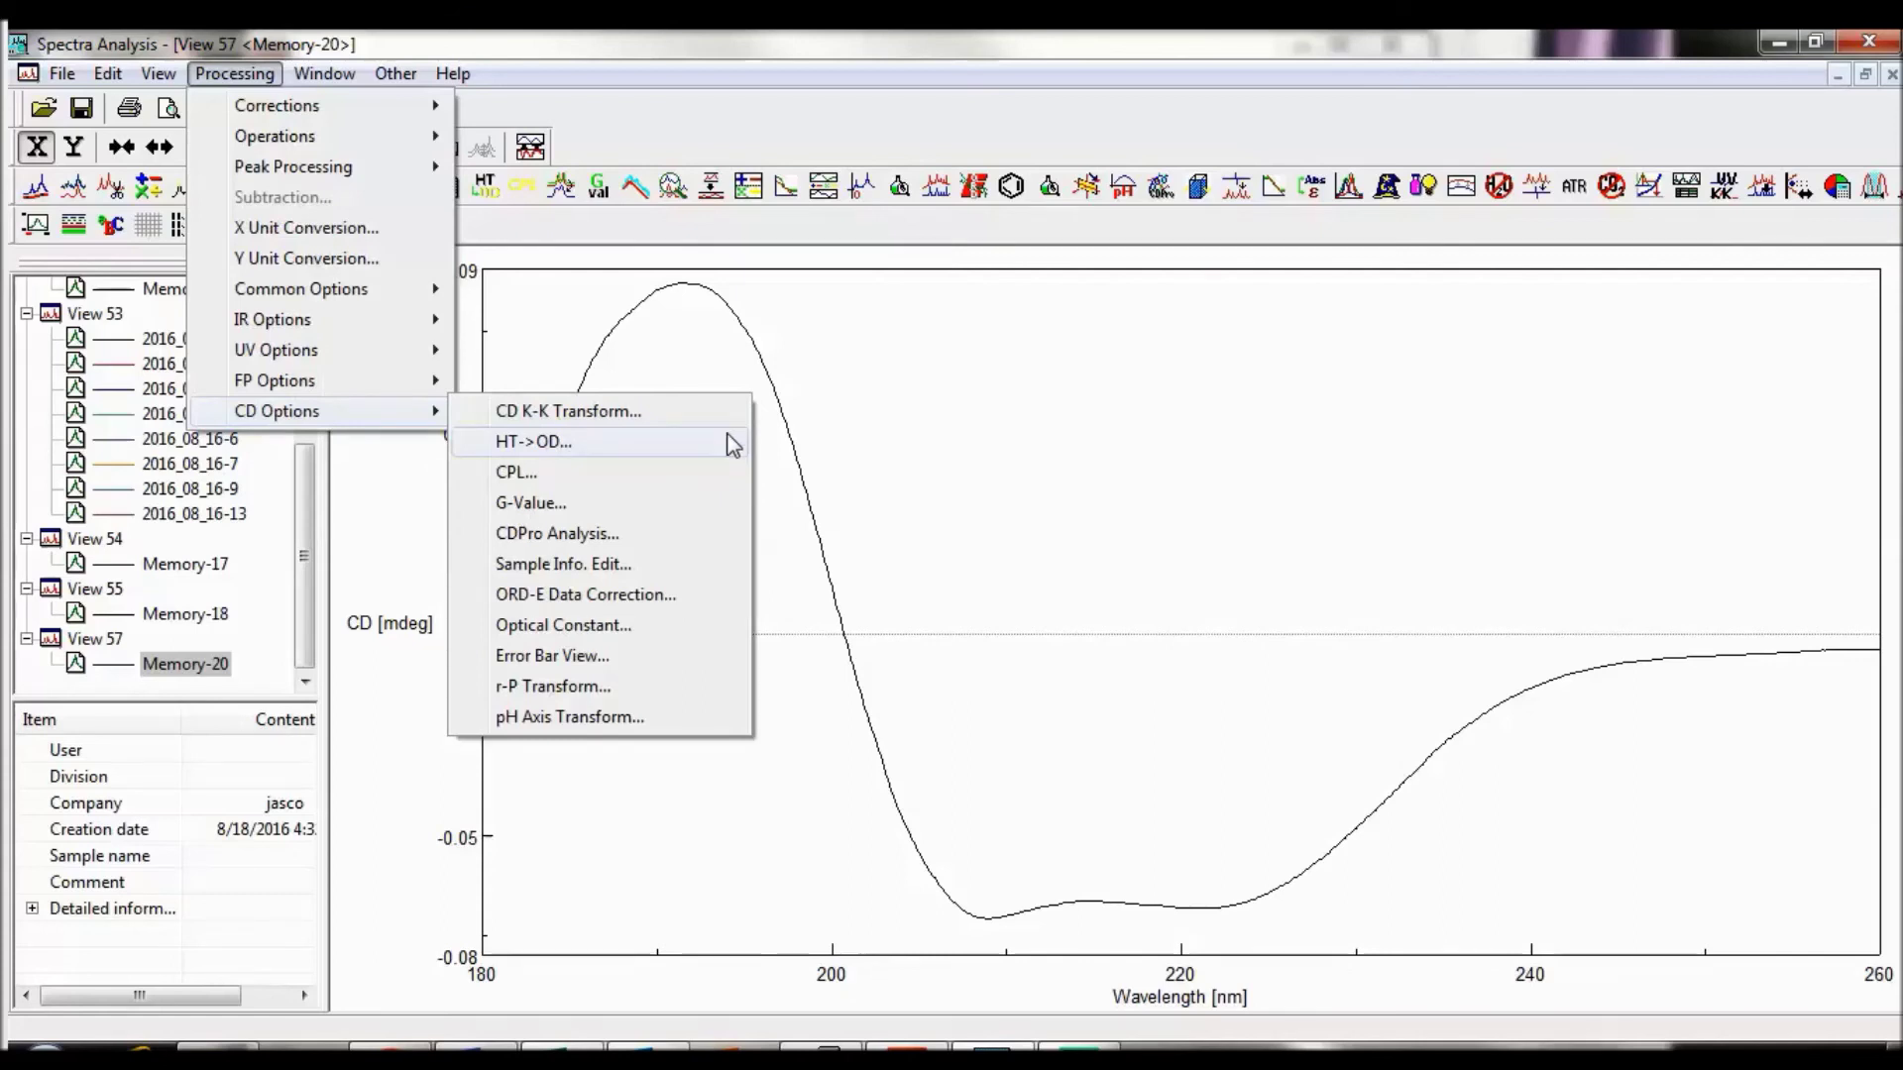
left_click(745, 509)
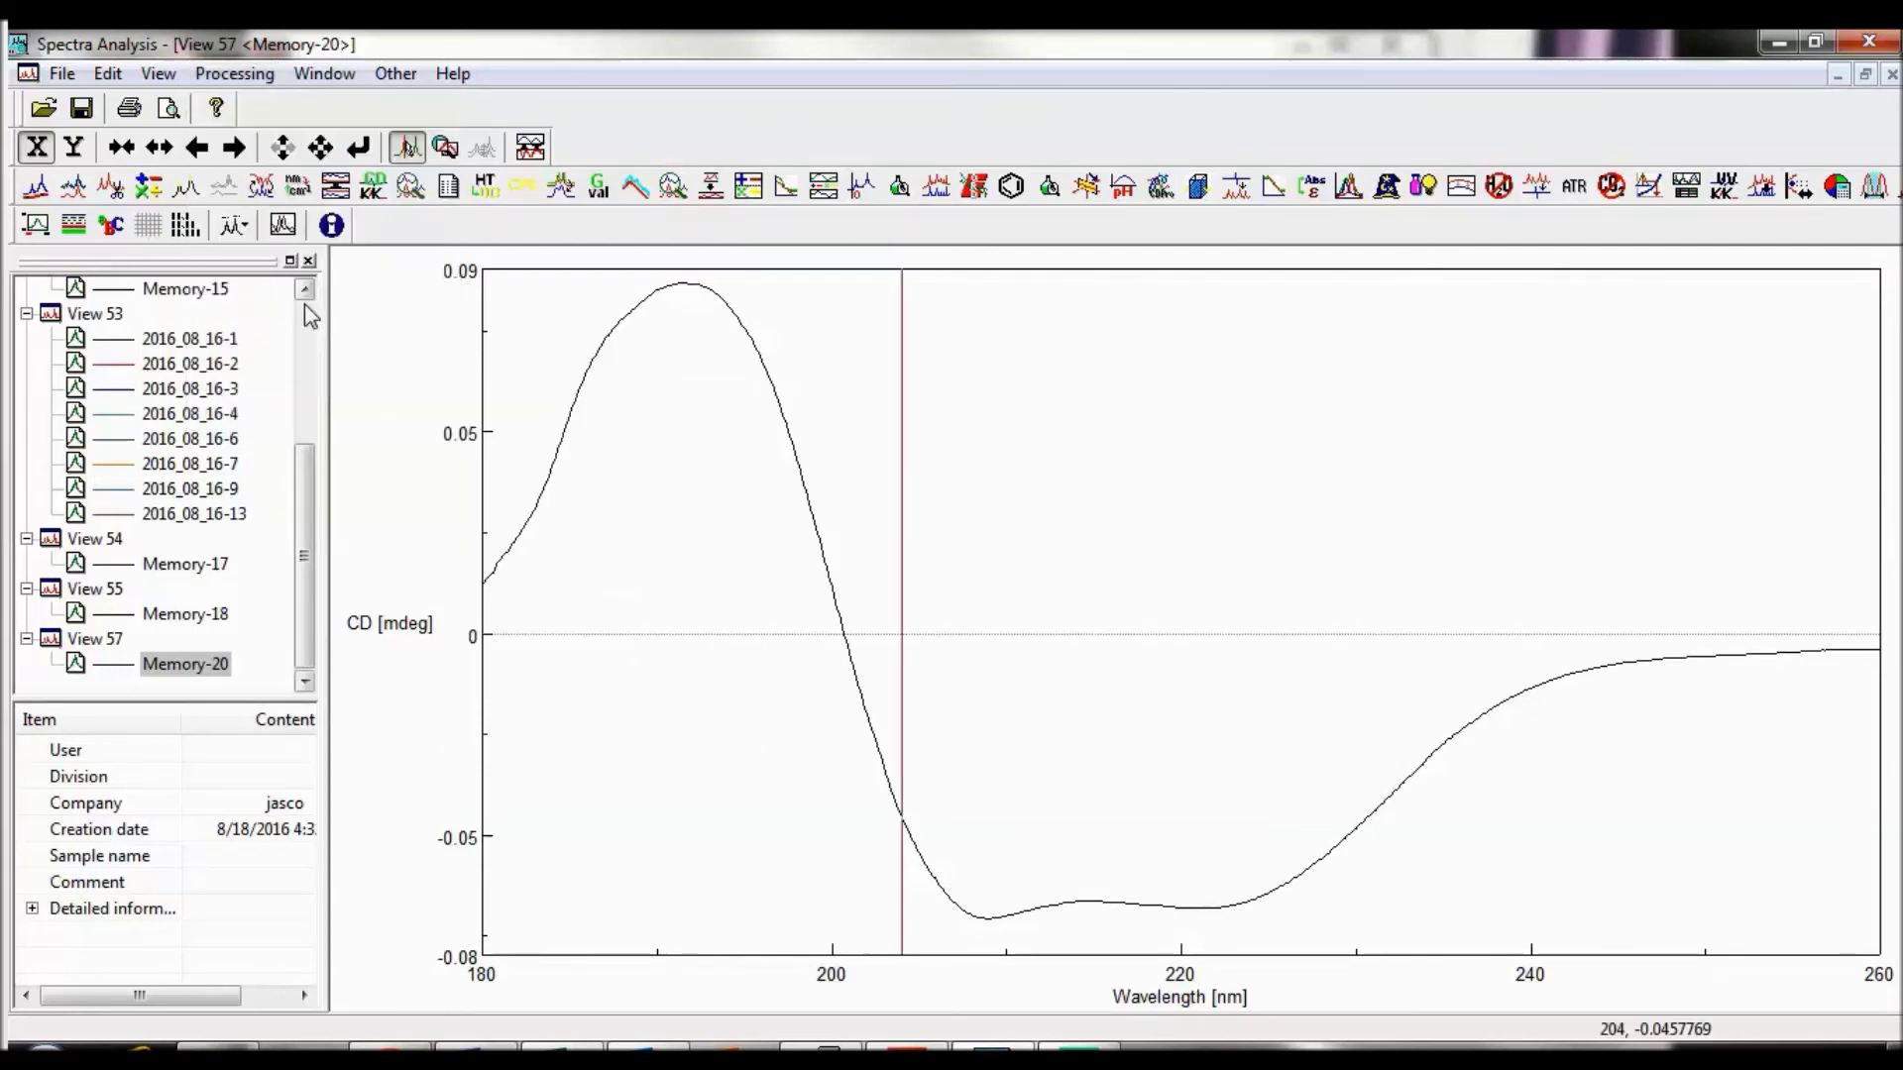
Calculate the G-value for HSA_1mg_0.1mm in View 7, using Ch. No.1 (CD) as S1 and Ch. No.3 (Abs) as S2
scroll(305, 306, "up", 4)
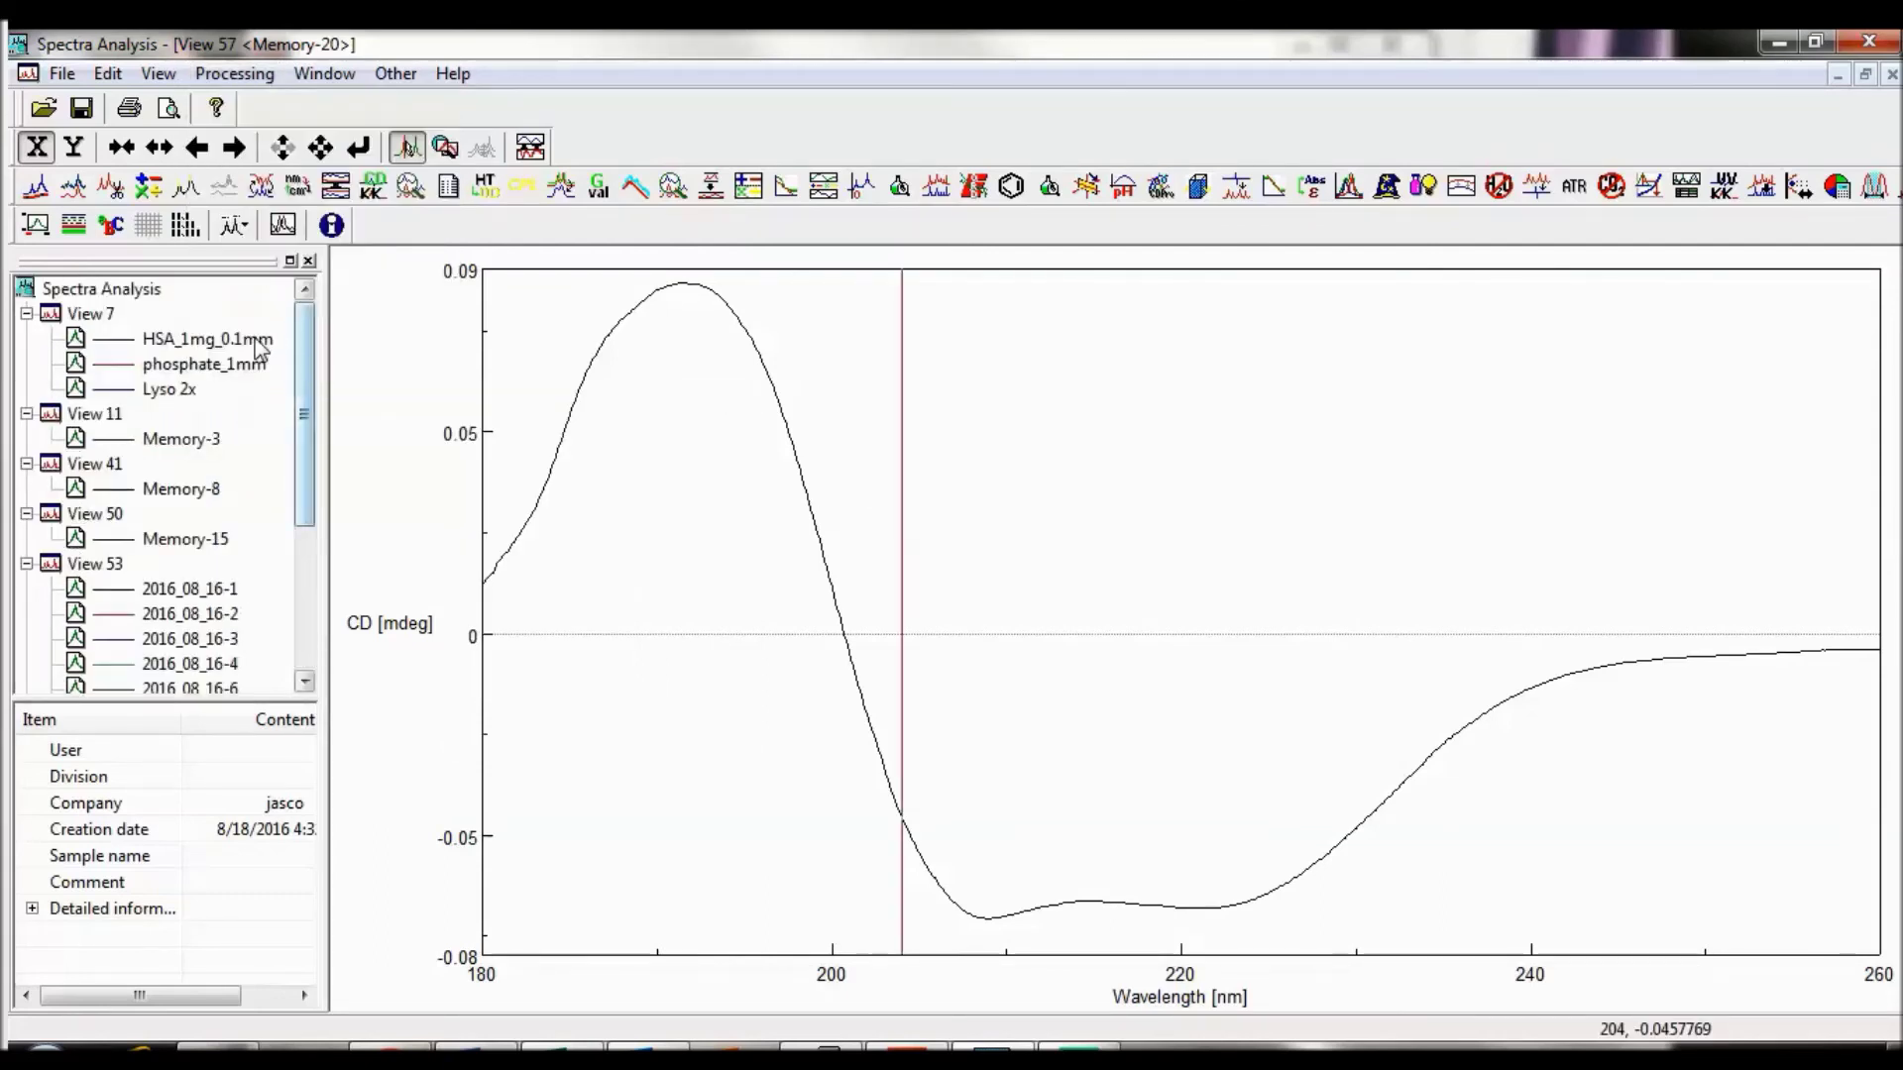
left_click(253, 338)
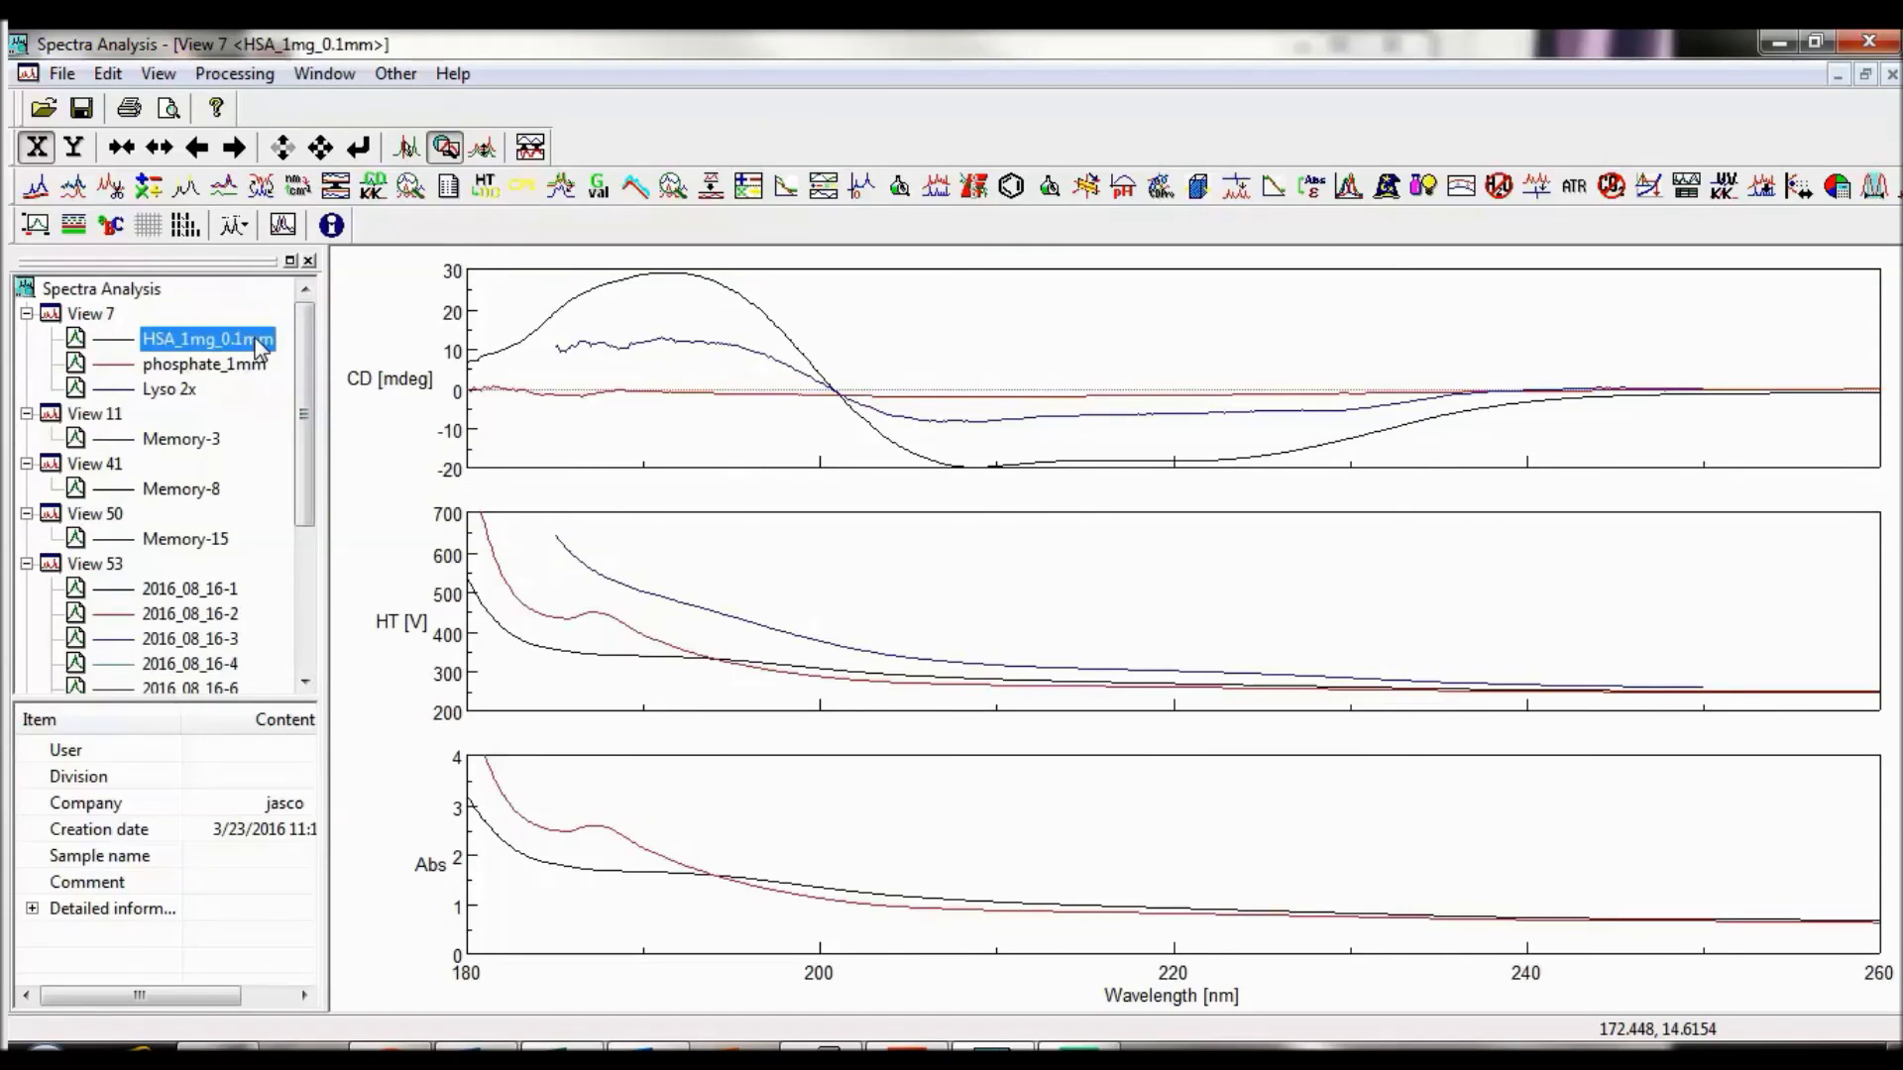
left_click(236, 73)
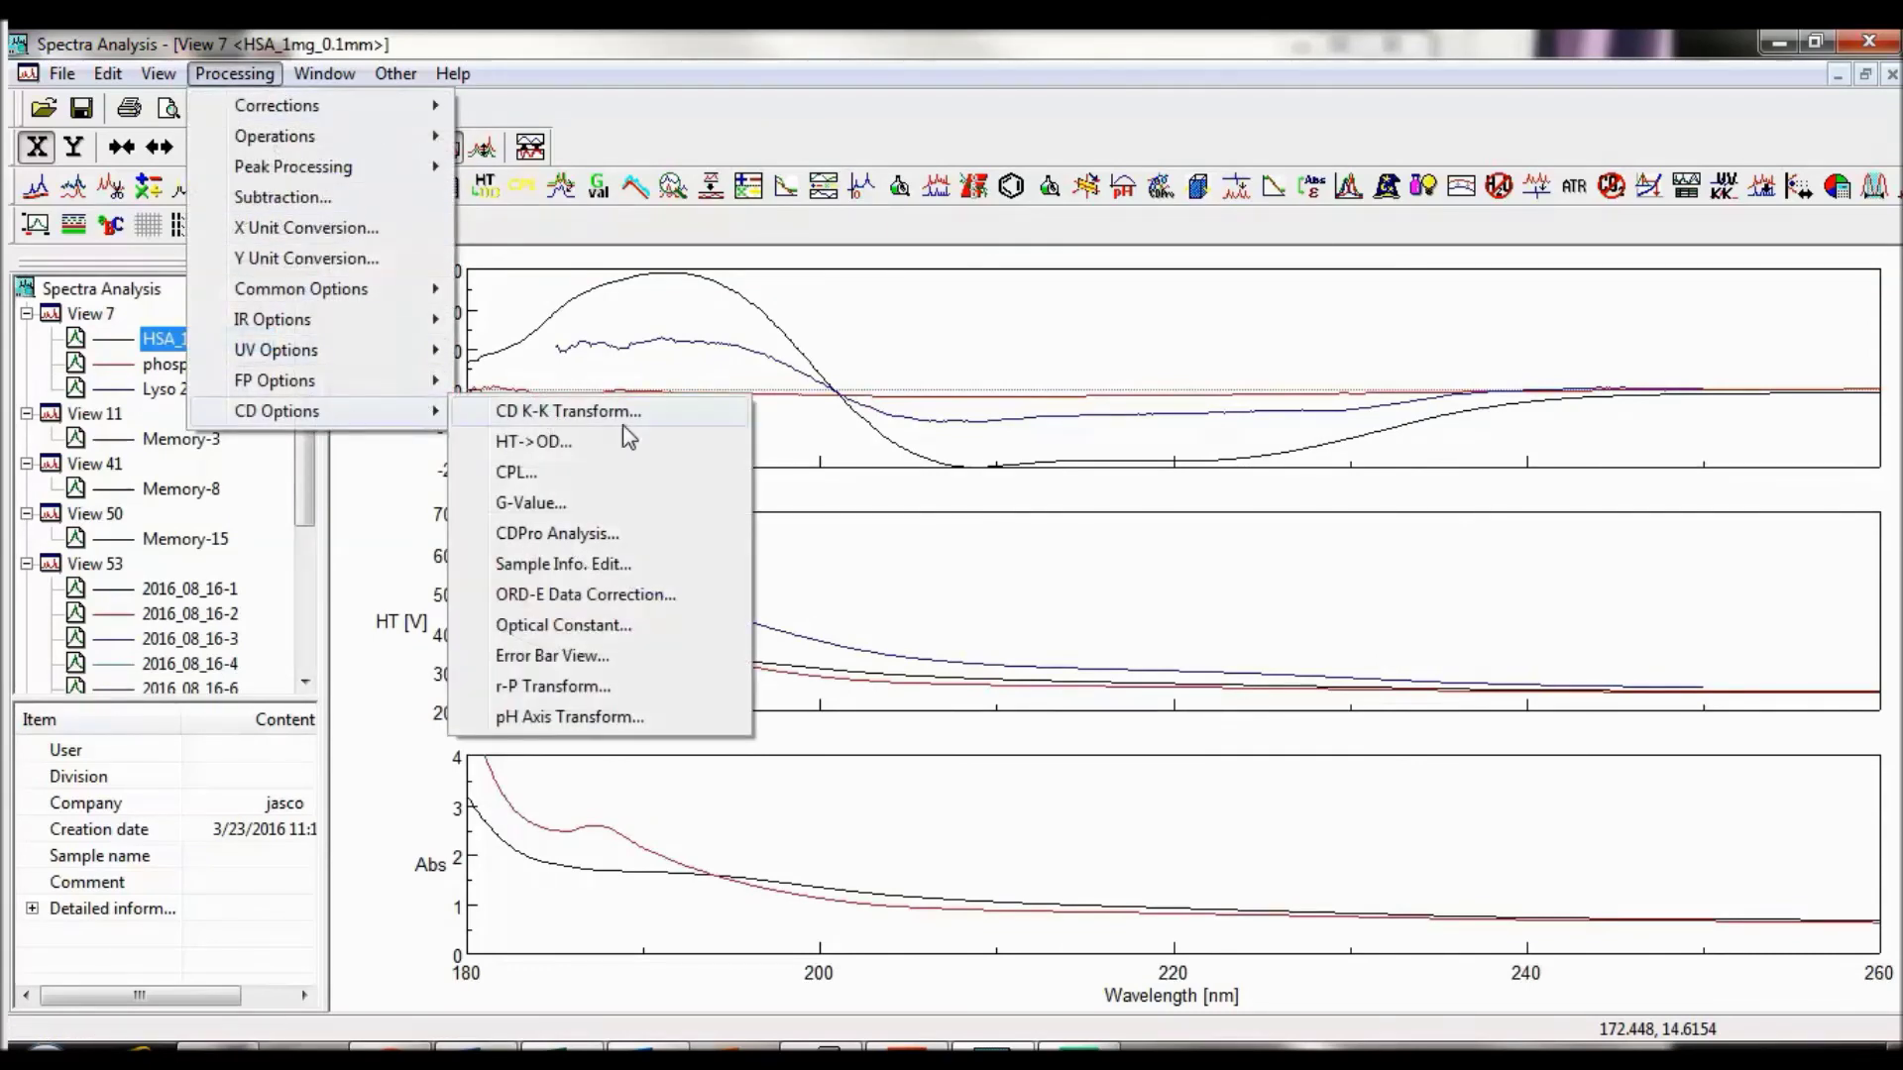
left_click(707, 502)
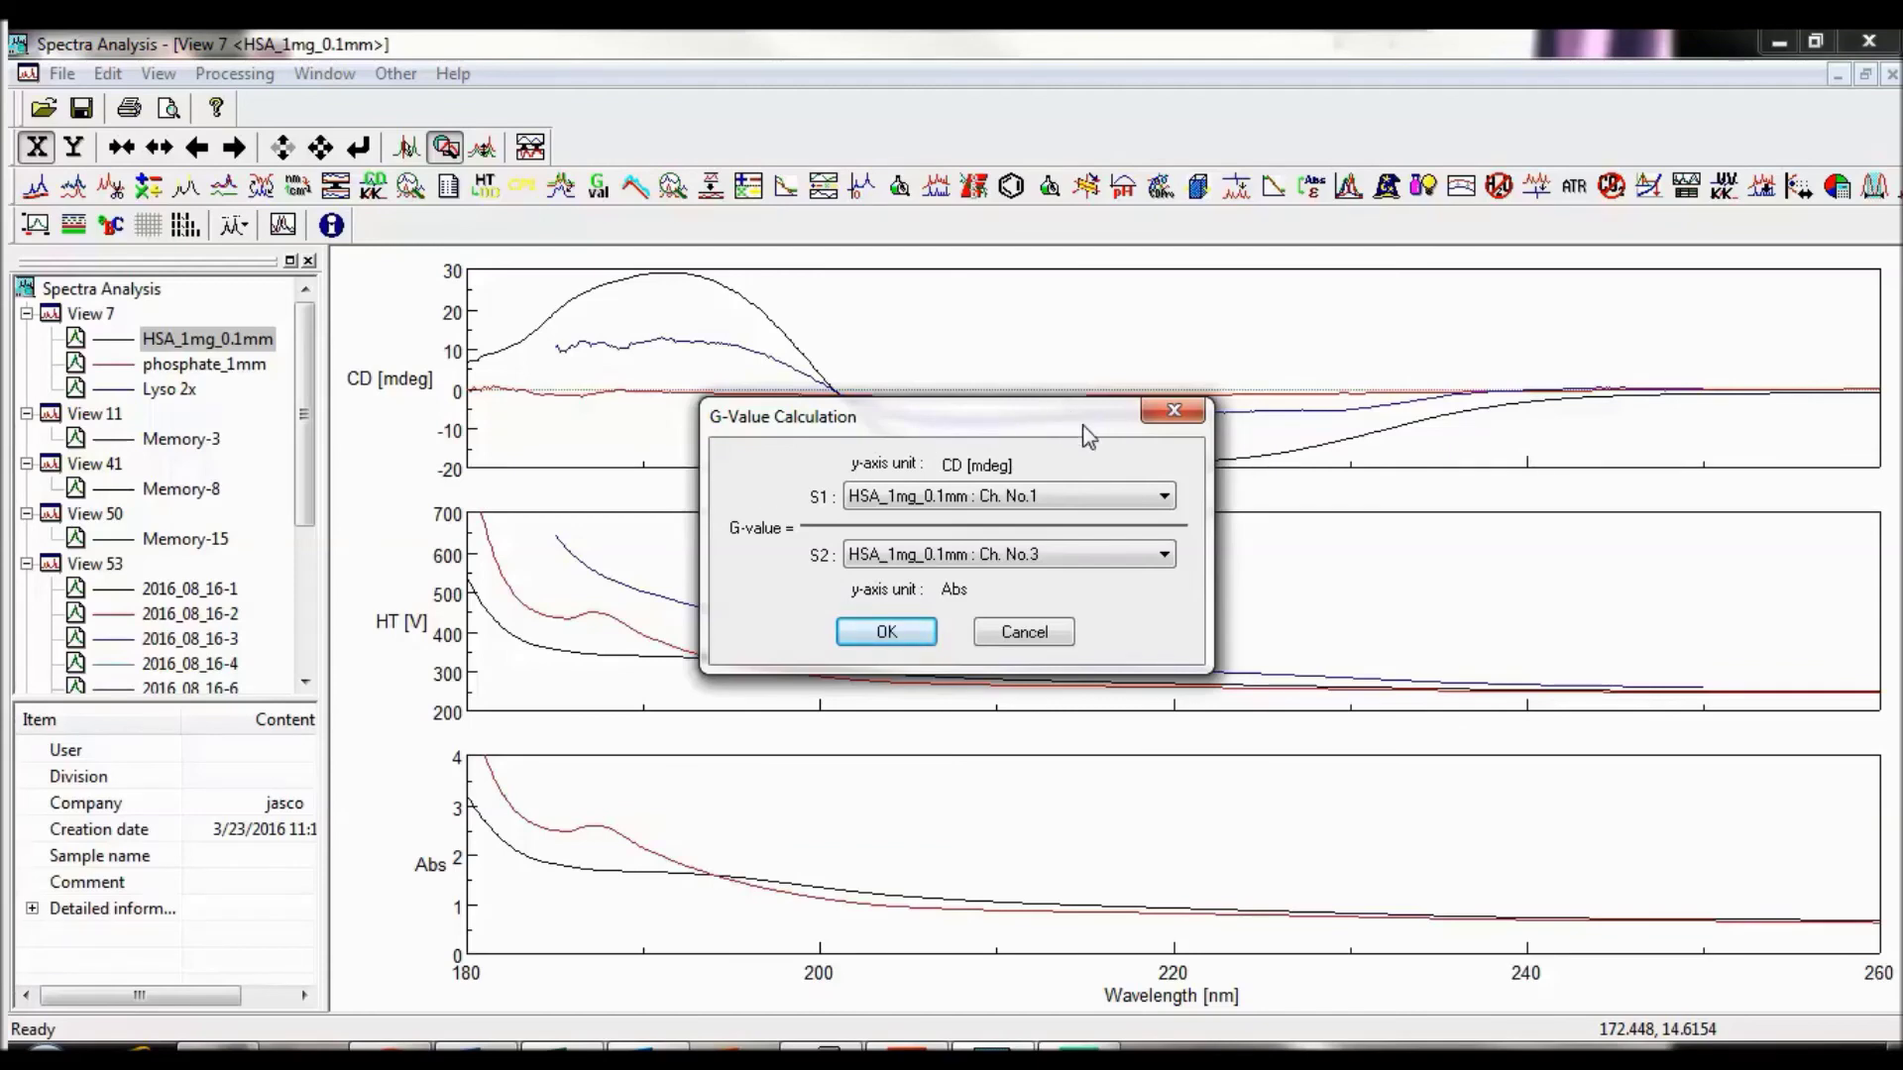
left_click(1084, 495)
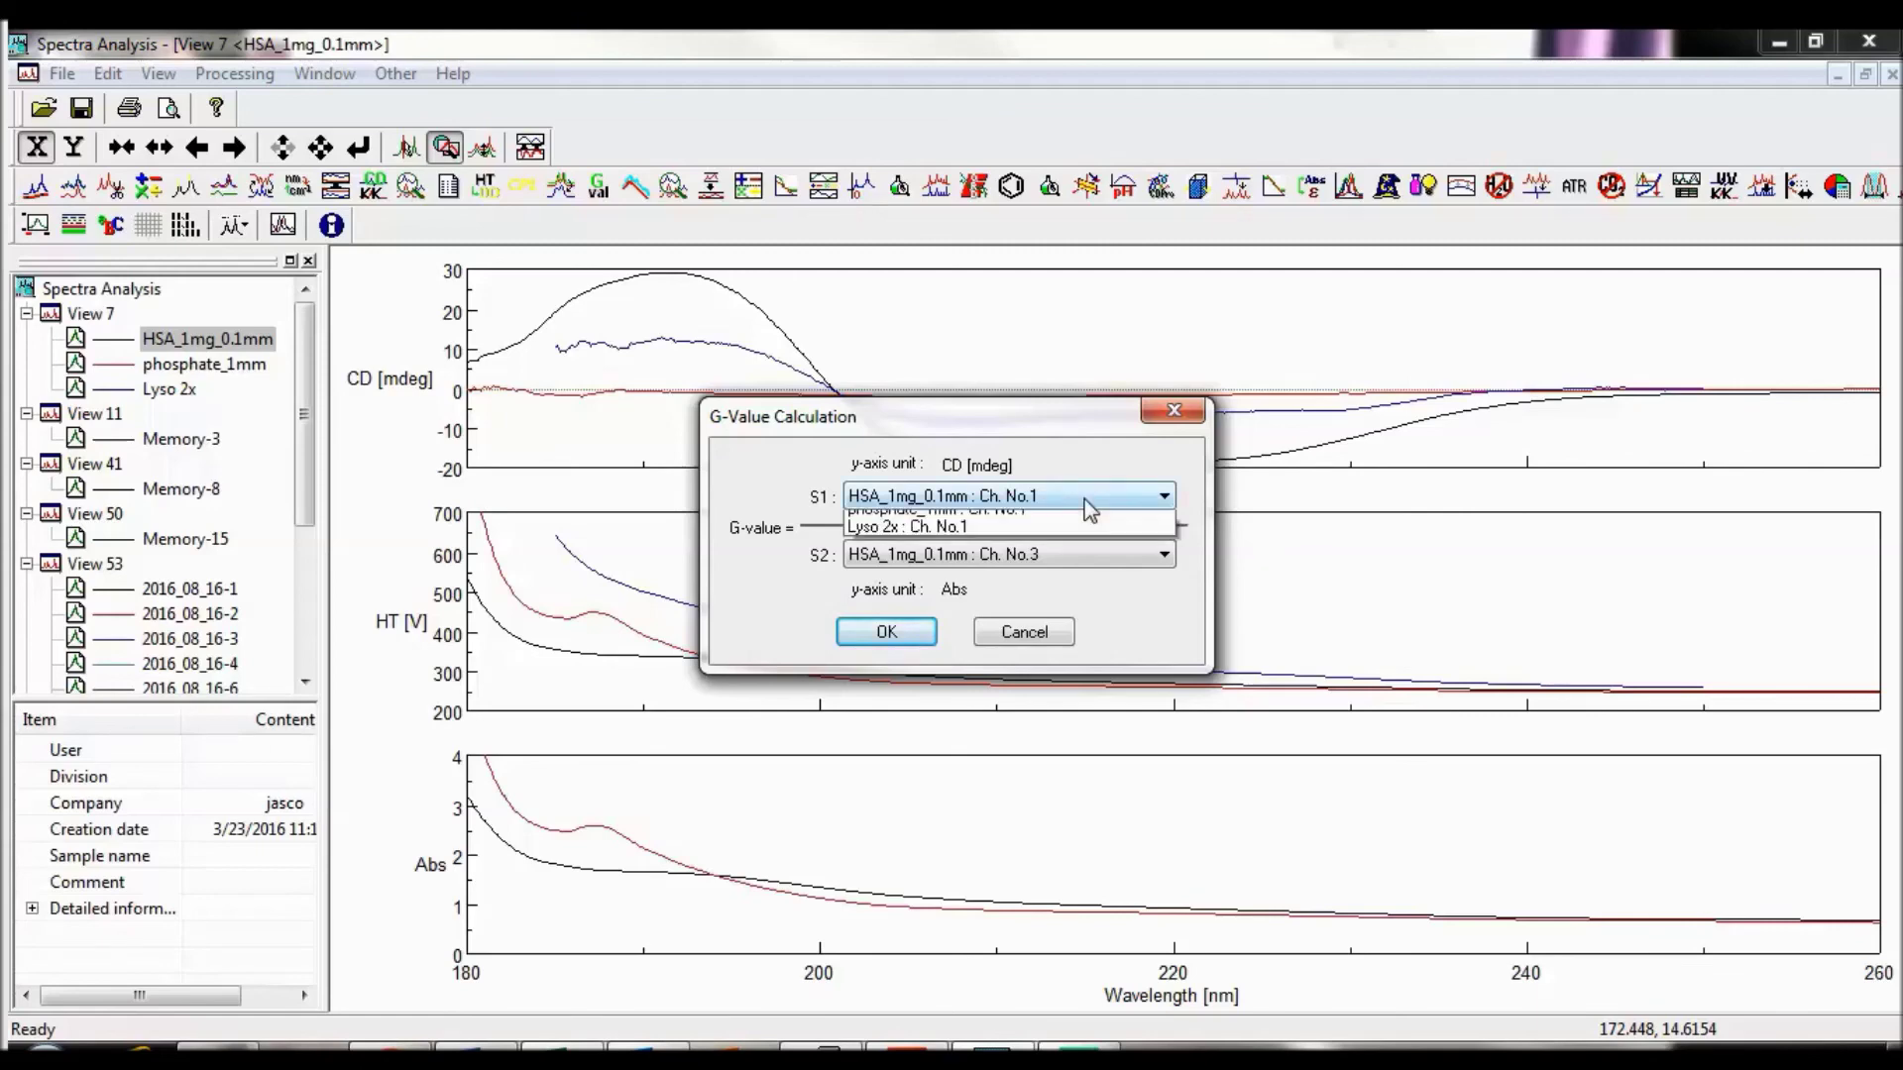
left_click(1084, 497)
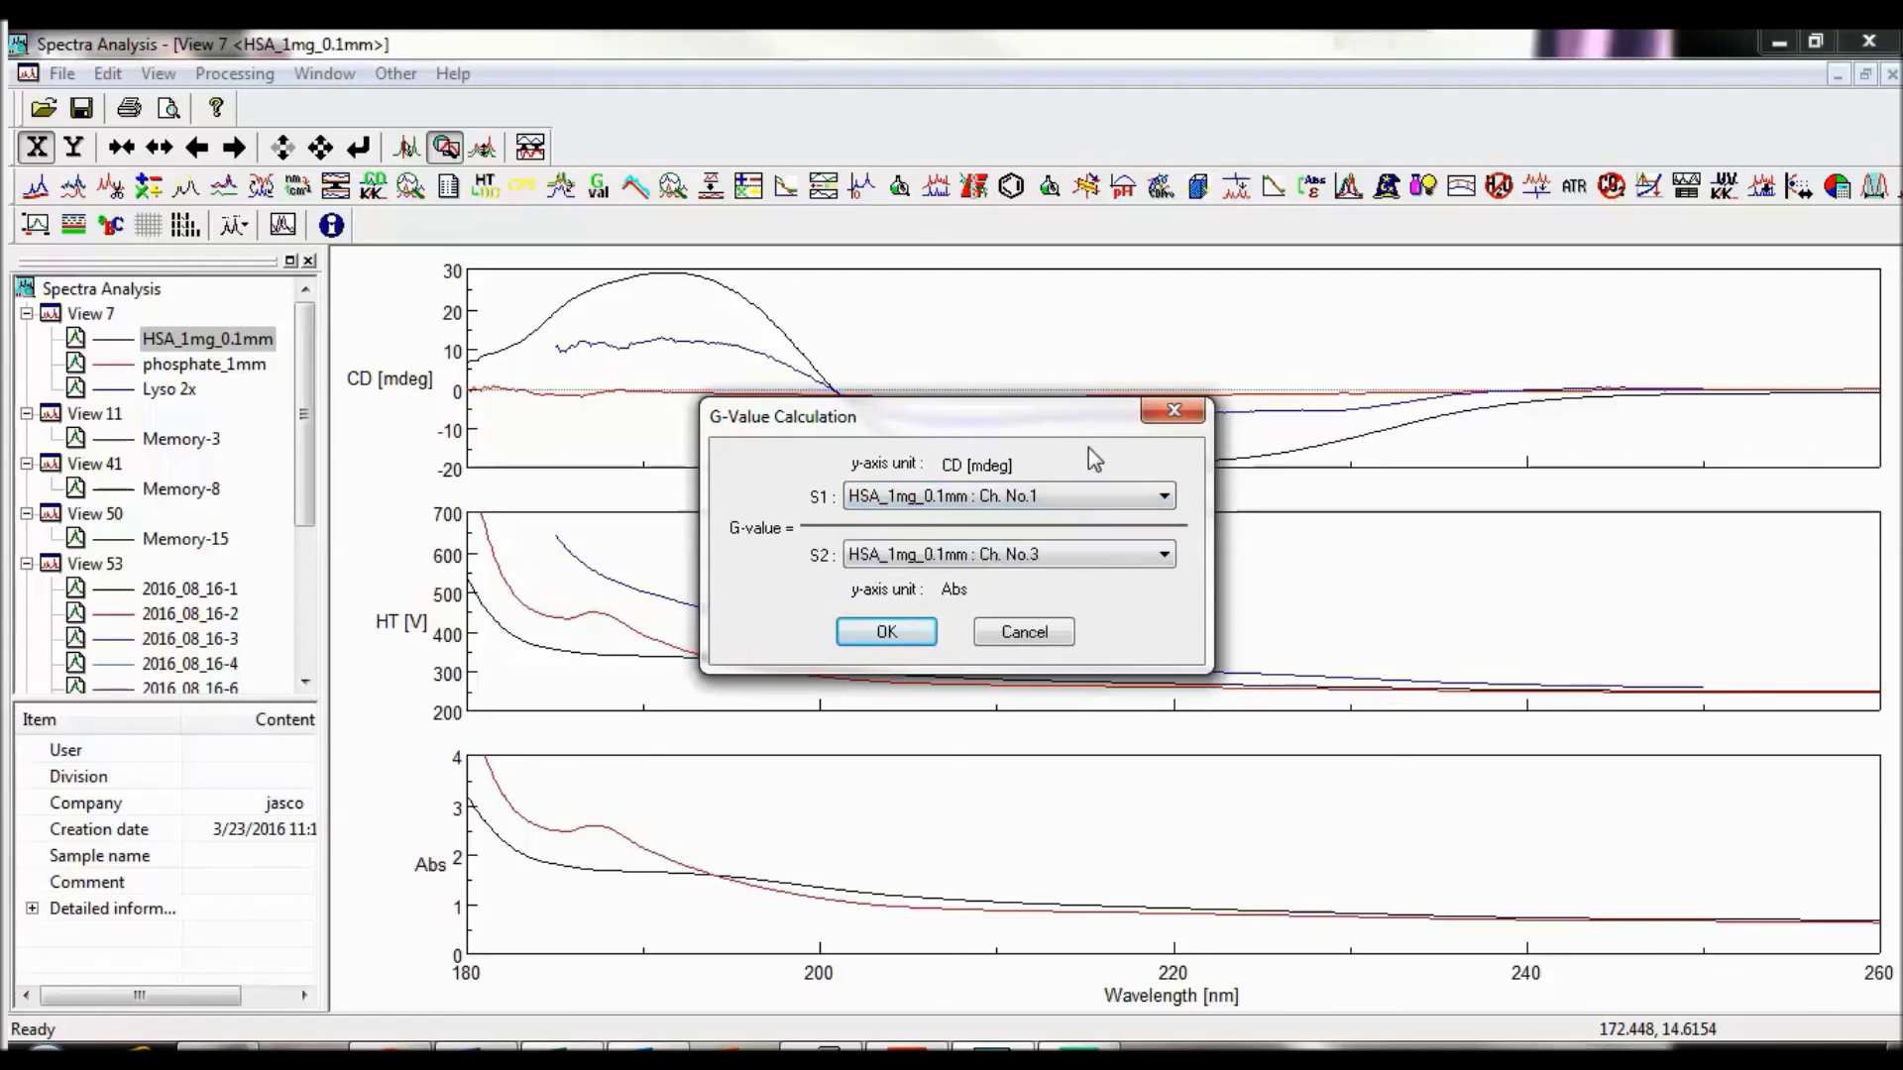
left_click(1122, 554)
left_click(1126, 559)
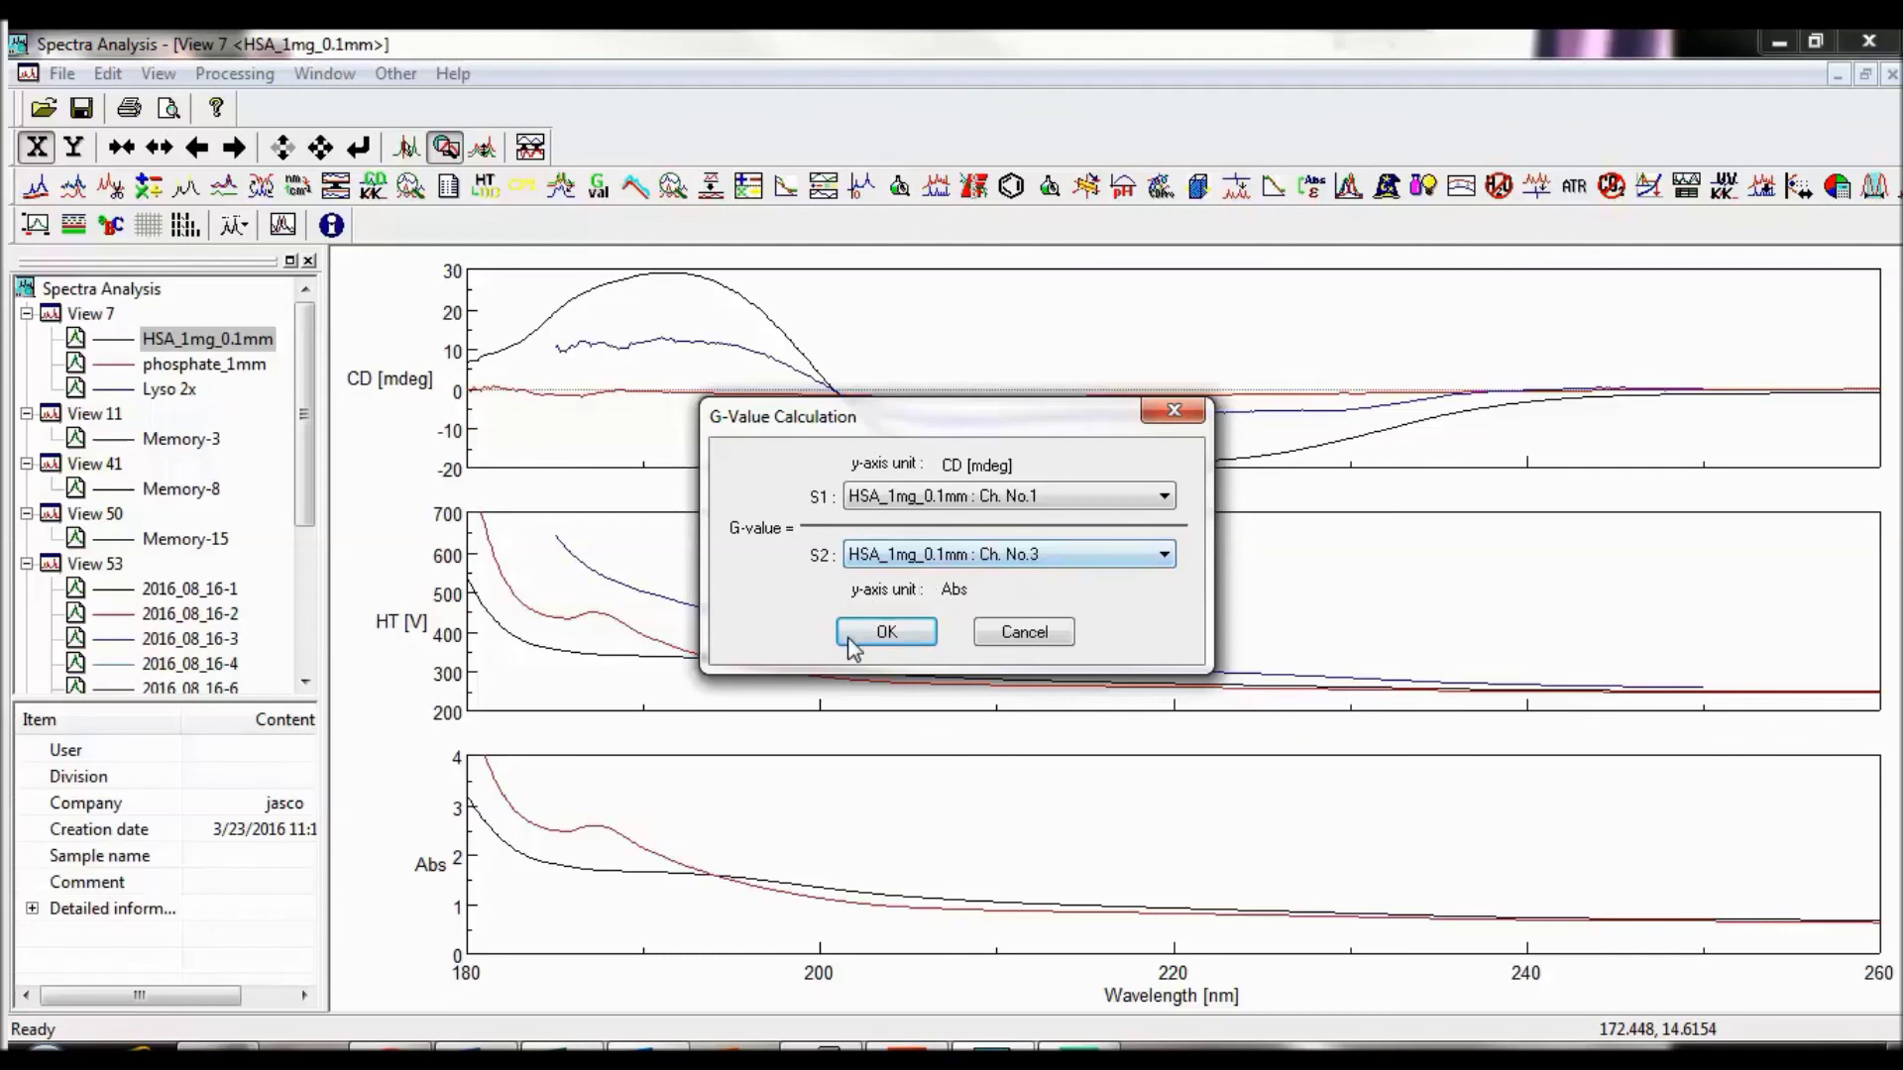
left_click(887, 639)
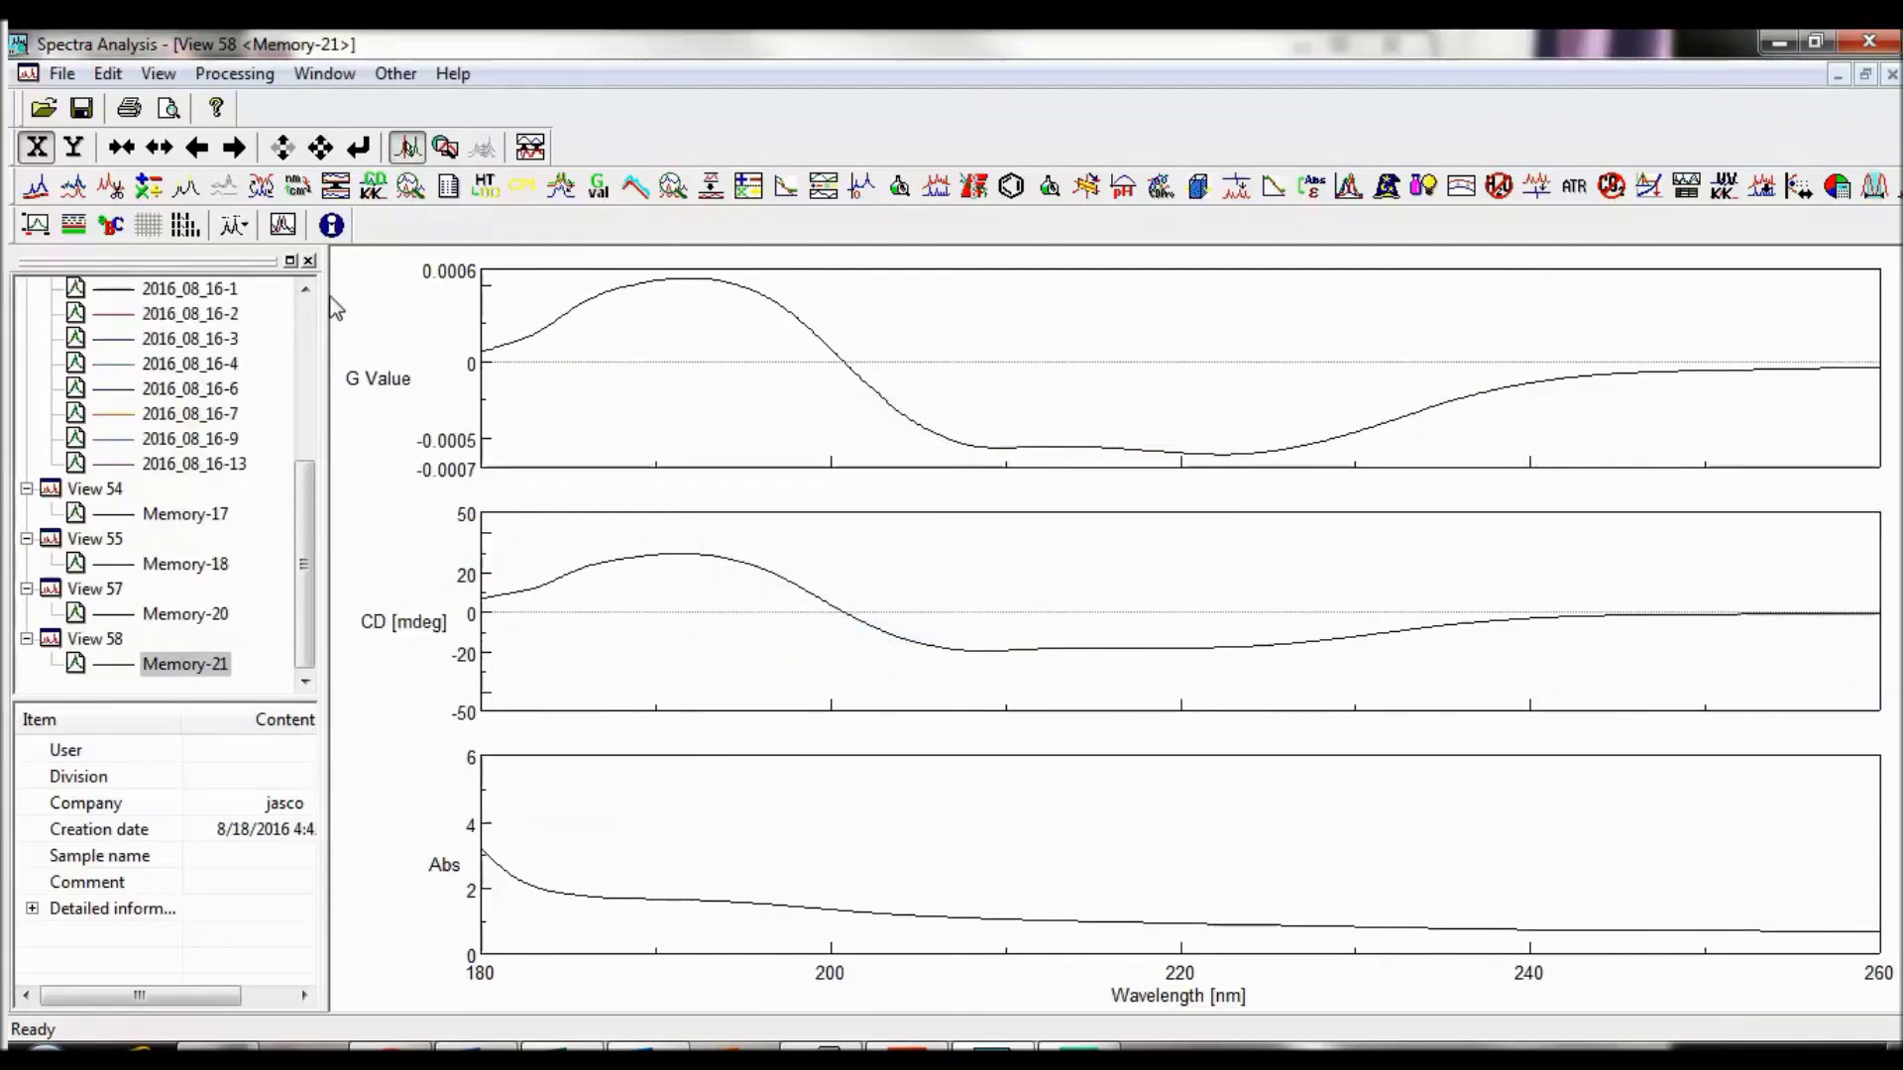
Review the editable sample information of the G-value result, including concentration and path length, and leave without making changes
left_click(235, 73)
mouse_move(331, 407)
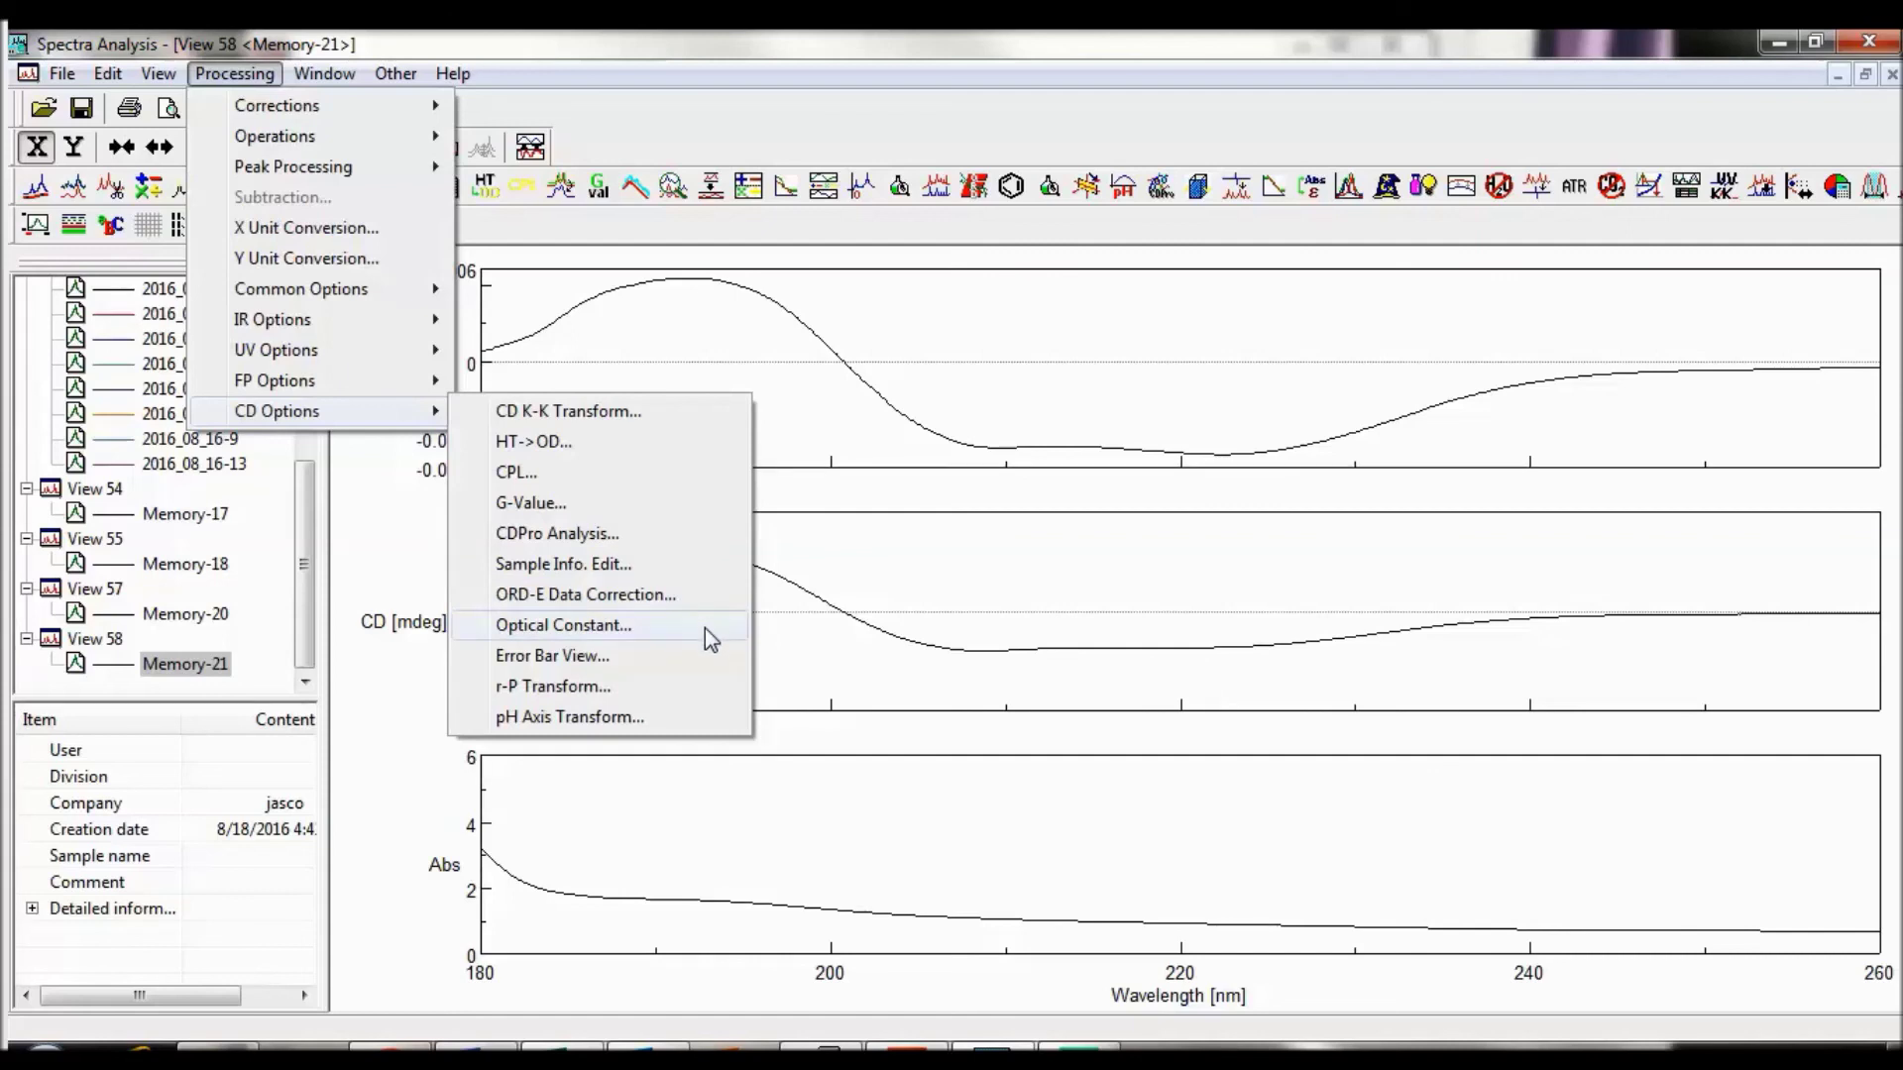
left_click(699, 566)
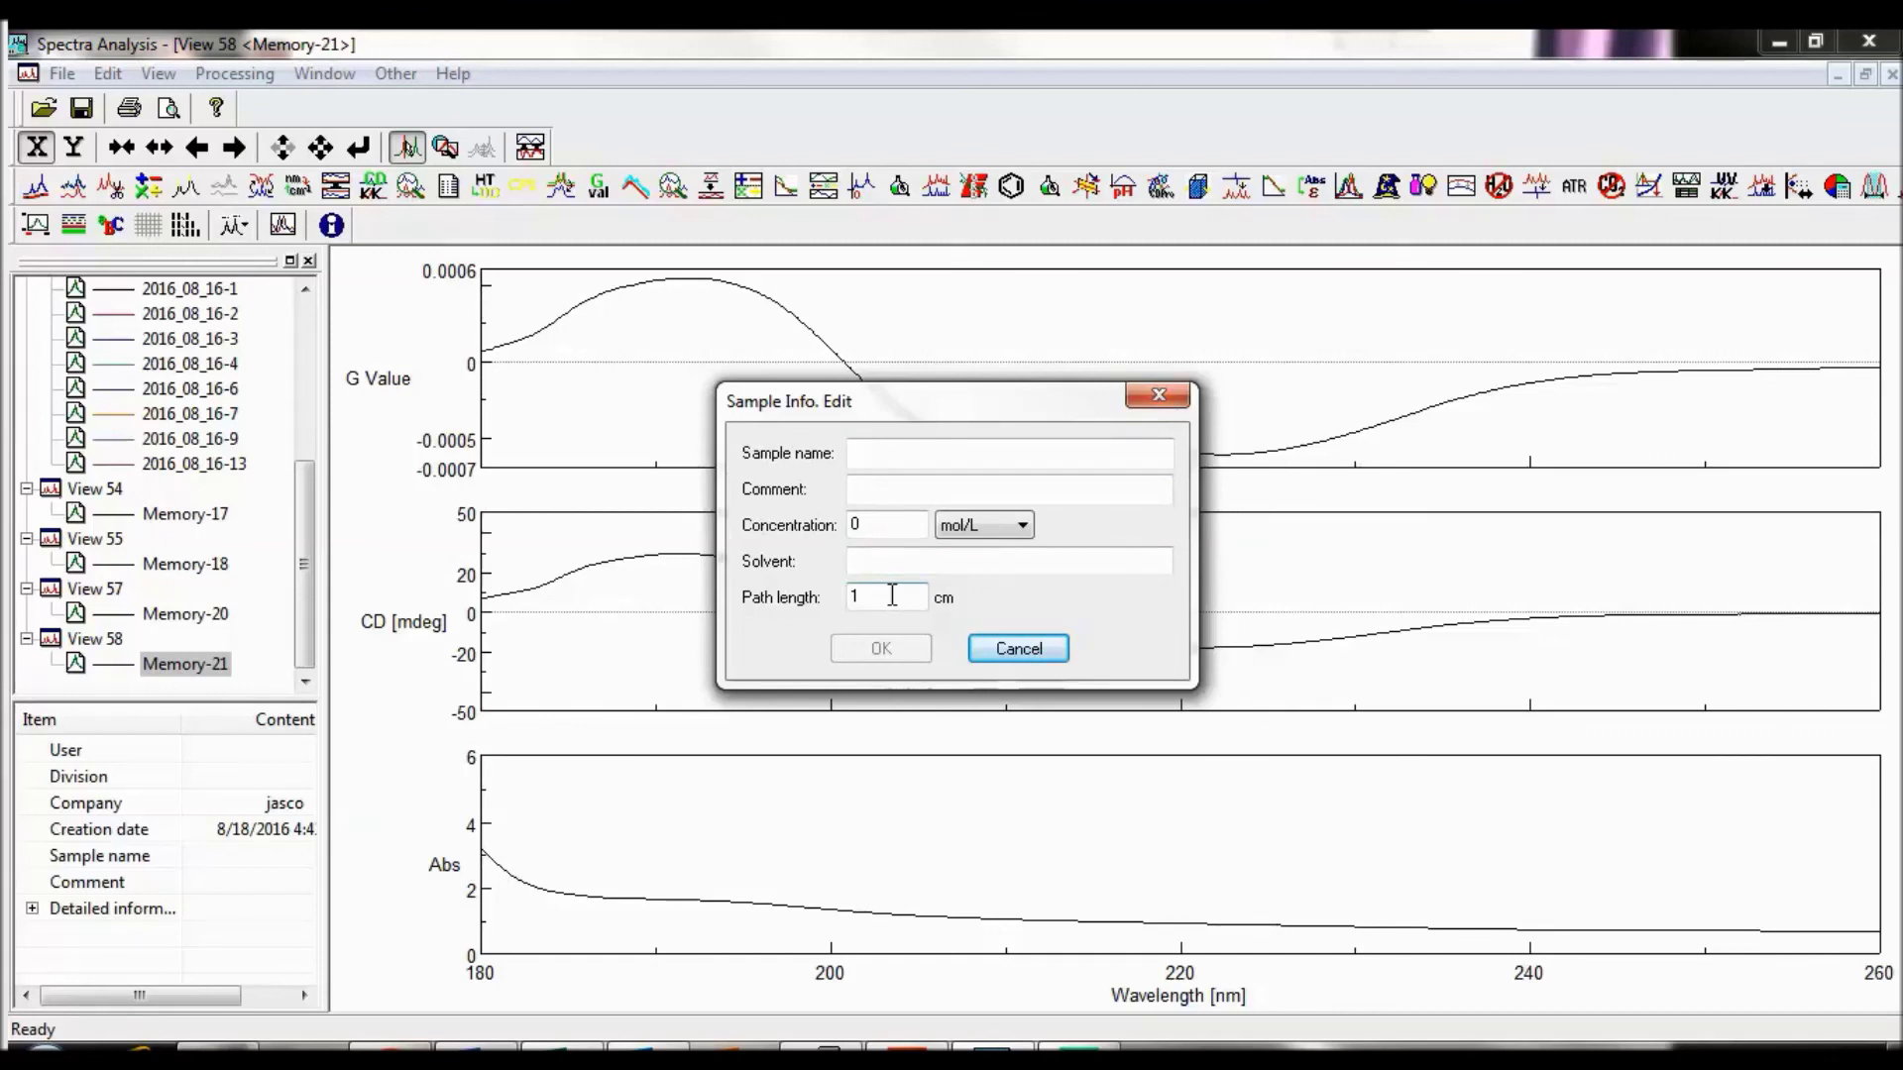
left_click(1039, 662)
View the error values of HSA_1mg_0.1mm in Error Bar View at a 5.0 nm view interval, and close the view
left_click_drag(312, 599, 315, 443)
left_click(260, 343)
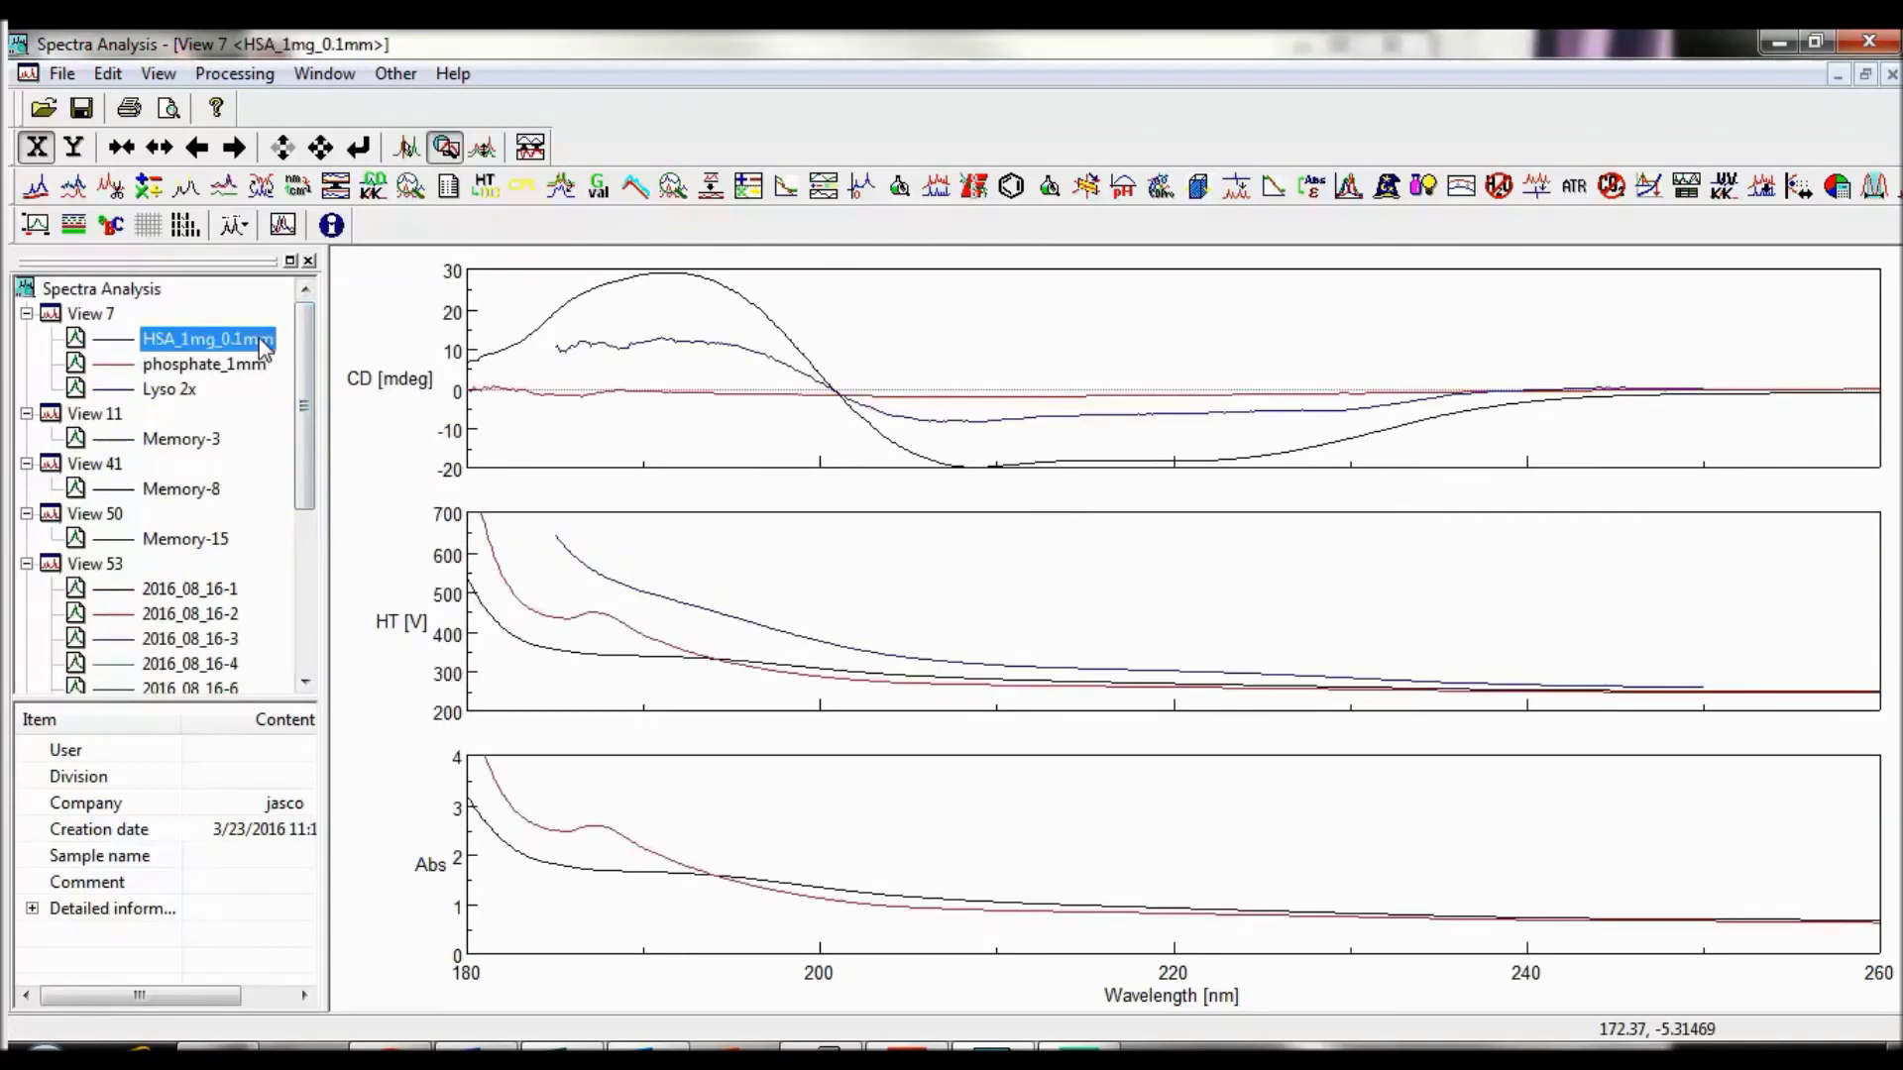
left_click(242, 77)
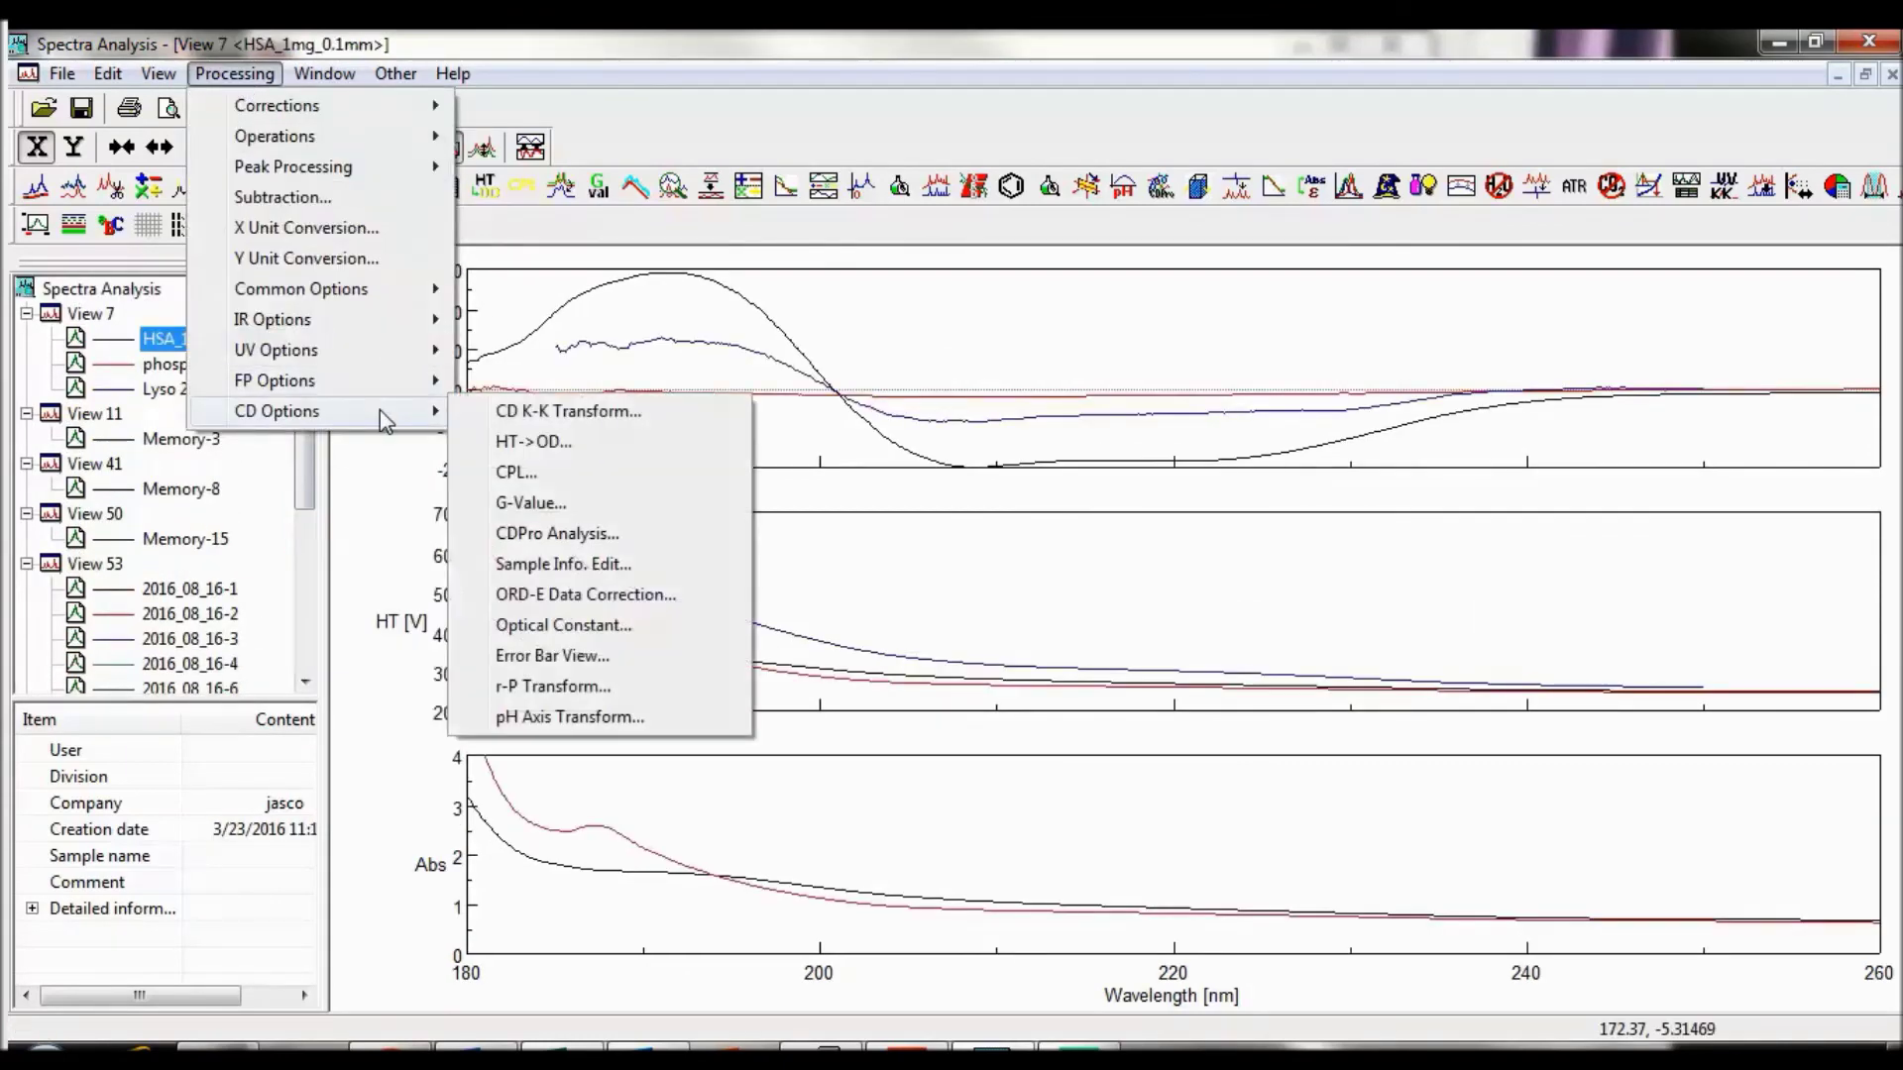
left_click(698, 657)
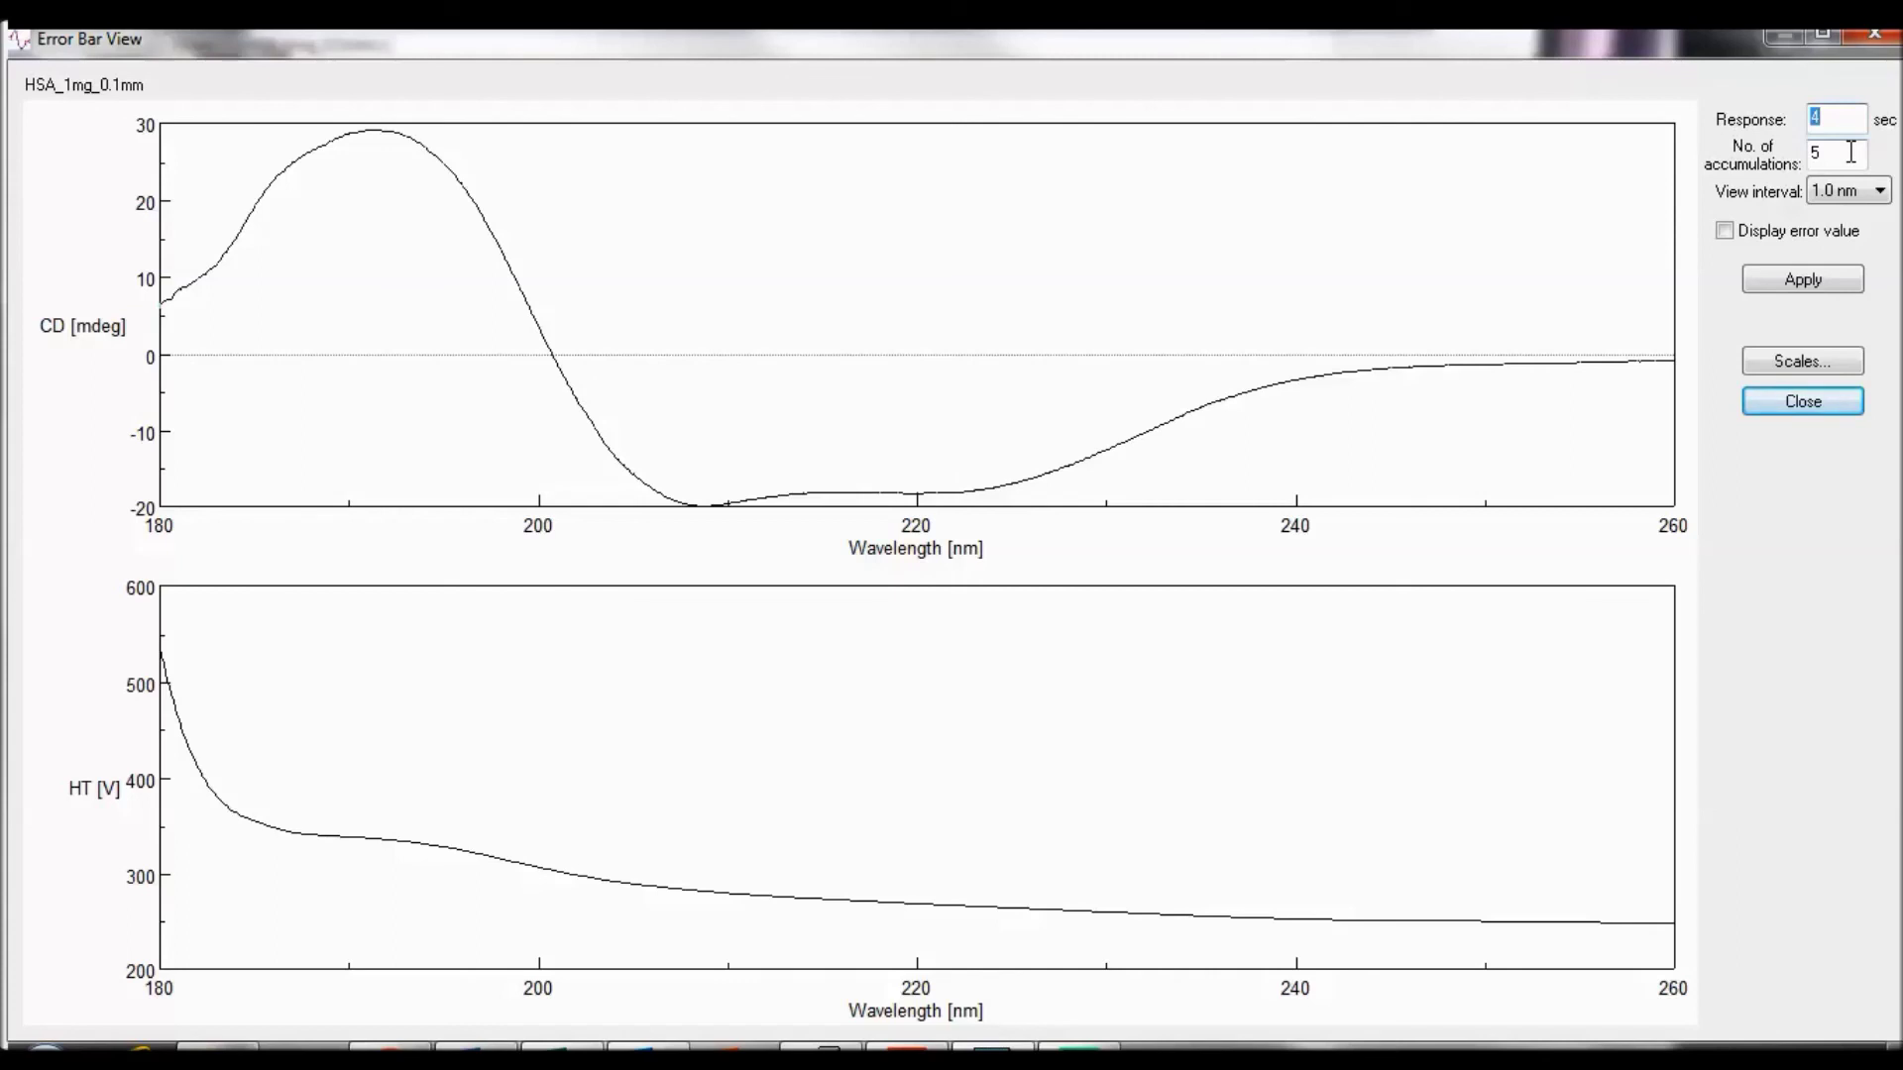
left_click(1872, 199)
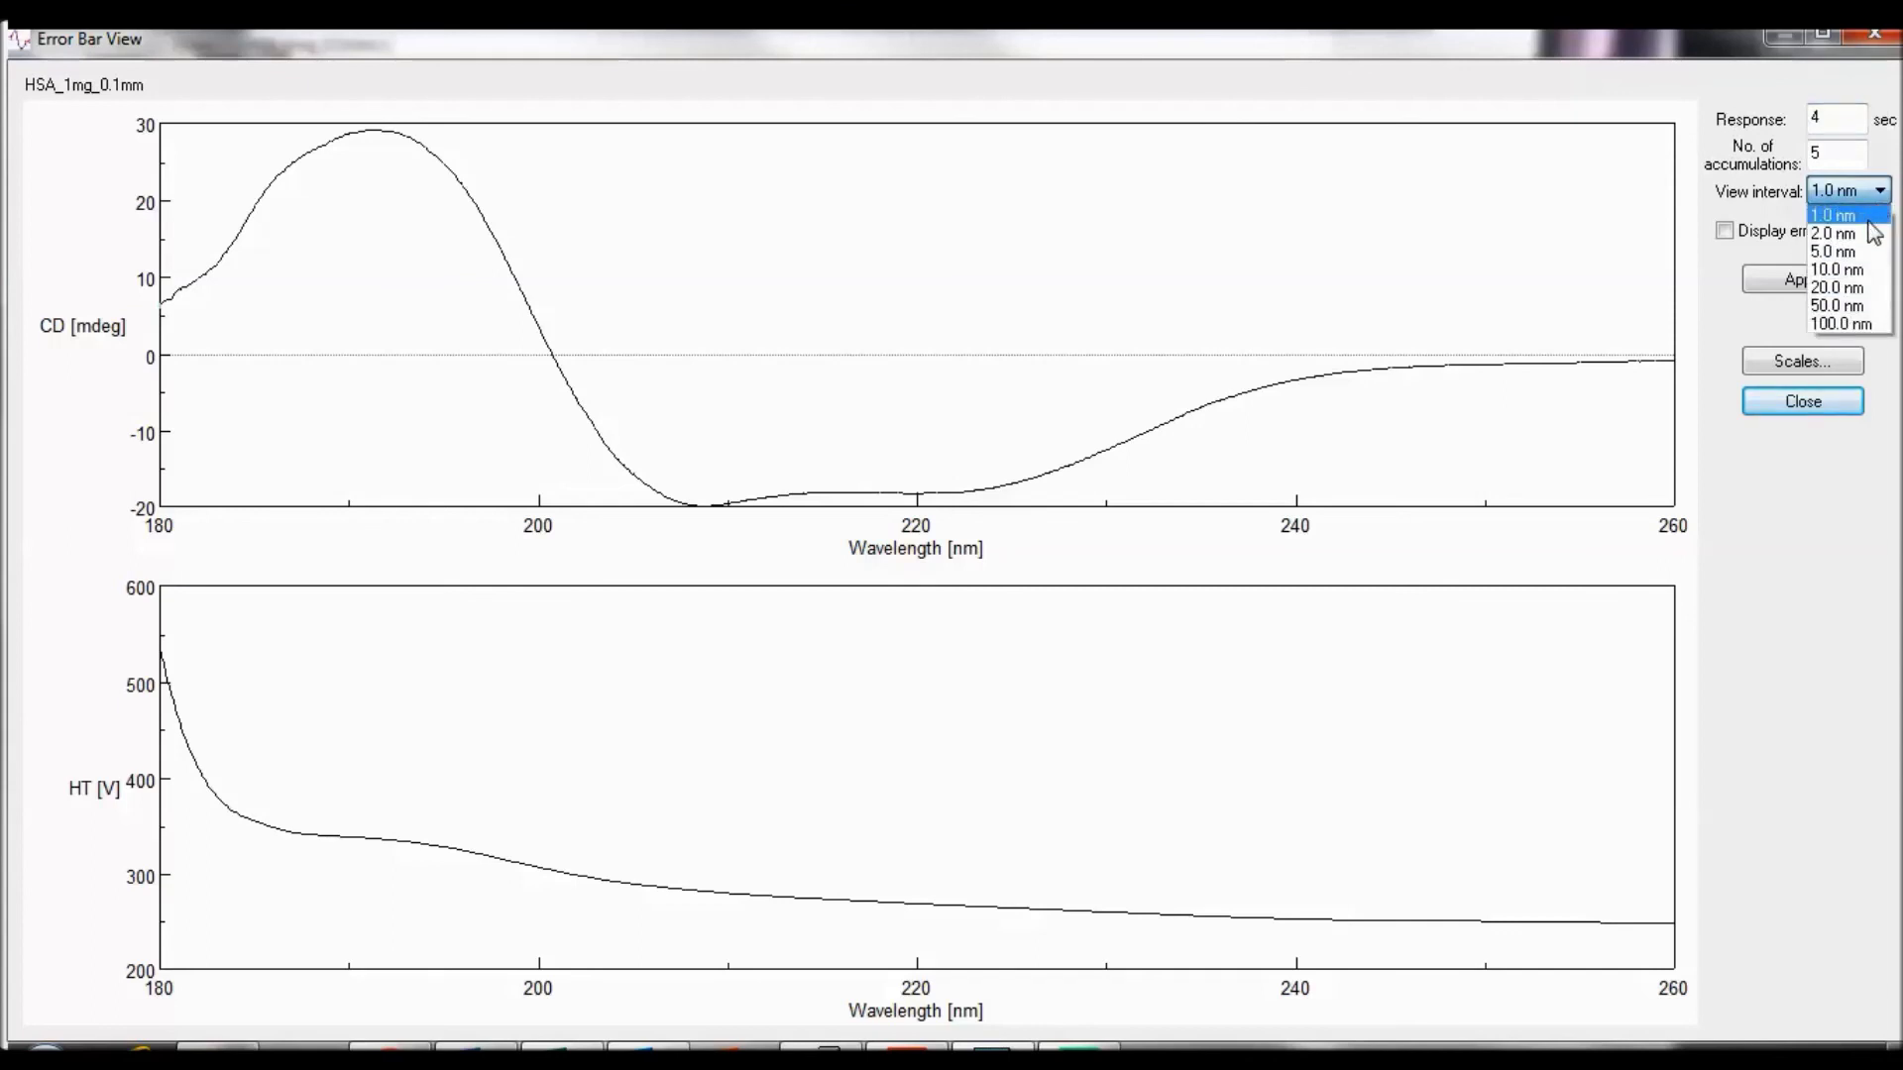
left_click(1859, 253)
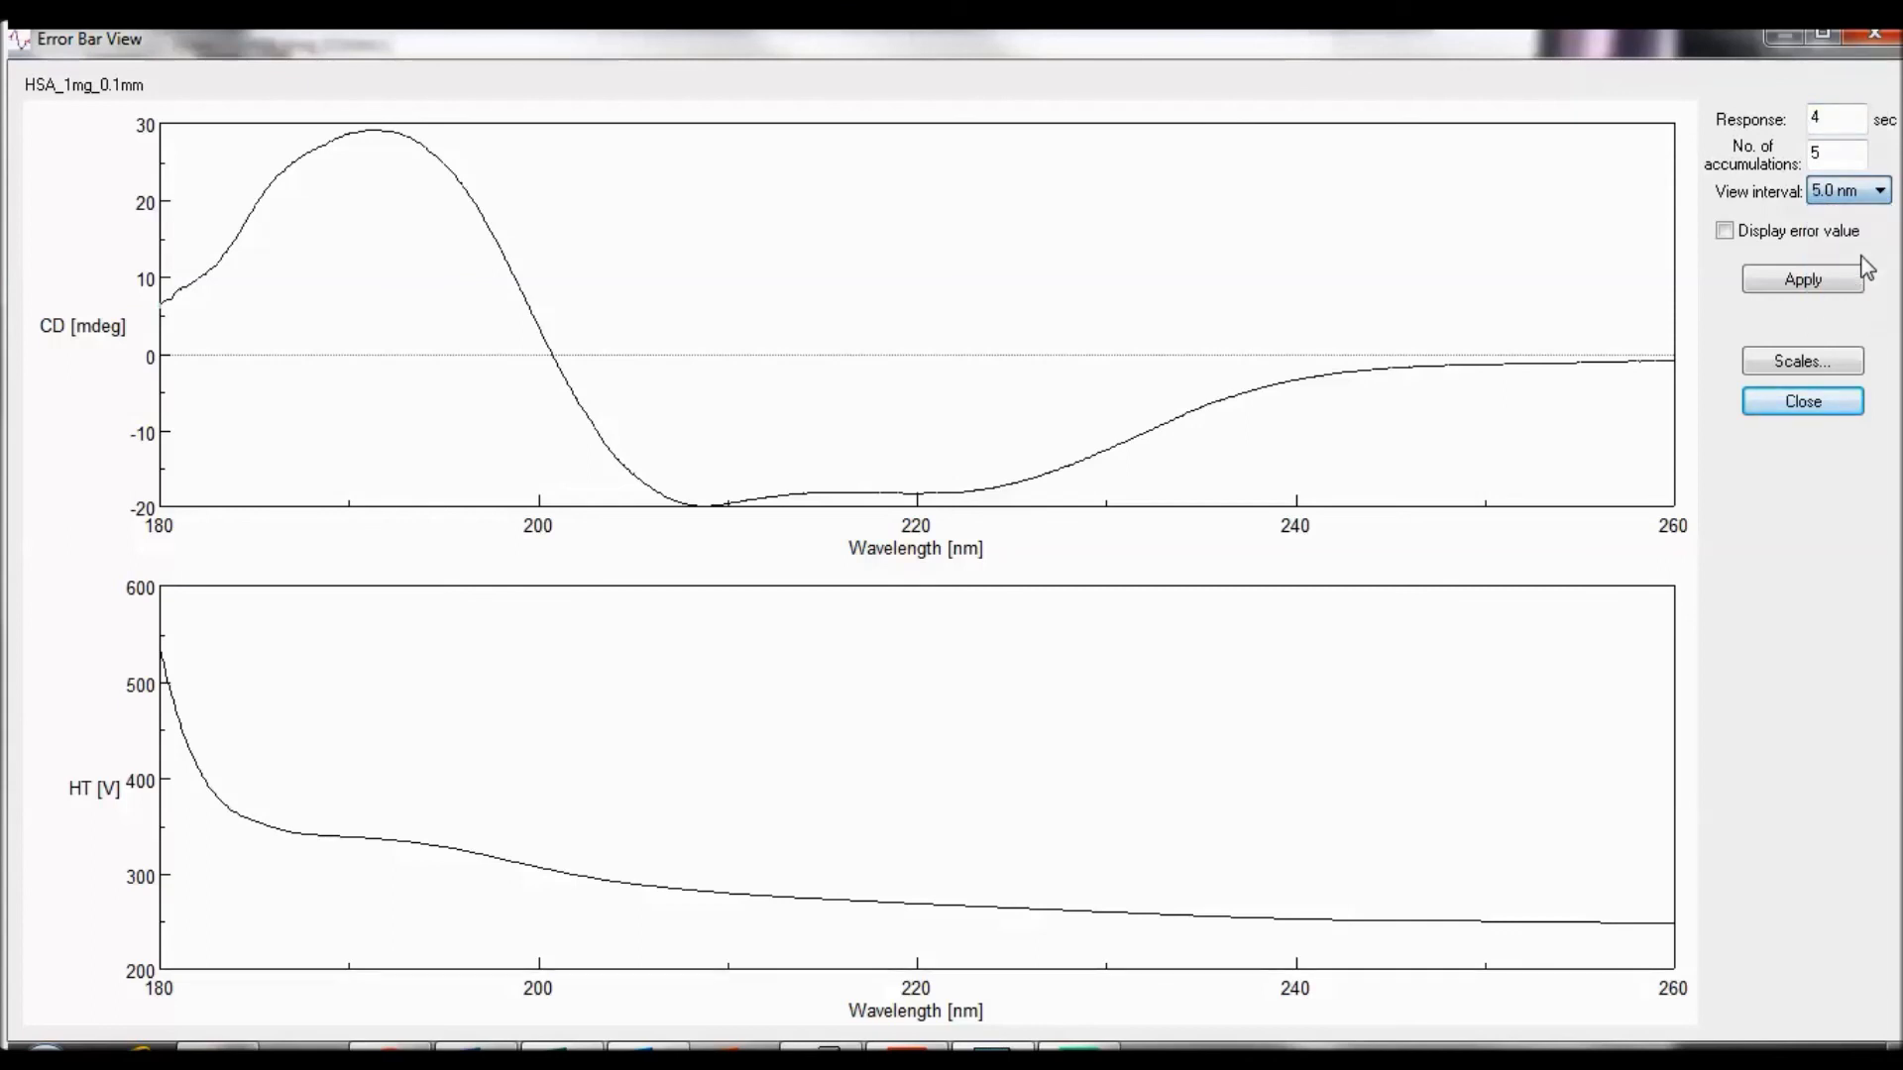
left_click(1784, 238)
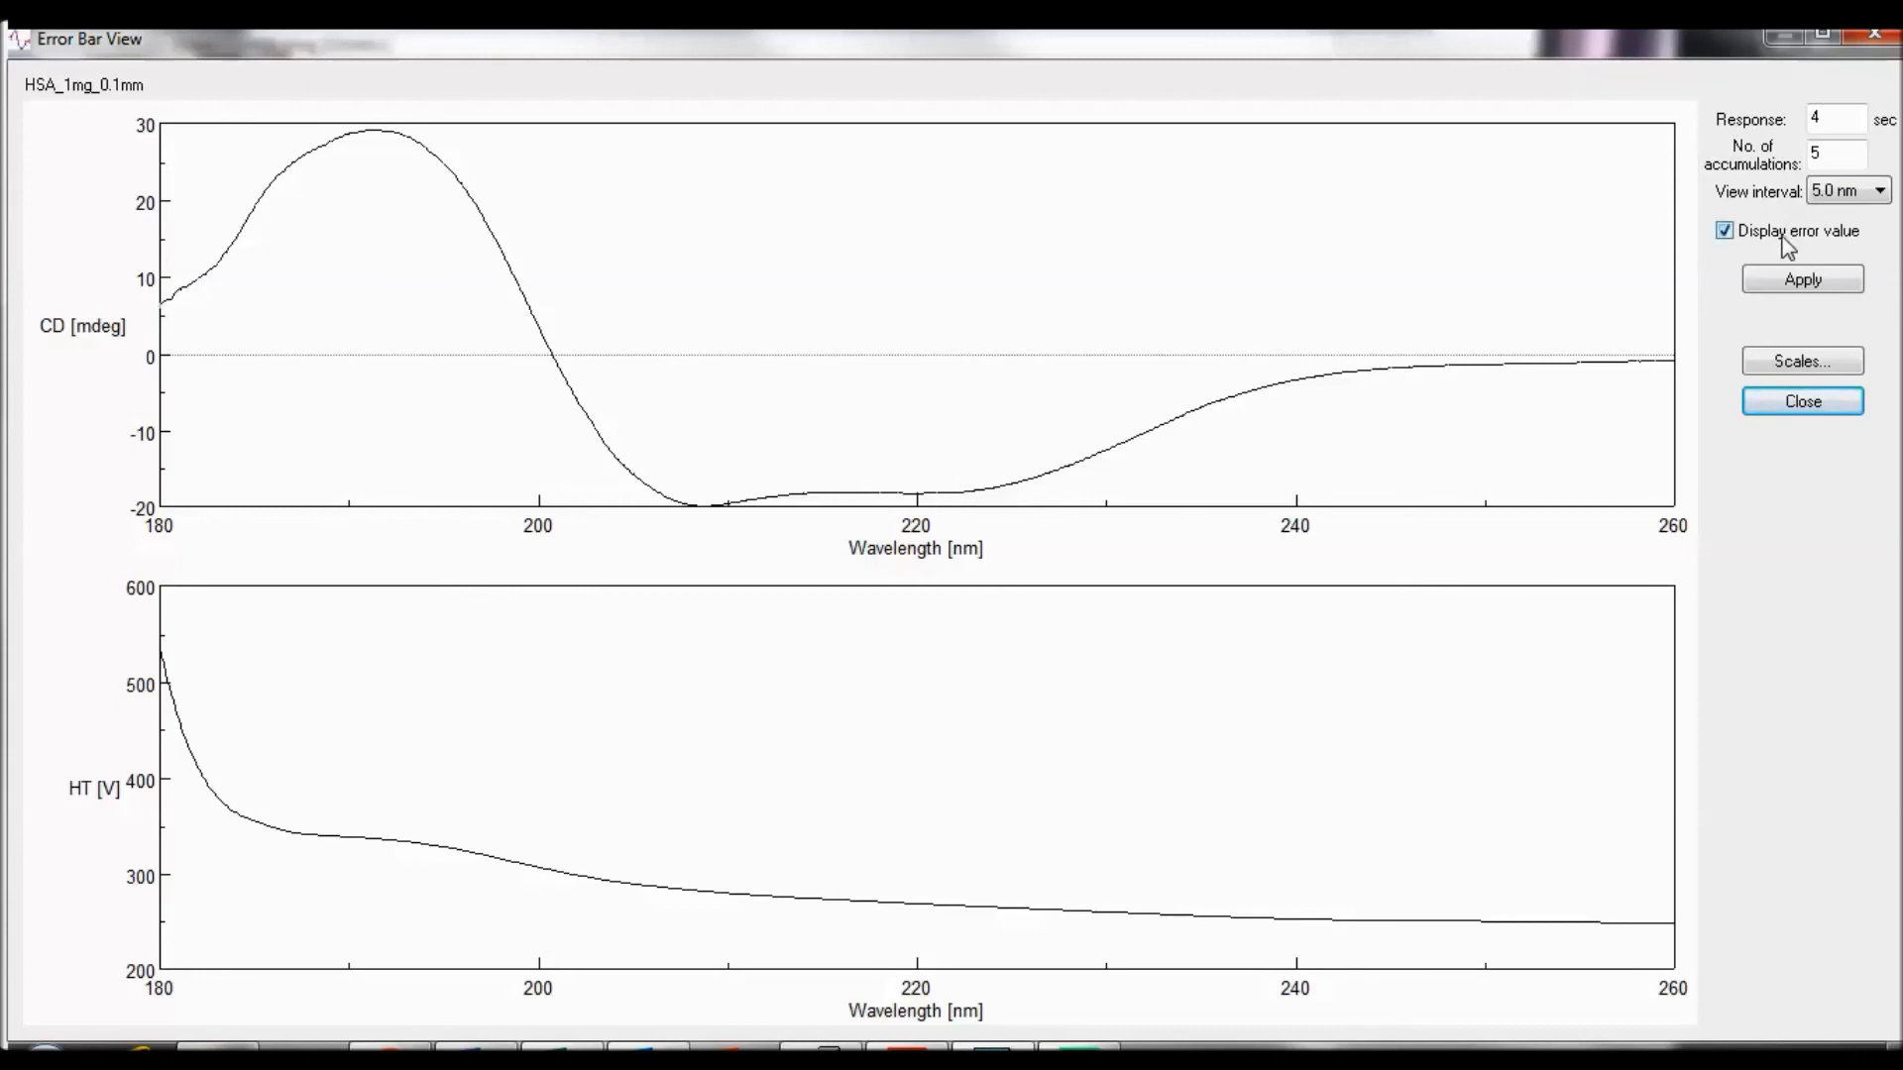
left_click(1820, 281)
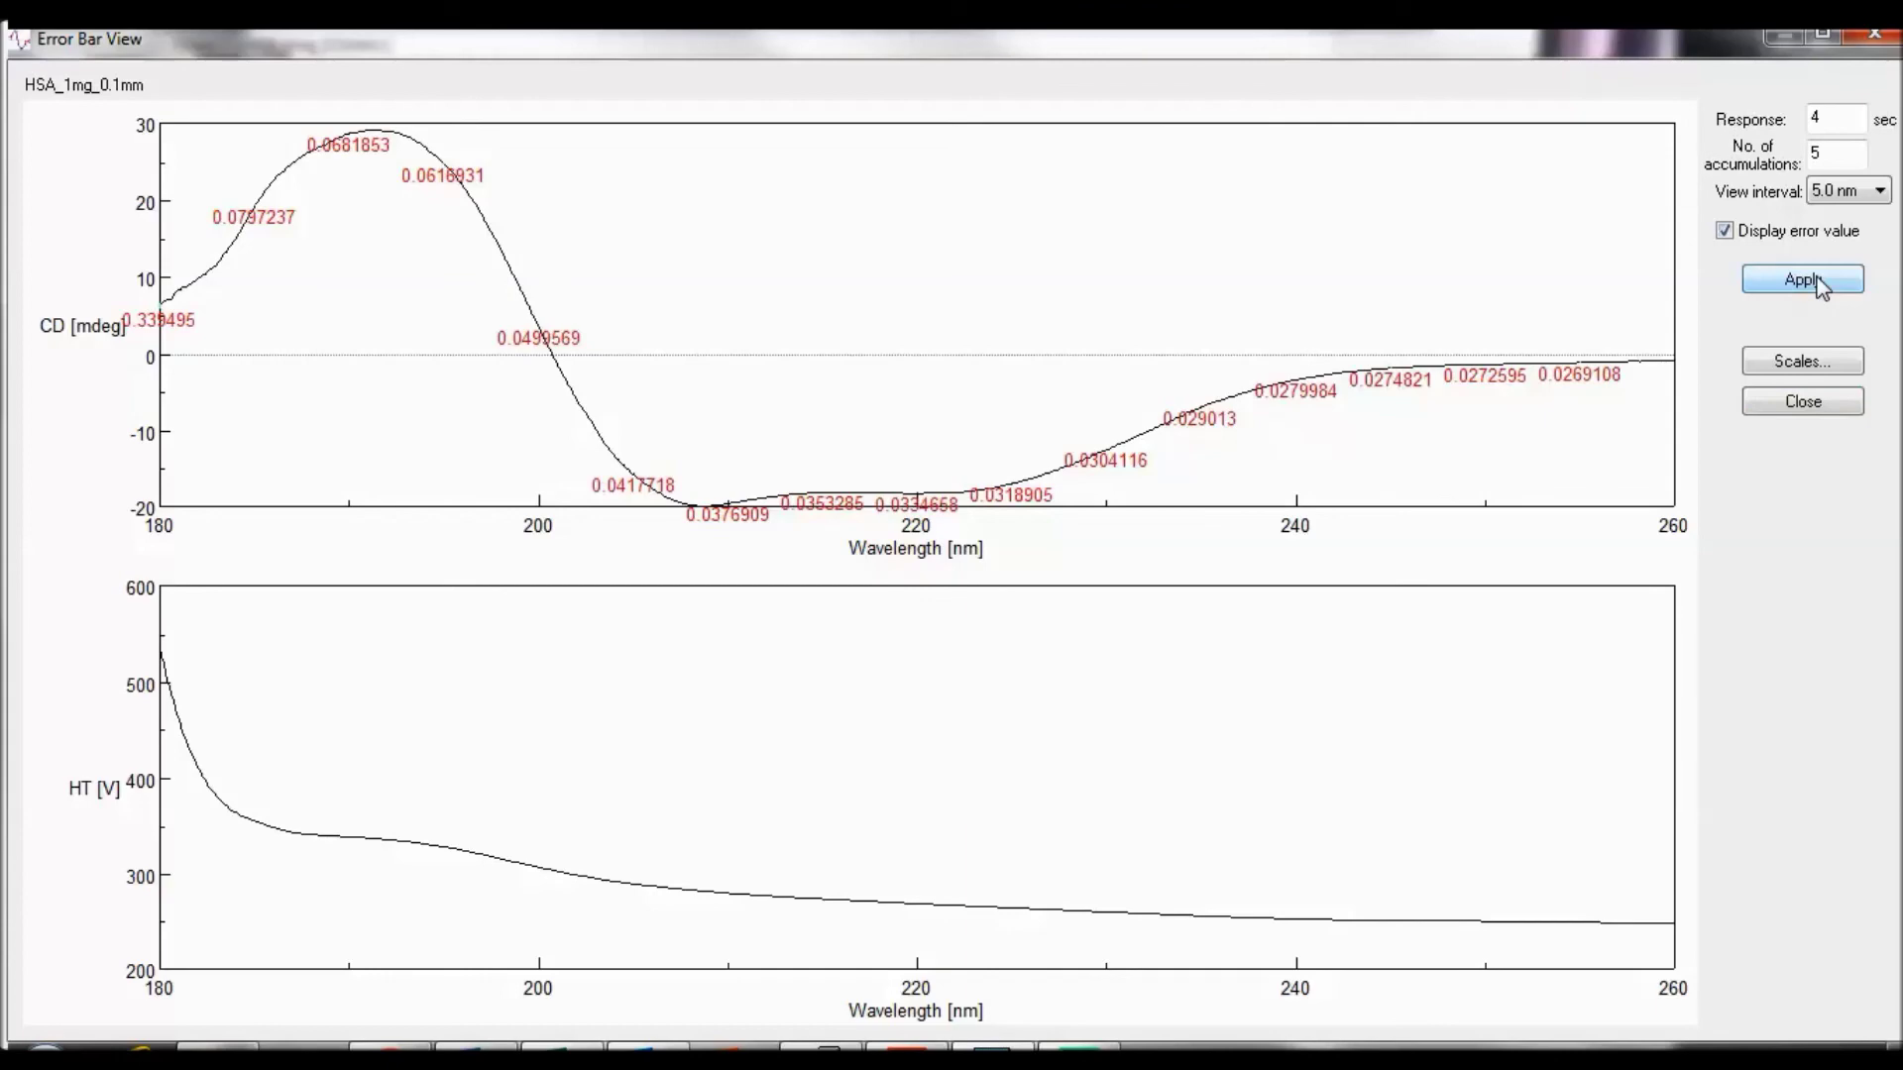
left_click(1816, 401)
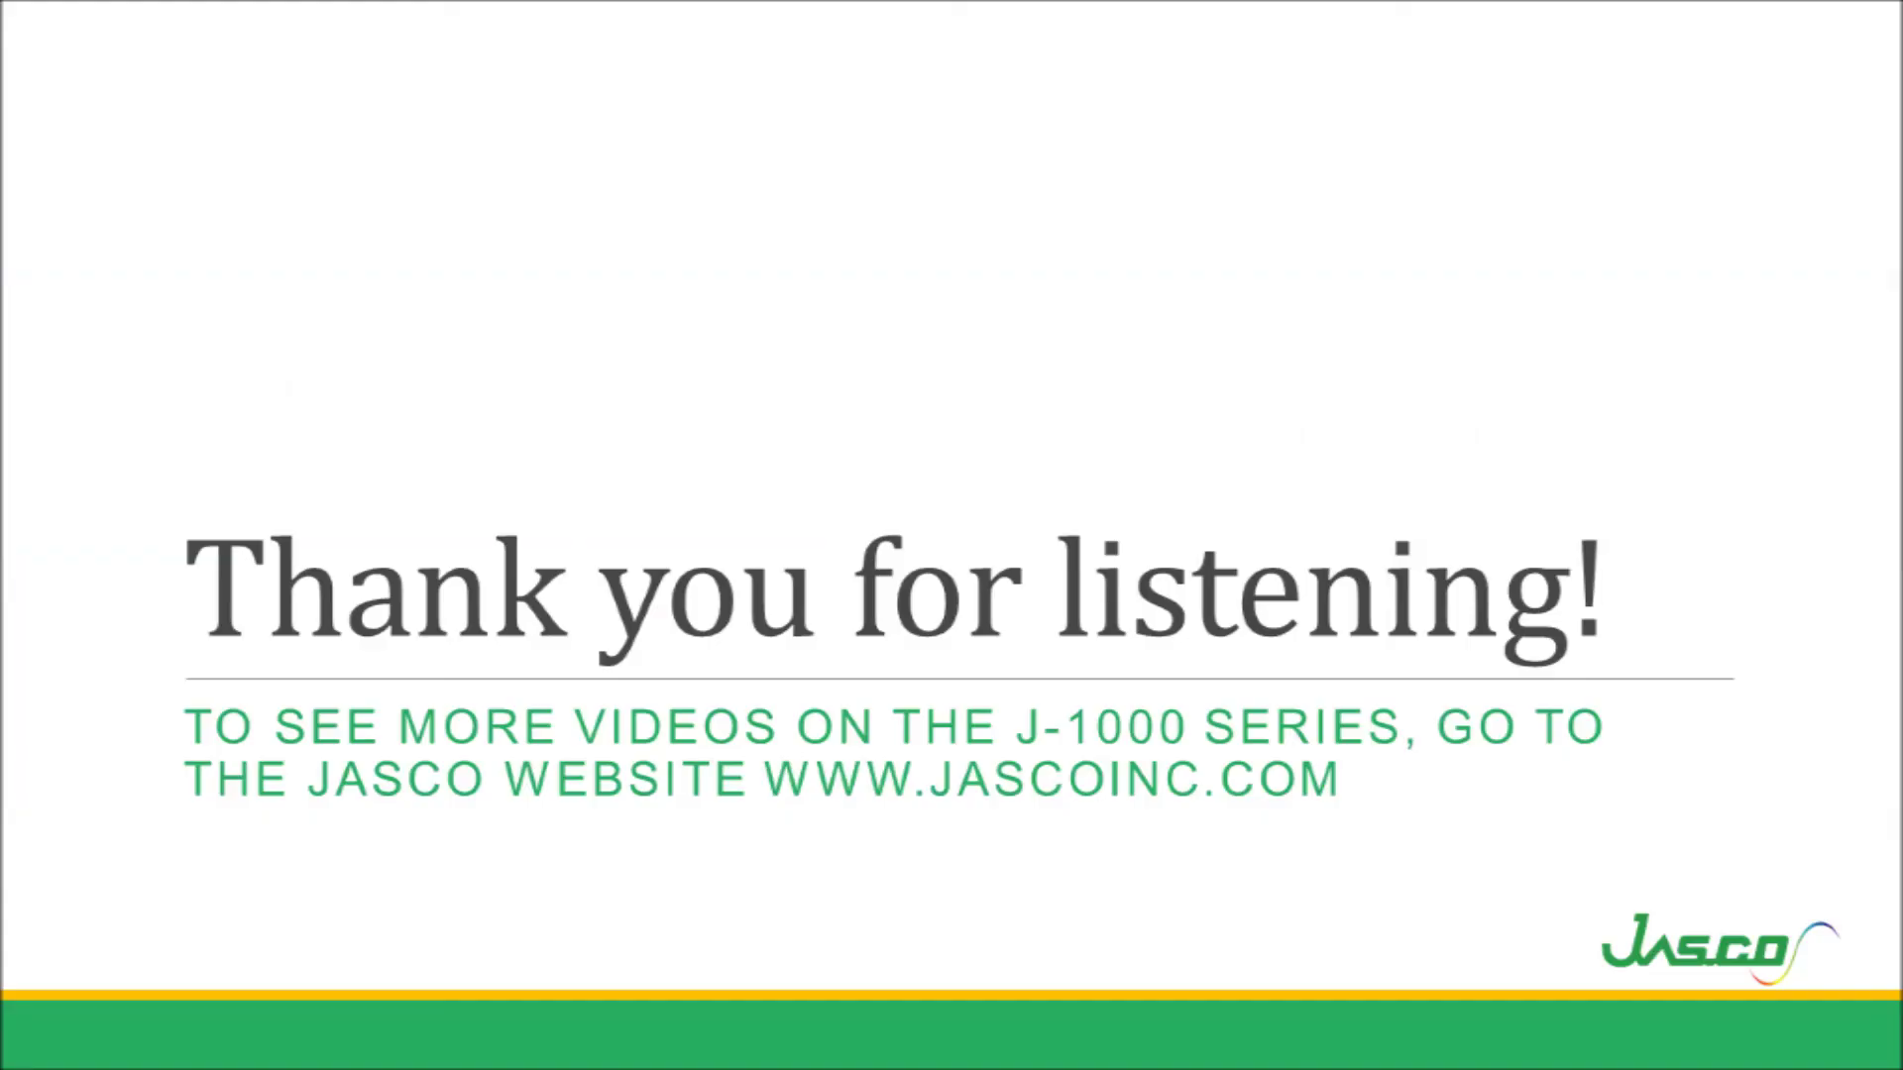